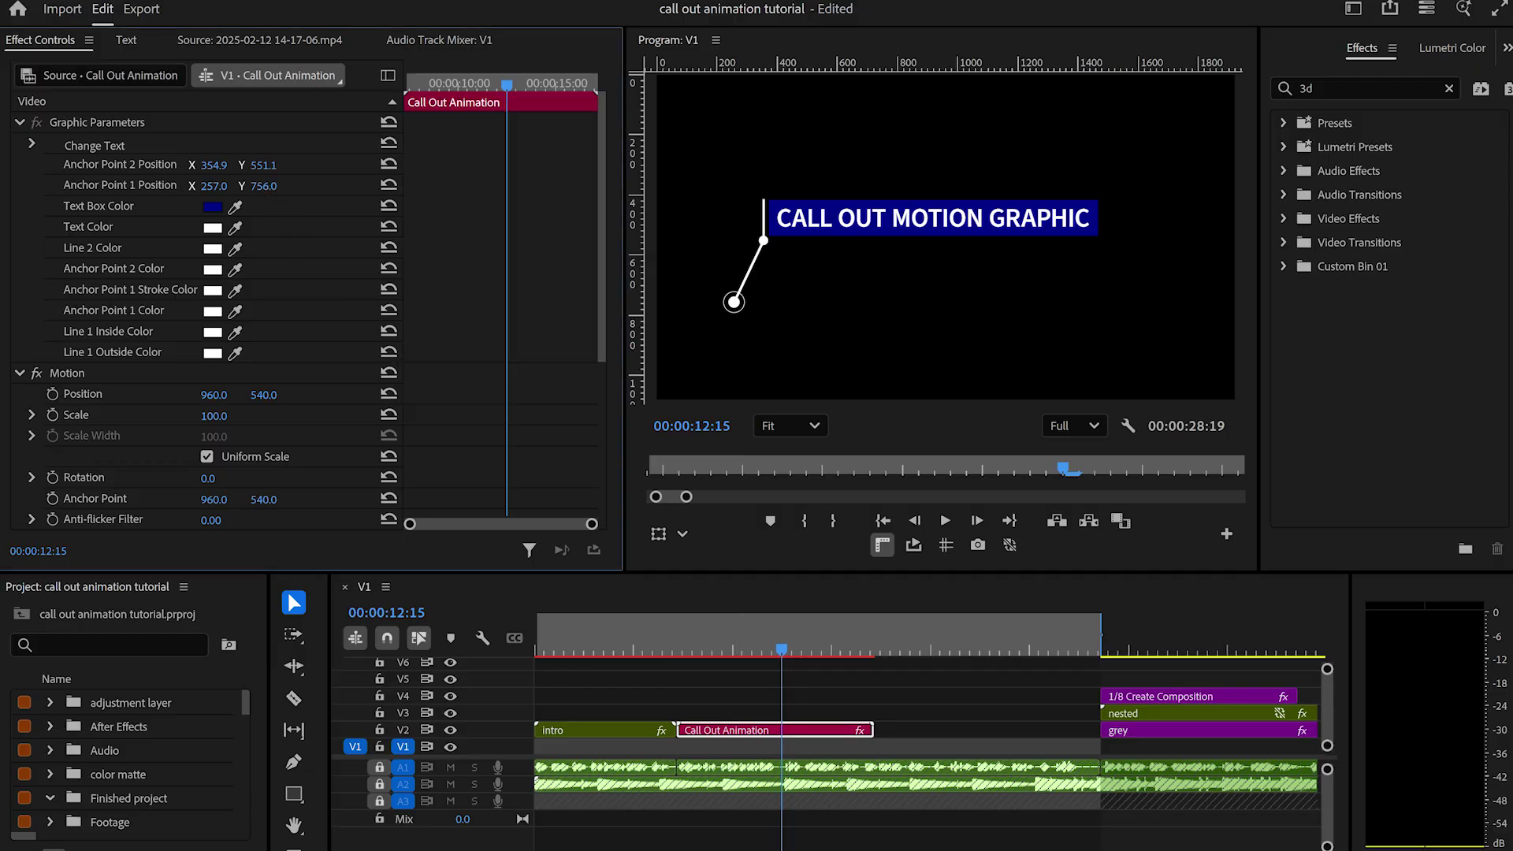
Move the first anchor circle lower and shift the callout text box slightly right
mouse_move(266, 187)
mouse_down()
mouse_move(311, 187)
mouse_move(265, 187)
mouse_move(251, 166)
mouse_up()
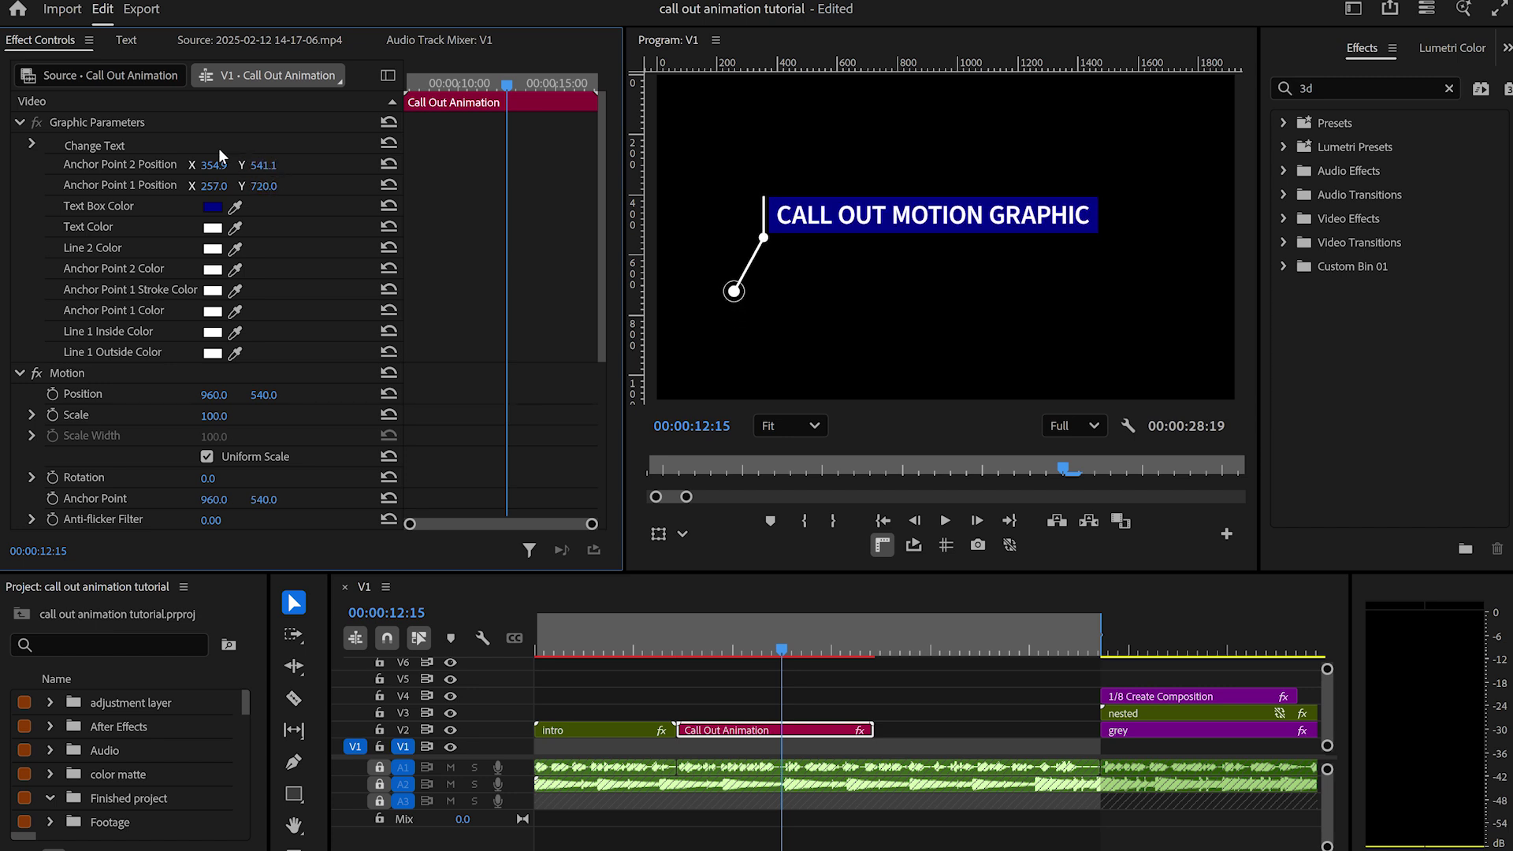
drag(207, 166, 308, 166)
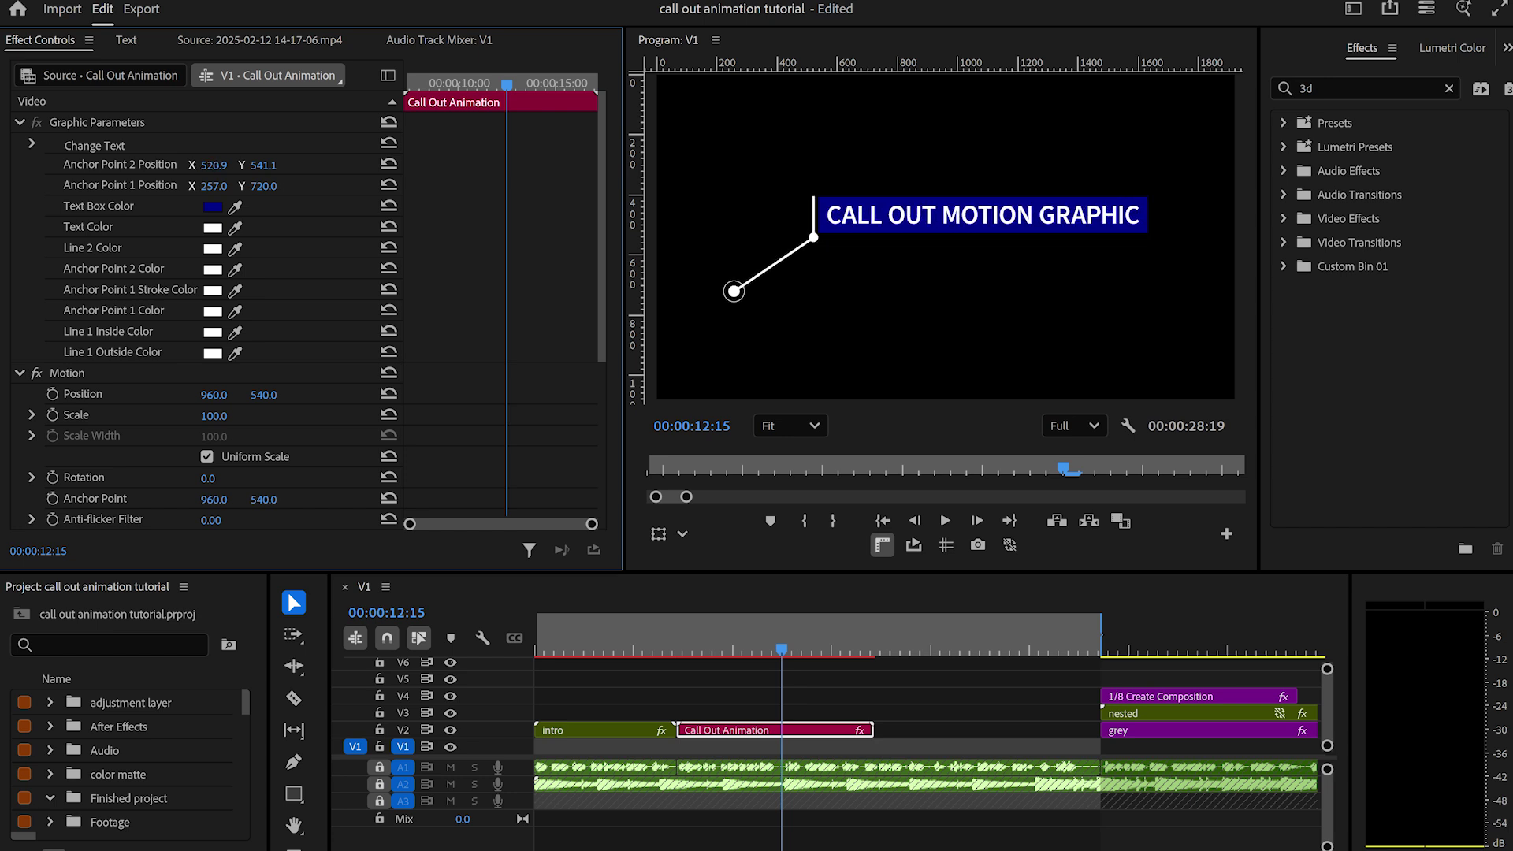
drag(213, 165, 199, 159)
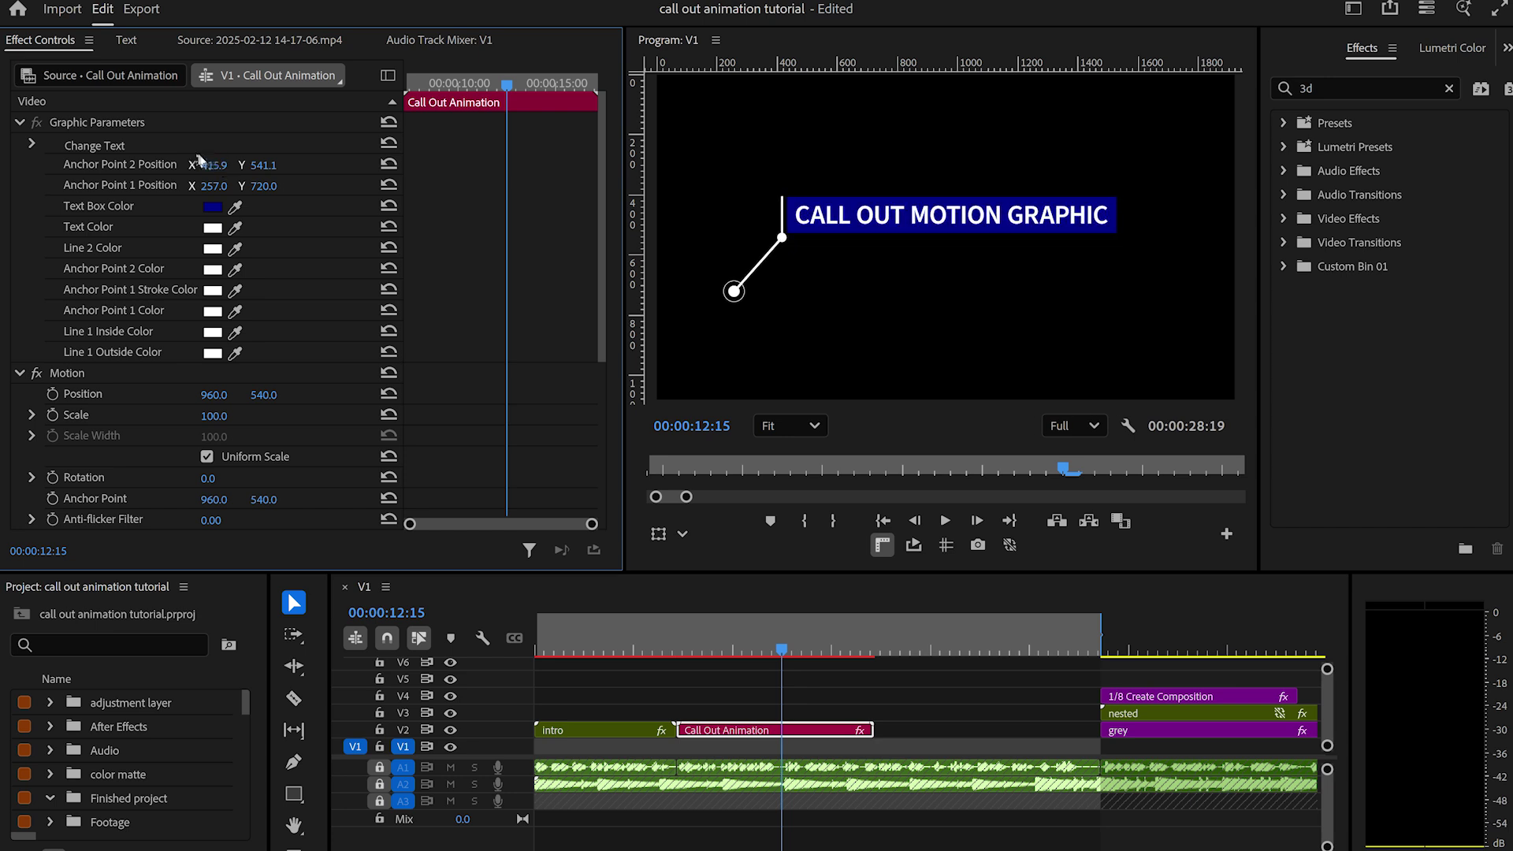
Delete 'motion graphic' from the callout text so it reads 'CALL OUT'
click(34, 148)
click(130, 167)
drag(138, 165, 61, 166)
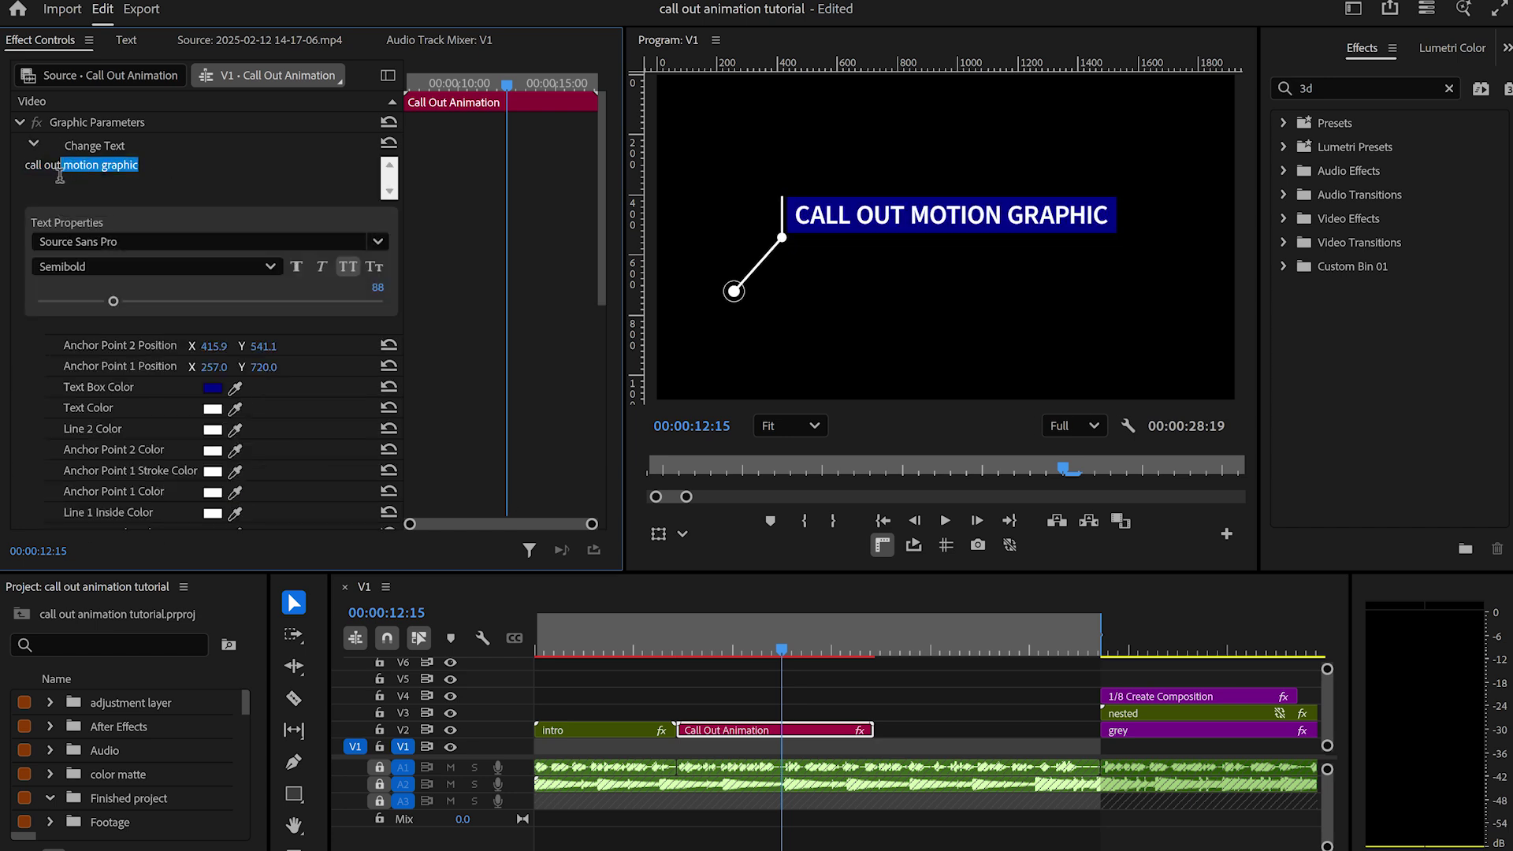
key(BackSpace)
click(444, 198)
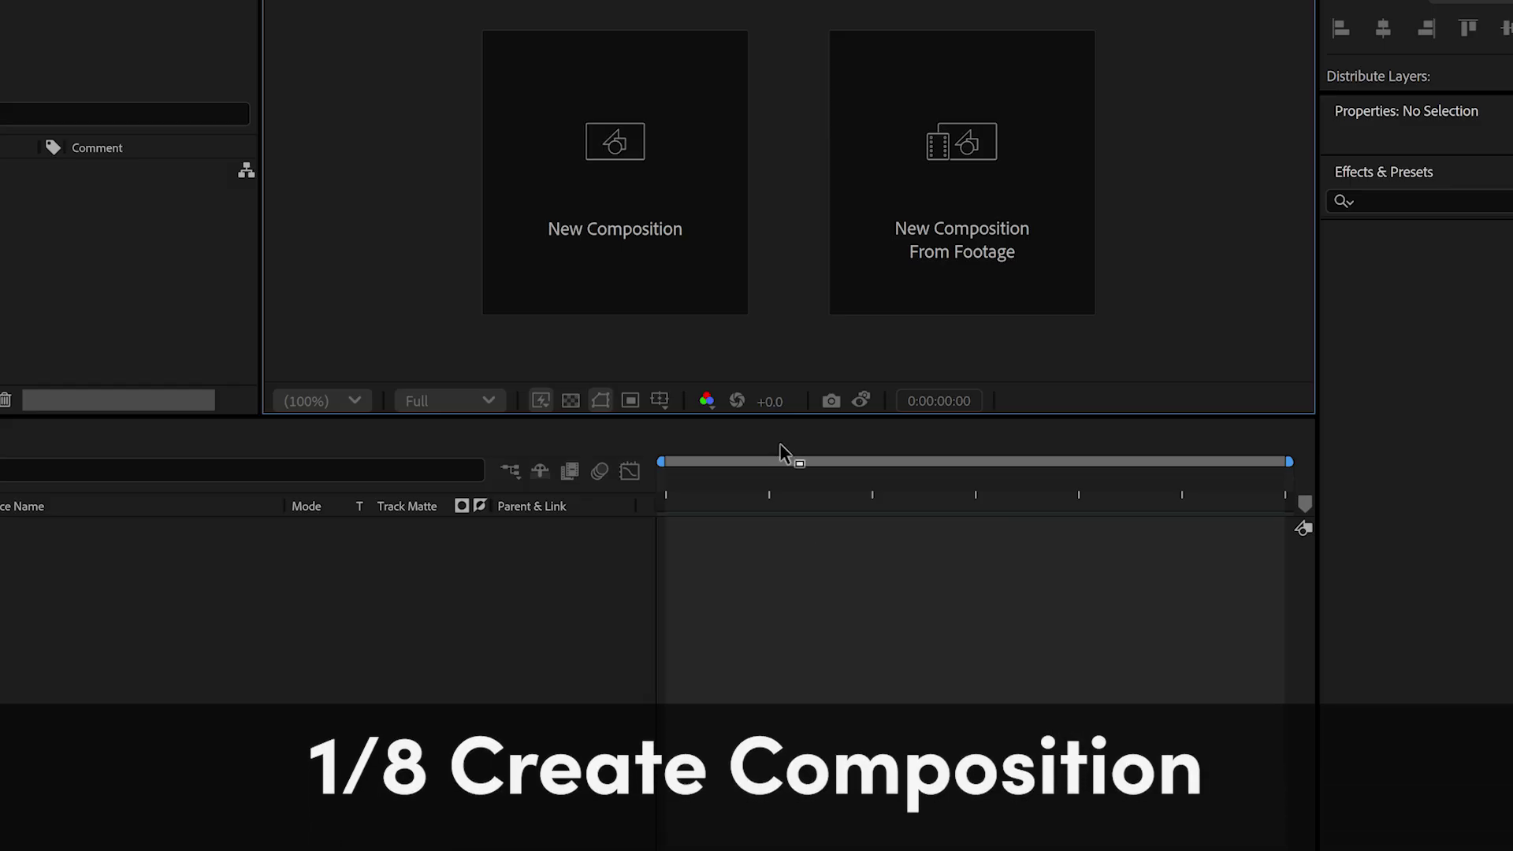
Create Comp 1 from the Social Media Landscape HD preset (1920×1080, 30 fps, 10 s)
click(644, 230)
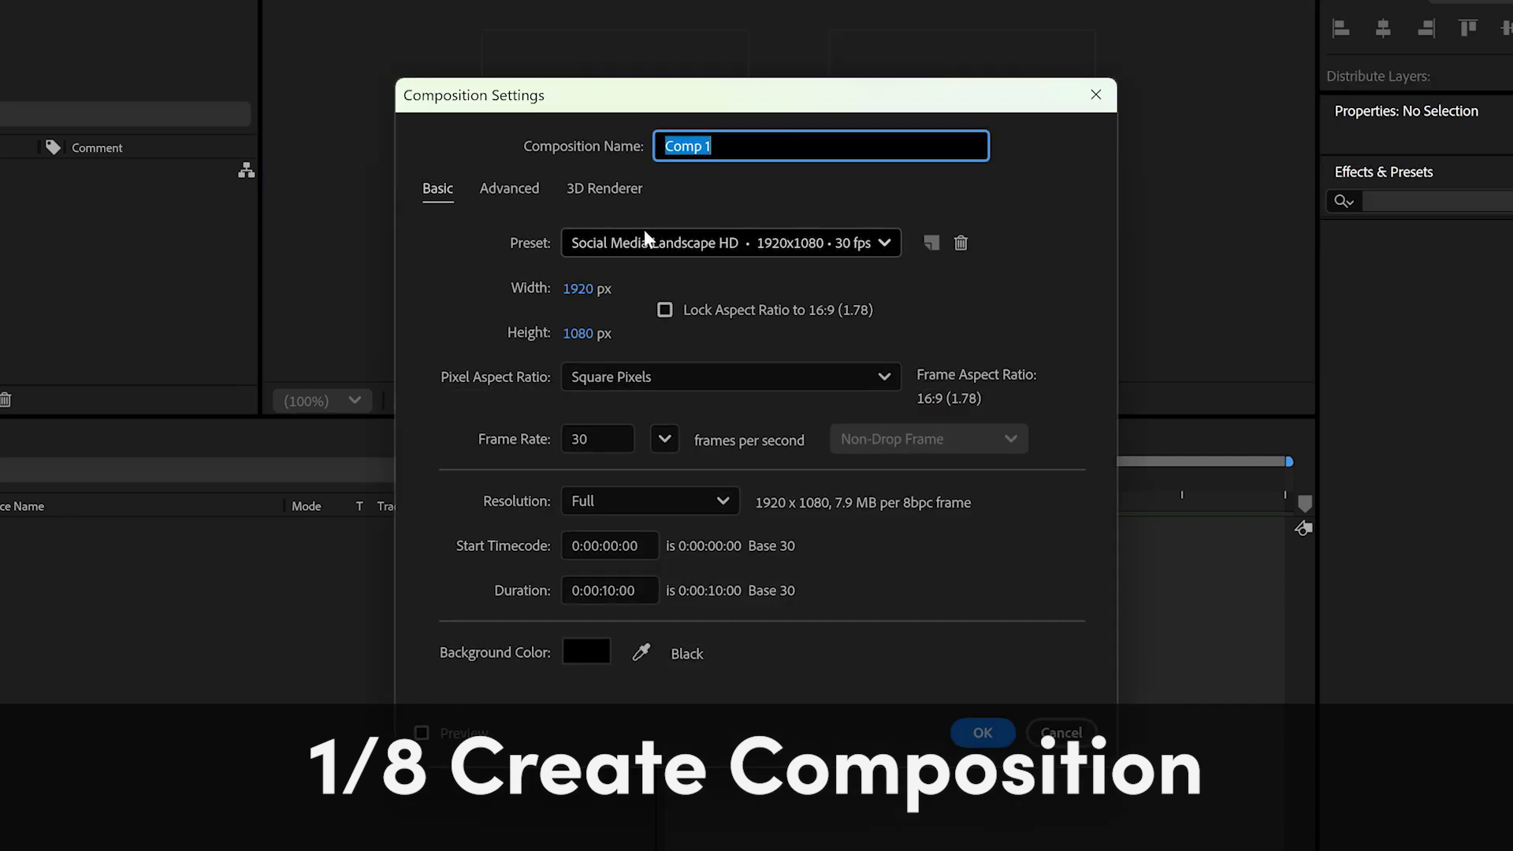
click(888, 240)
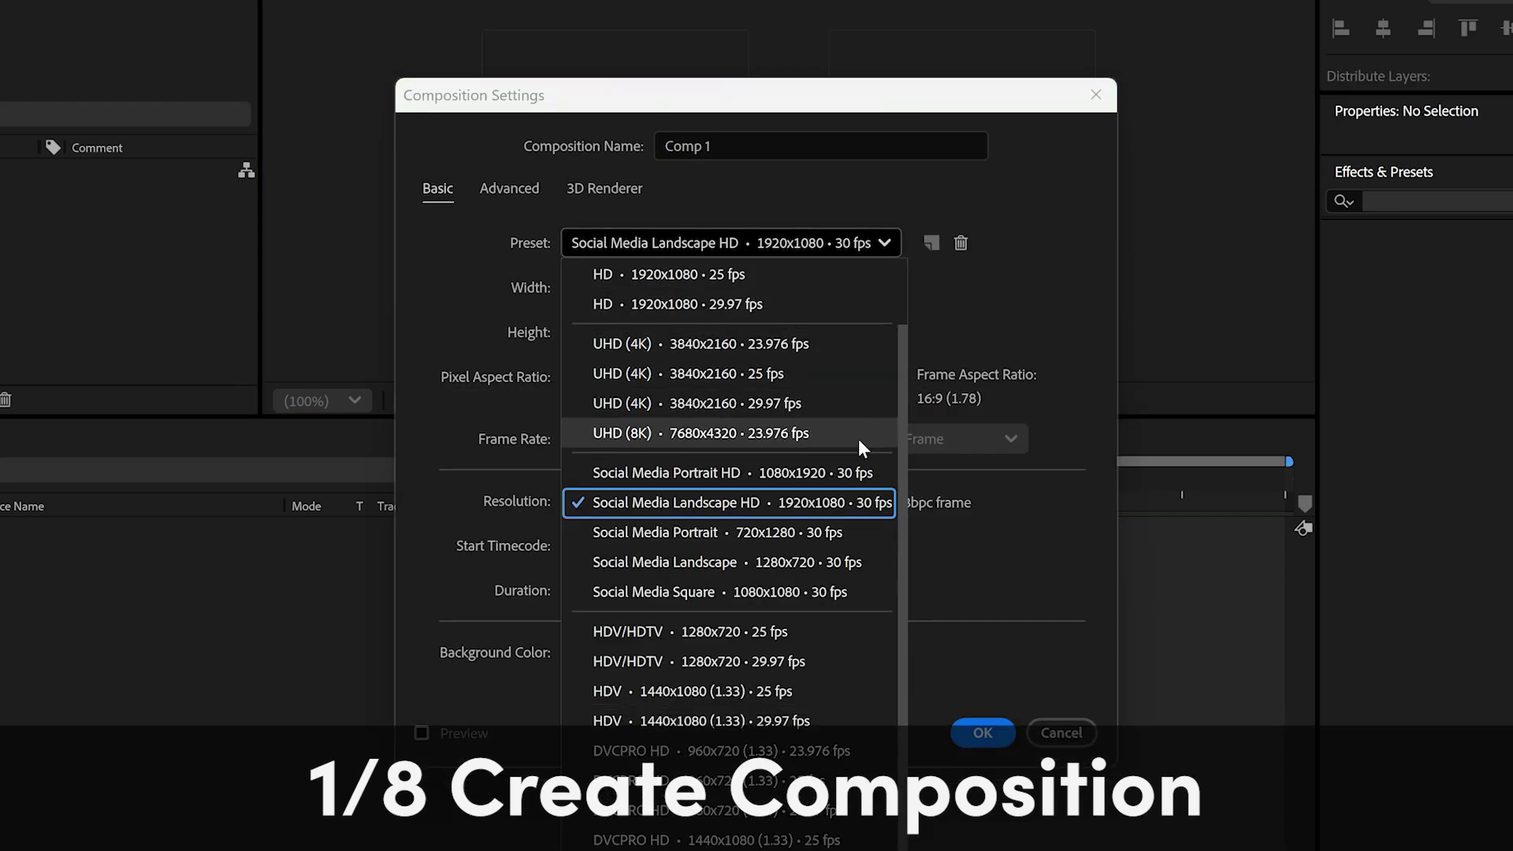
click(865, 502)
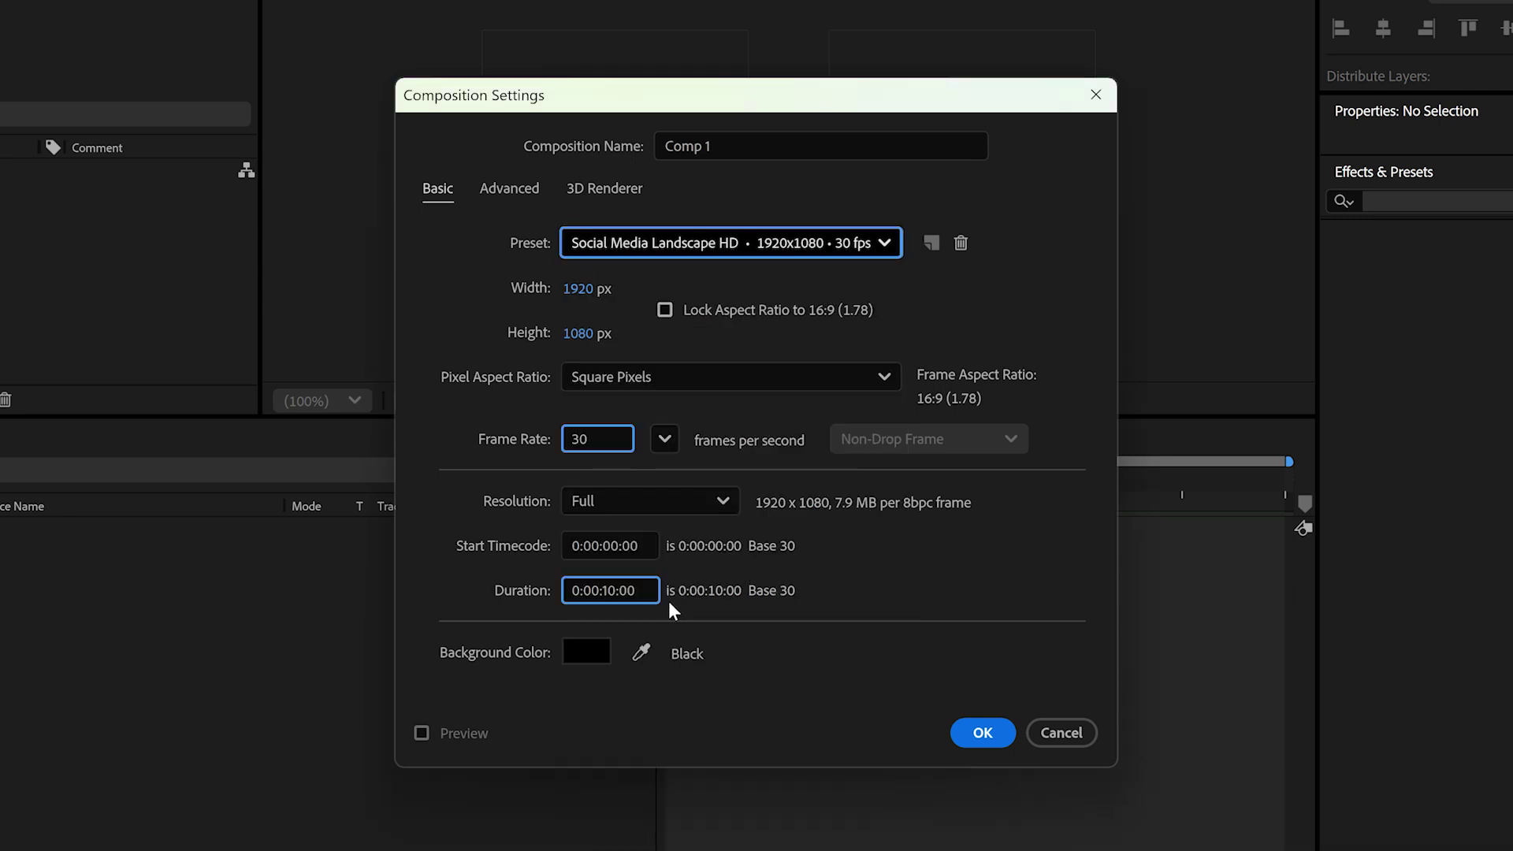
click(982, 733)
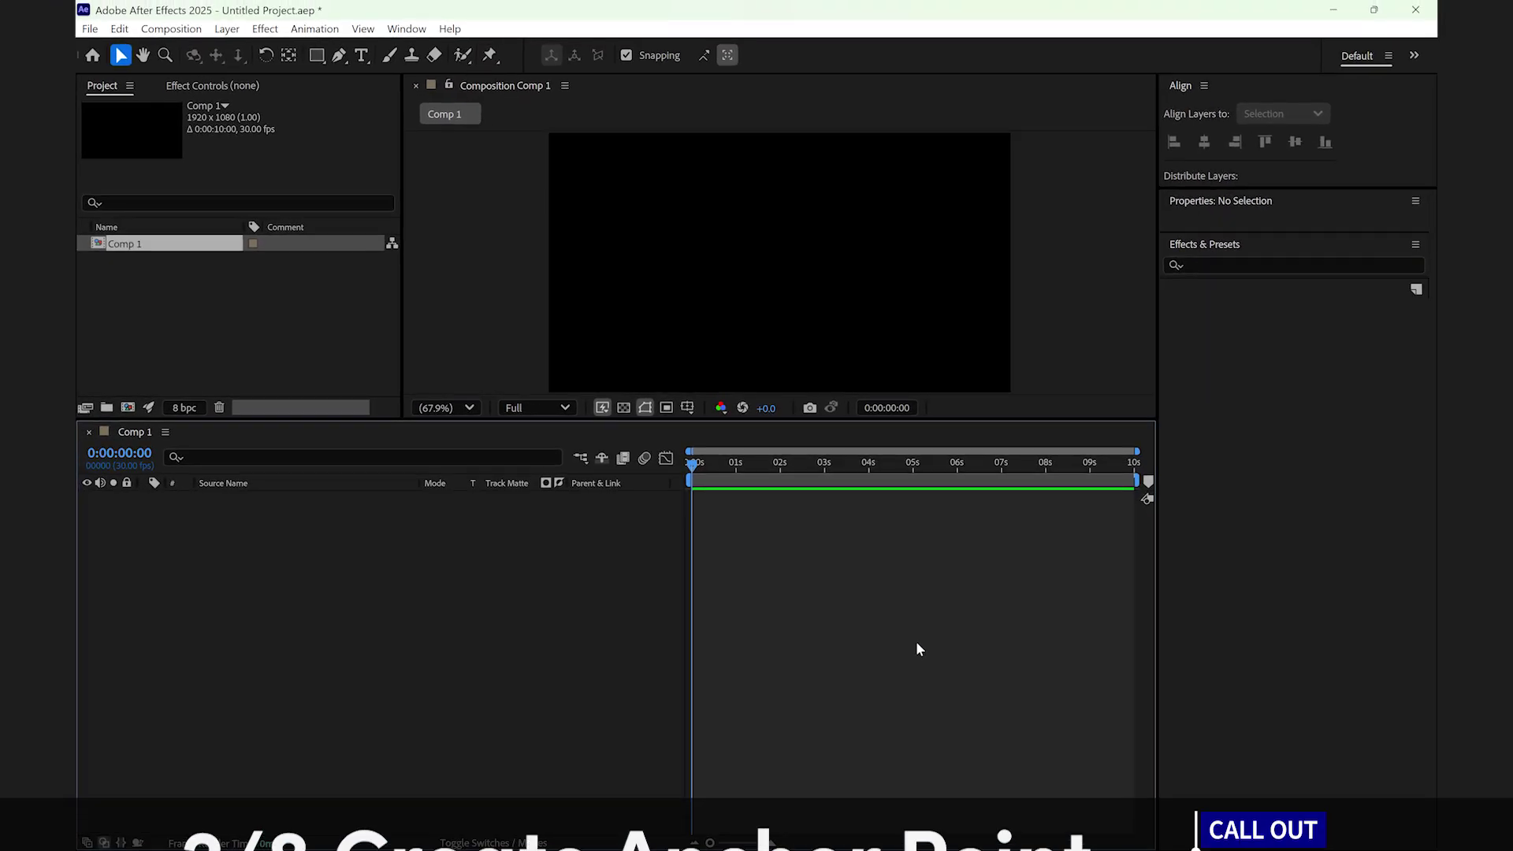
Draw a small ellipse in the comp's upper left and centre its anchor point
click(321, 60)
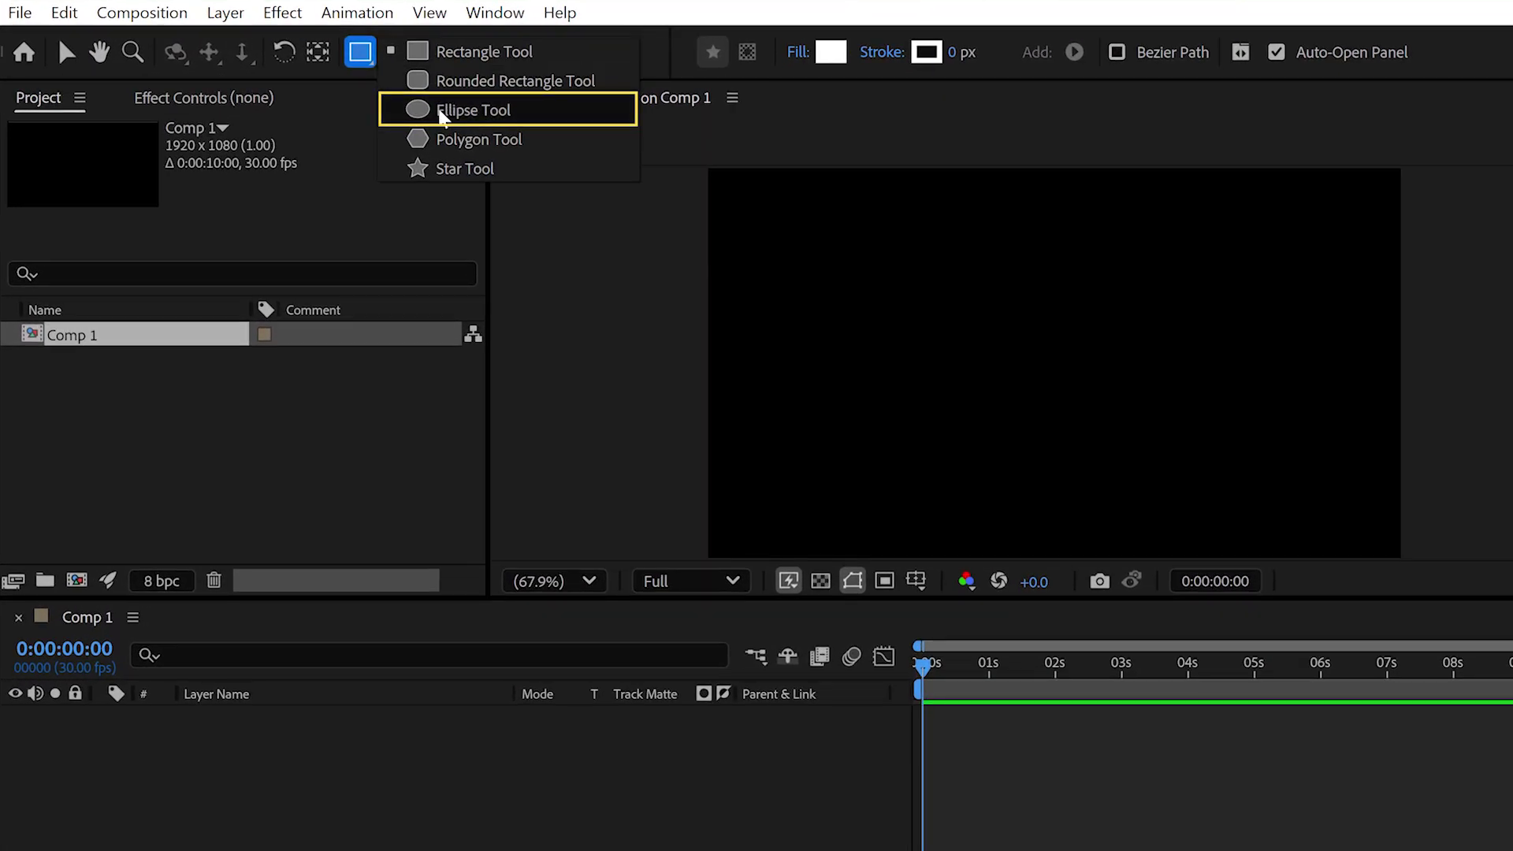
click(437, 107)
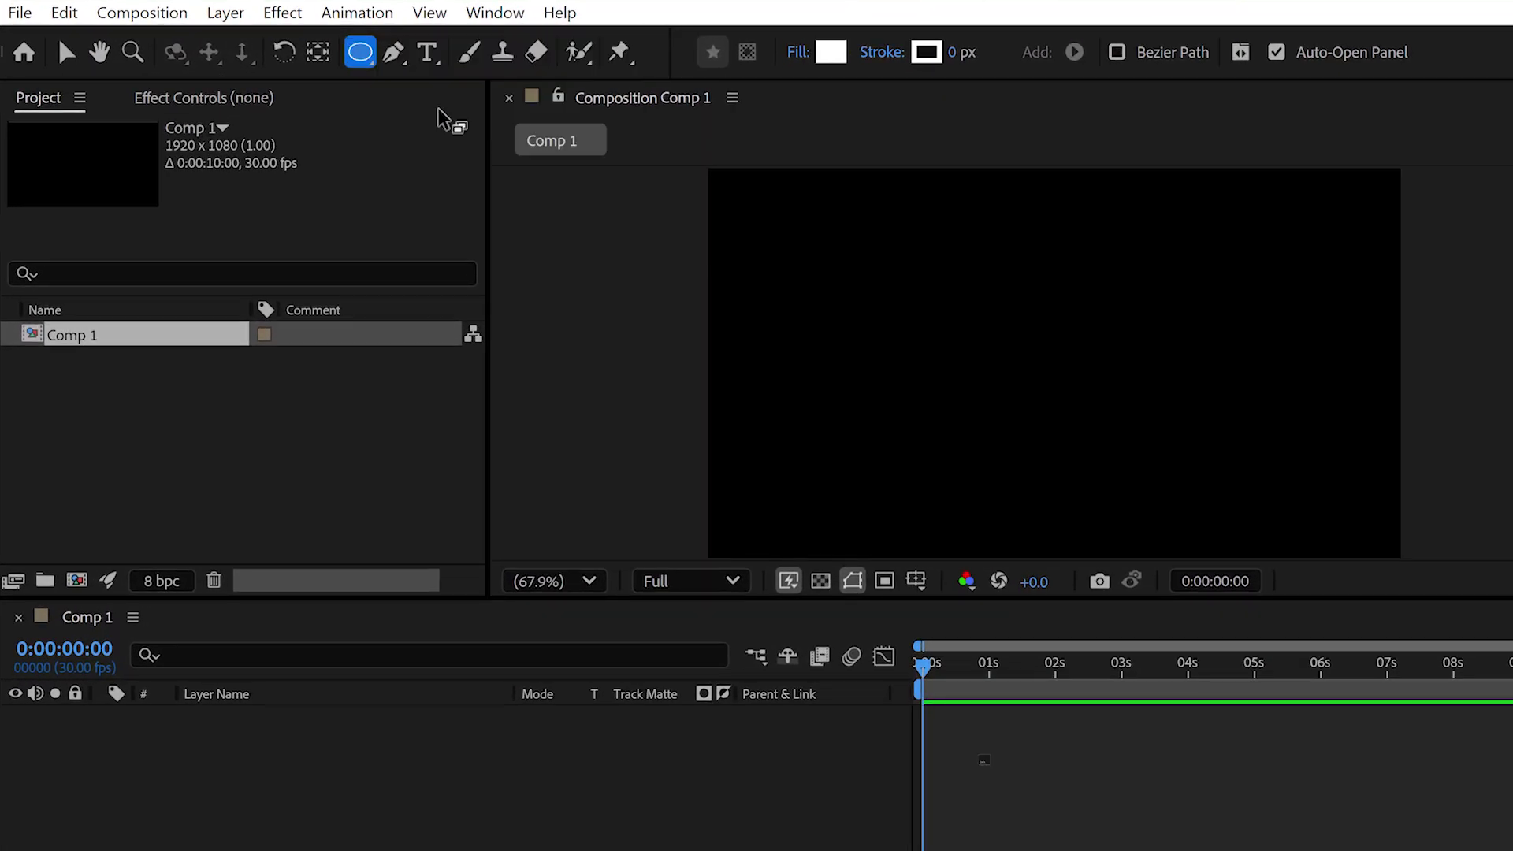
drag(773, 261, 799, 284)
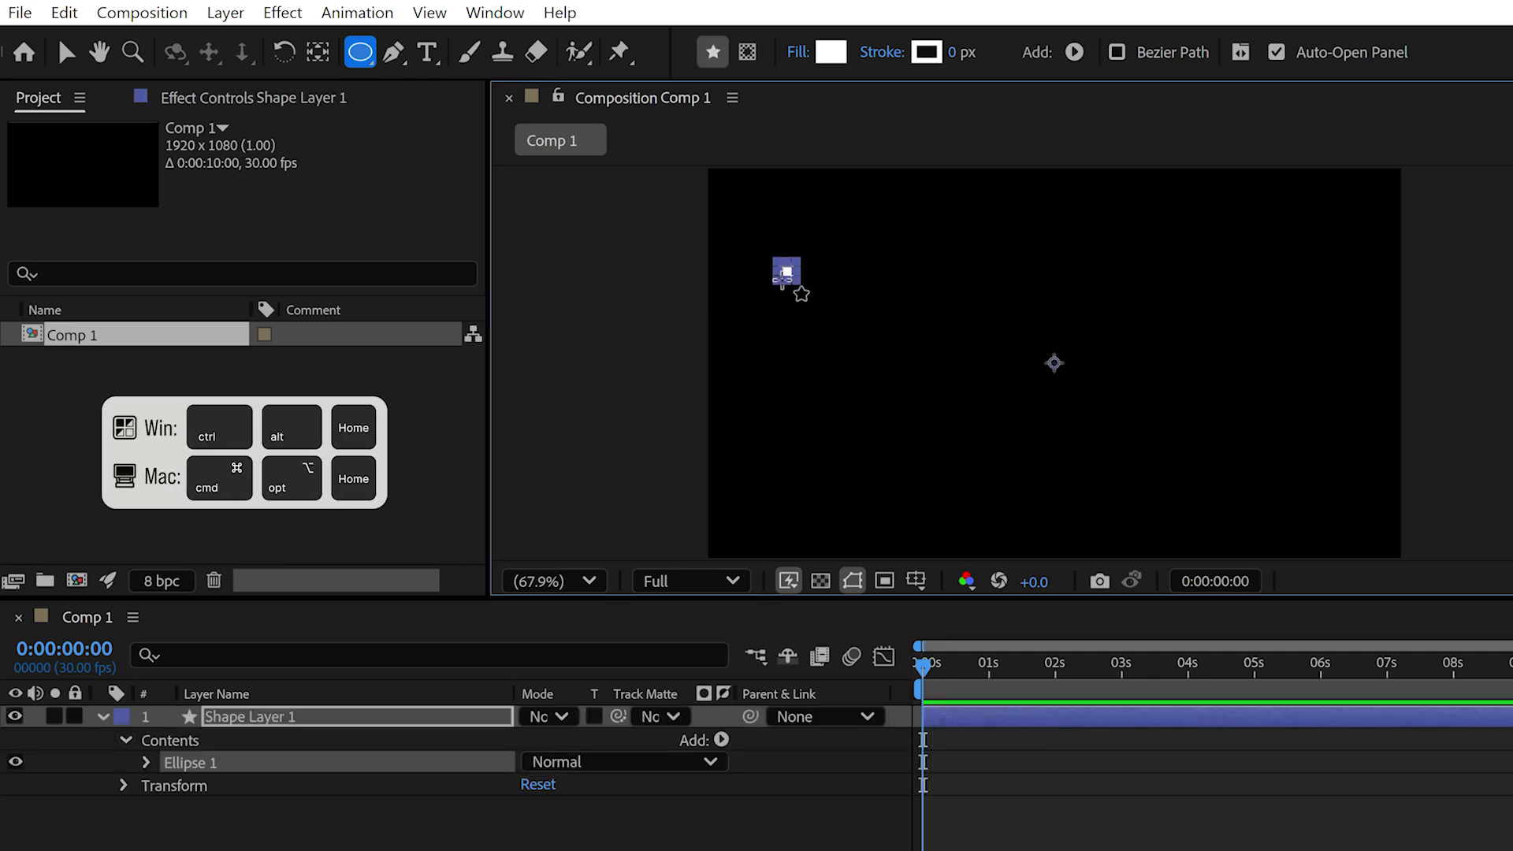
key(ctrl+alt+Home)
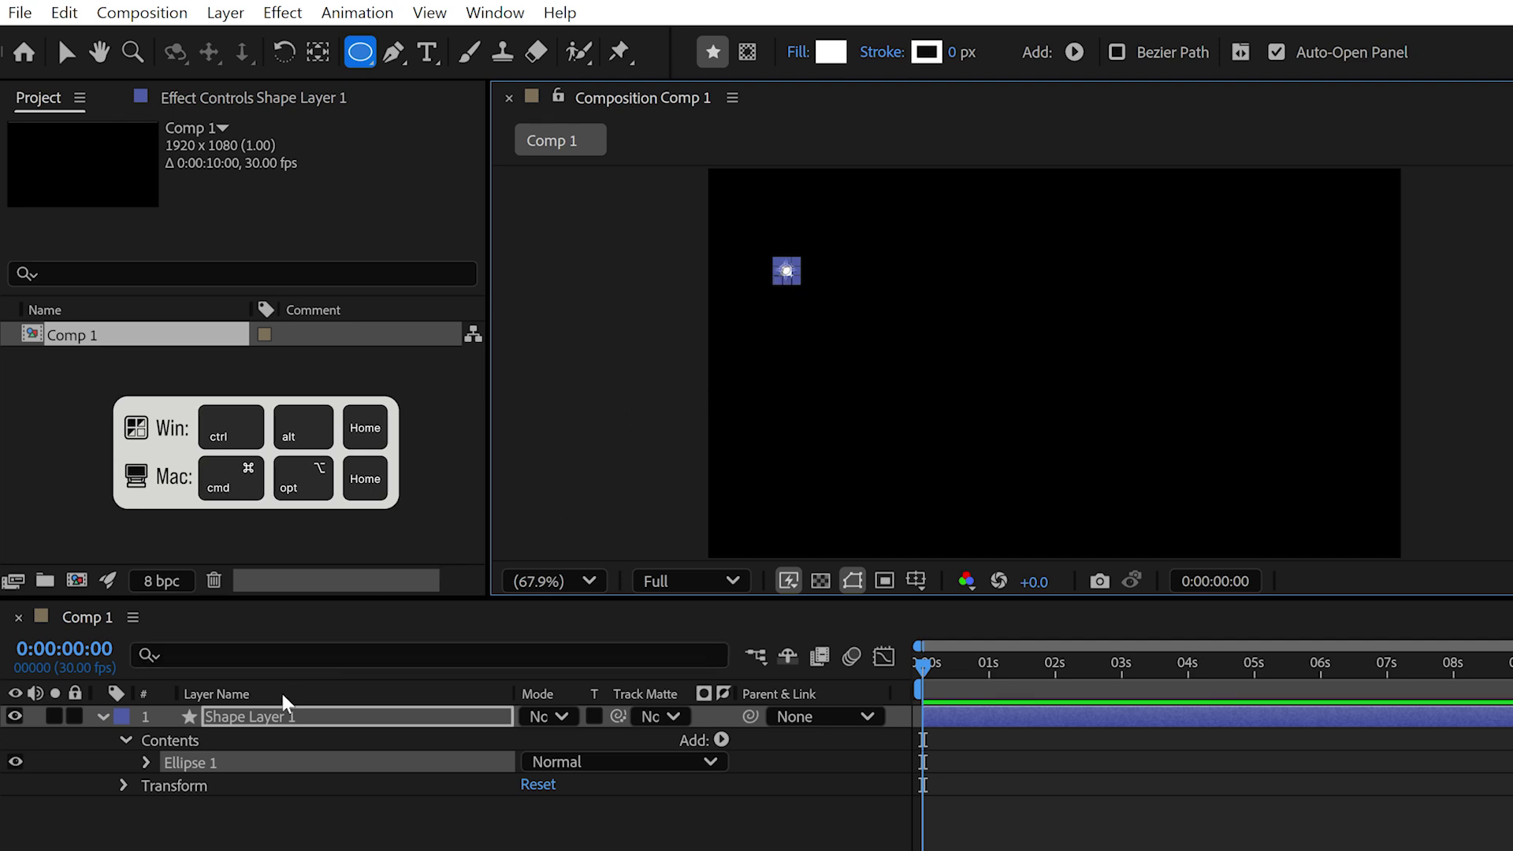
Rename the shape layer 'Anchor Point 1' and give it a solid white fill
right_click(270, 727)
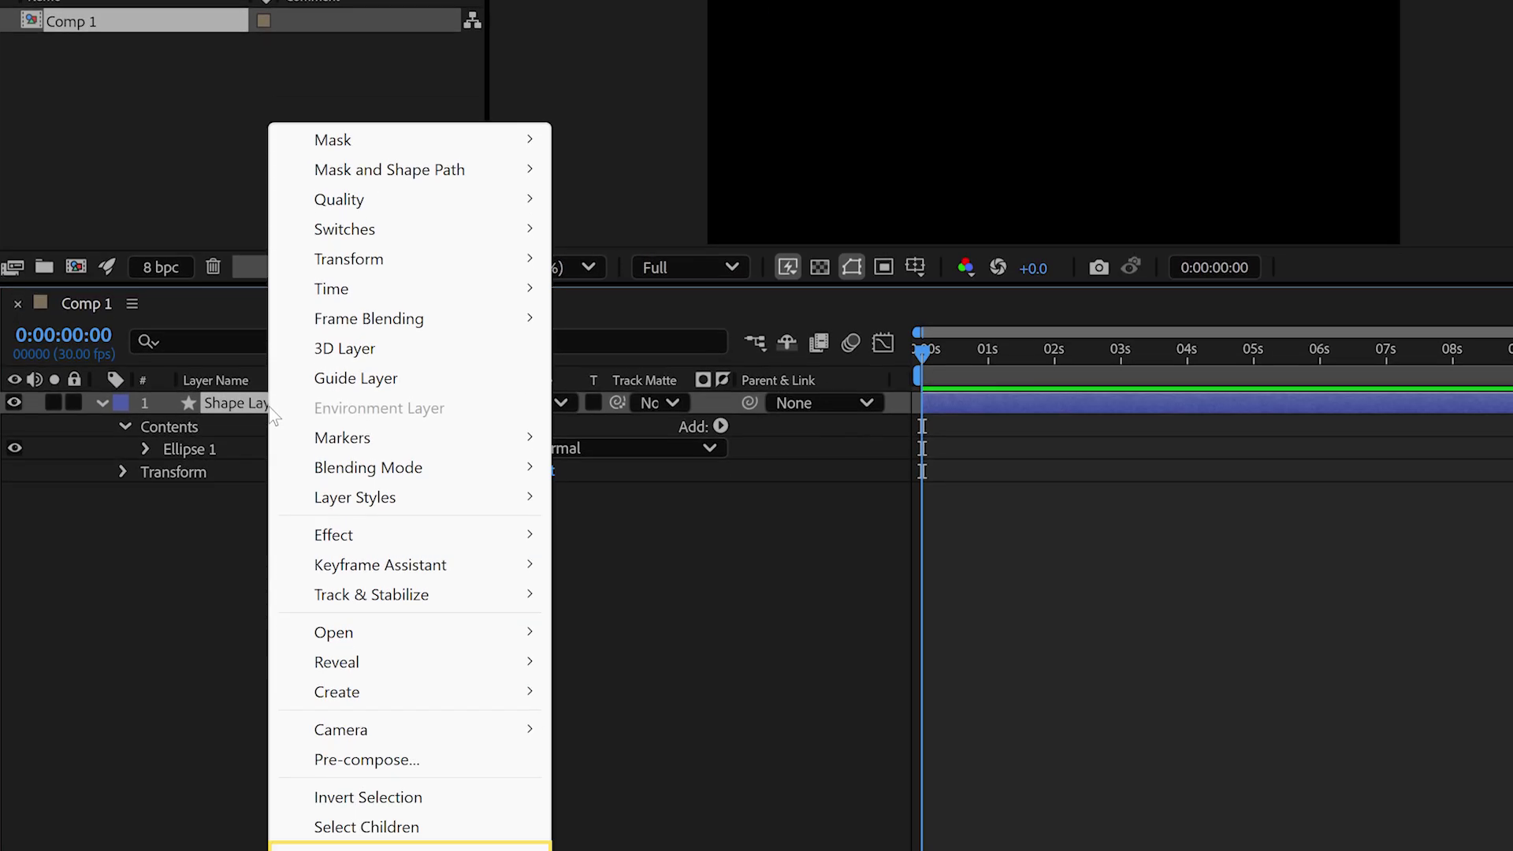
click(342, 777)
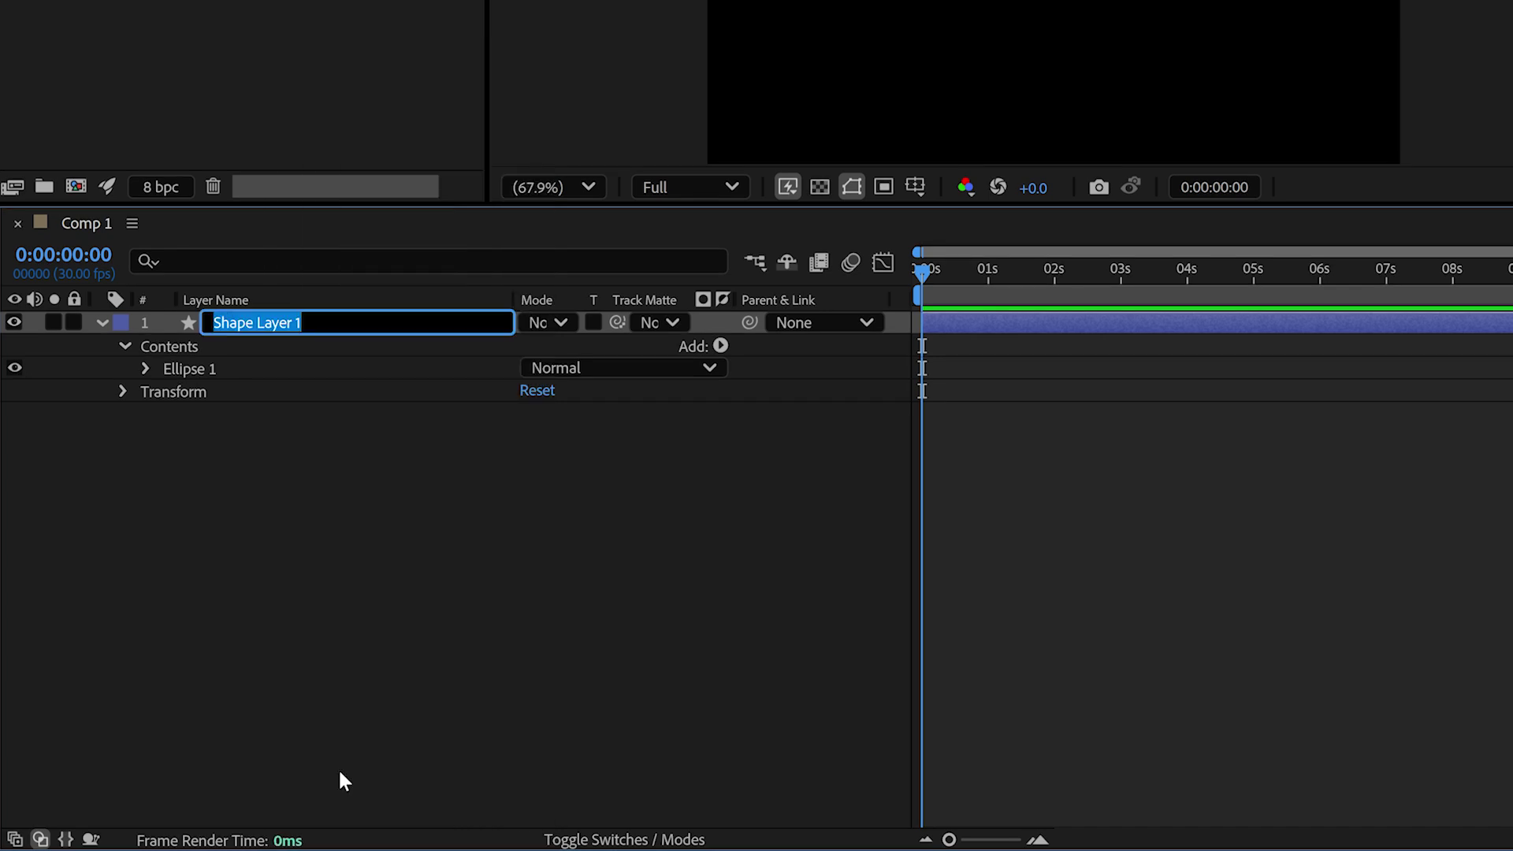
text(Anchor Point 1)
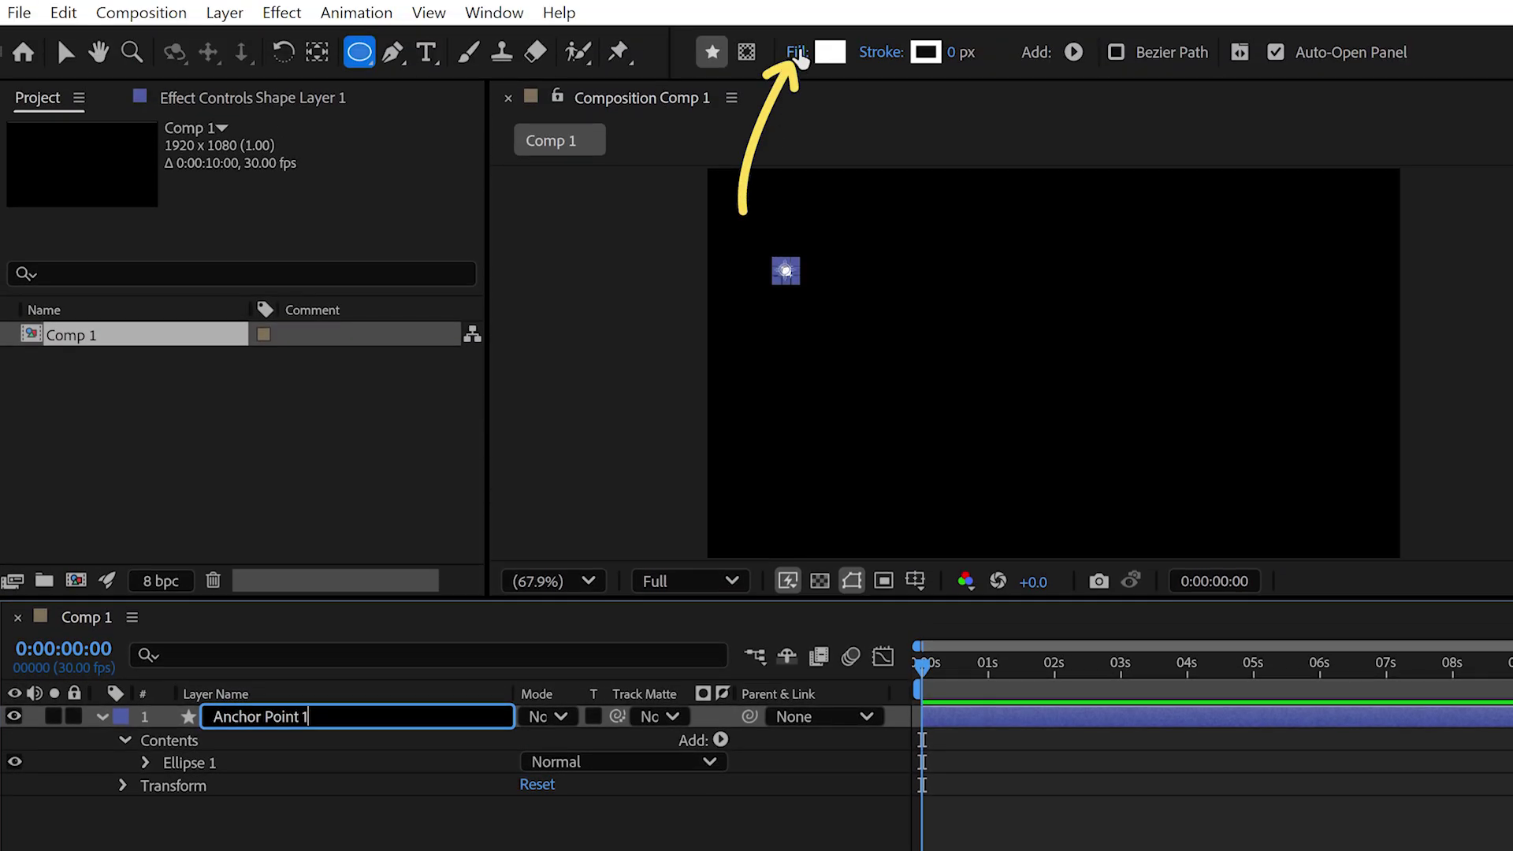
click(797, 56)
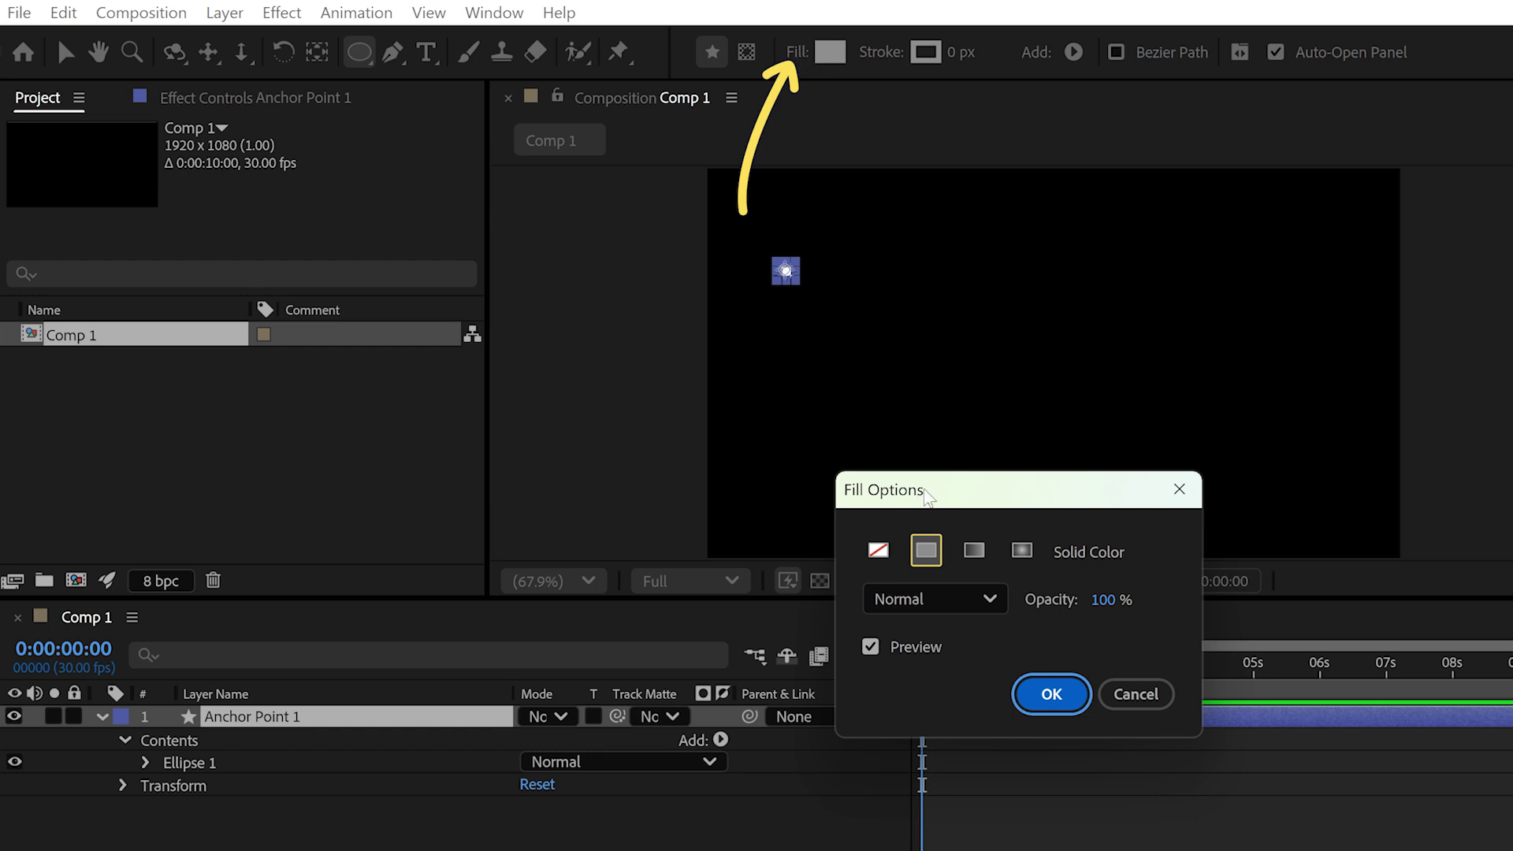
click(934, 554)
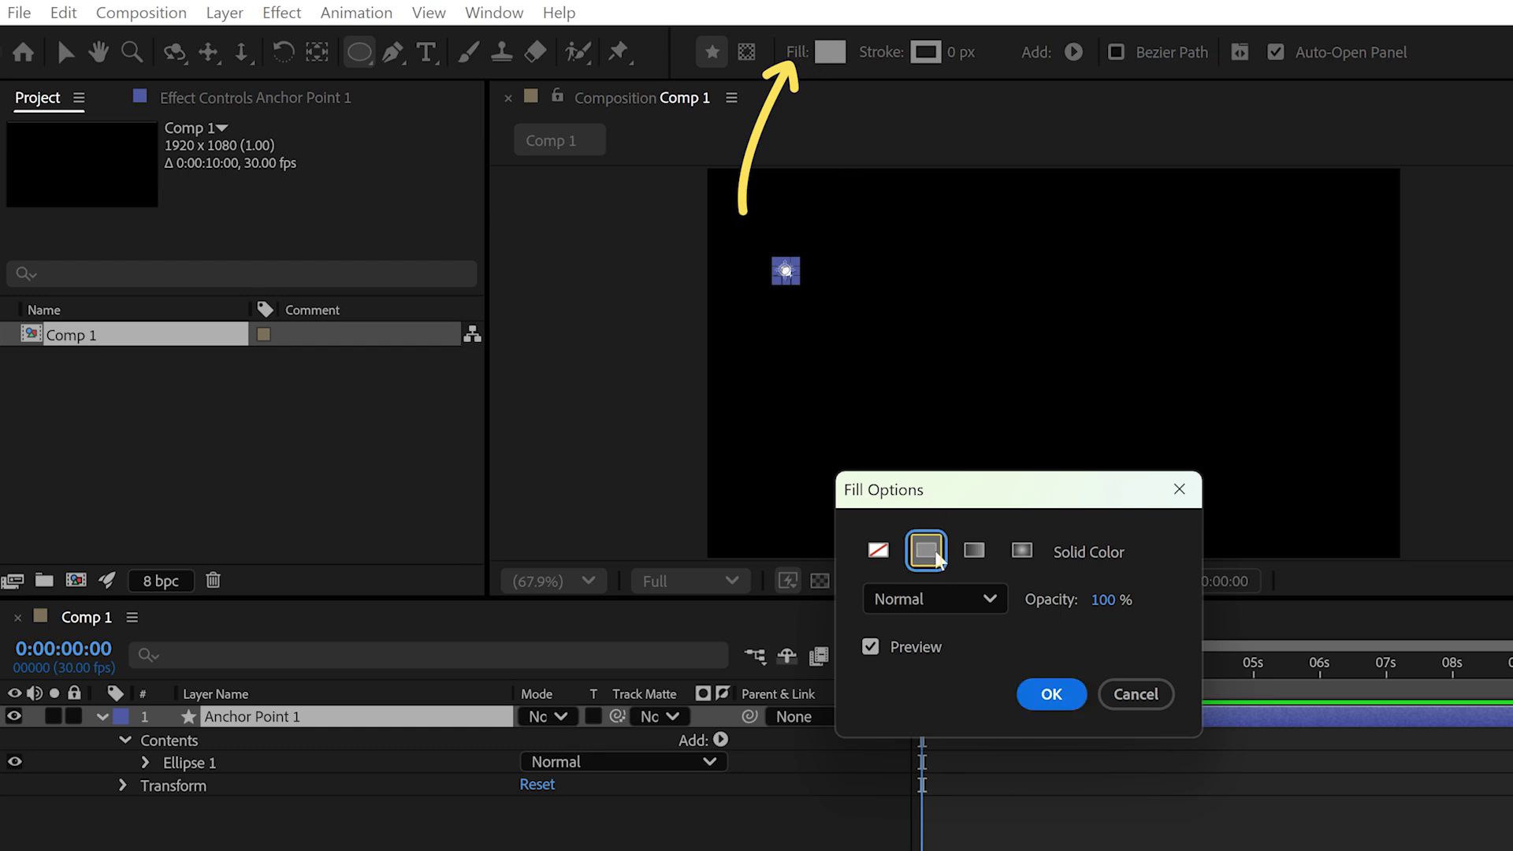
click(1050, 695)
Set a 73% Scale keyframe on Anchor Point 1 at frame 5
key(s)
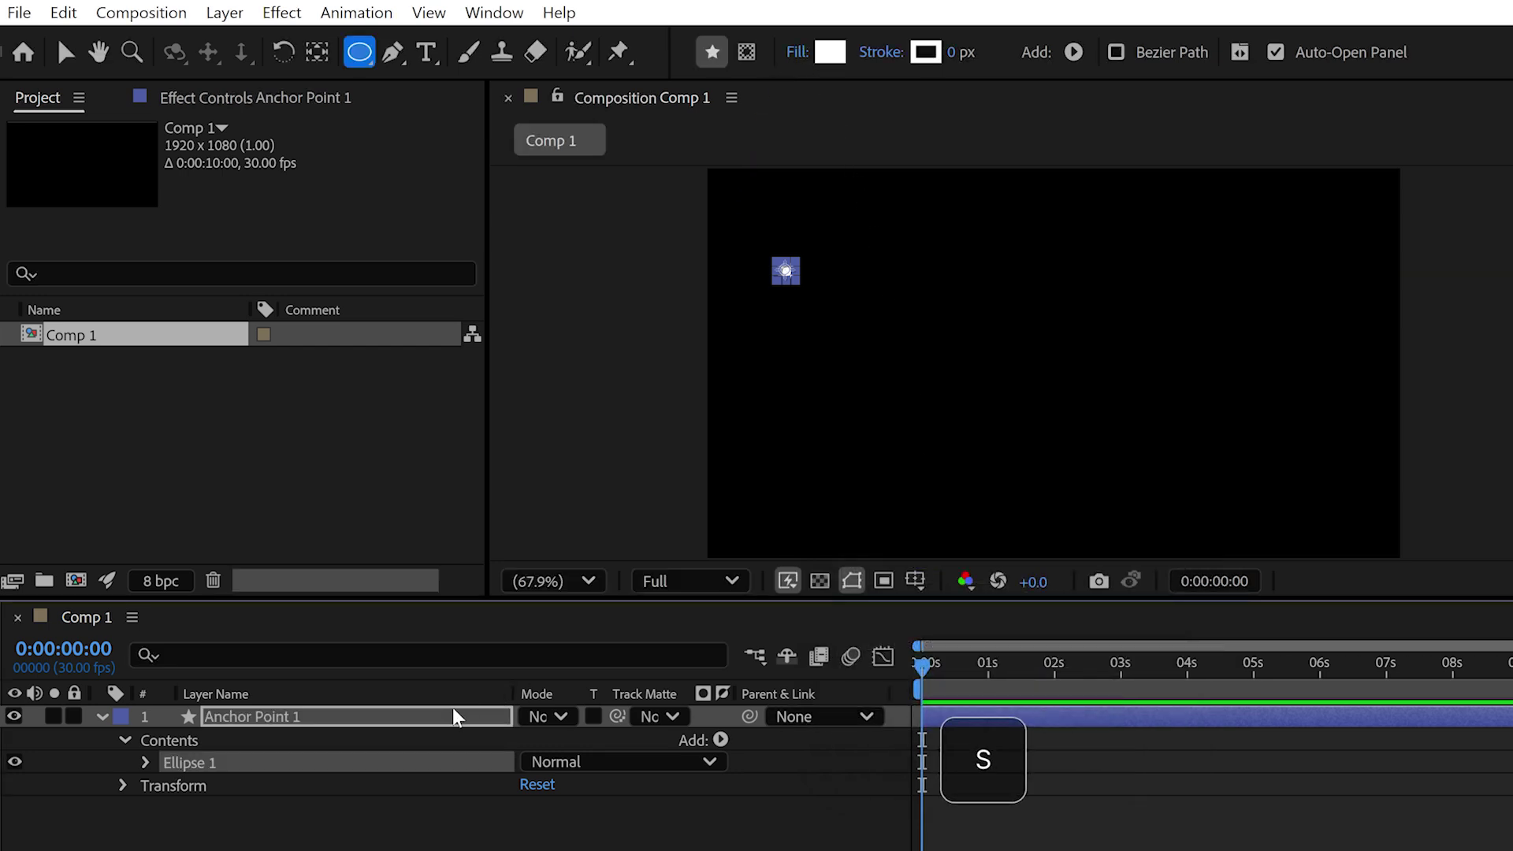
click(449, 722)
key(s)
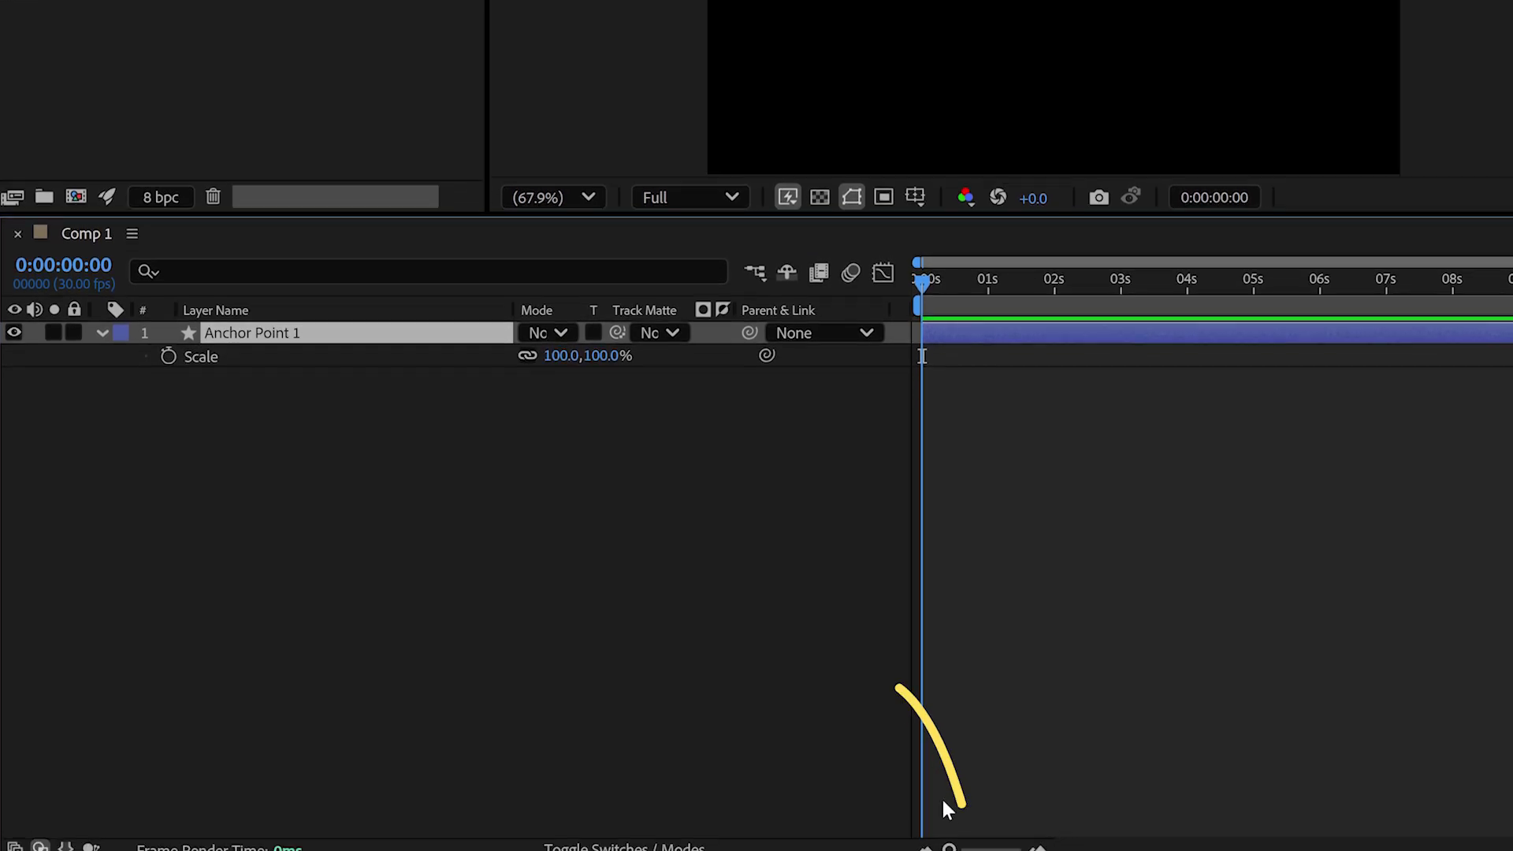
drag(950, 847, 1008, 838)
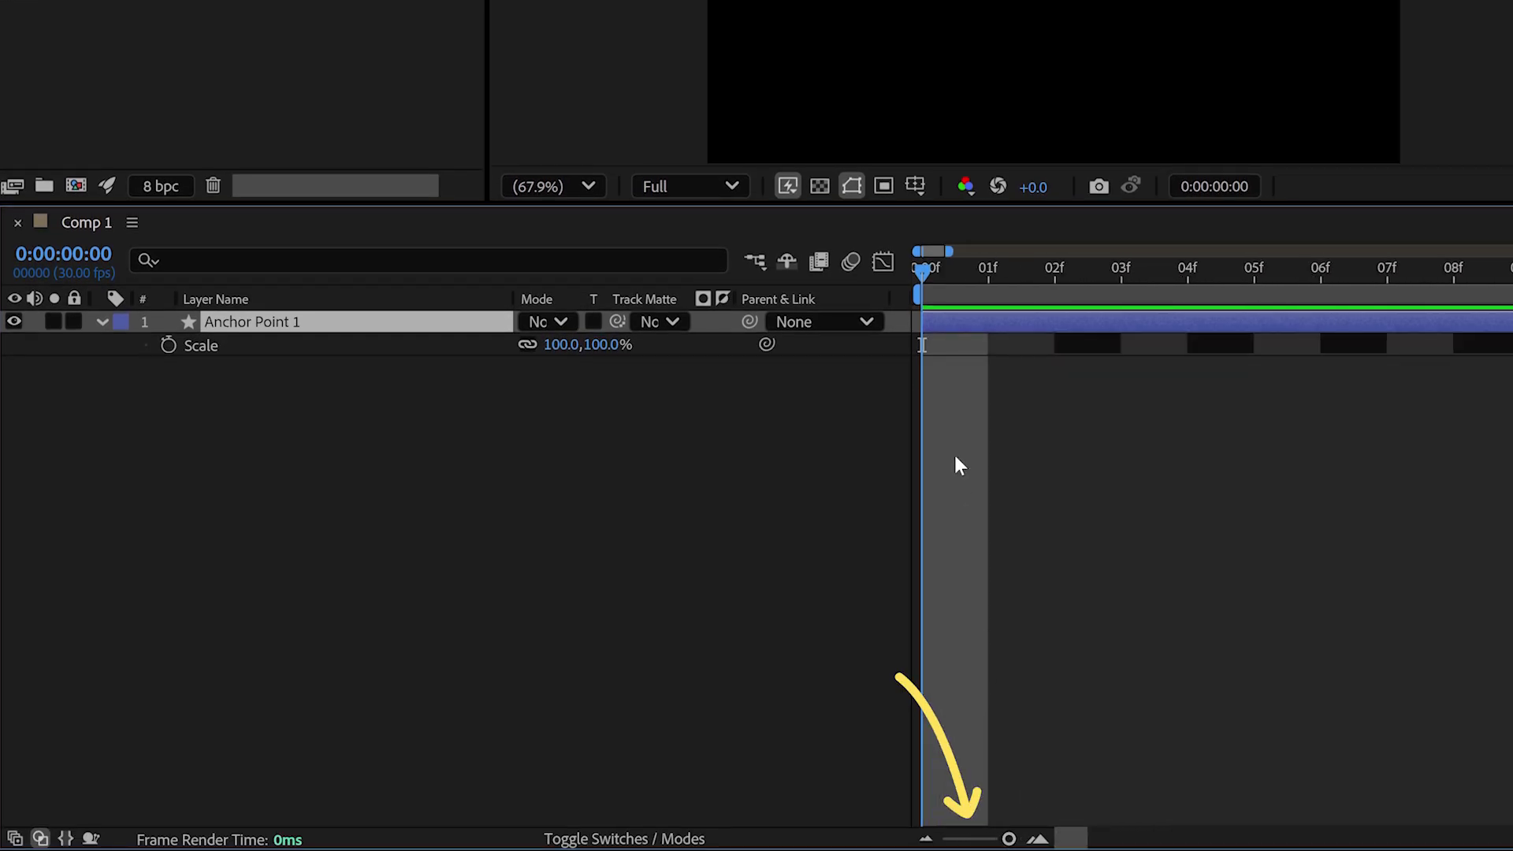
drag(923, 271, 1248, 273)
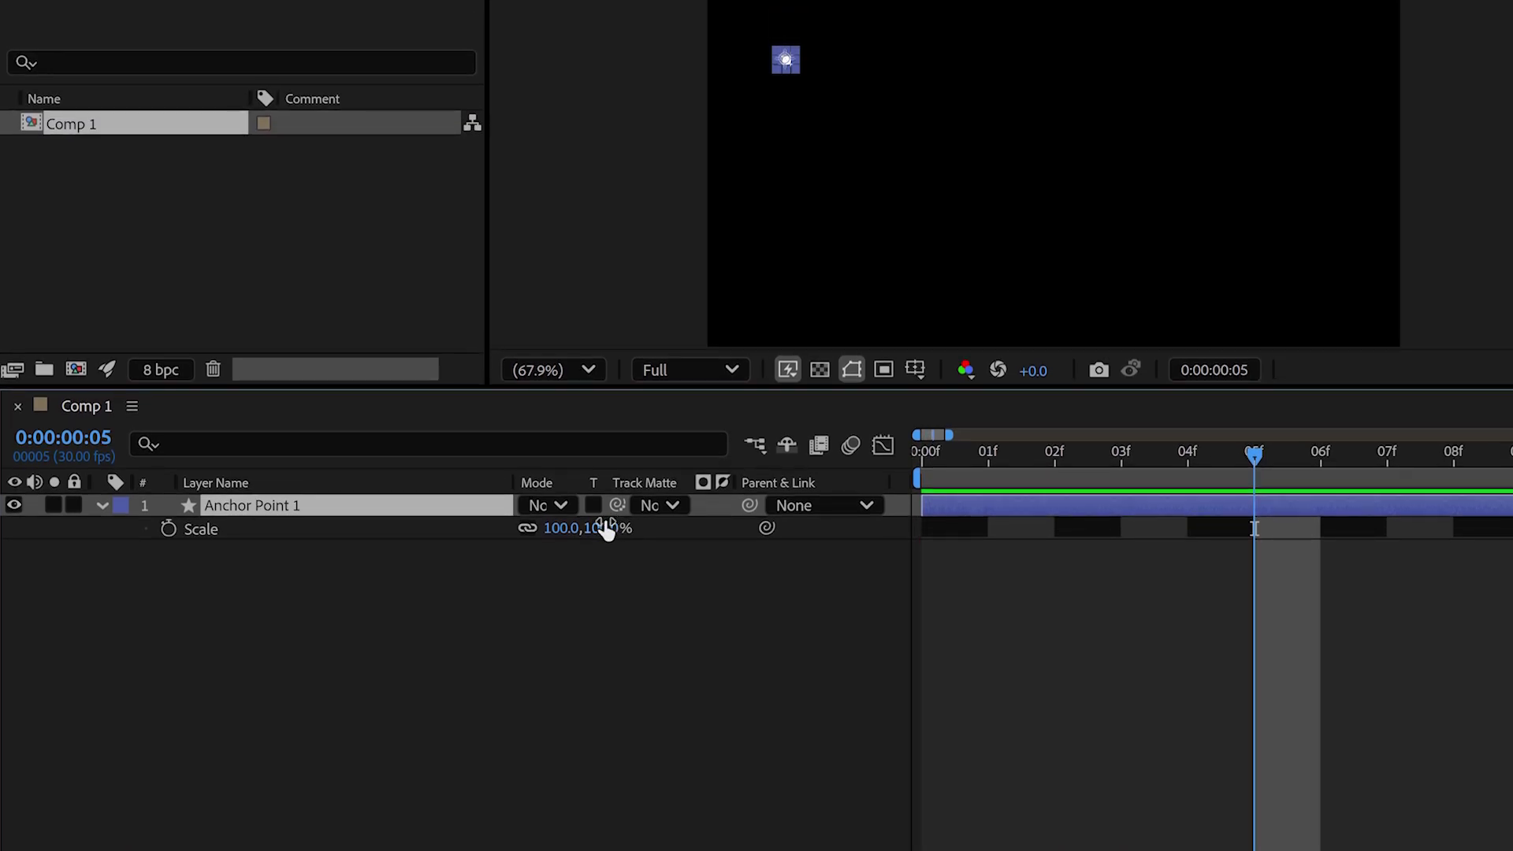
mouse_move(603, 526)
mouse_down()
mouse_move(580, 529)
mouse_move(602, 571)
mouse_up()
click(601, 576)
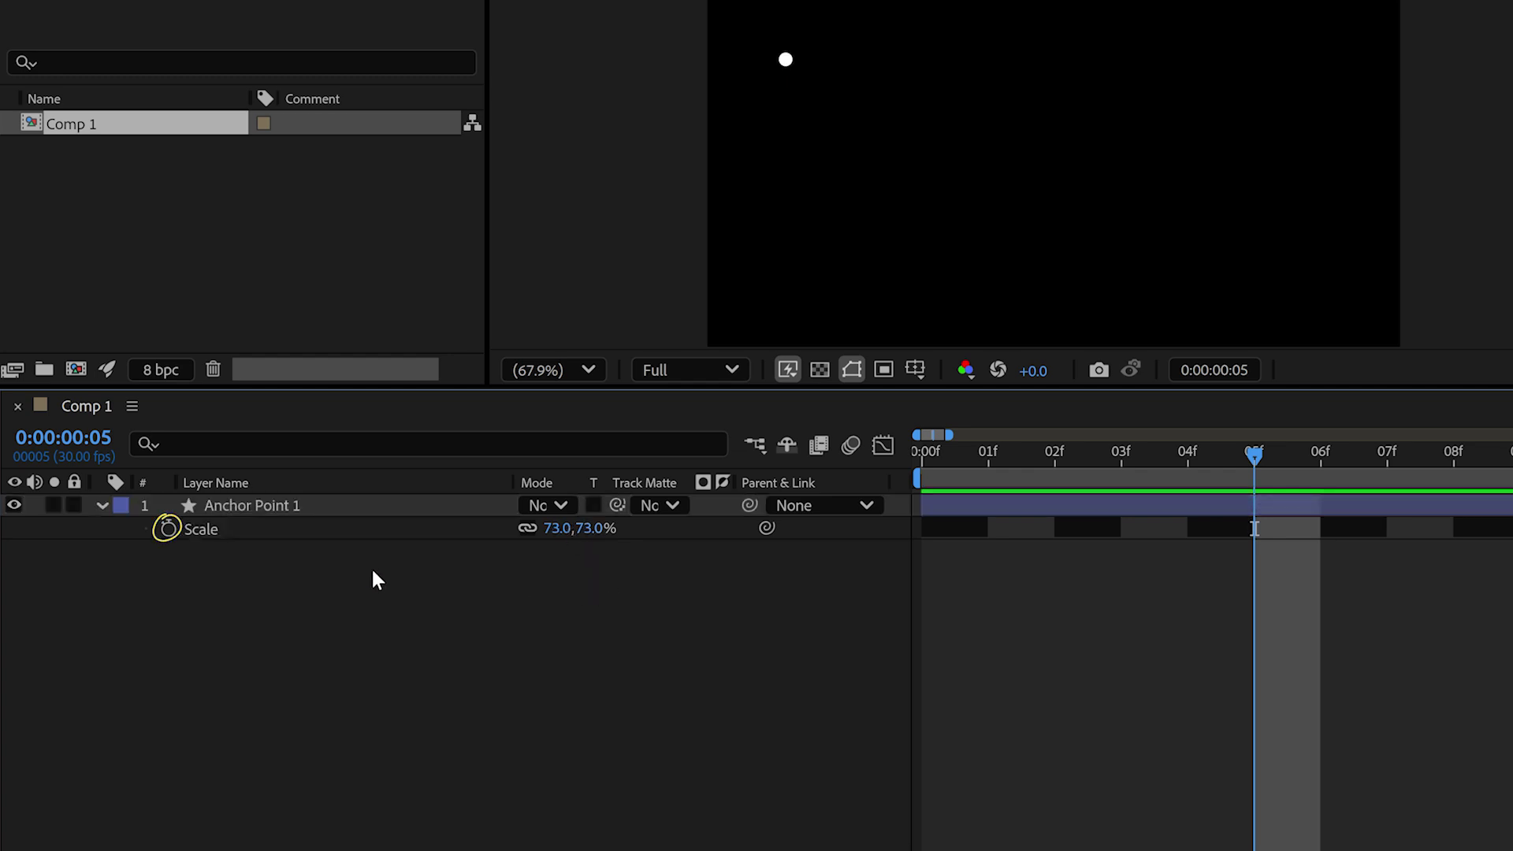
click(167, 529)
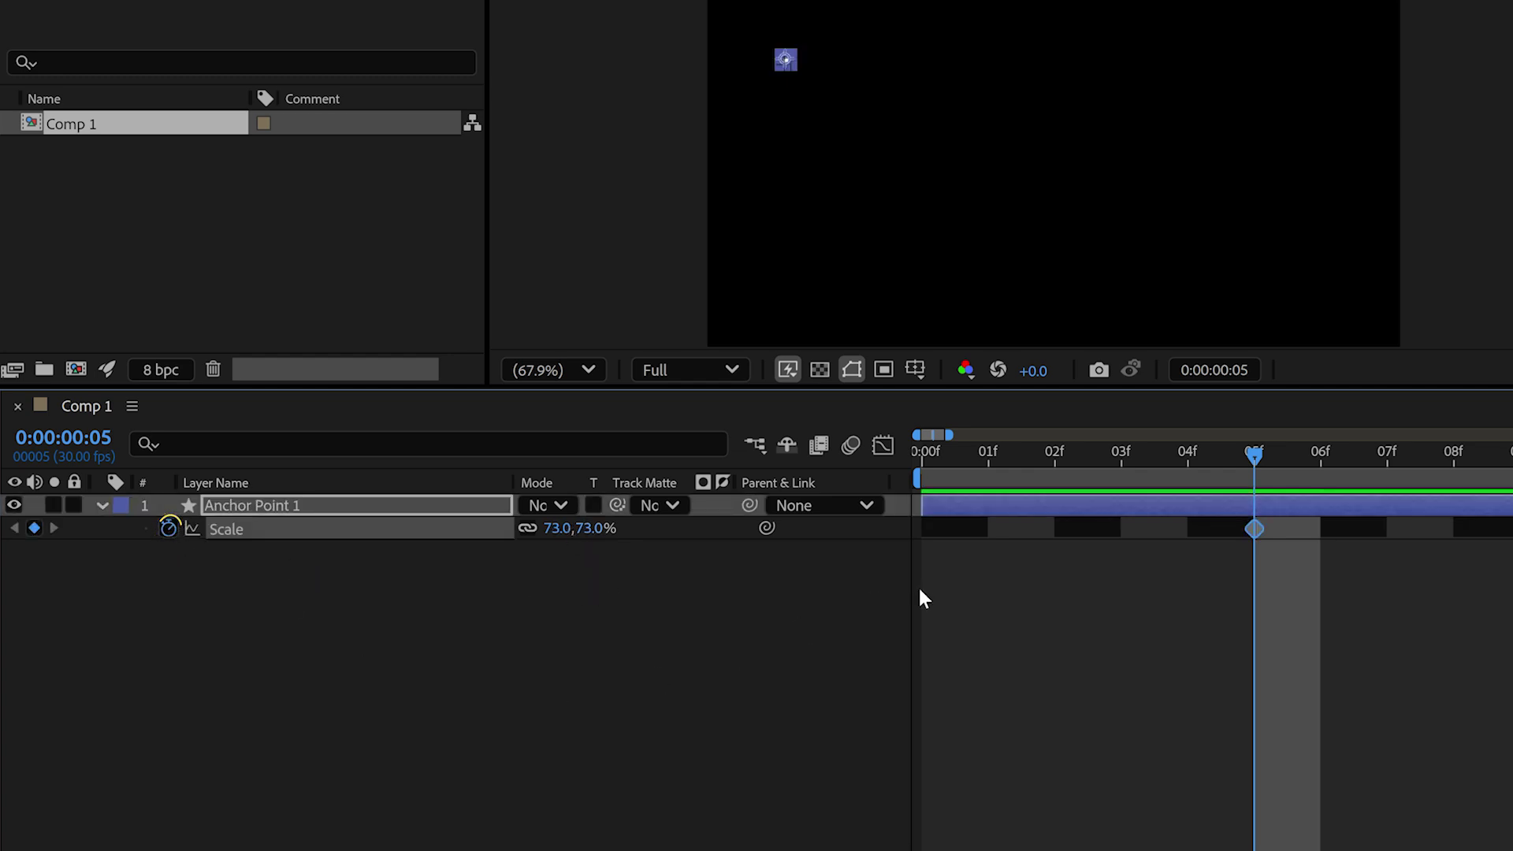
Set Scale to 0% at frame 0 and Easy Ease both scale keyframes
drag(1256, 453, 910, 461)
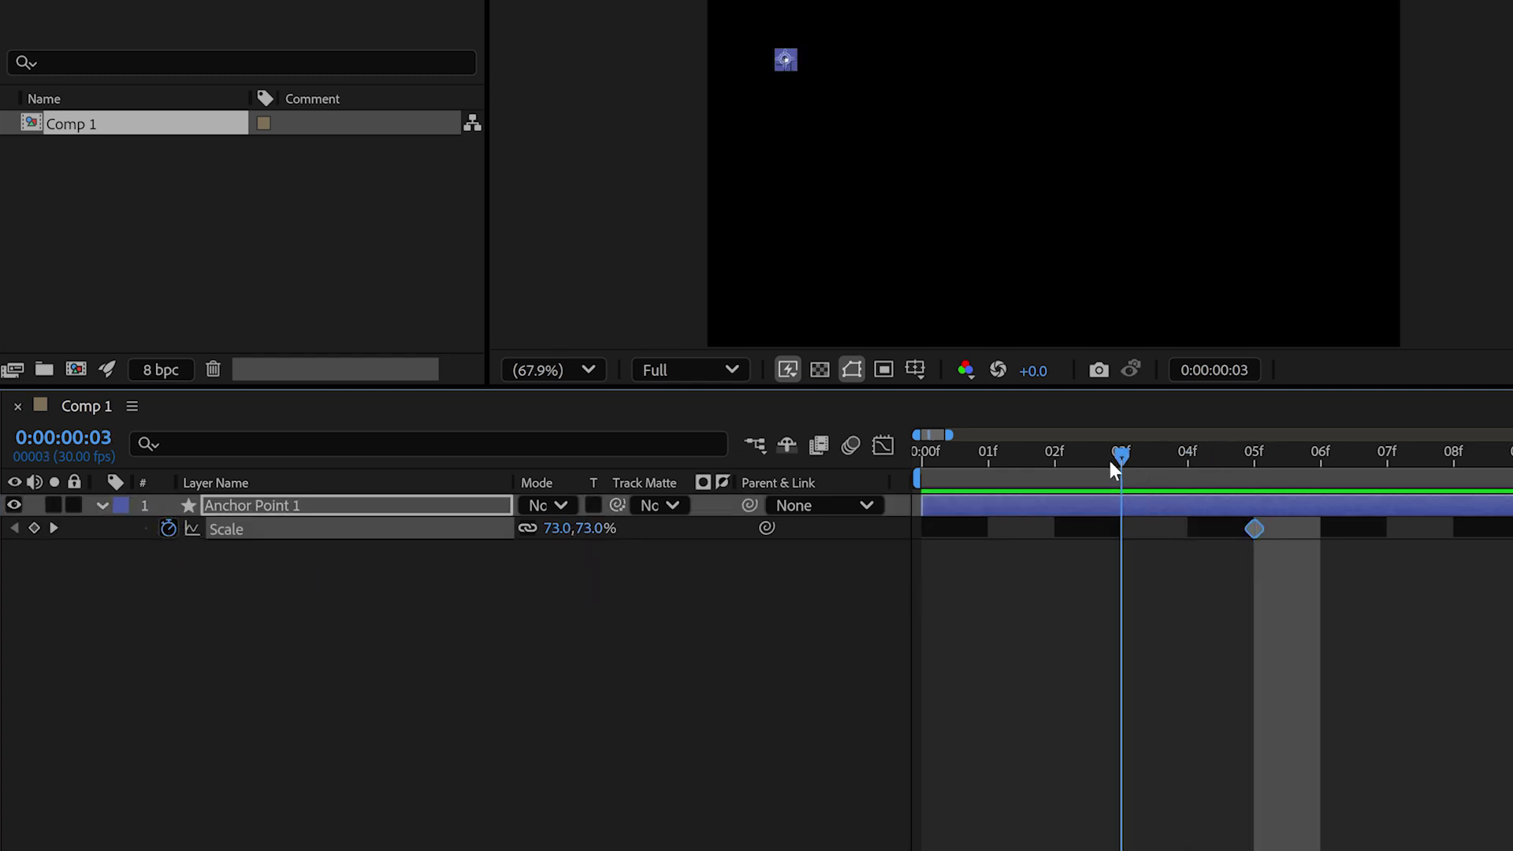
click(598, 529)
text(0)
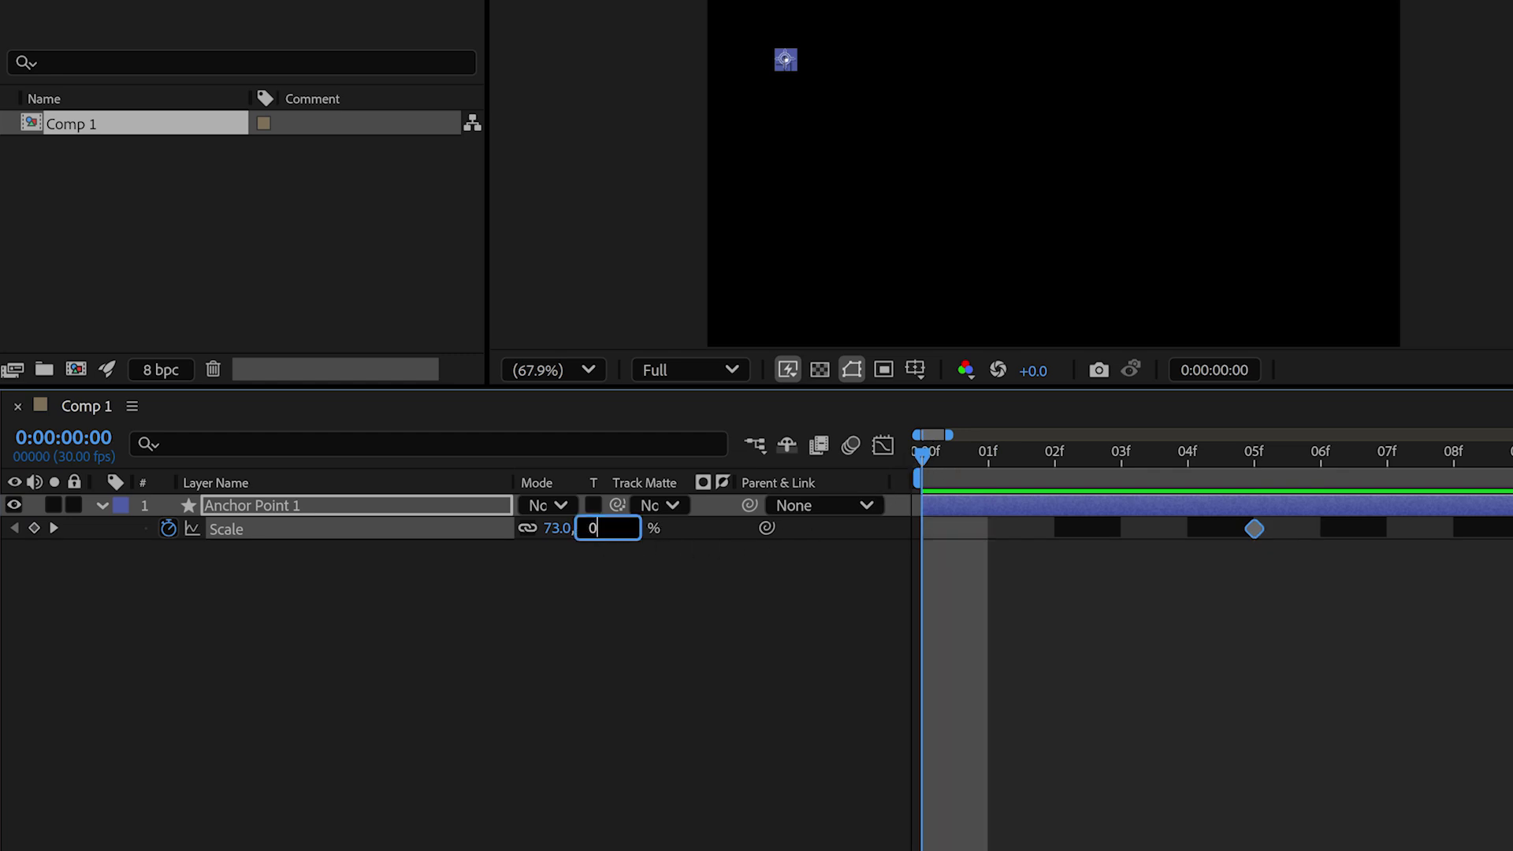
key(Return)
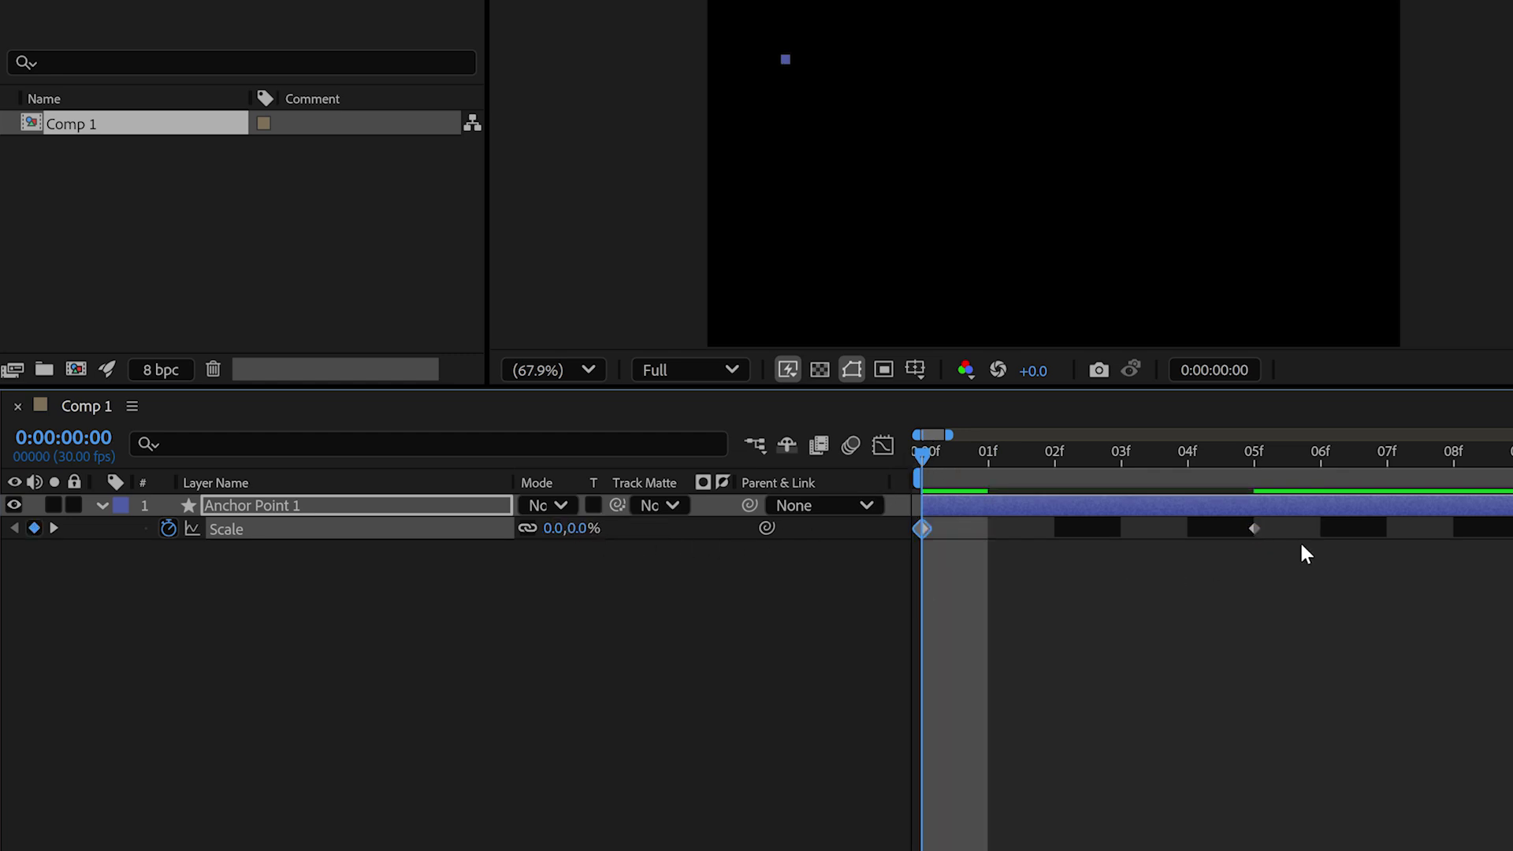
drag(1304, 540, 889, 529)
key(F9)
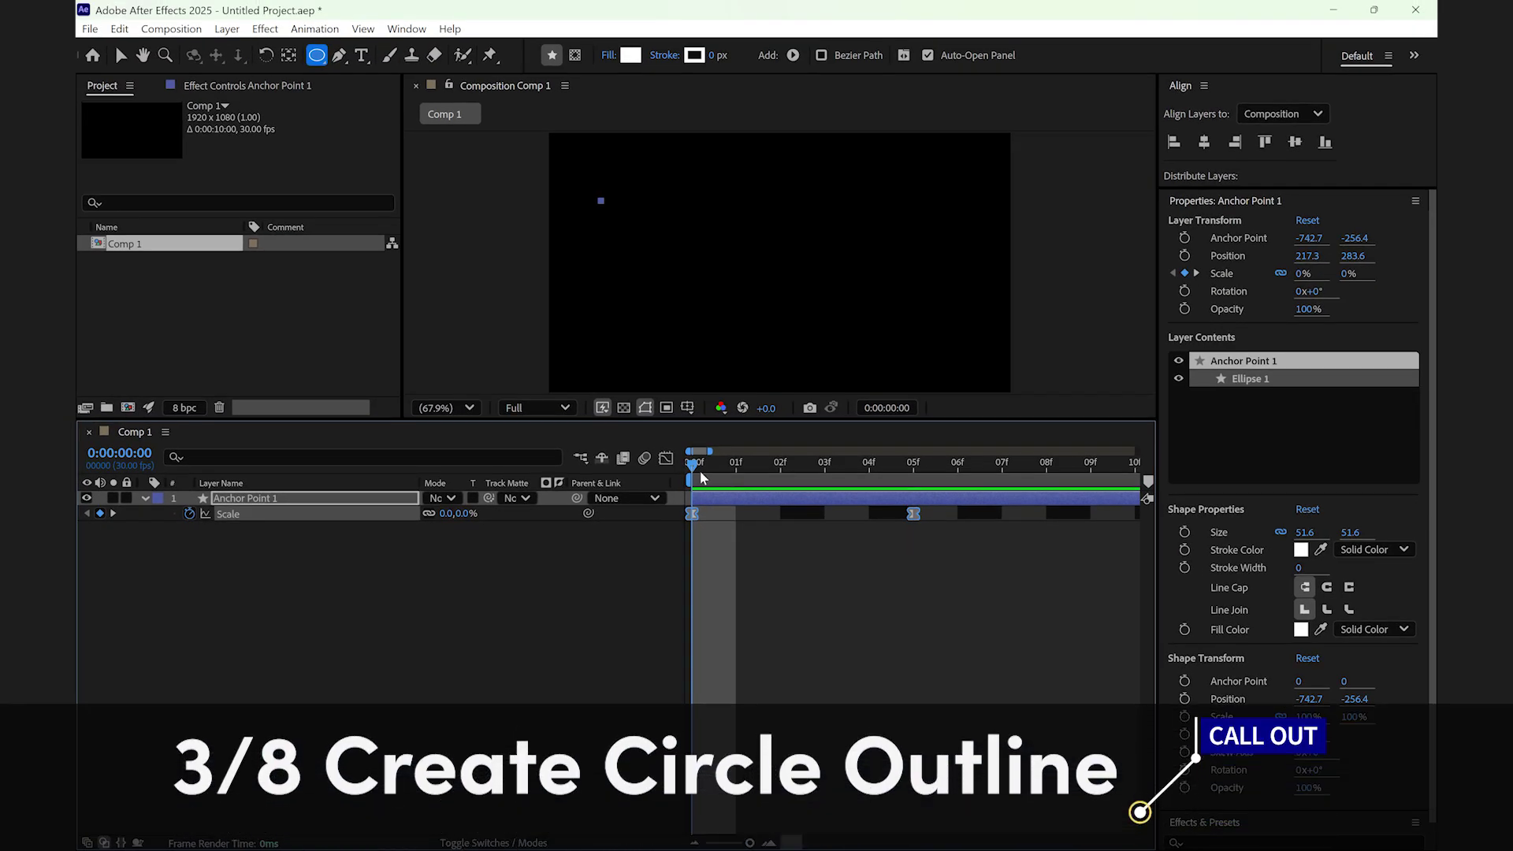
Centre the Anchor Point 1 circle at 960, 540 and deselect its layer
drag(695, 465, 912, 464)
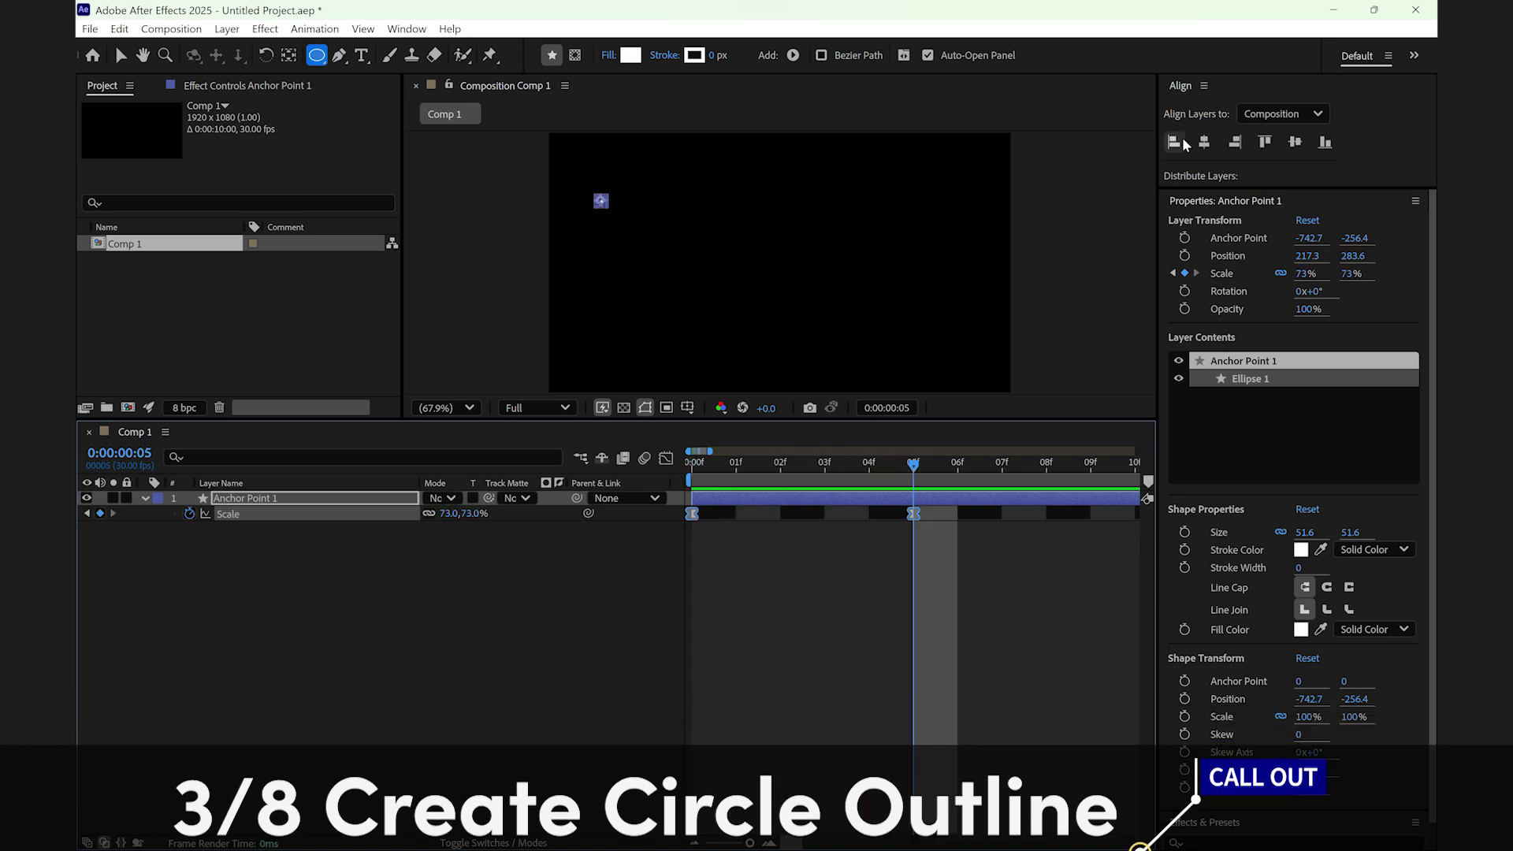
click(1204, 142)
click(1296, 142)
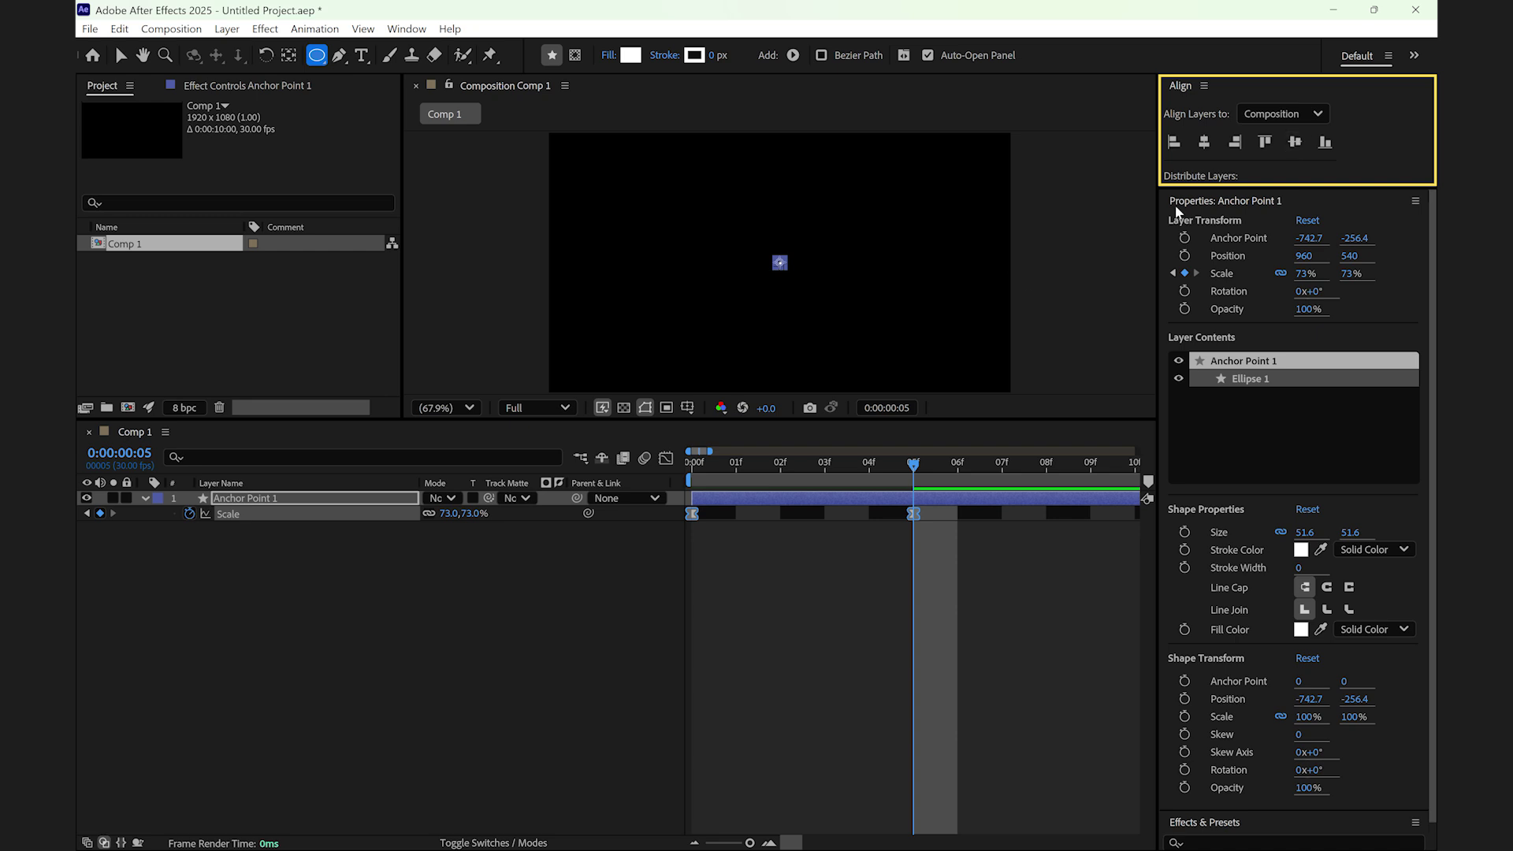
click(526, 632)
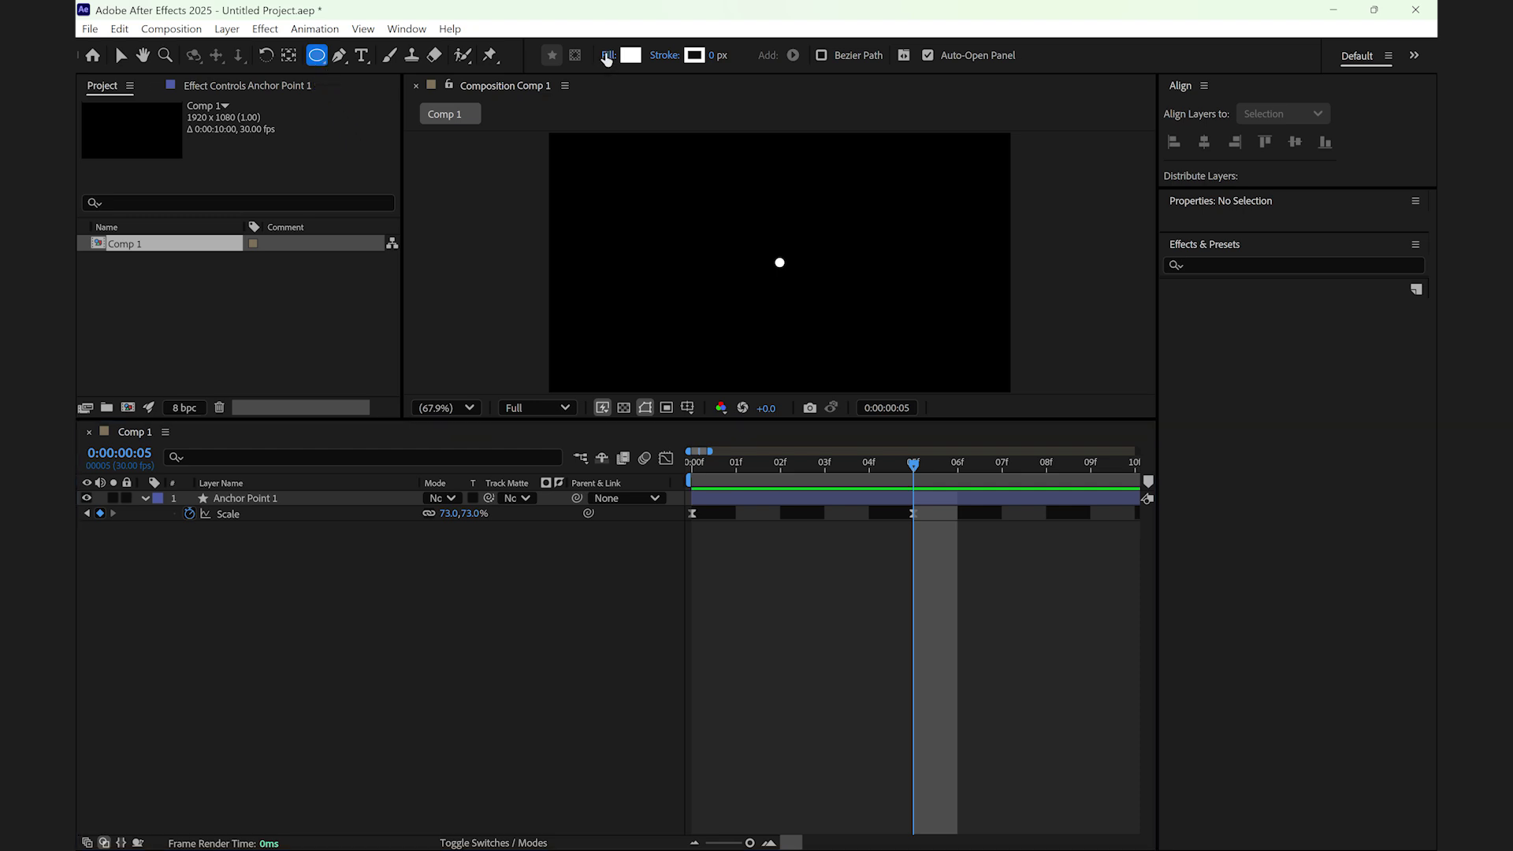
Set new shapes to no fill with a 2 px stroke
click(607, 56)
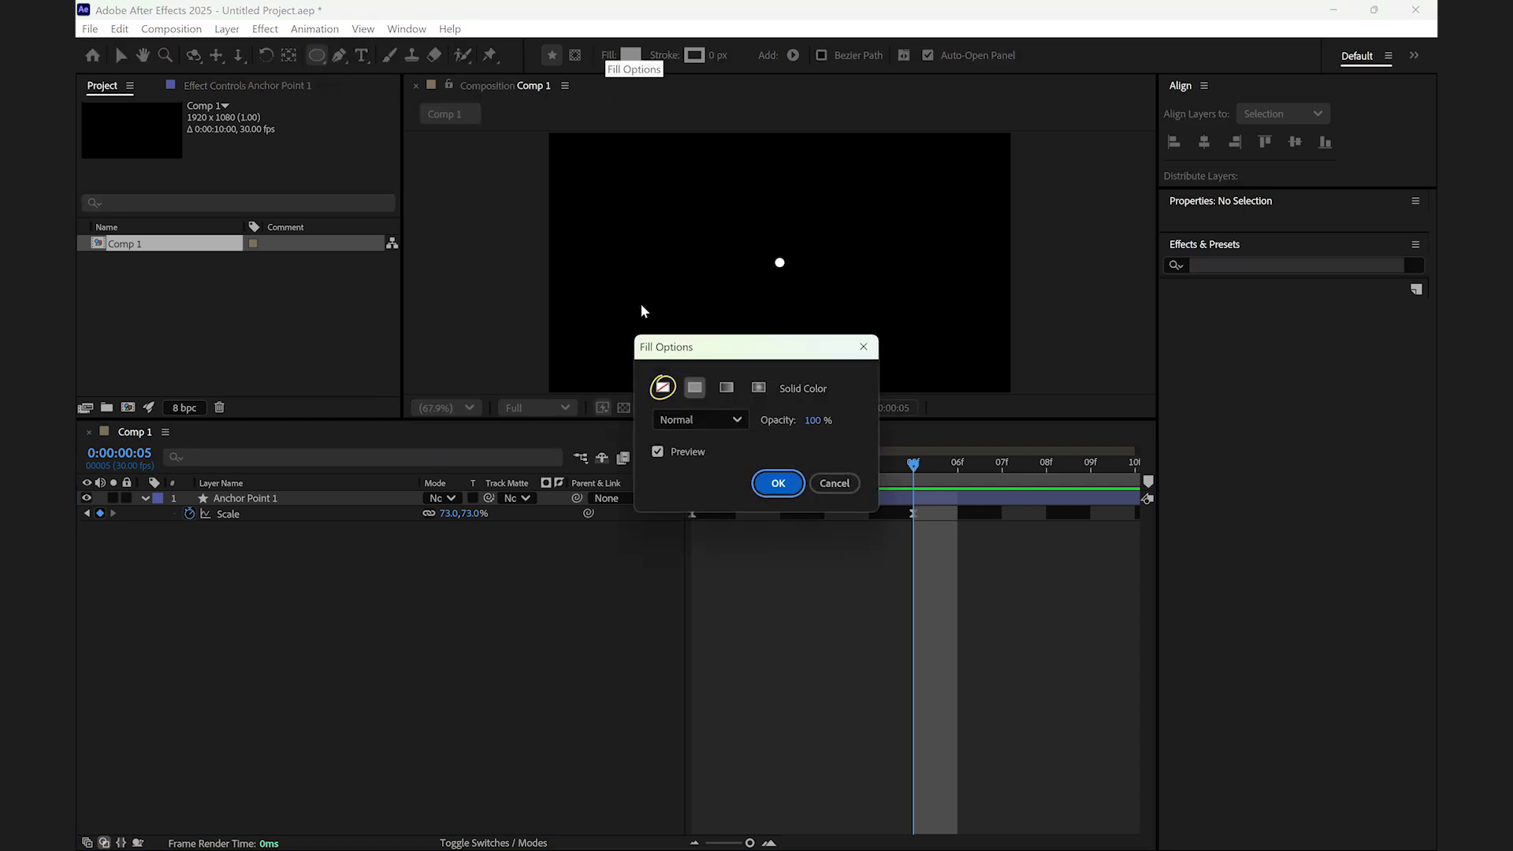
click(663, 388)
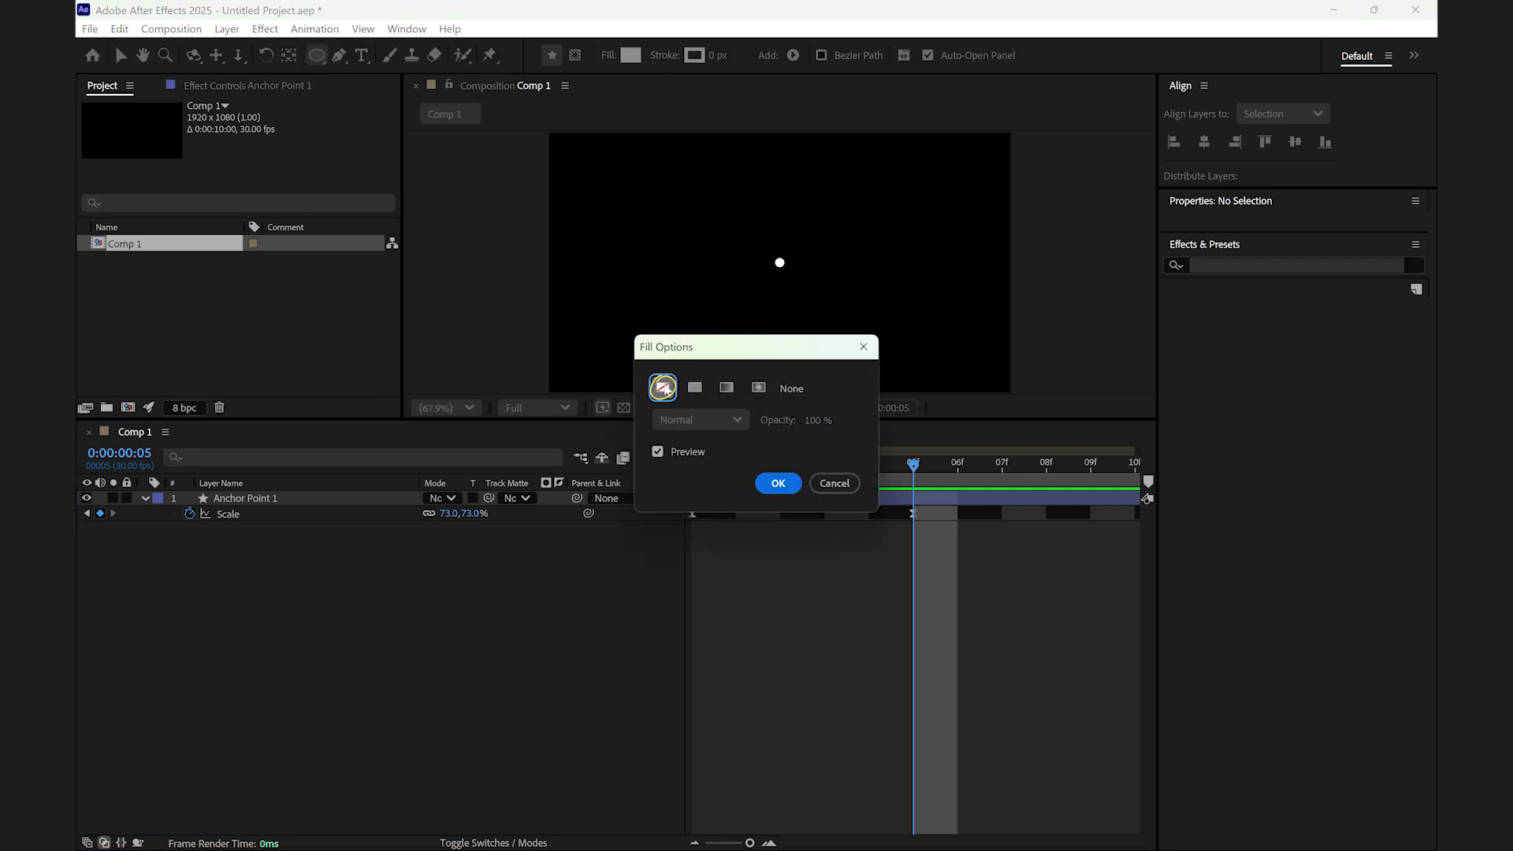
click(778, 483)
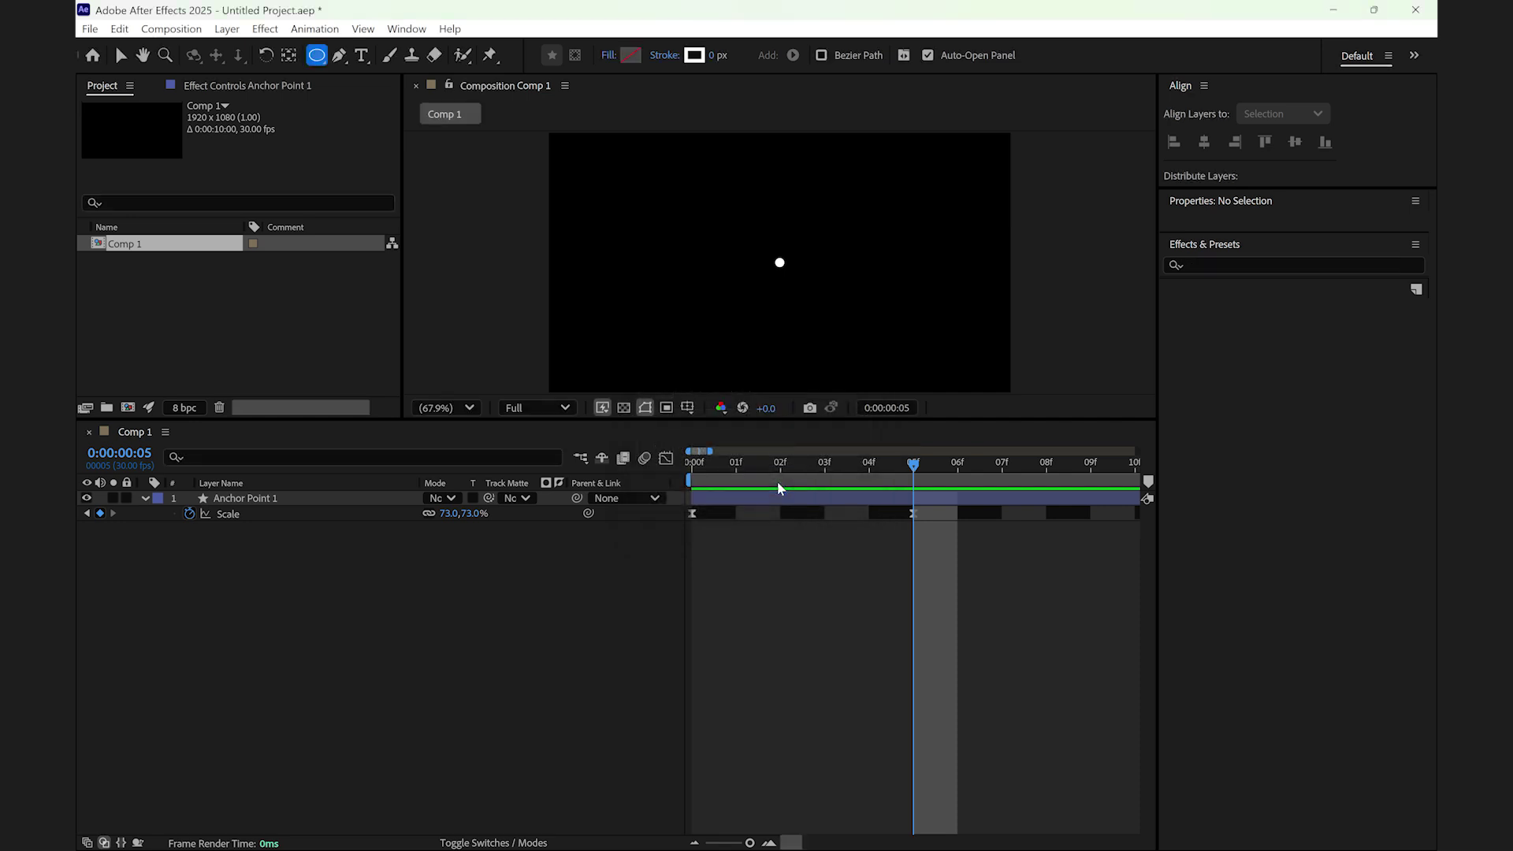
click(714, 57)
text(2)
key(Return)
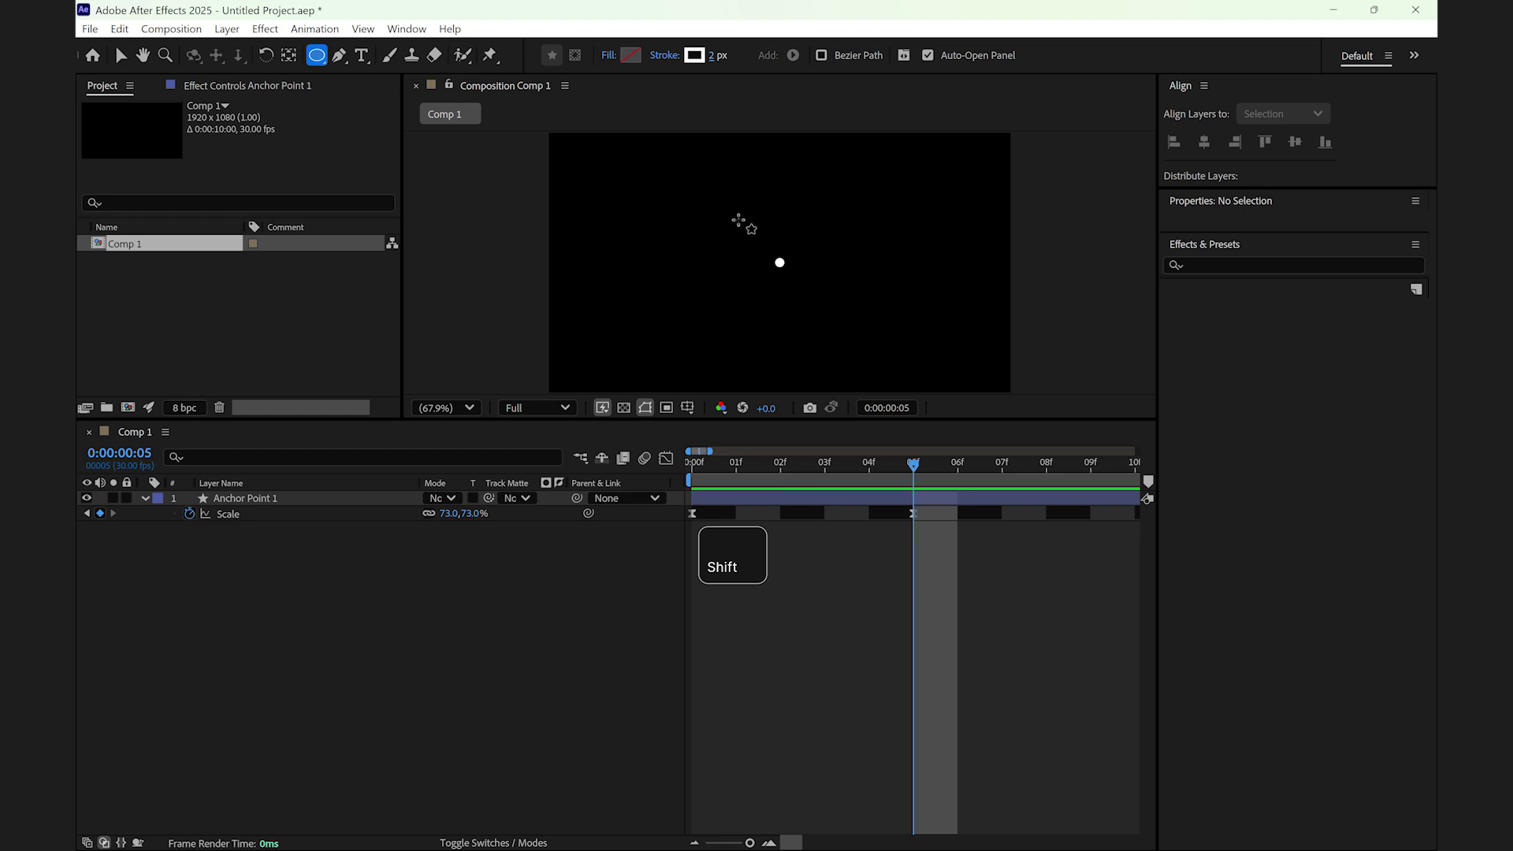
Draw a small outline circle, centre its anchor, and align it to the composition centre
drag(739, 222, 754, 235)
key(Home)
key(Home)
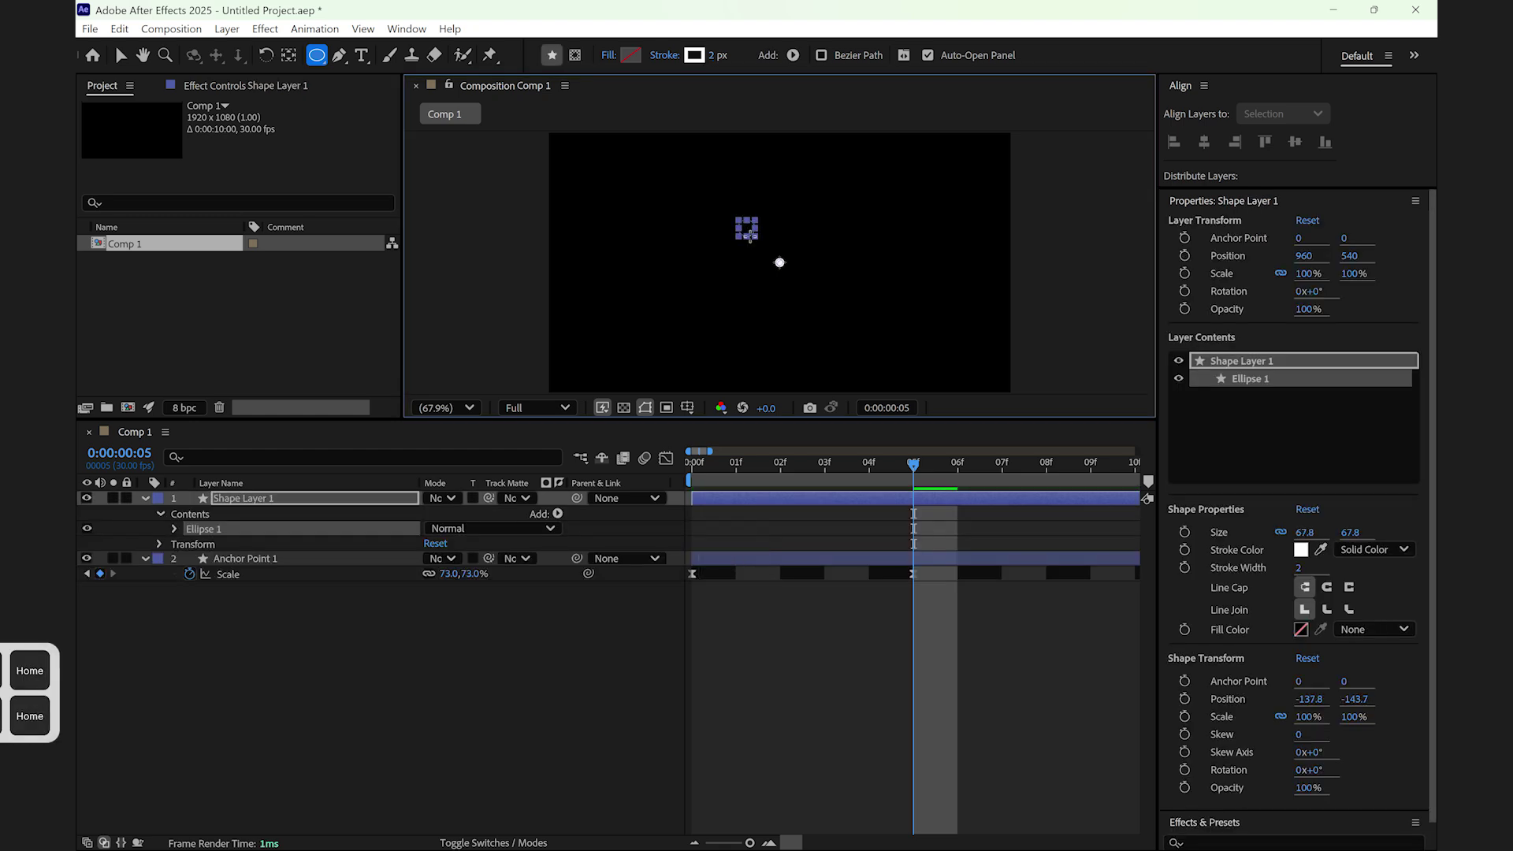
key(ctrl+alt+Home)
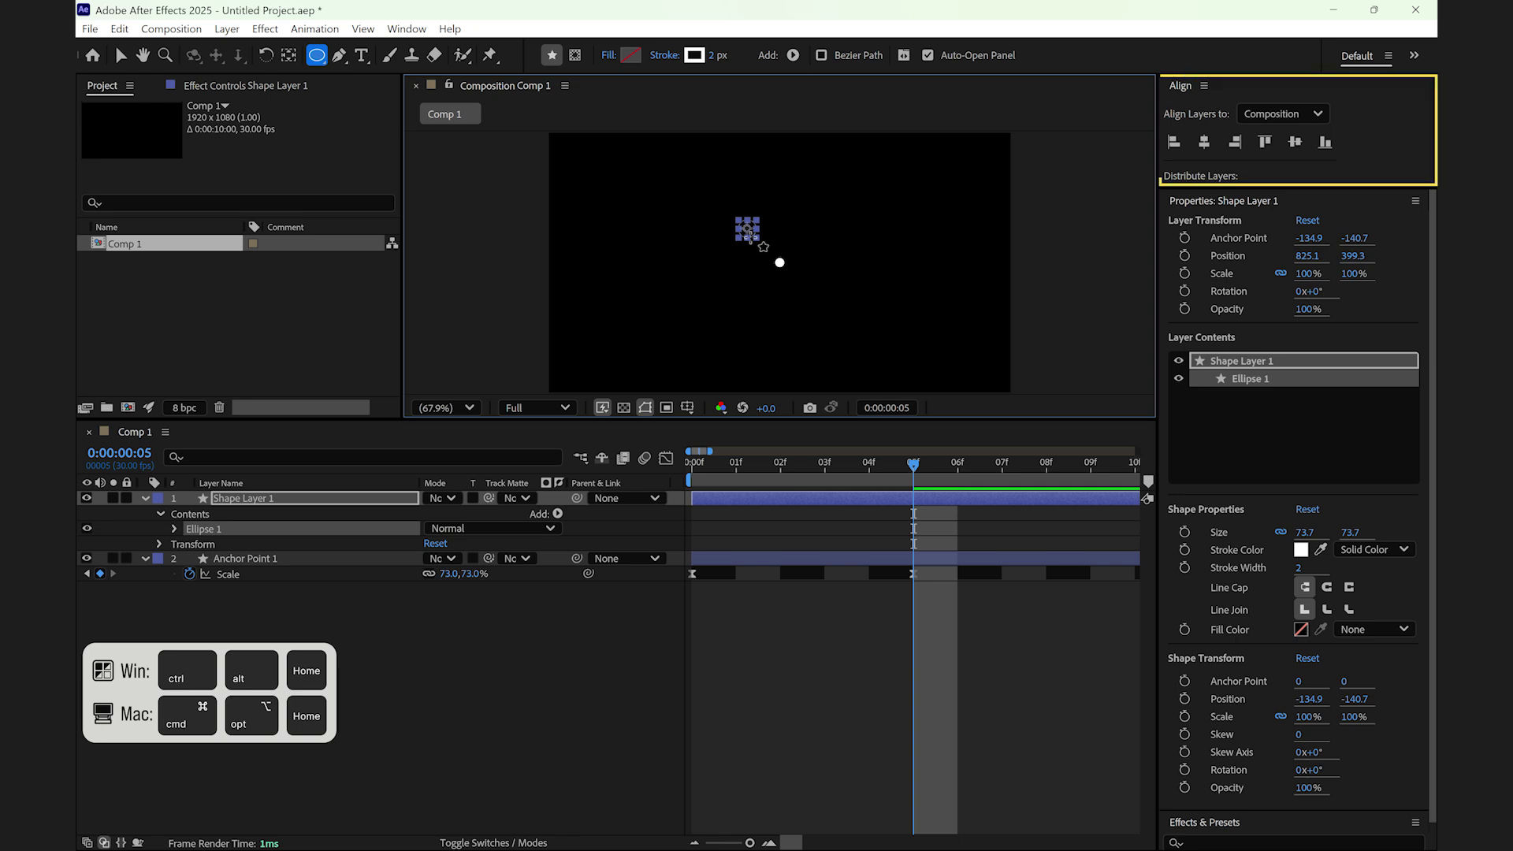
click(1205, 141)
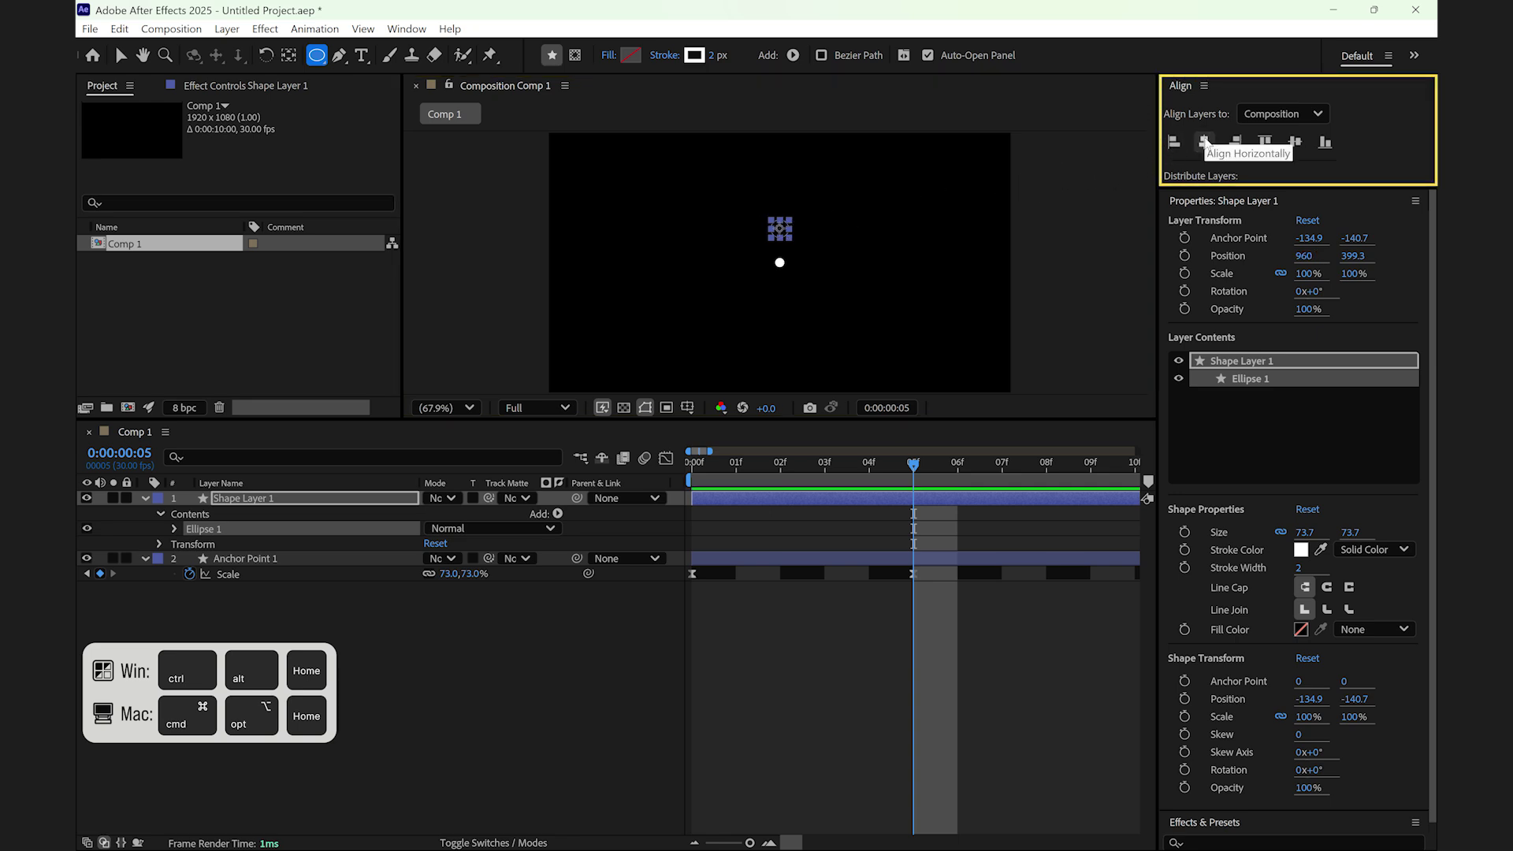
click(1297, 143)
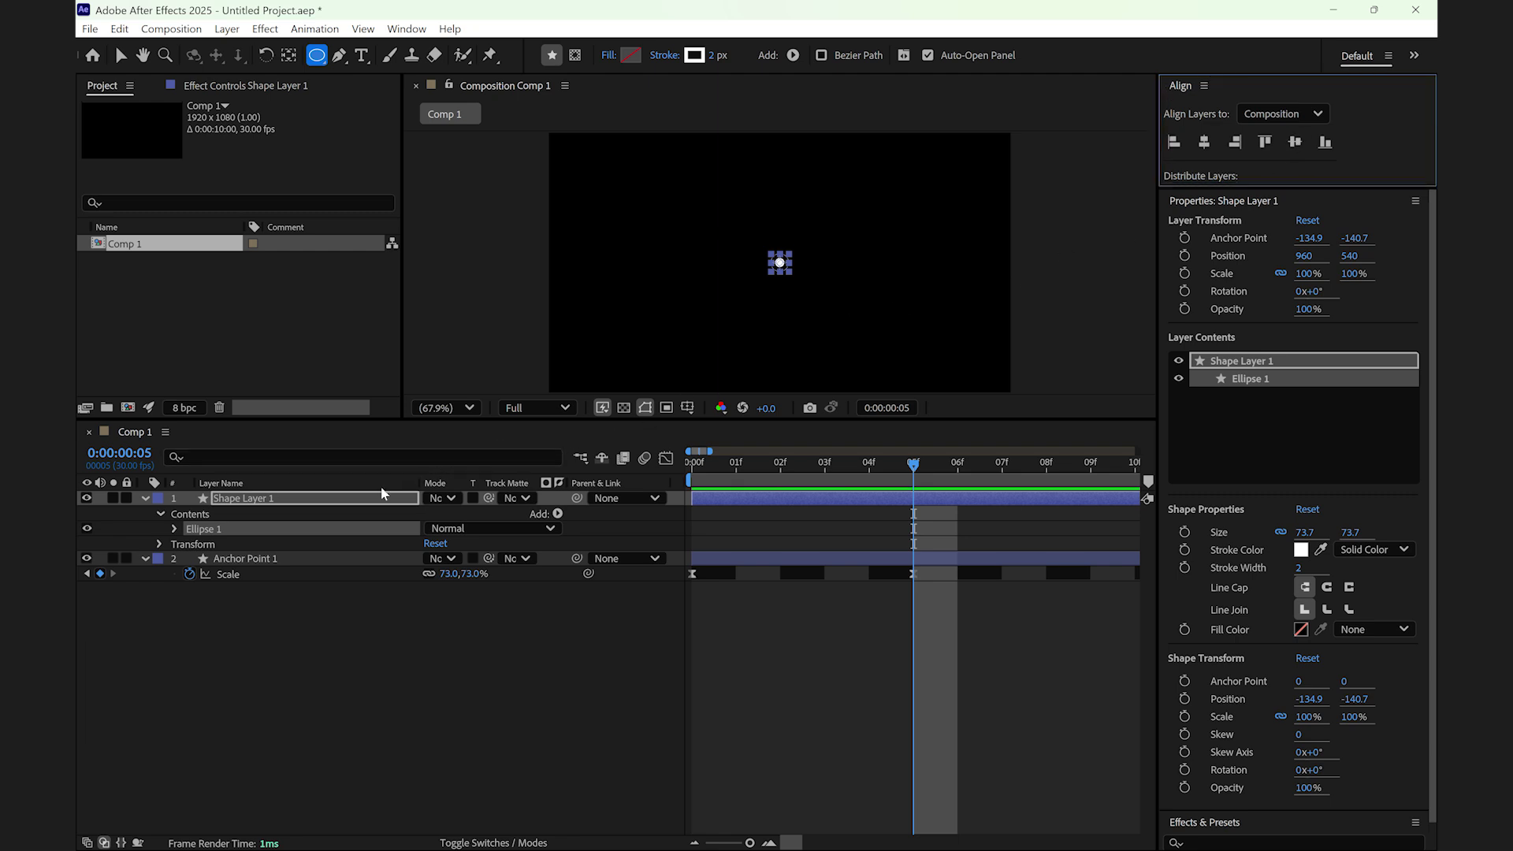
Rename the new outline layer 'Anchor Point 1 Stroke'
right_click(365, 502)
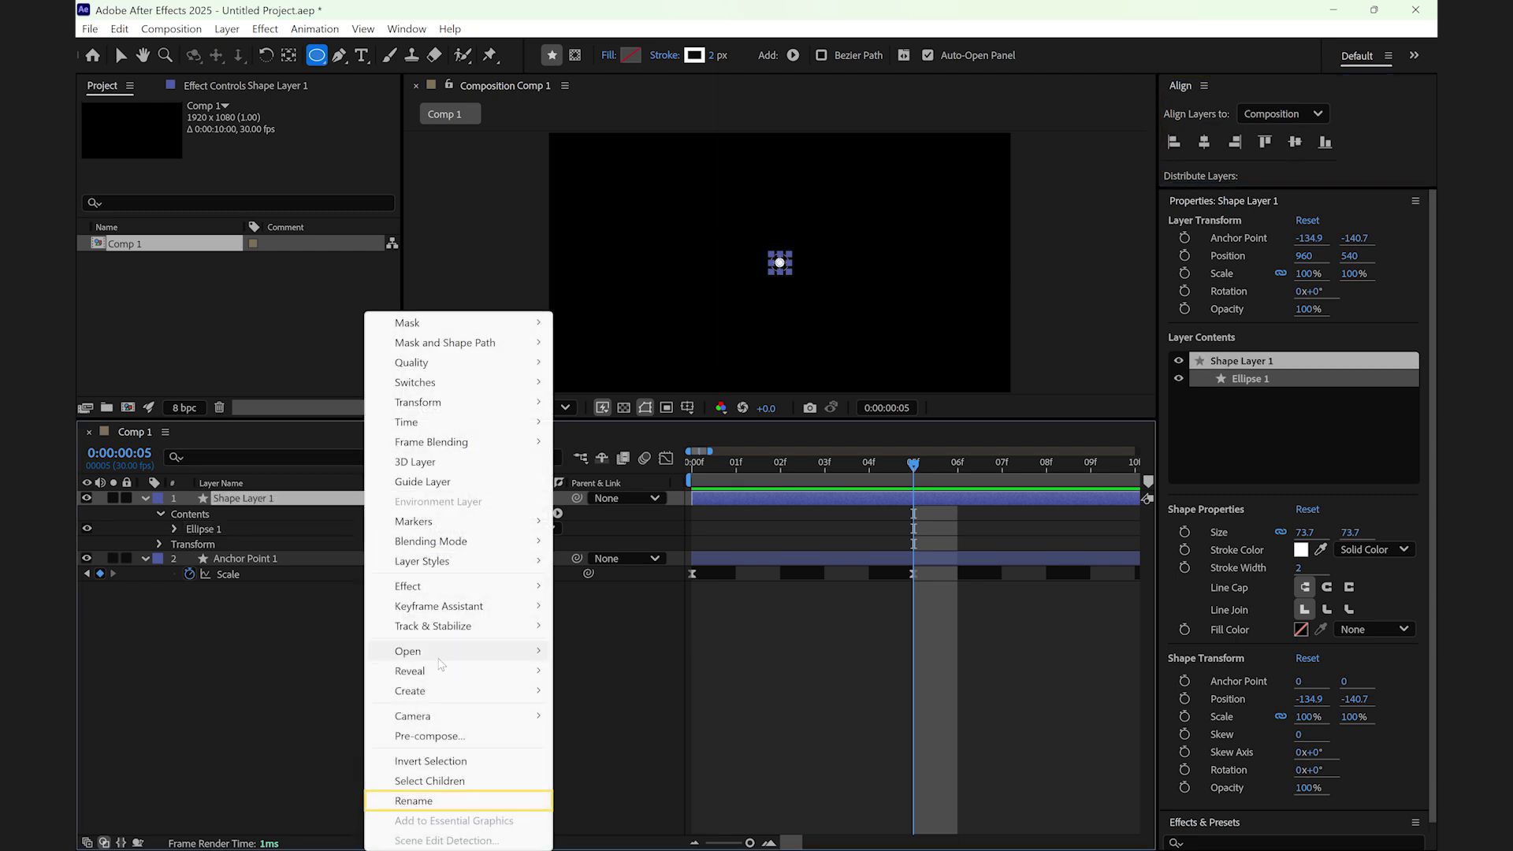
click(414, 802)
text(Anchor Point 1 Stroke)
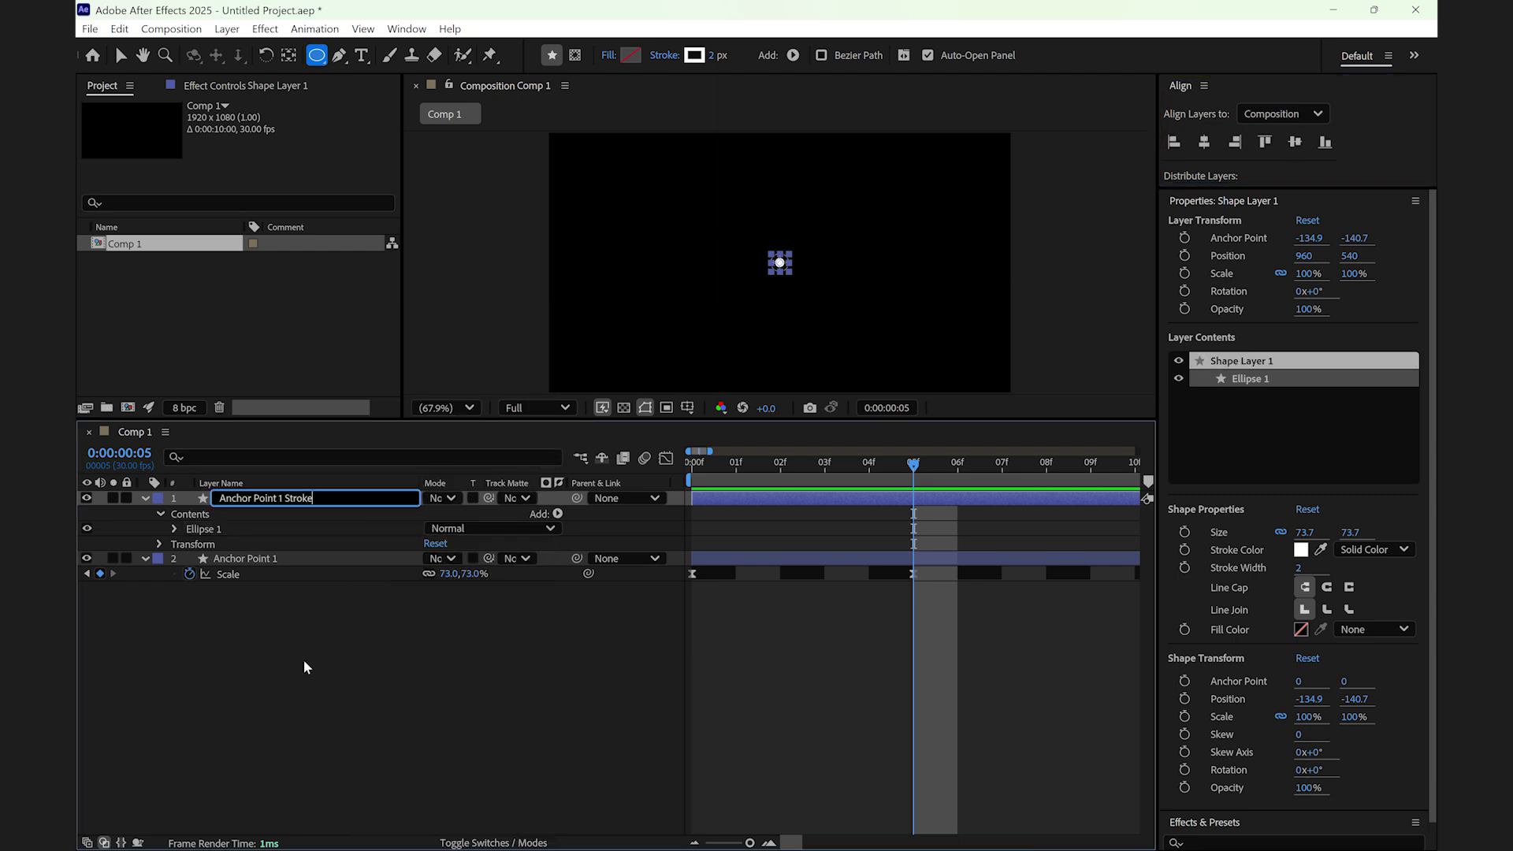
key(Return)
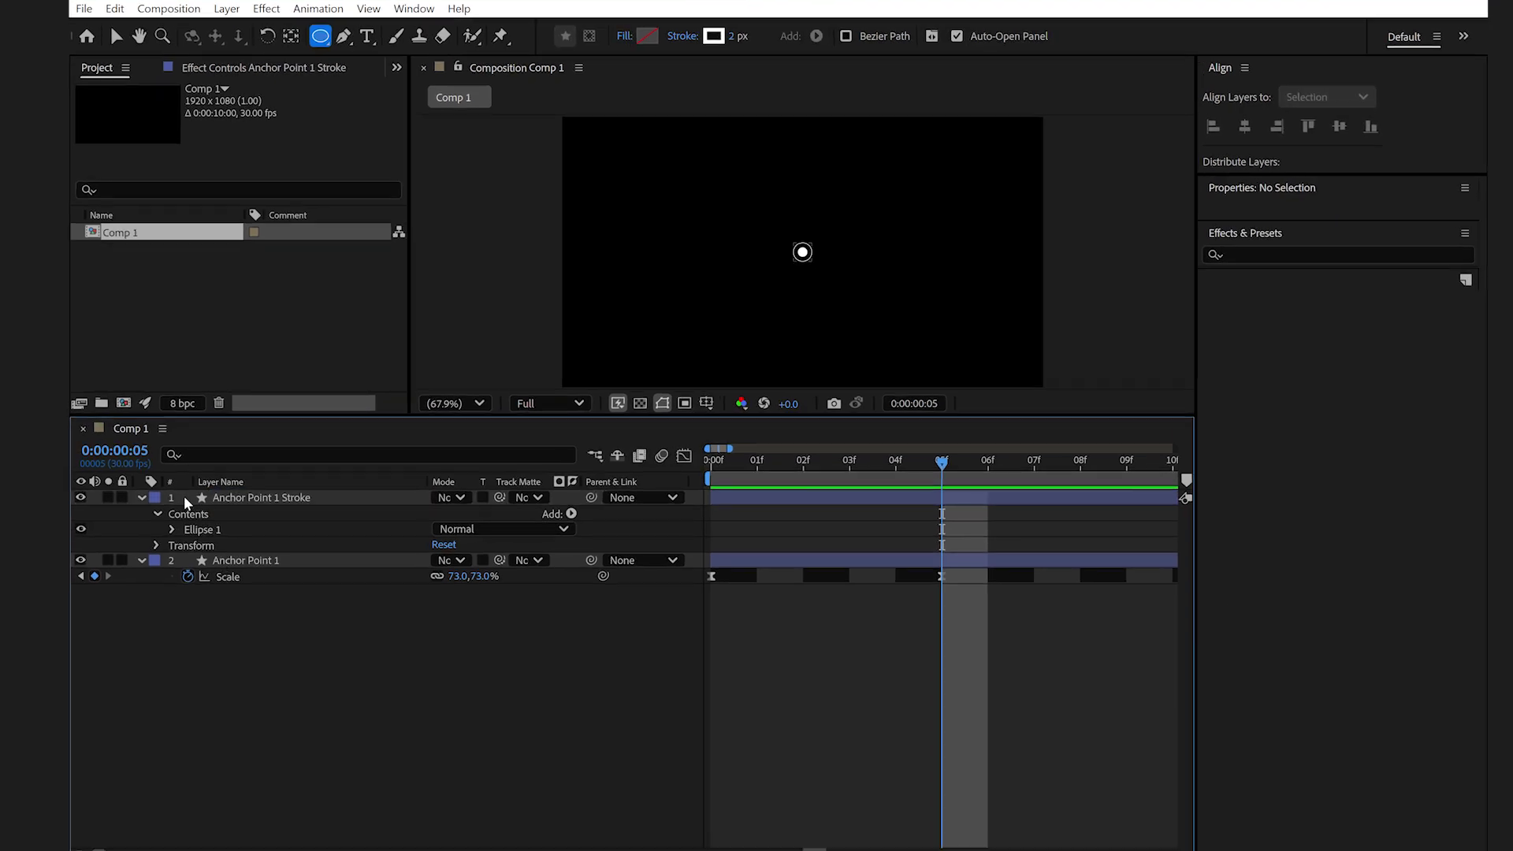
Scale the Anchor Point 1 Stroke ring down to 90% and deselect it
click(260, 494)
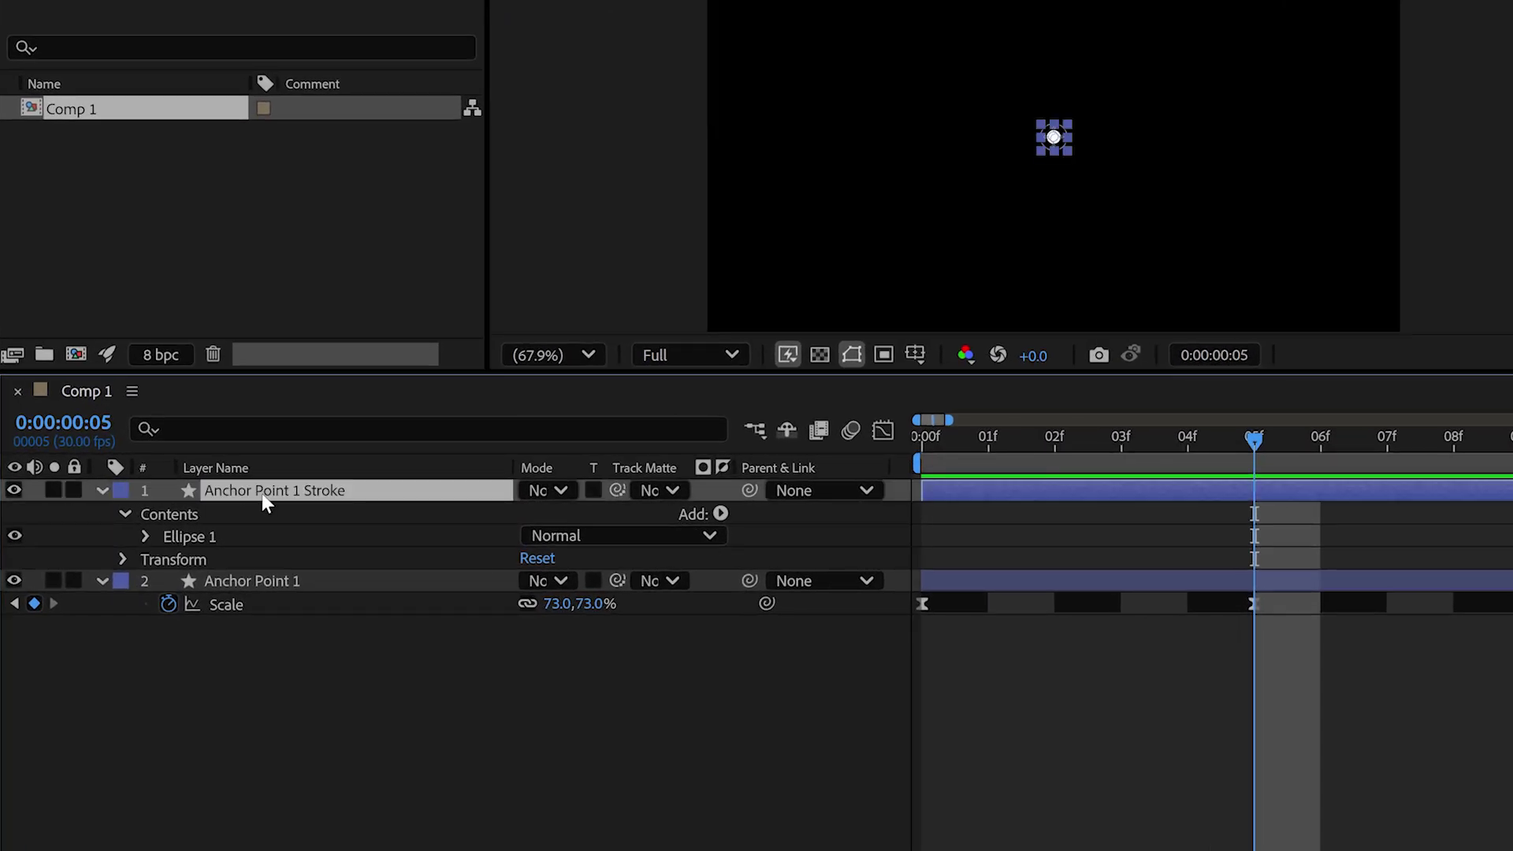
key(s)
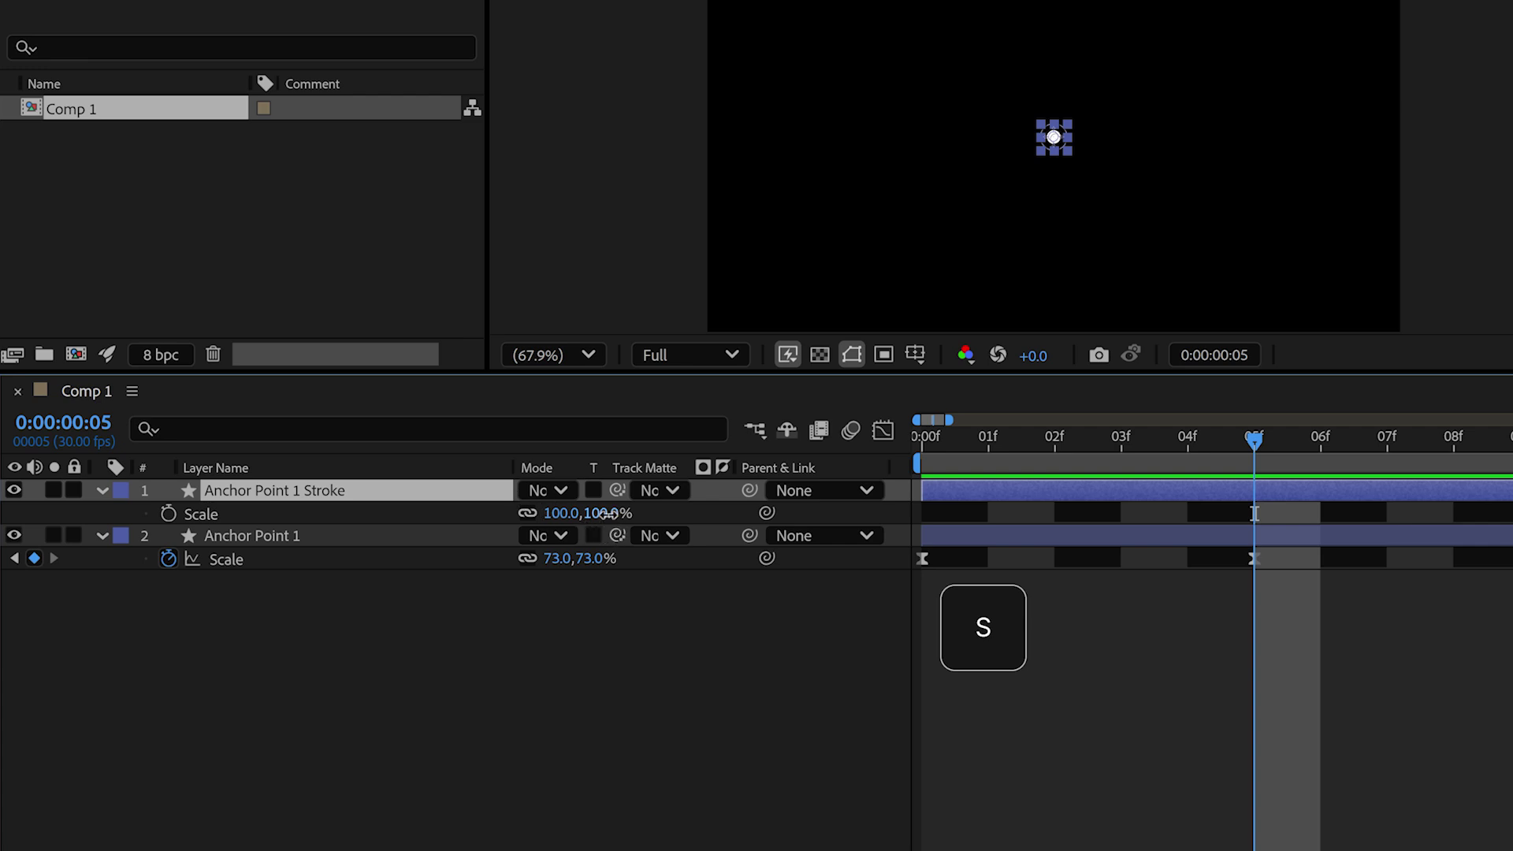
drag(601, 516, 597, 517)
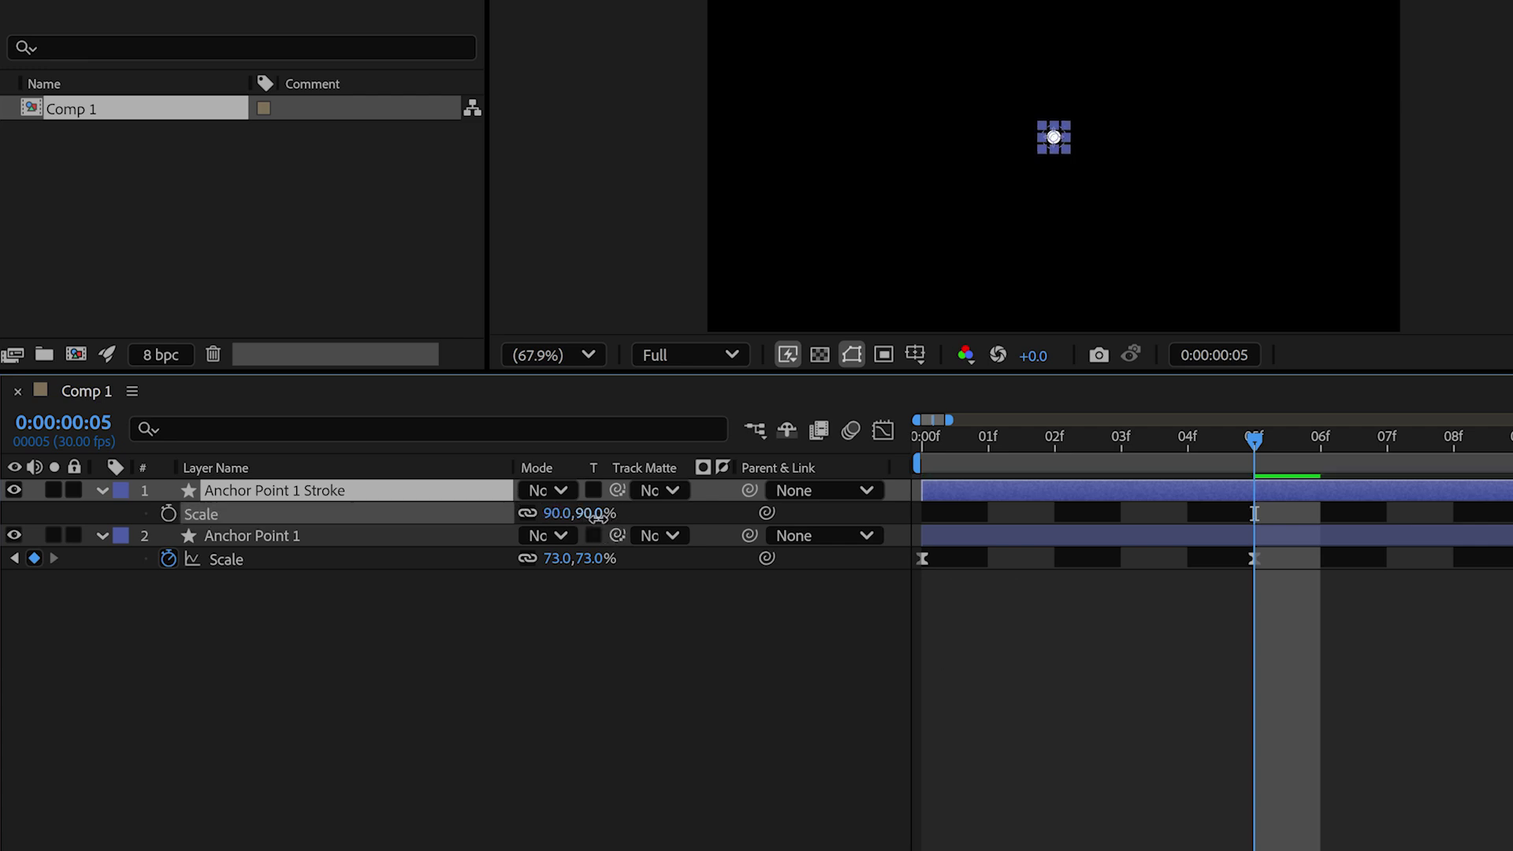
click(687, 611)
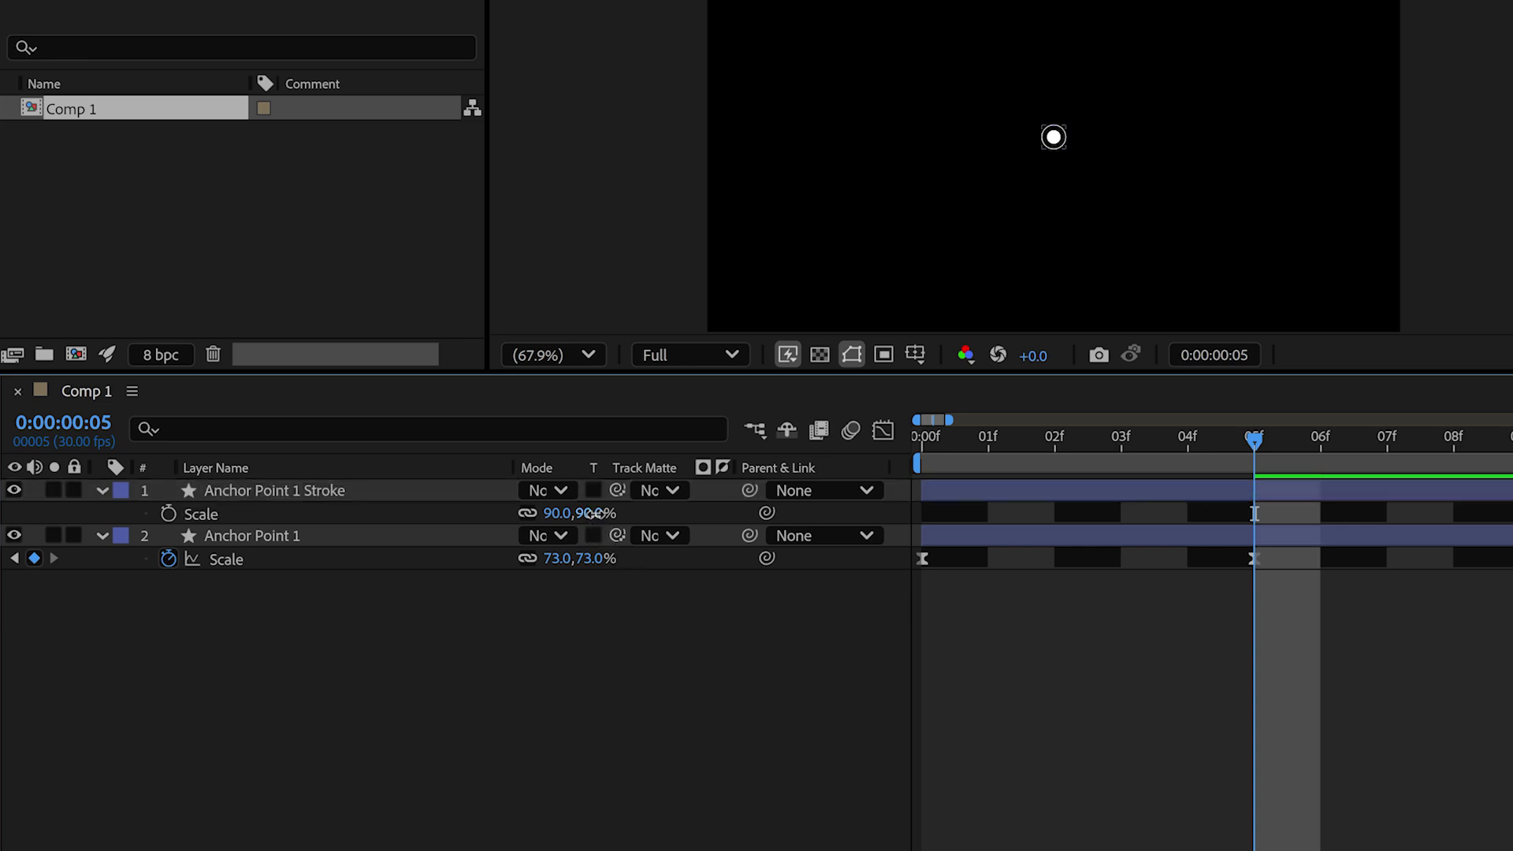
Scale the ring to 94%, parent it to Anchor Point 1, and return to frame 0
drag(597, 521, 602, 514)
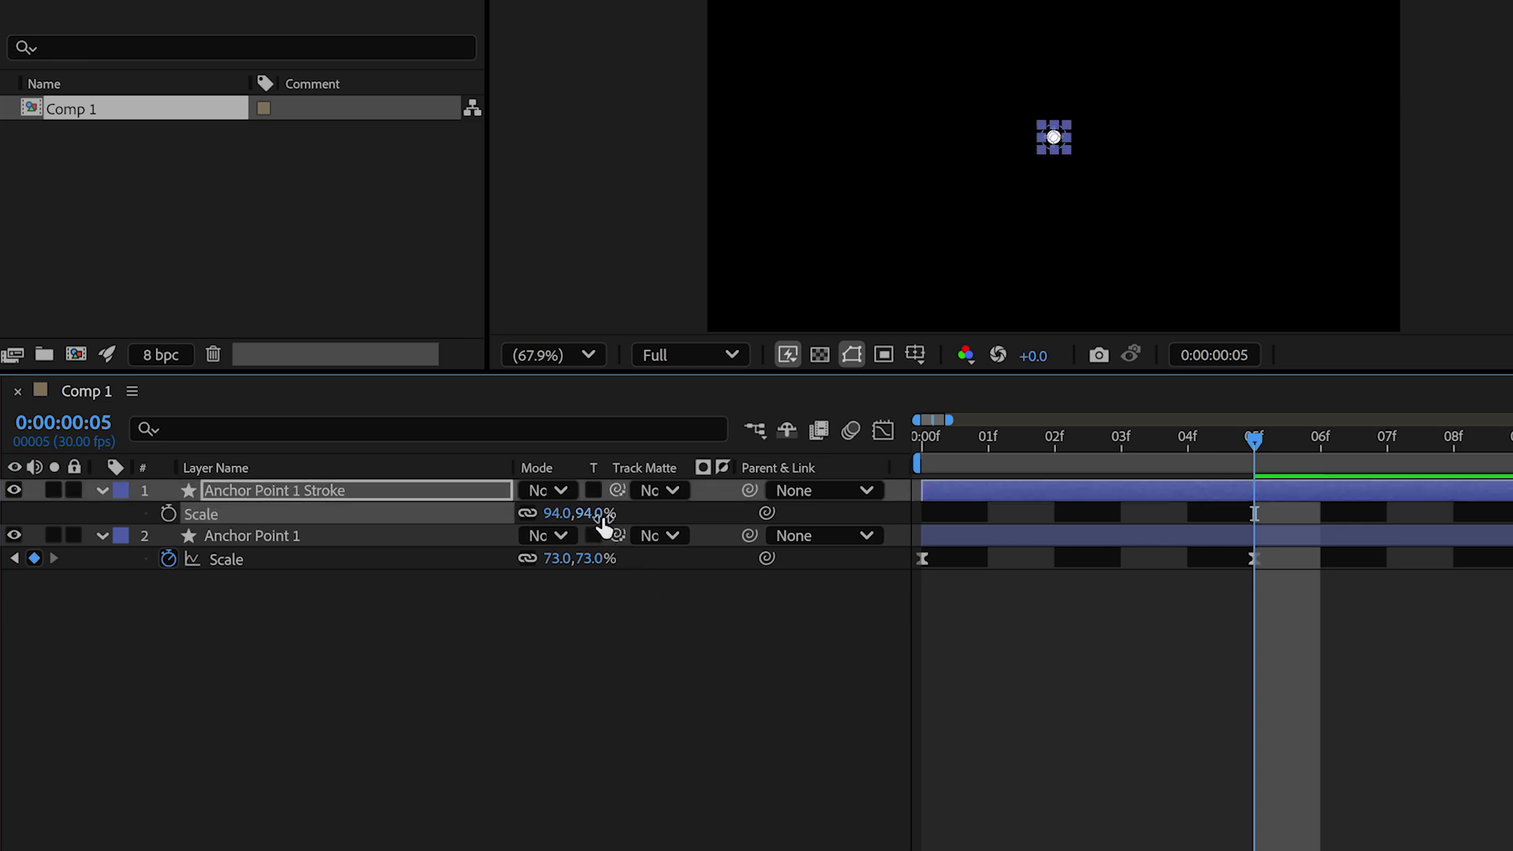
click(669, 647)
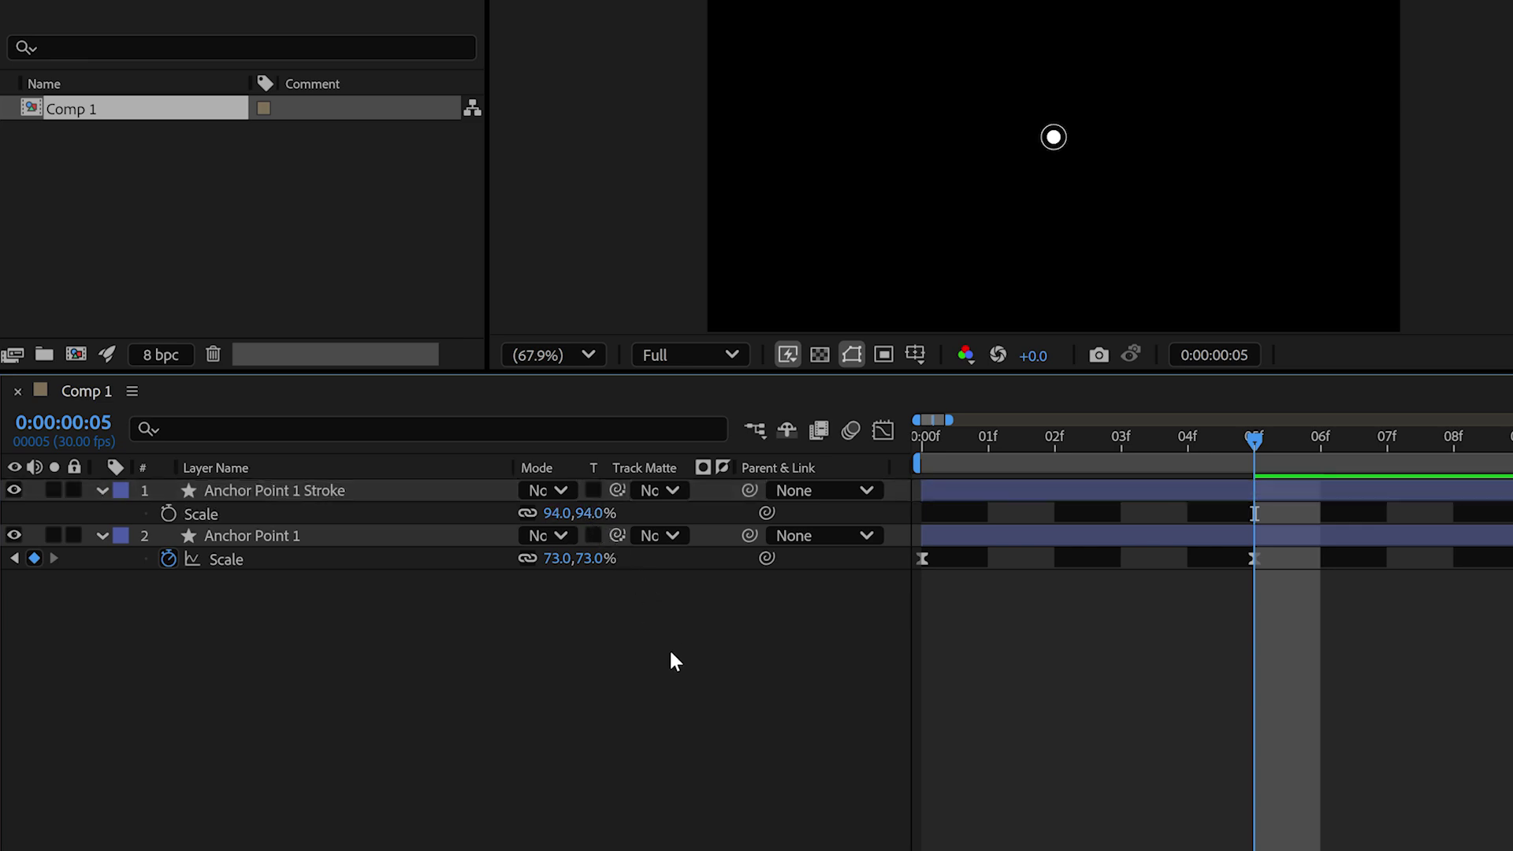
click(828, 490)
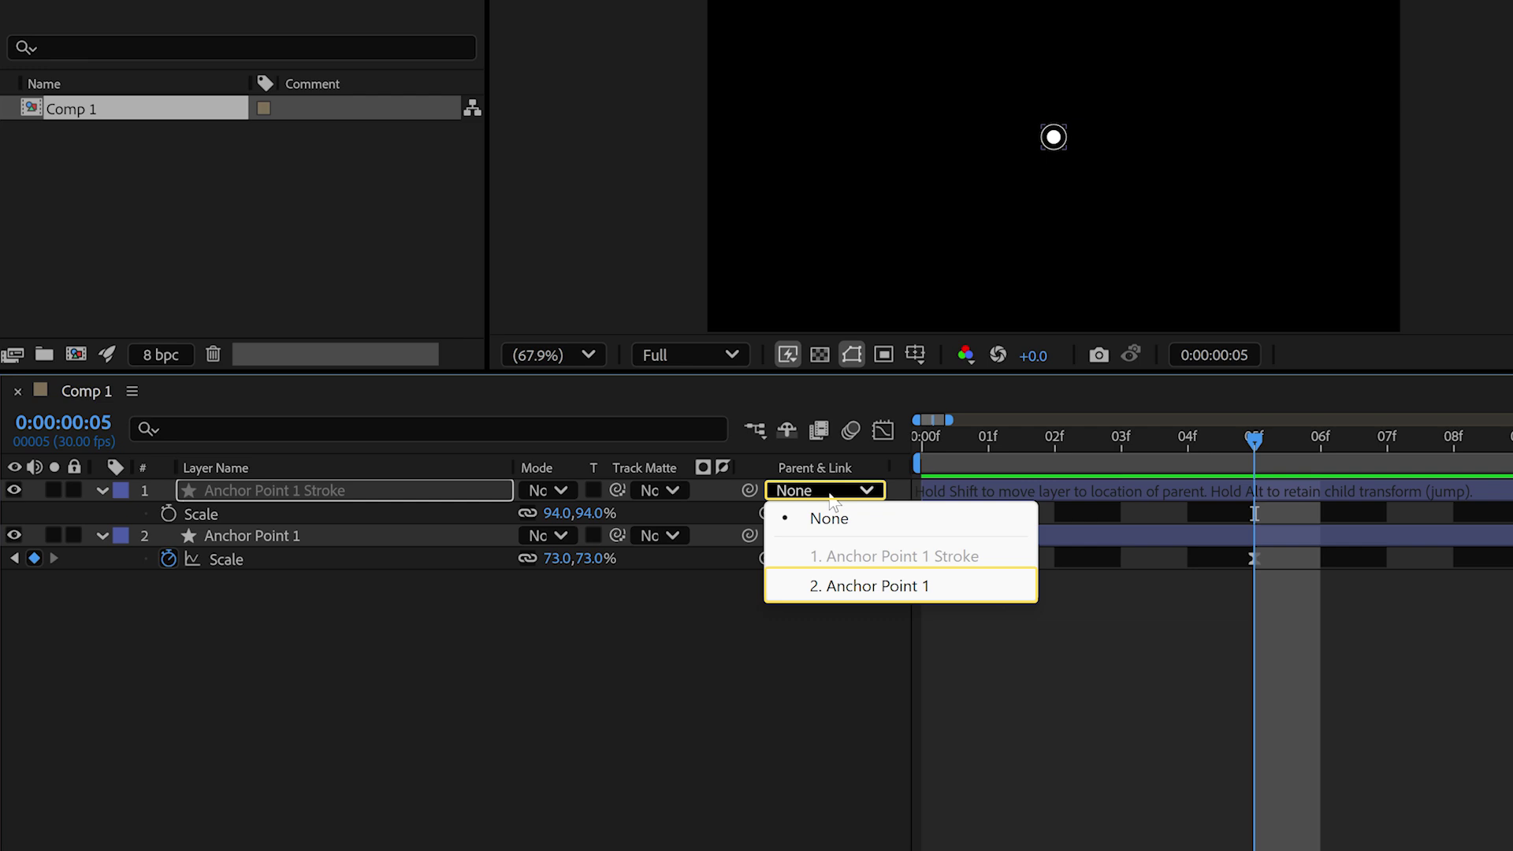
click(835, 588)
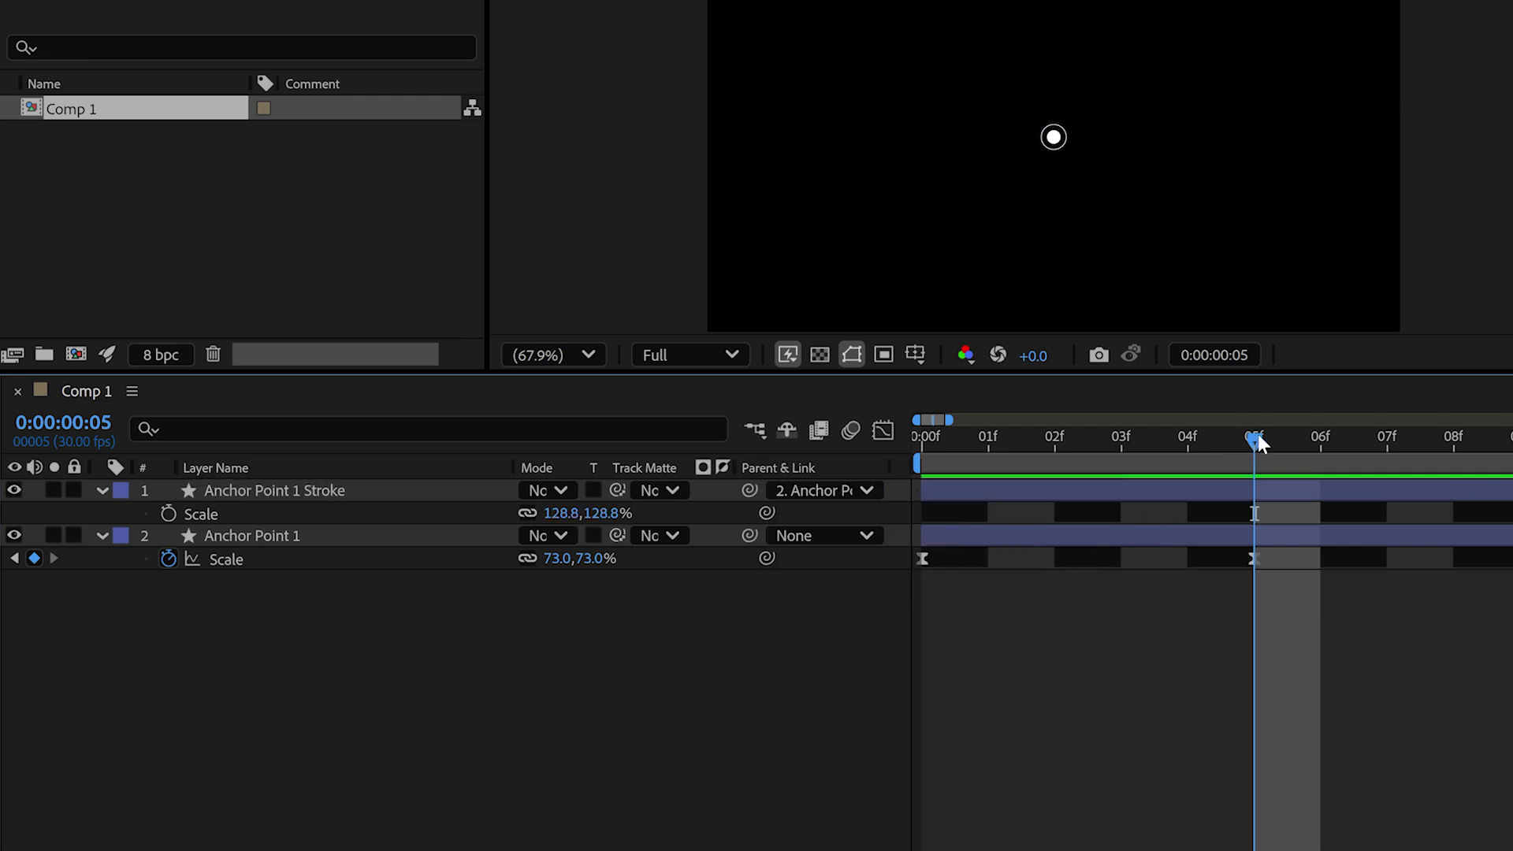
mouse_move(1258, 437)
mouse_down()
mouse_move(922, 462)
mouse_move(1253, 438)
mouse_up()
Set Anchor Point 1's Position to 270, 873 in the lower left
click(327, 535)
key(p)
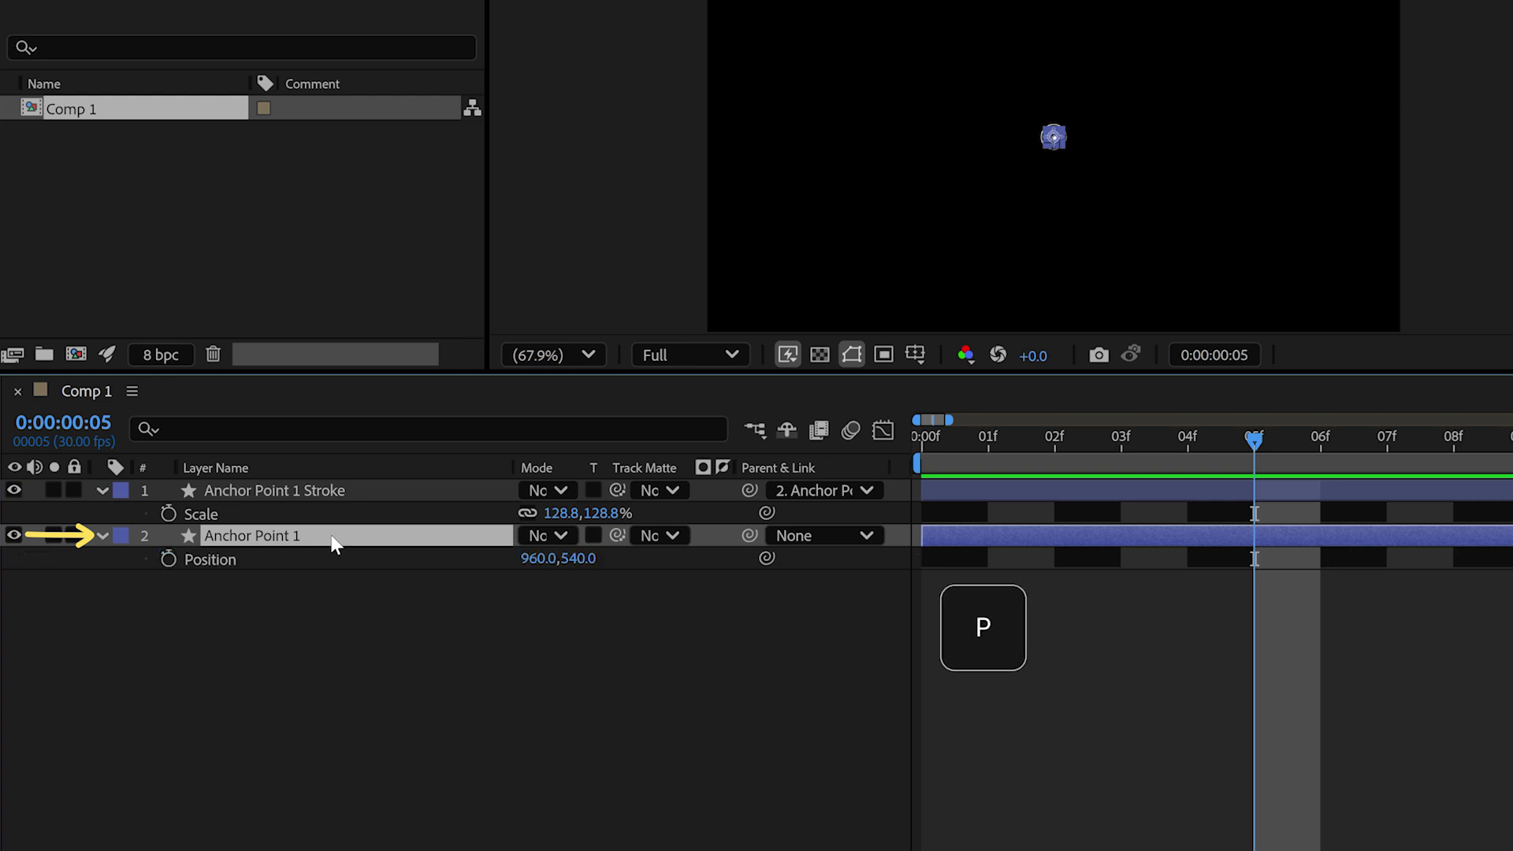
drag(526, 558, 161, 599)
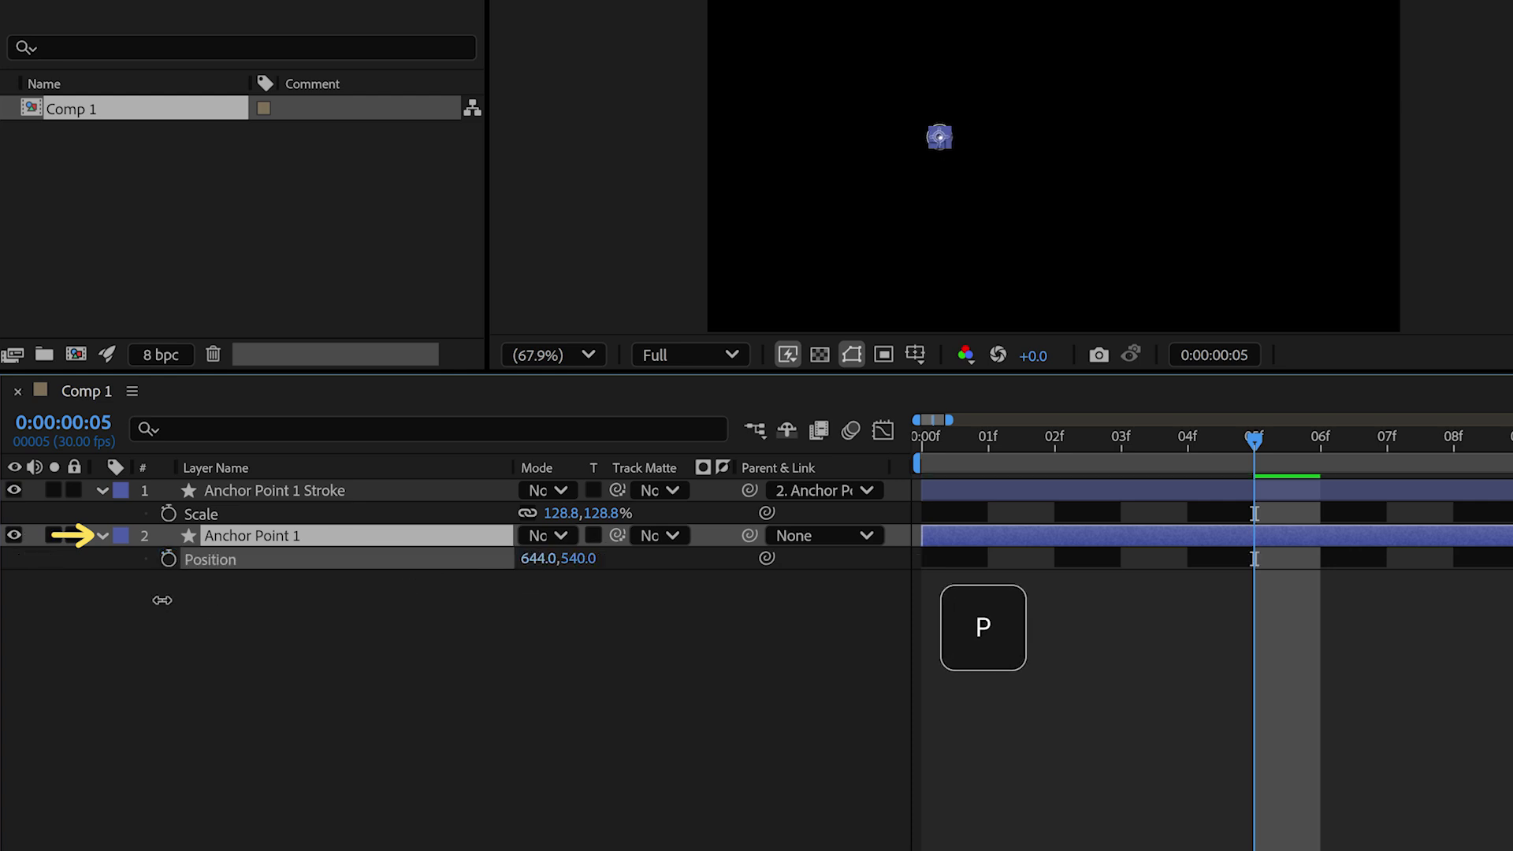
drag(579, 559, 1172, 410)
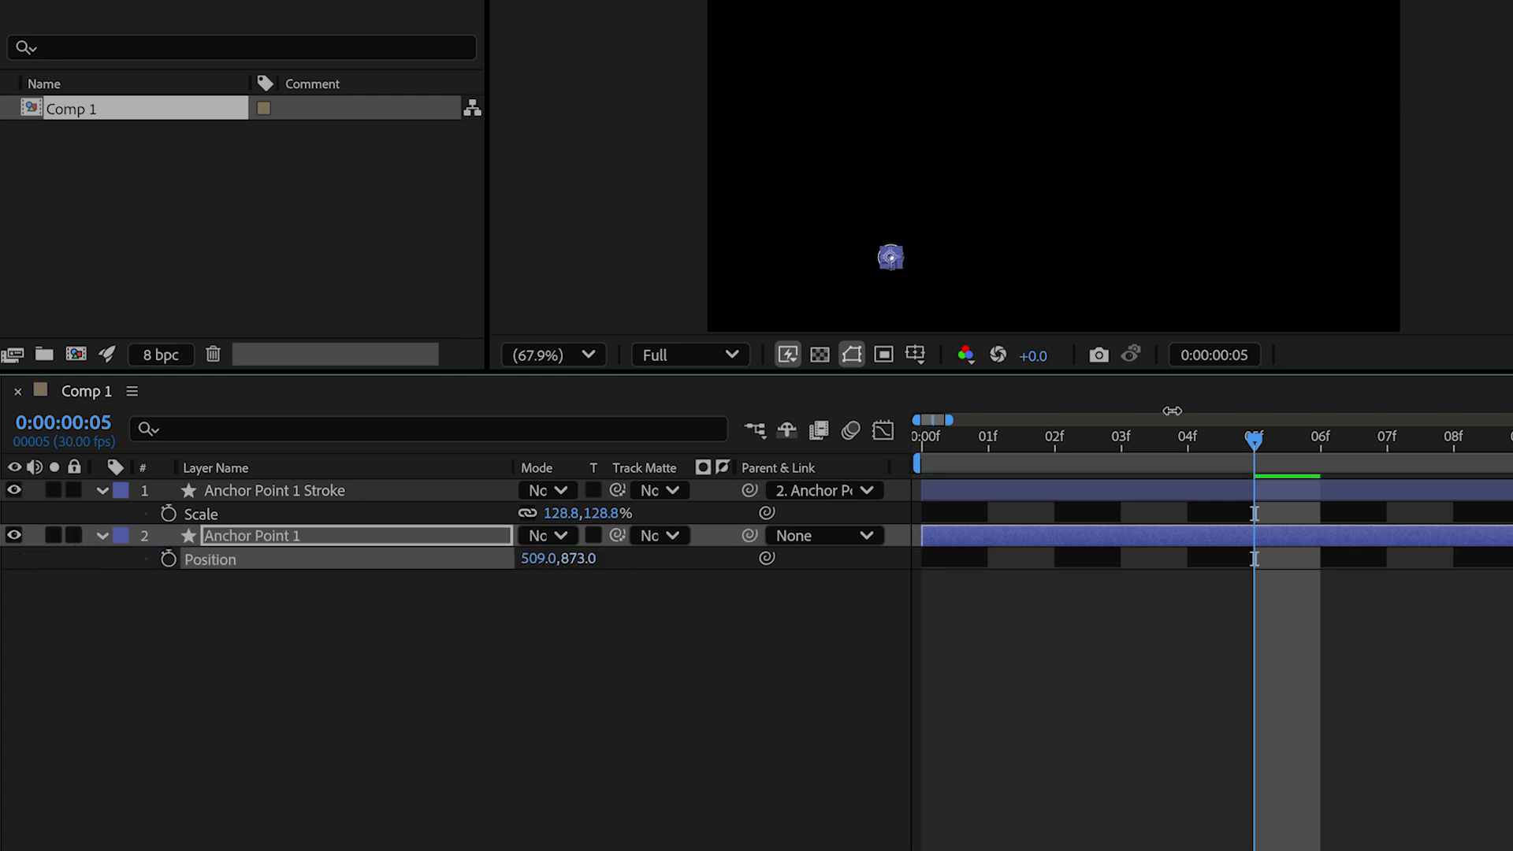
drag(534, 564, 251, 588)
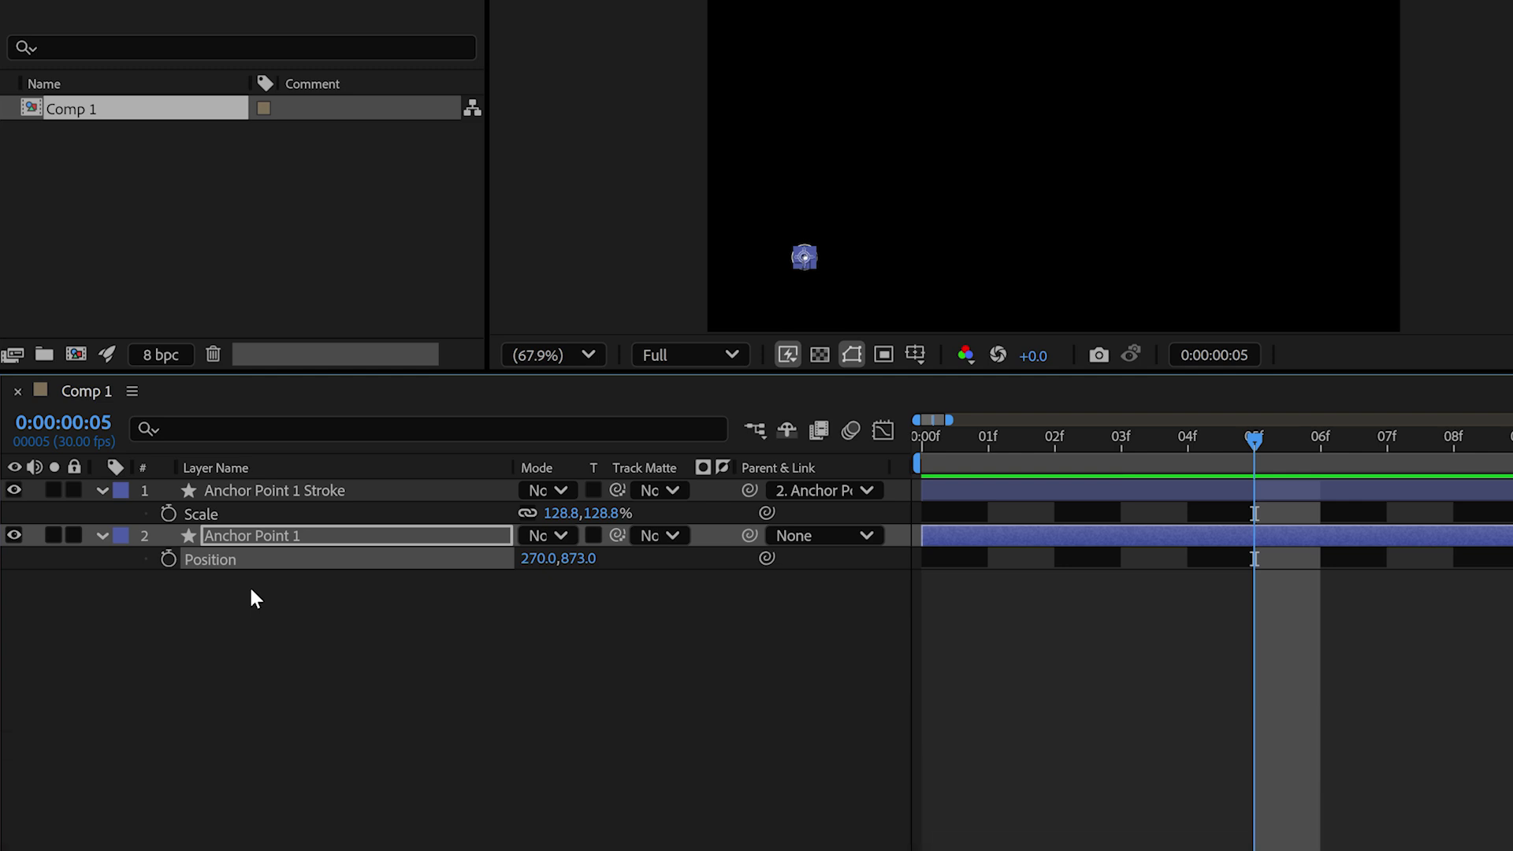
Switch new shapes to solid fill with 0 px stroke and draw a small circle
click(250, 590)
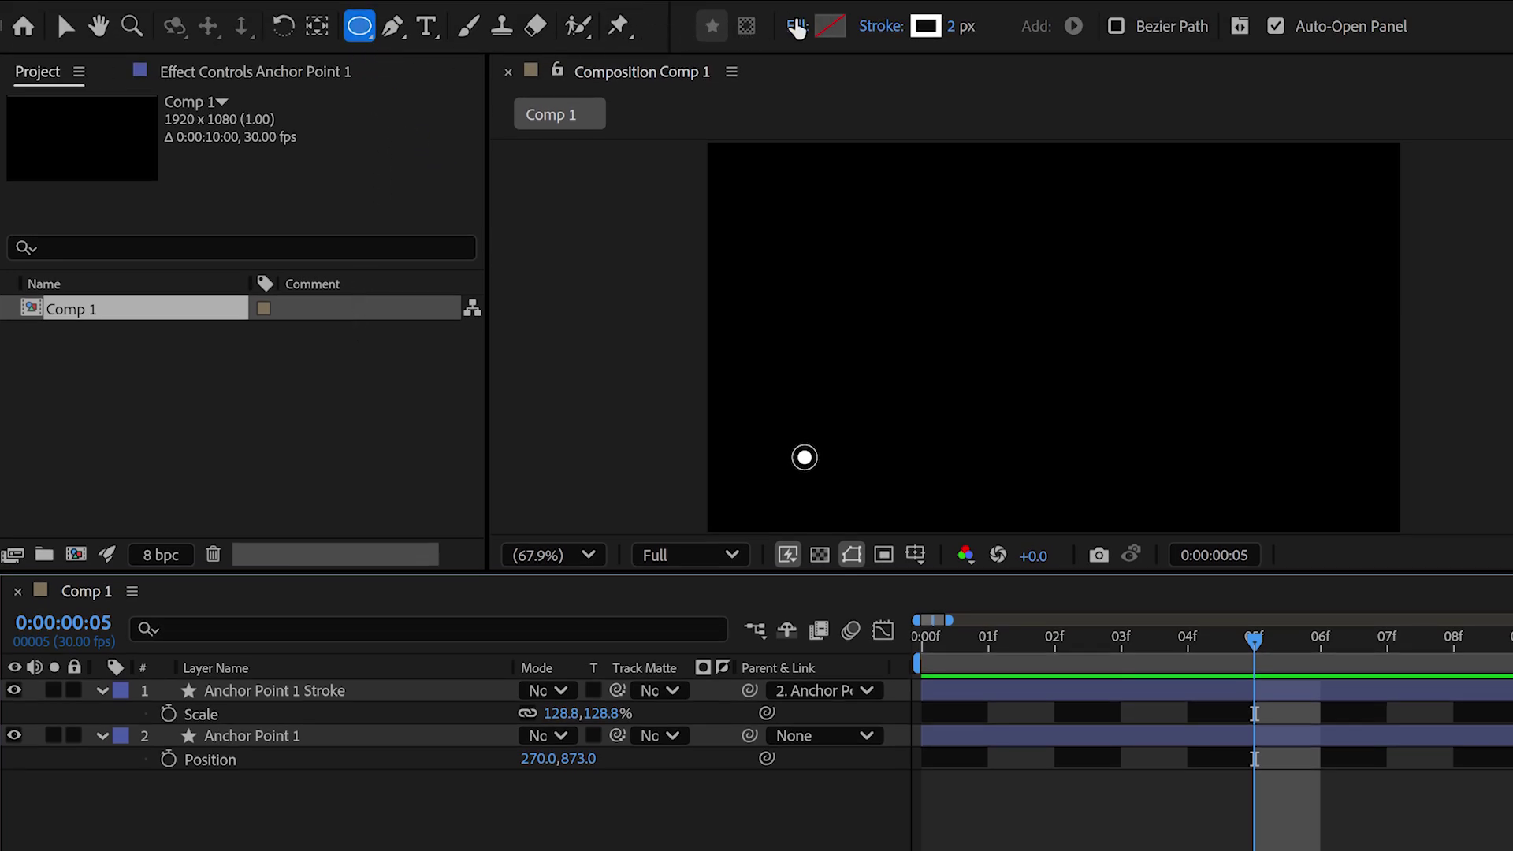
click(797, 27)
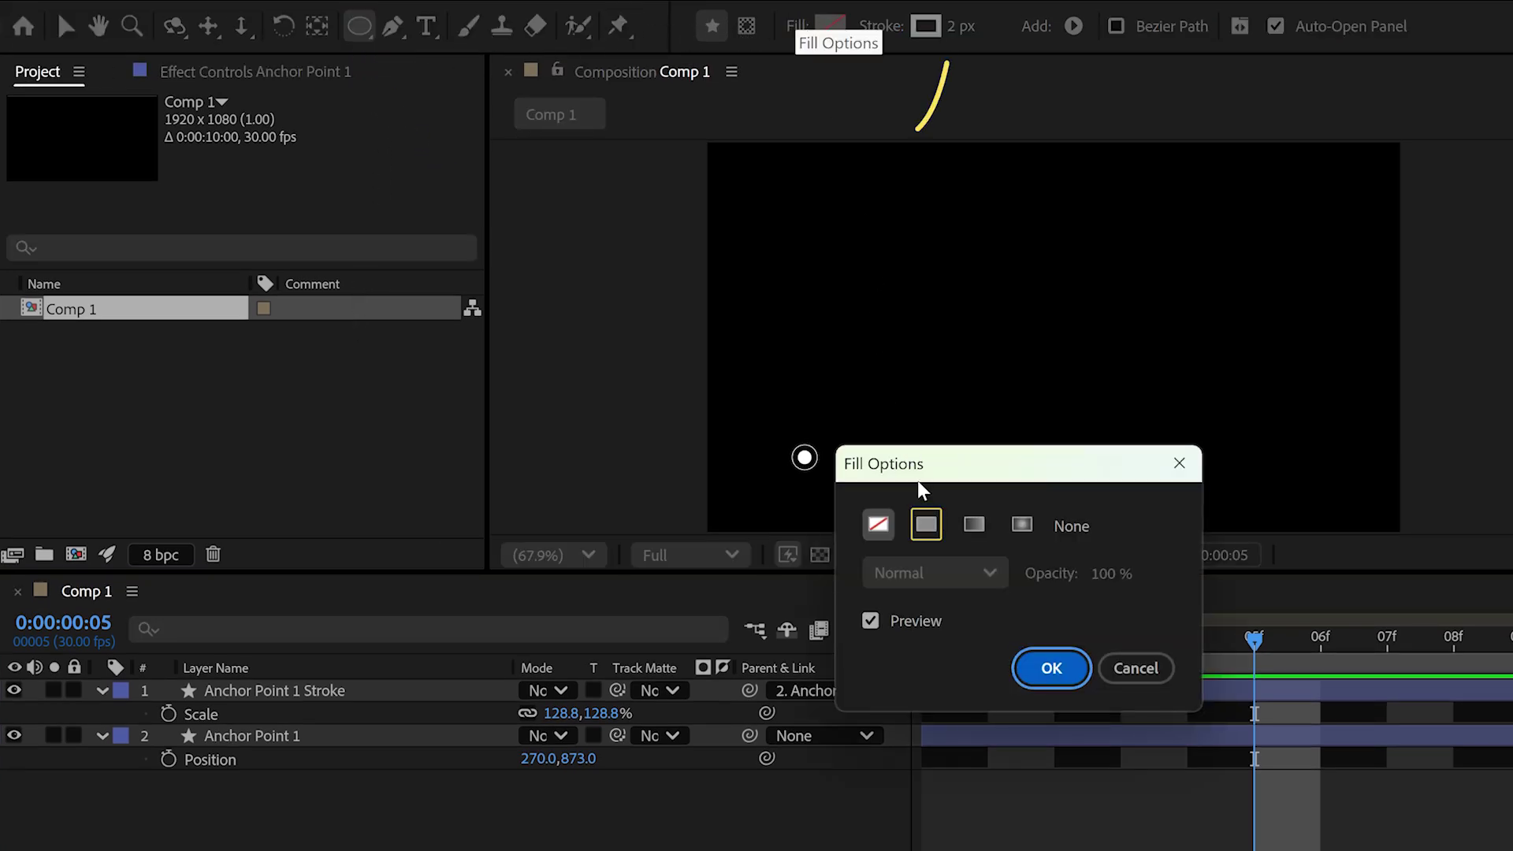
click(928, 525)
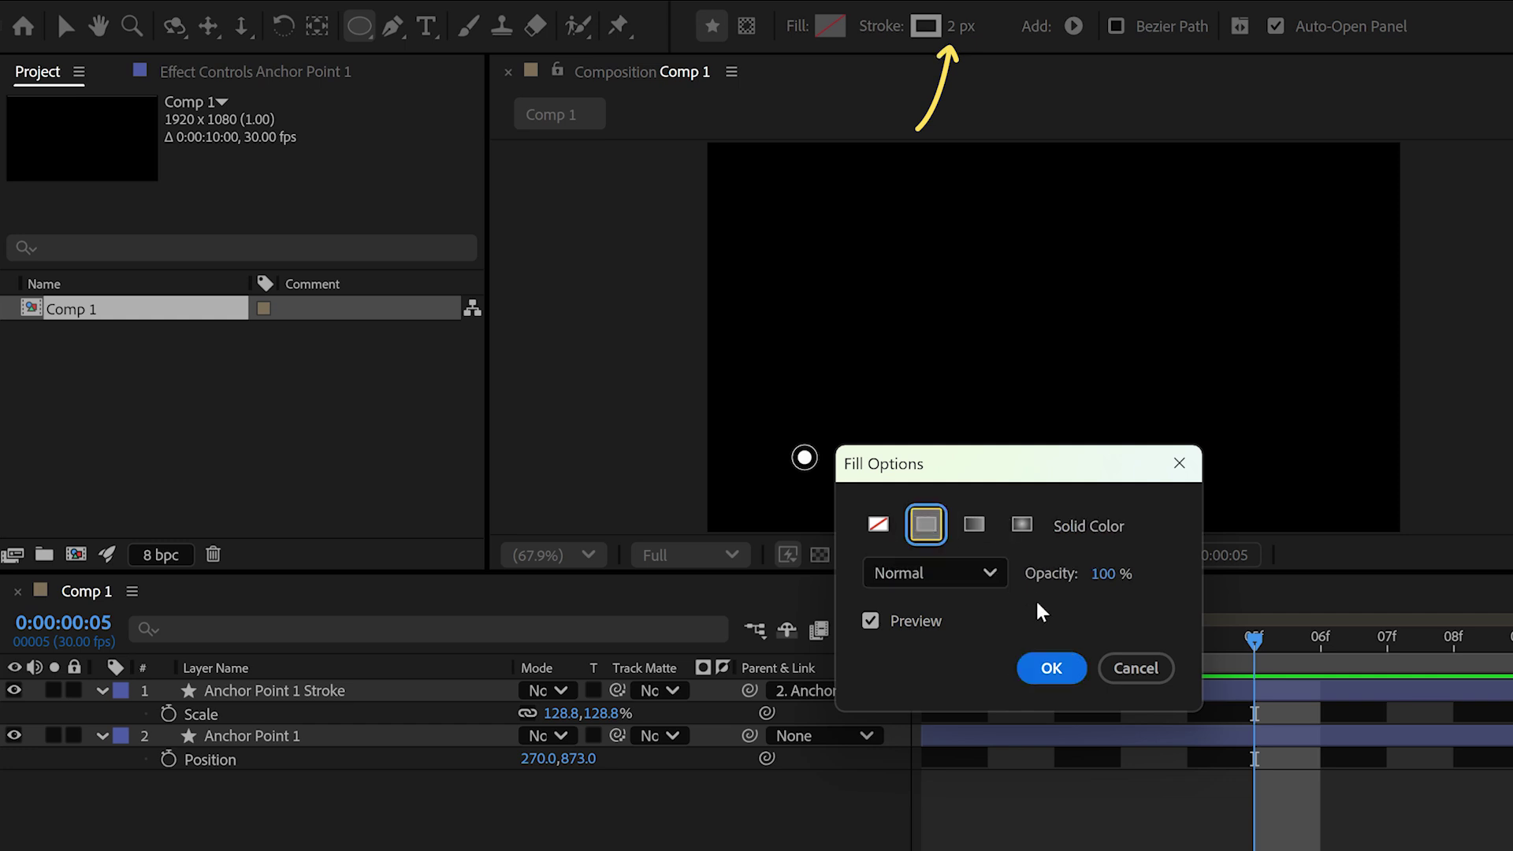
click(1051, 668)
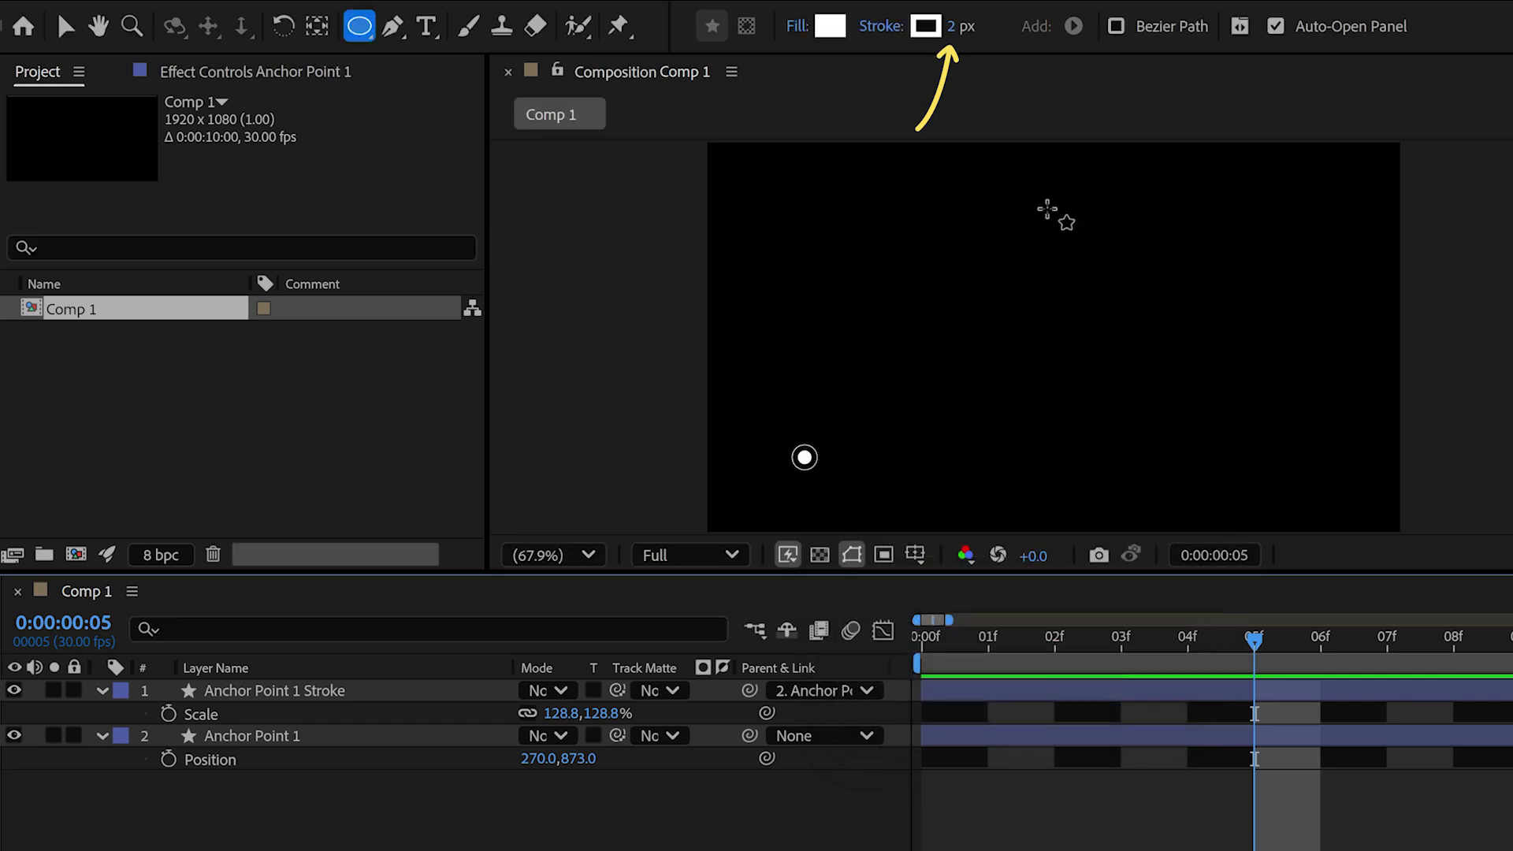
click(952, 29)
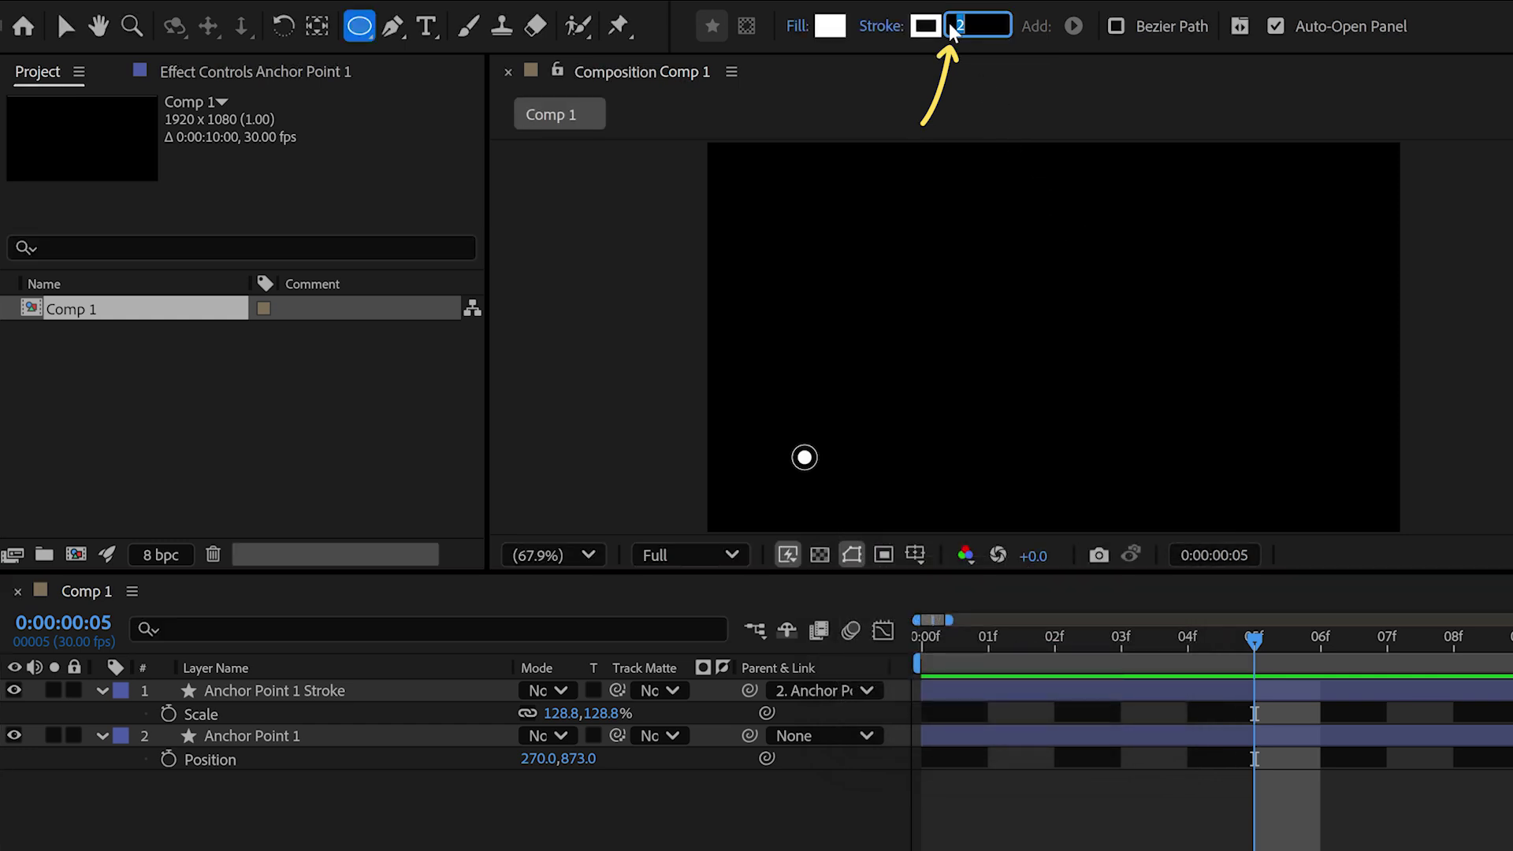
text(0)
key(Return)
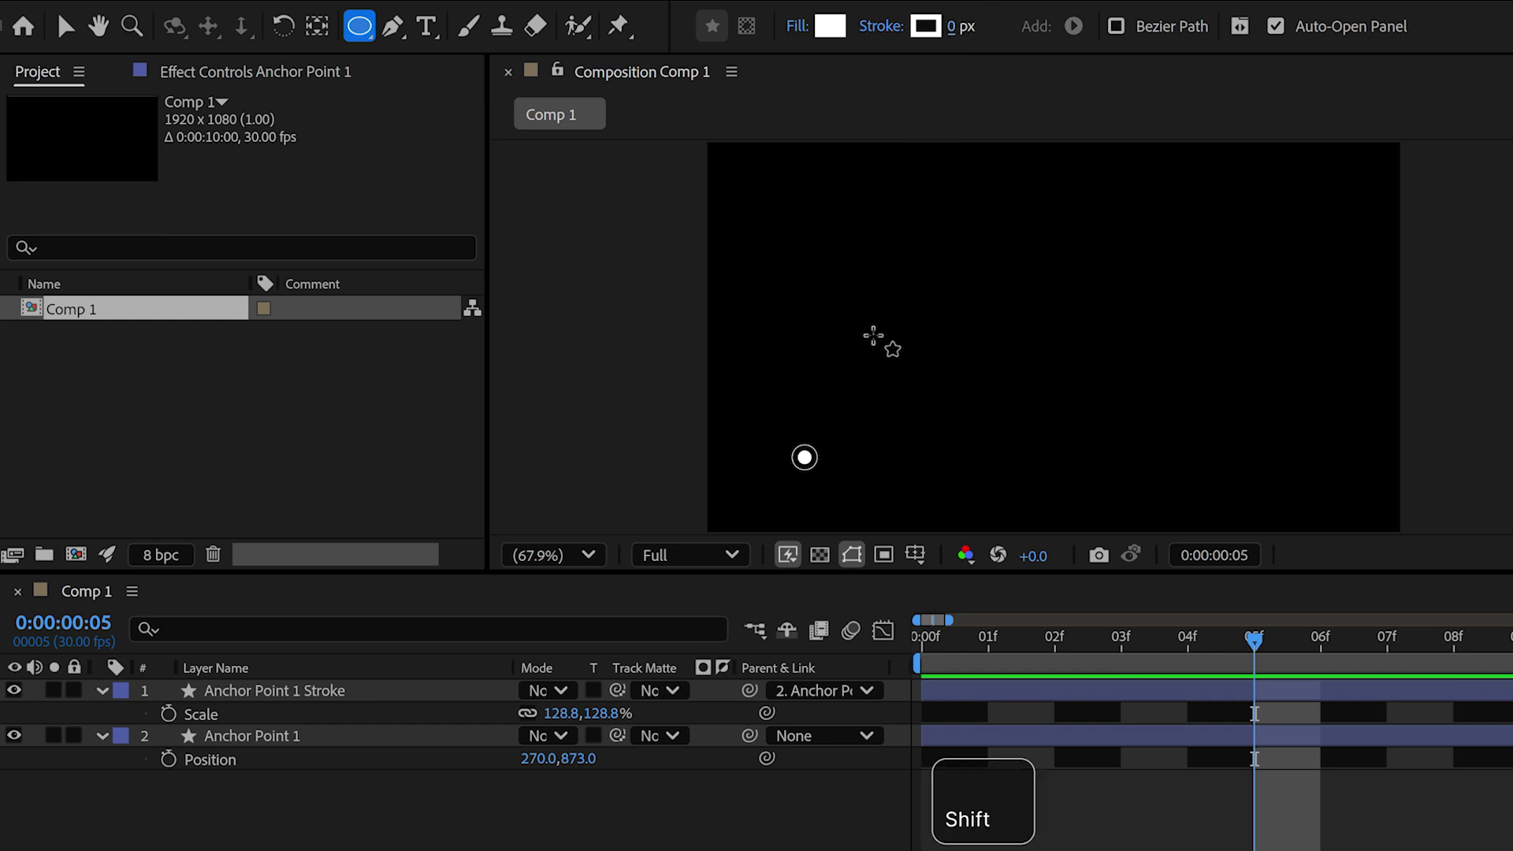
drag(872, 337, 878, 348)
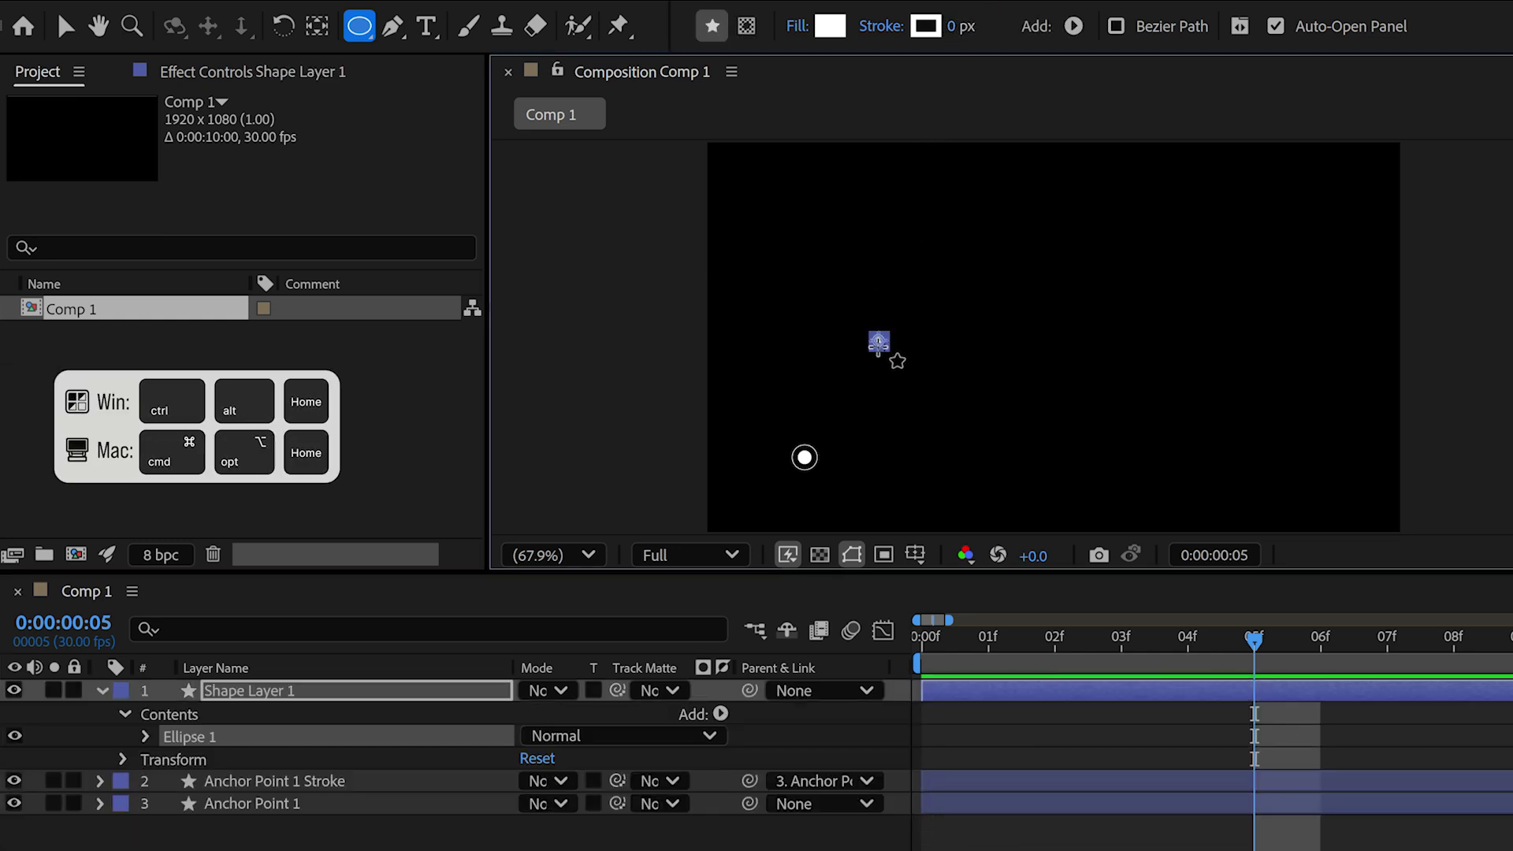
Rename the new ellipse shape layer to 'Anchor Point 2'
right_click(358, 684)
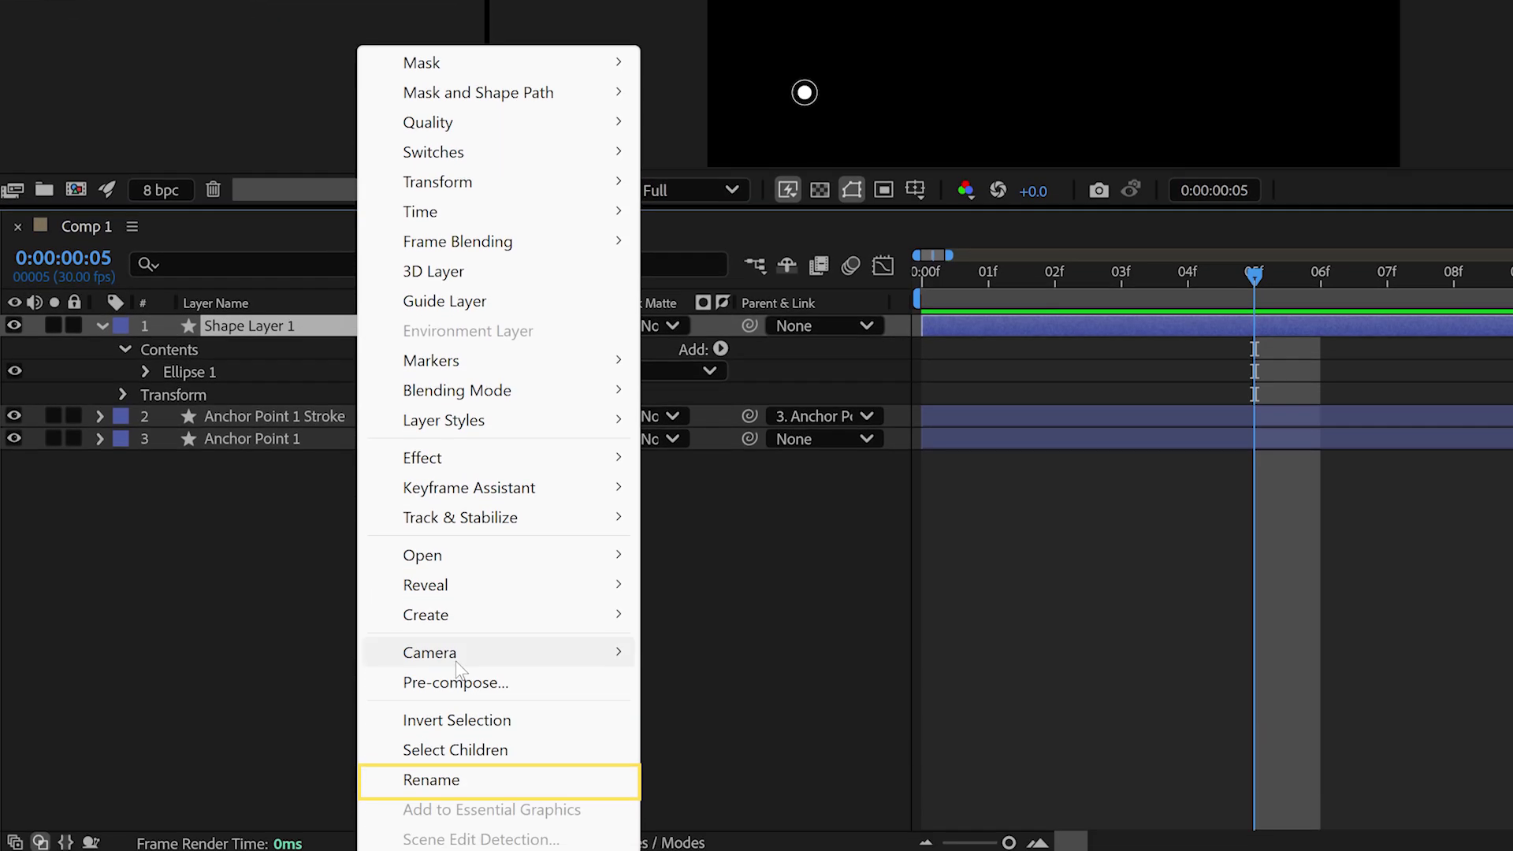
click(439, 779)
key(BackSpace)
text(Anchor Point 2)
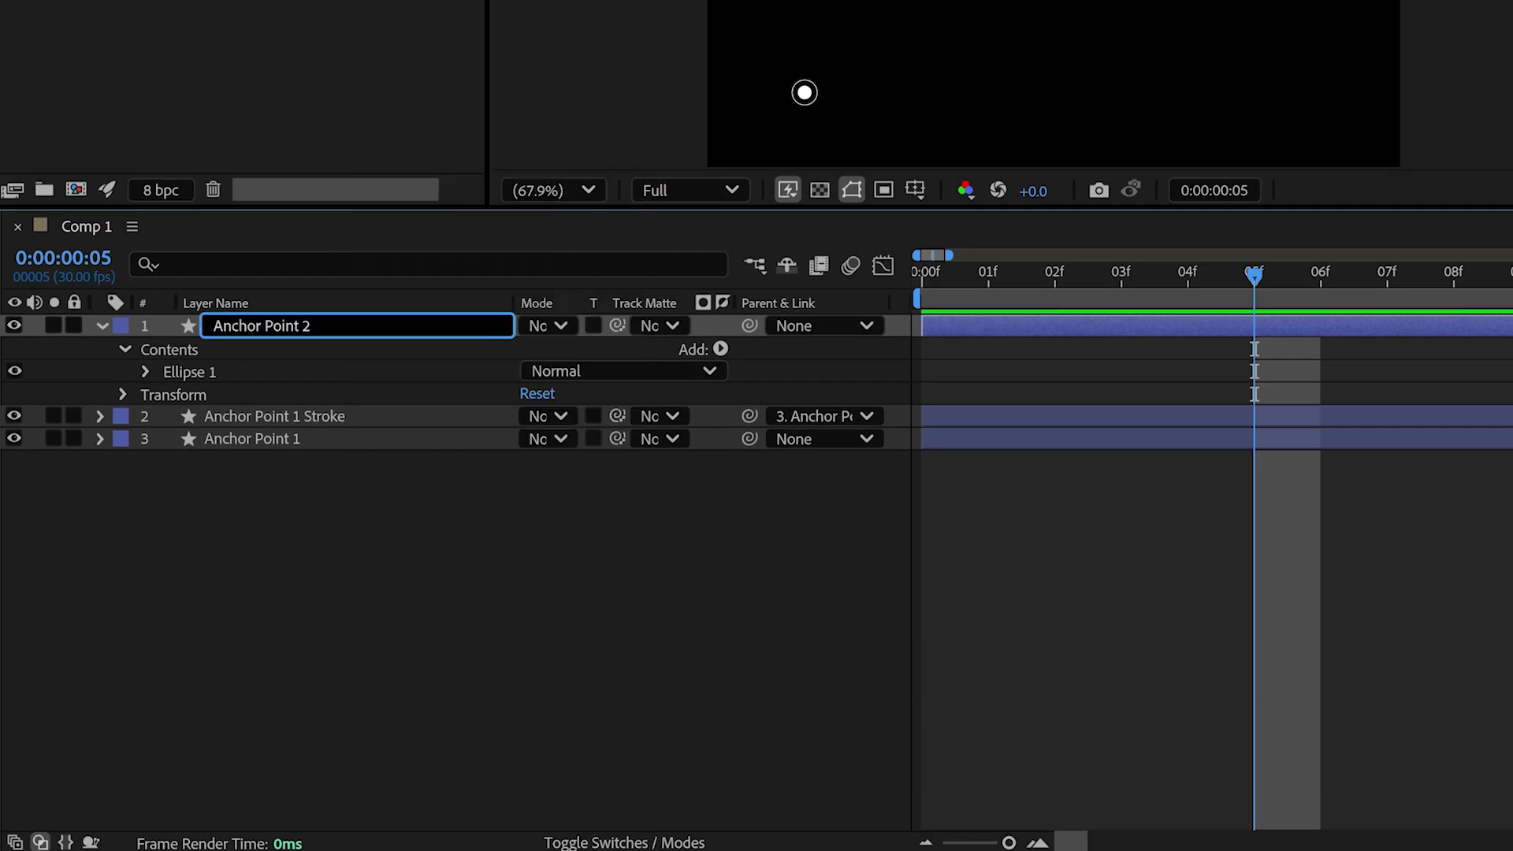
key(Return)
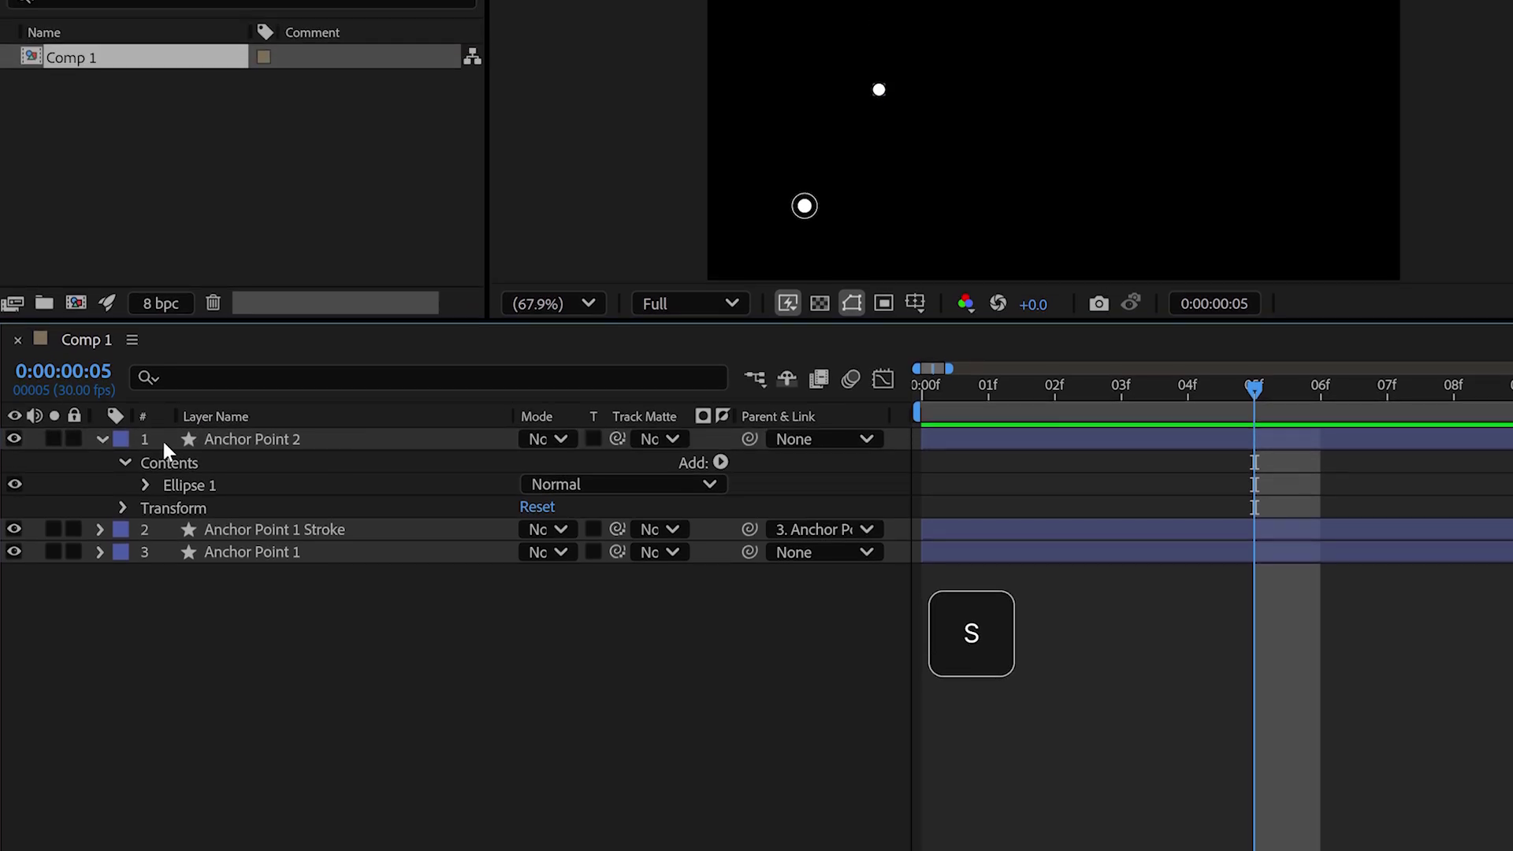
Set Anchor Point 2's Scale to 96% without adding a keyframe
click(258, 456)
key(s)
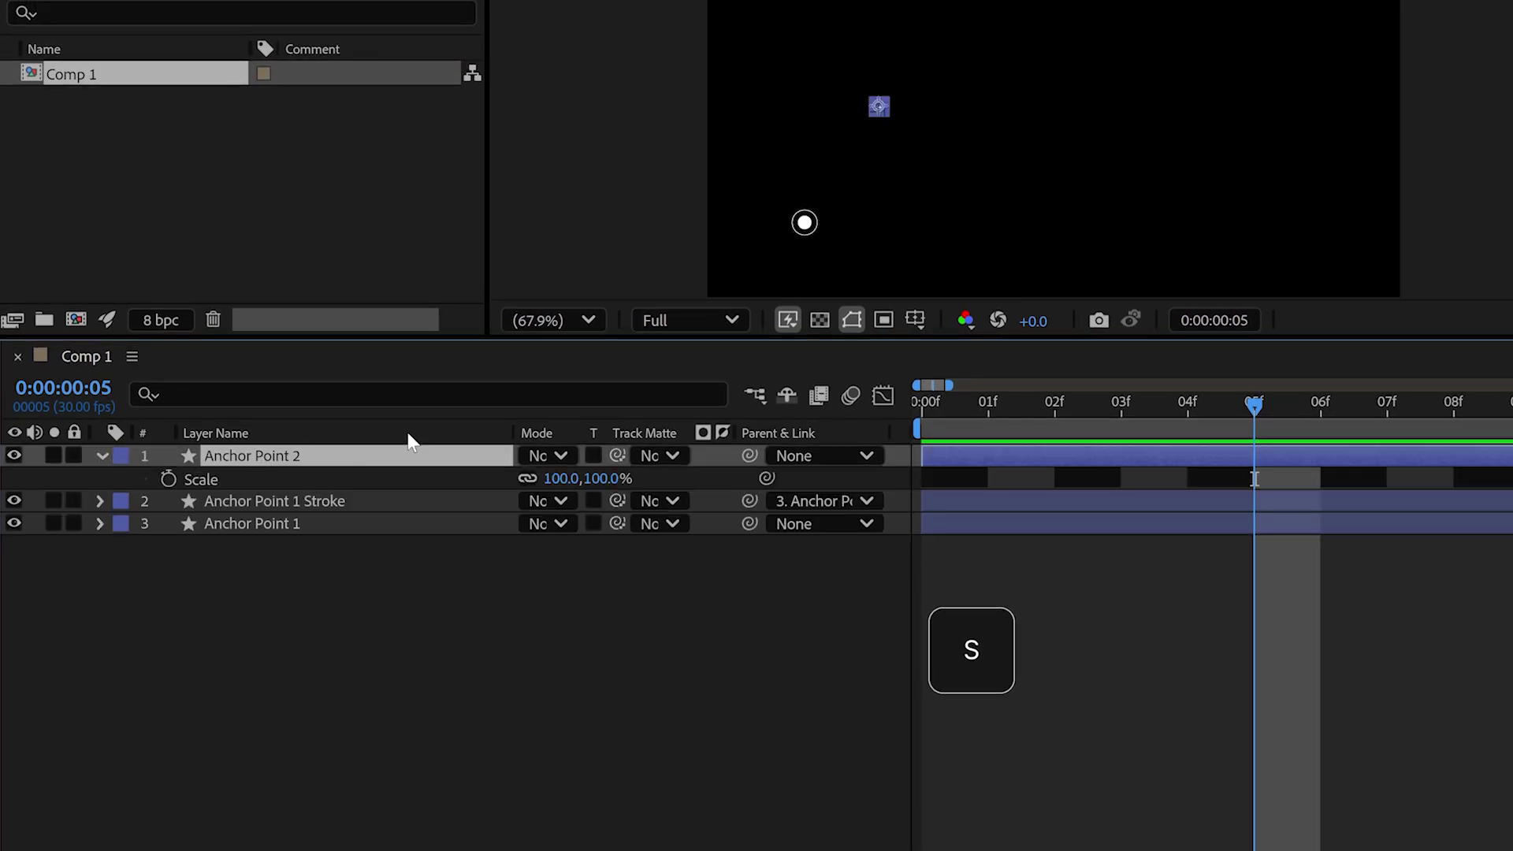
click(603, 478)
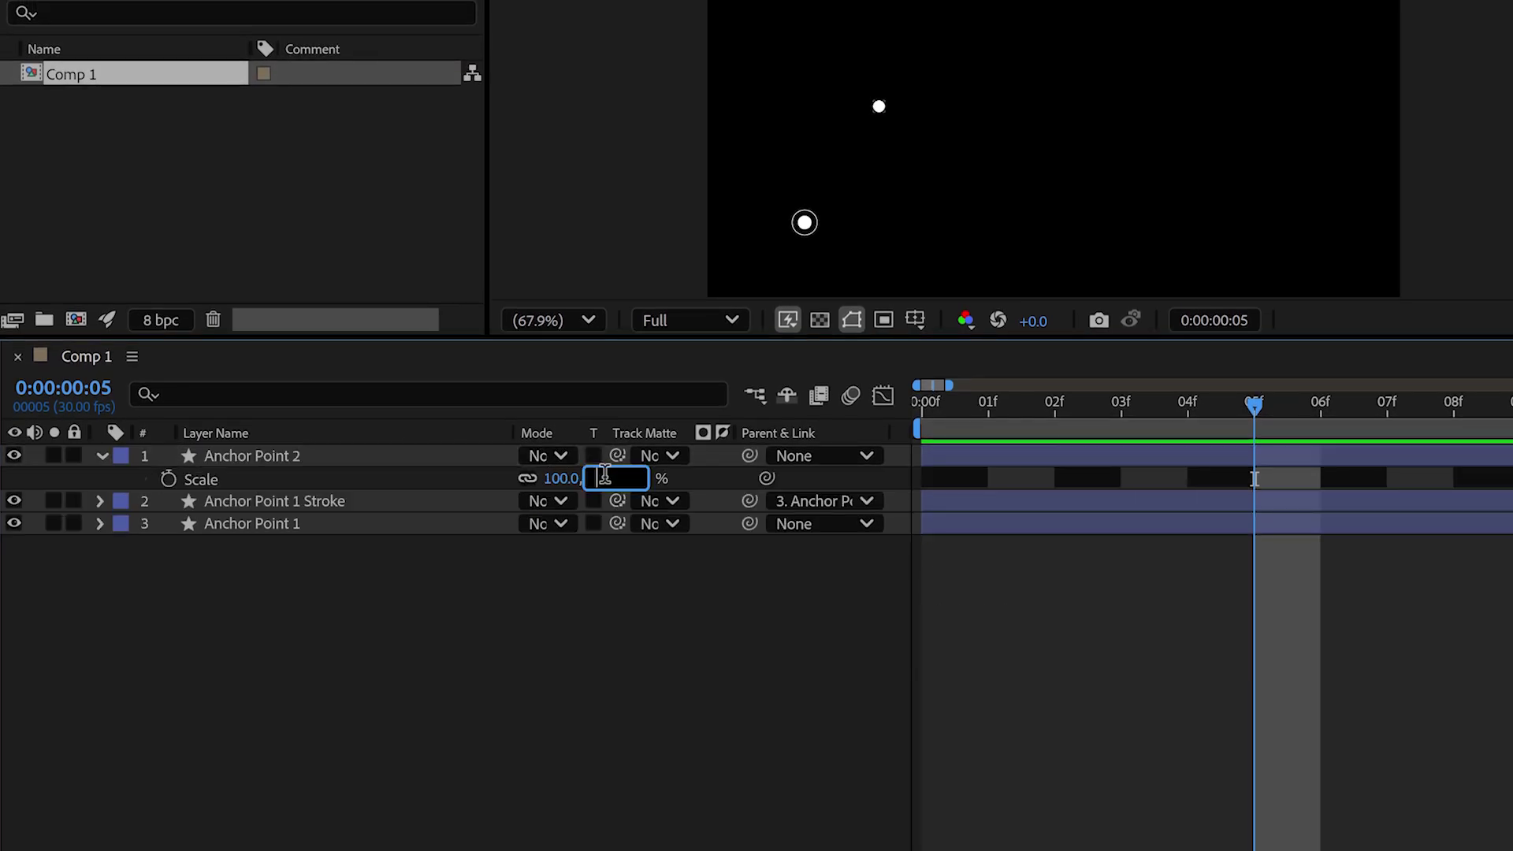
text(96)
key(Return)
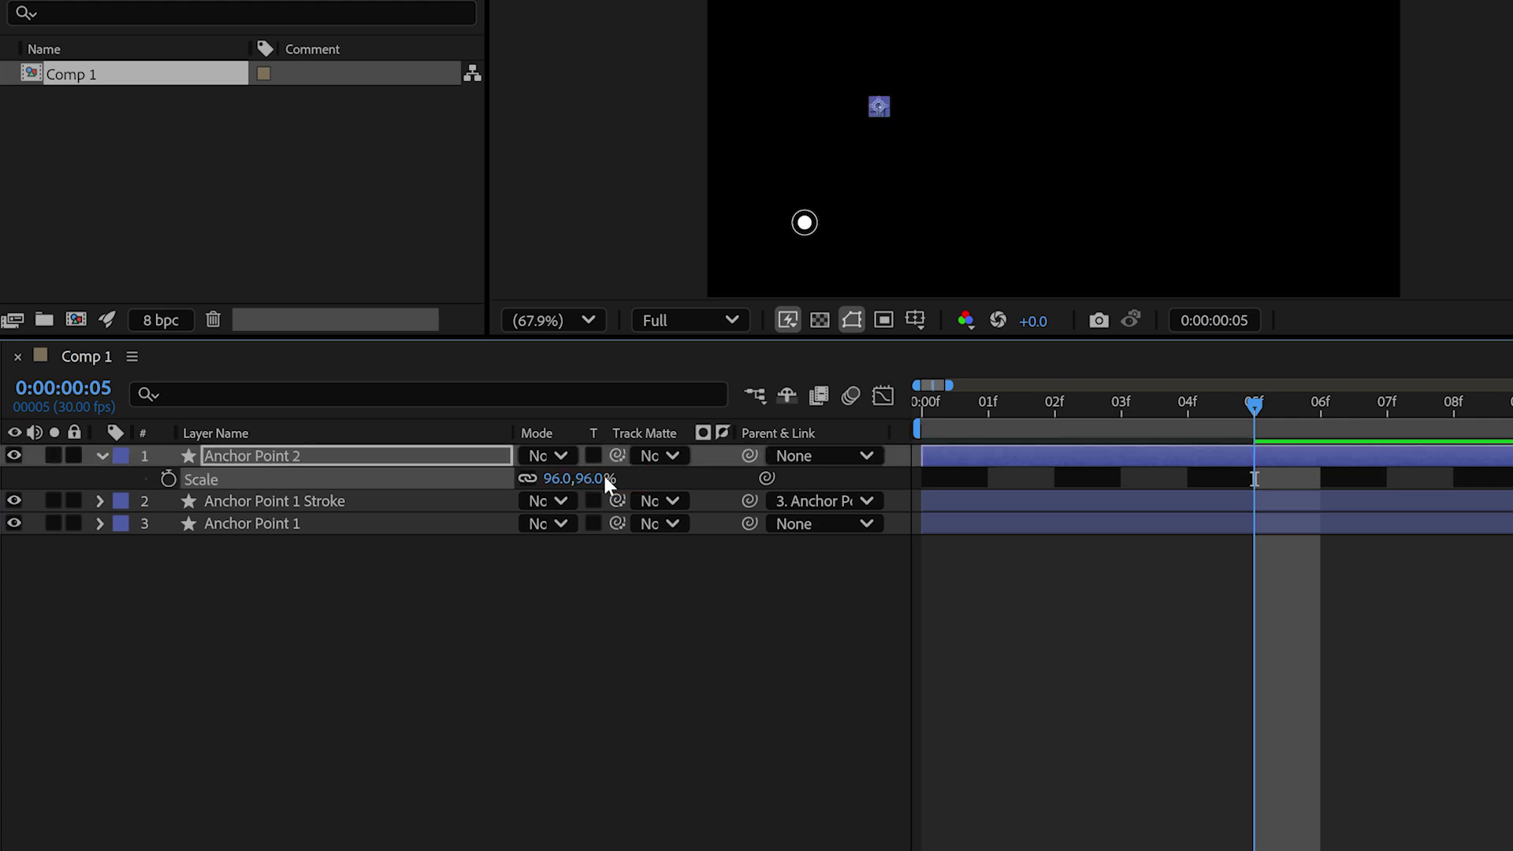
click(603, 568)
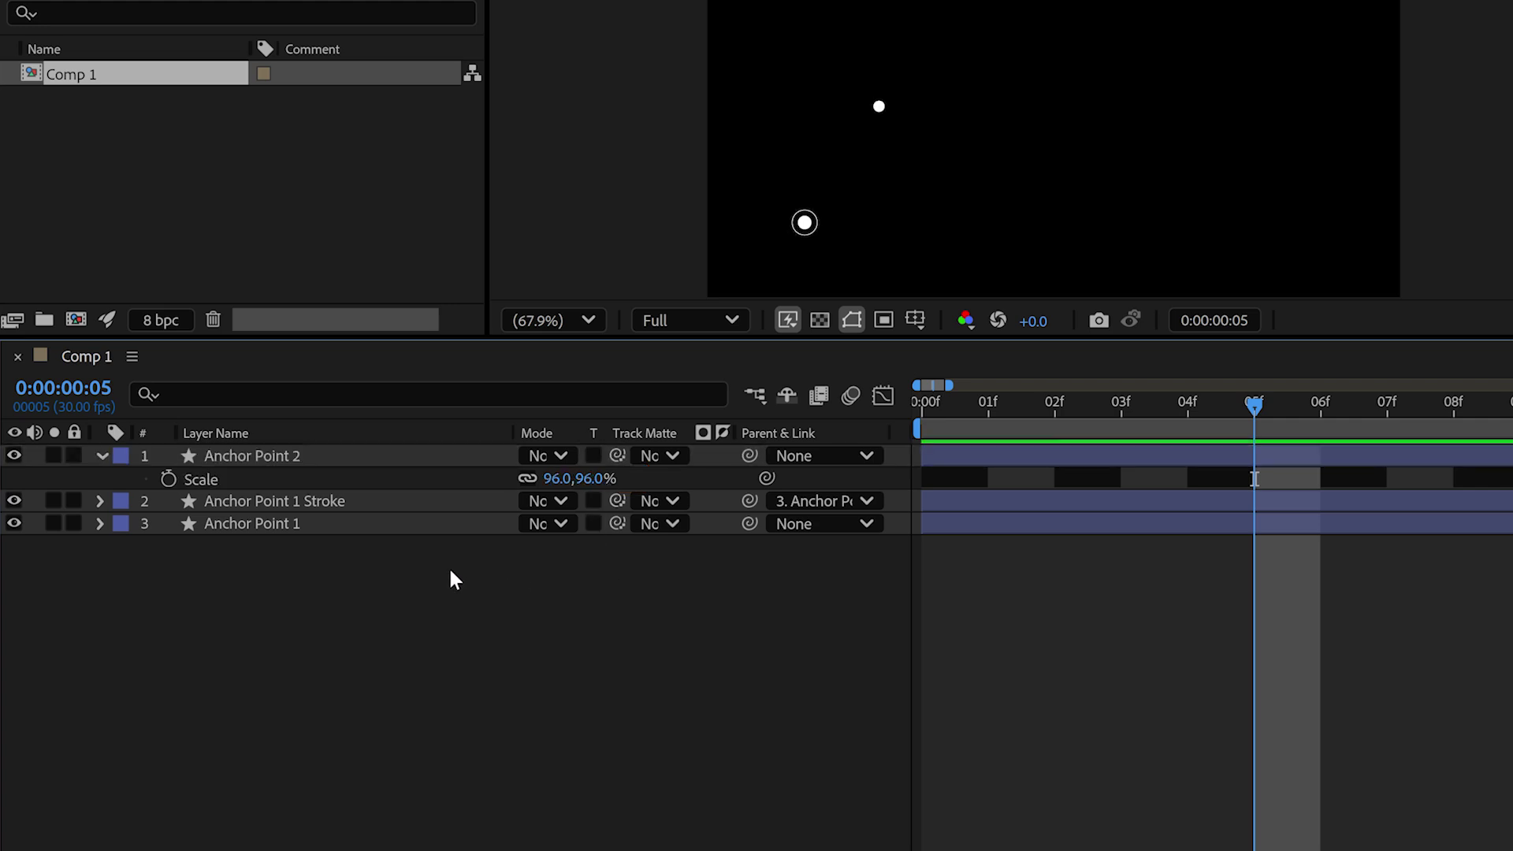
Keyframe Anchor Point 2's scale at 96% on frame 5 and 0% on frame 0
click(396, 528)
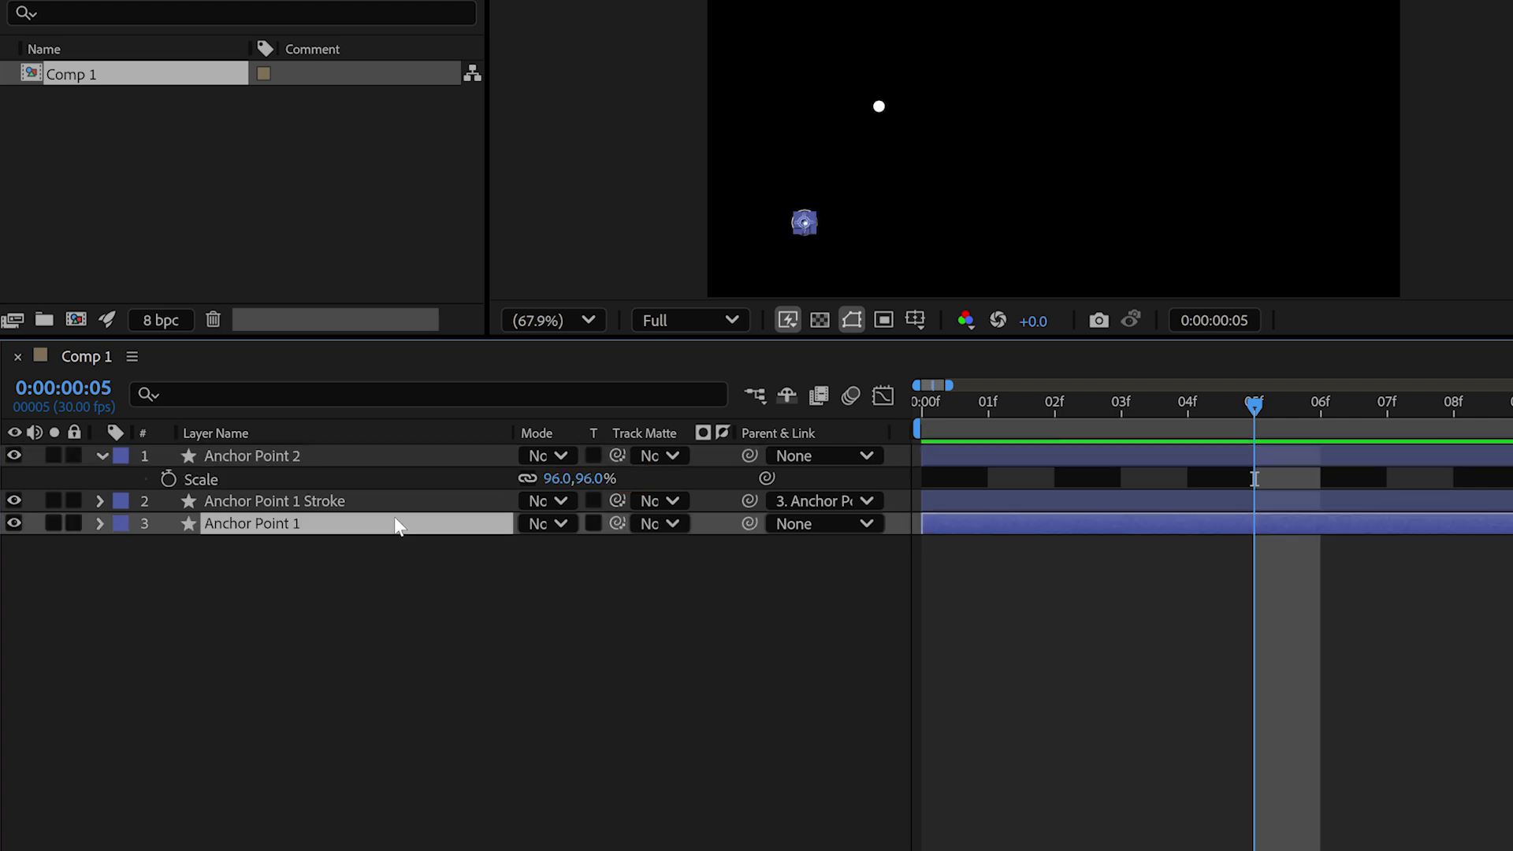
key(s)
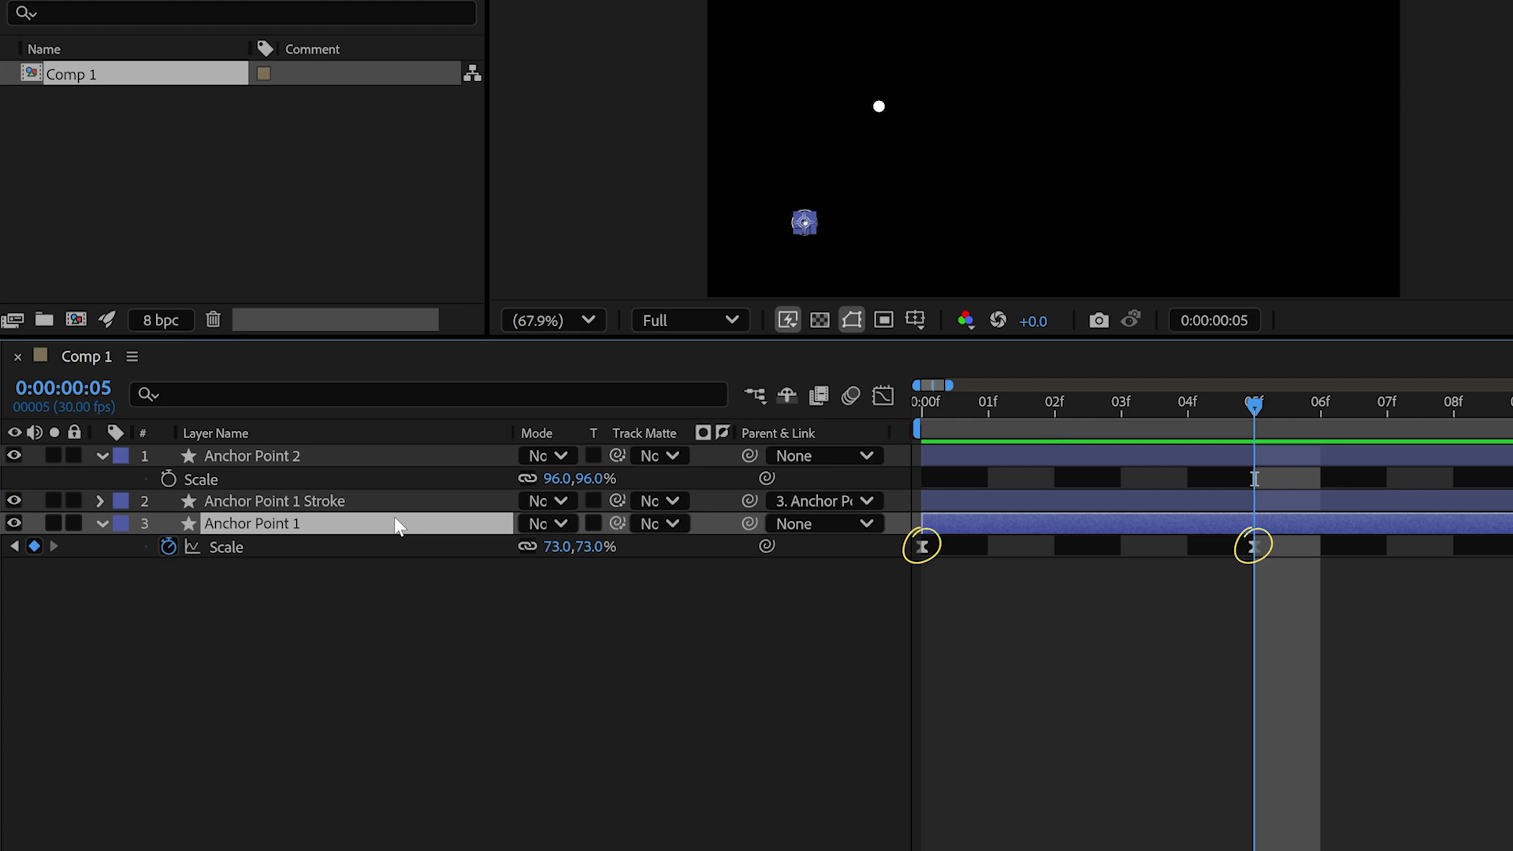
click(176, 476)
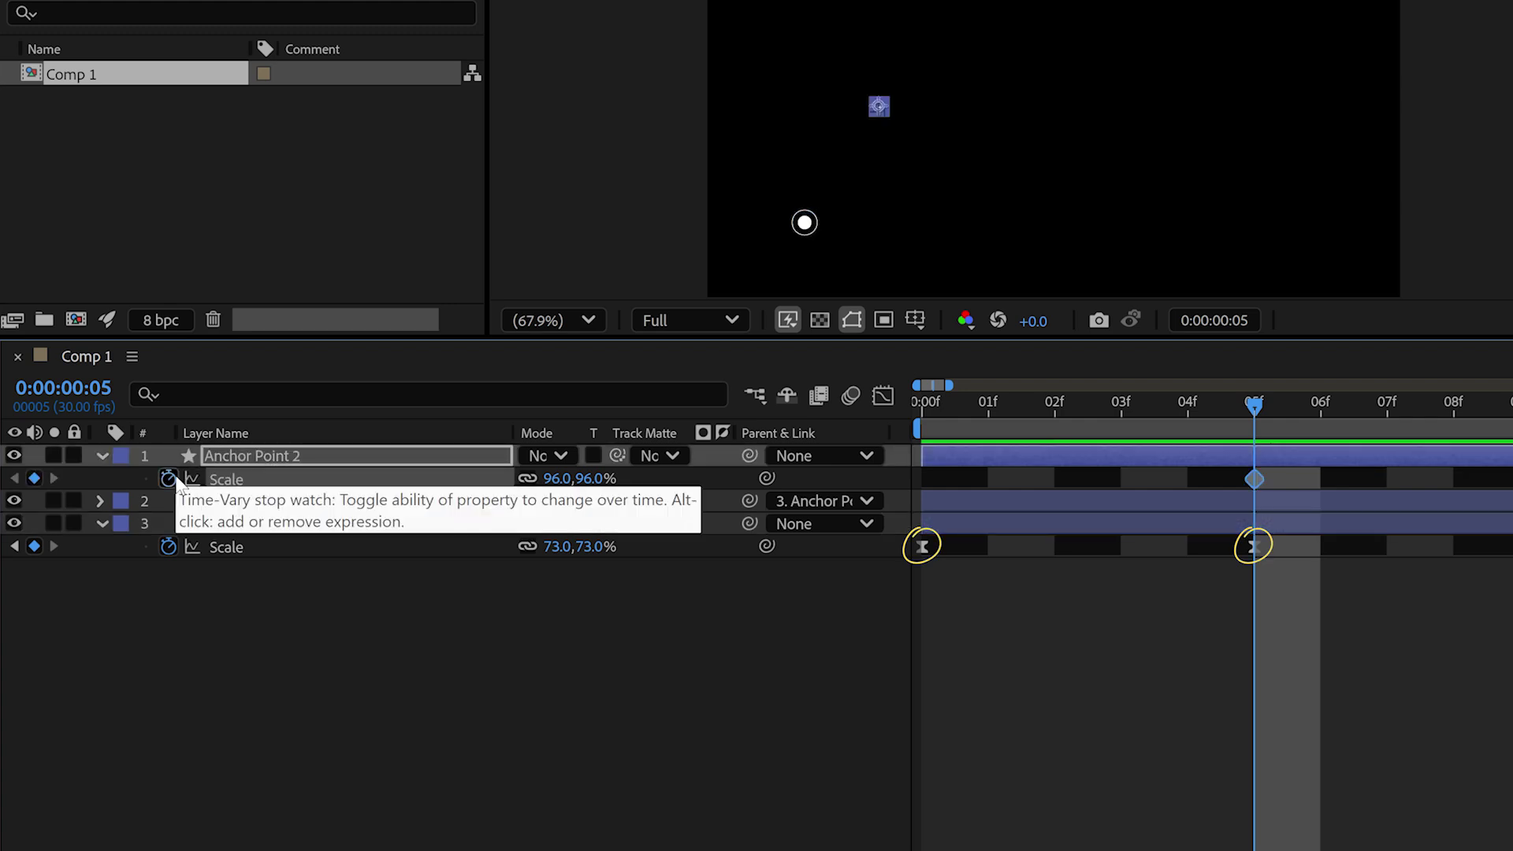
click(14, 547)
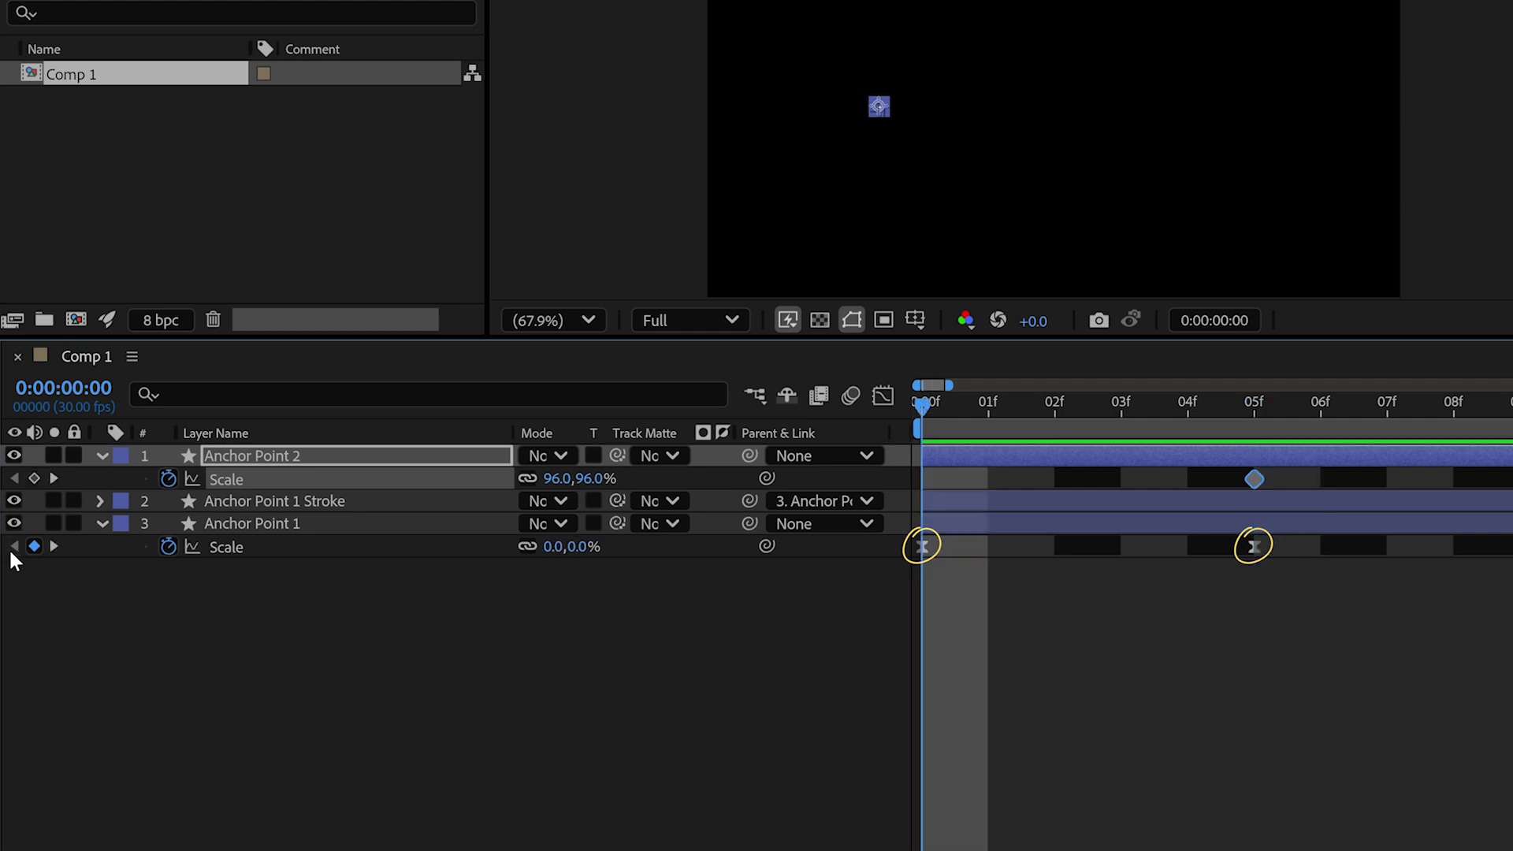
click(595, 478)
text(0)
key(Return)
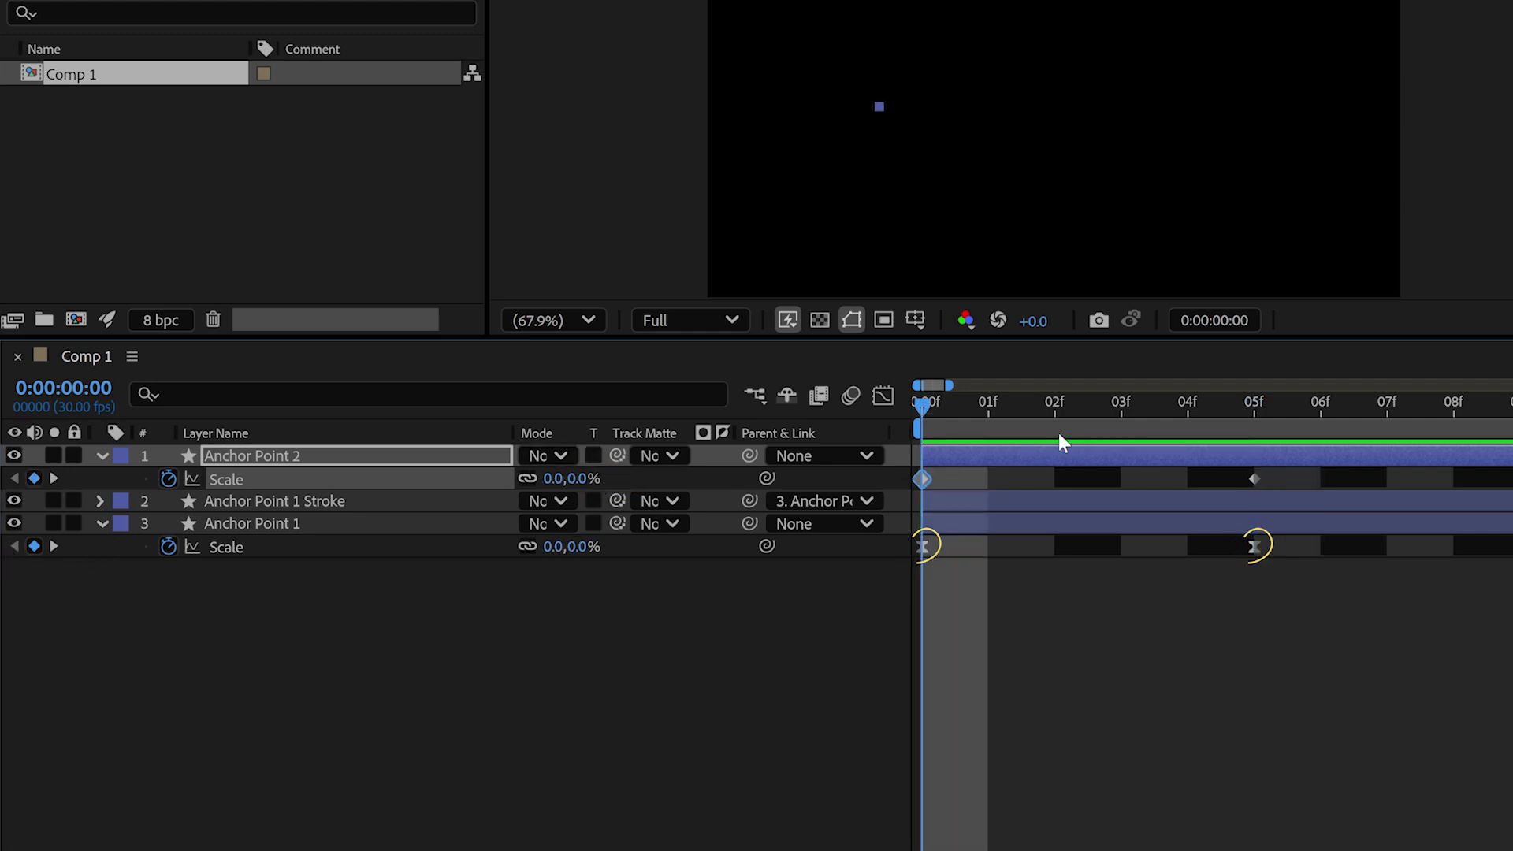
Apply Easy Ease to both Anchor Point 2 scale keyframes
key(F9)
drag(1302, 465, 905, 483)
key(F9)
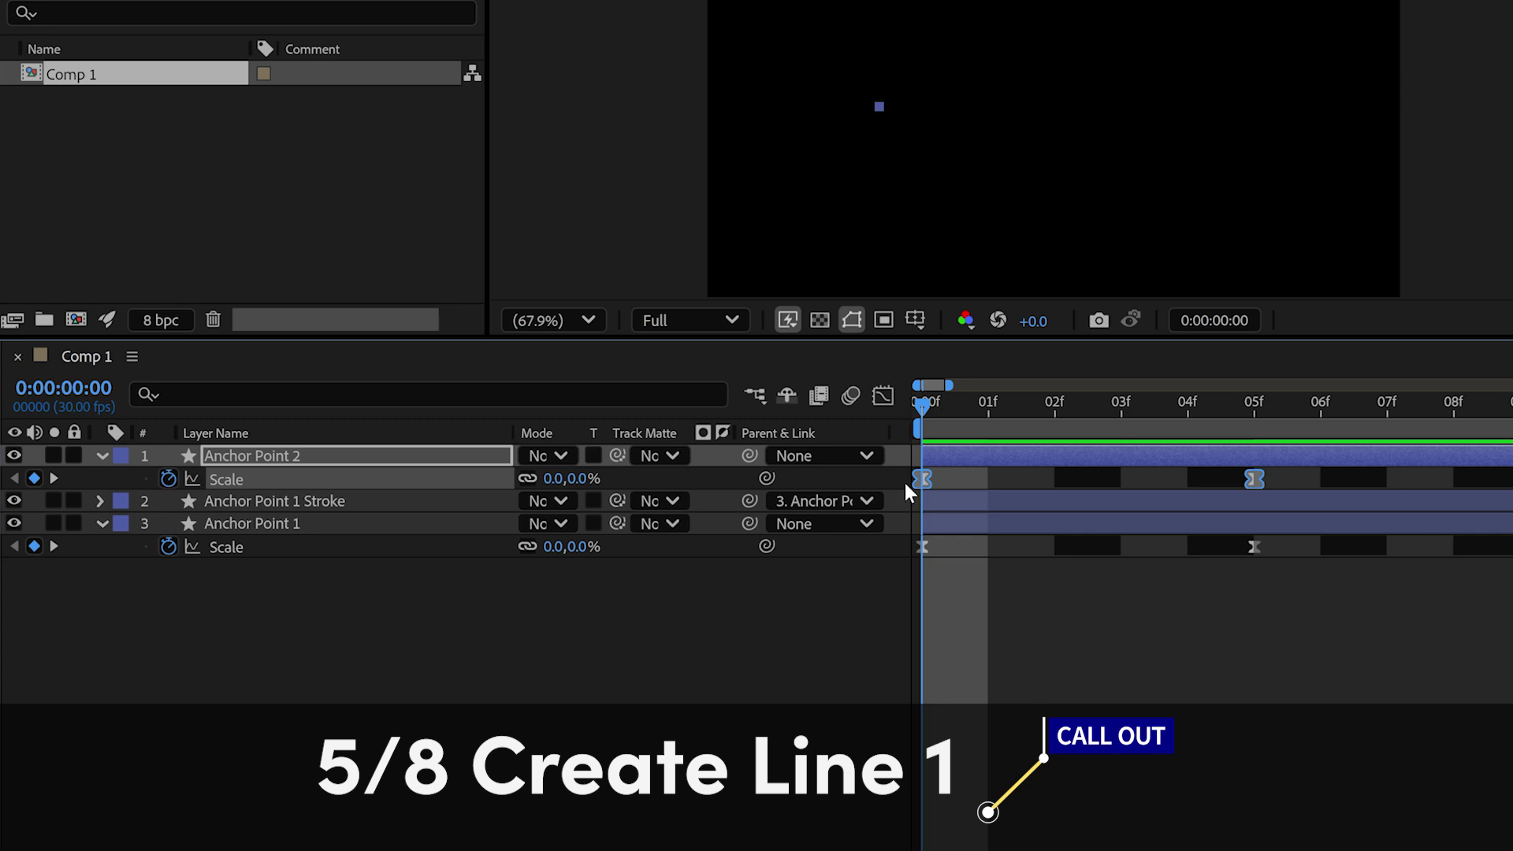
Start a new 1920×1080 white solid named Line 1 in Solid Settings
click(713, 639)
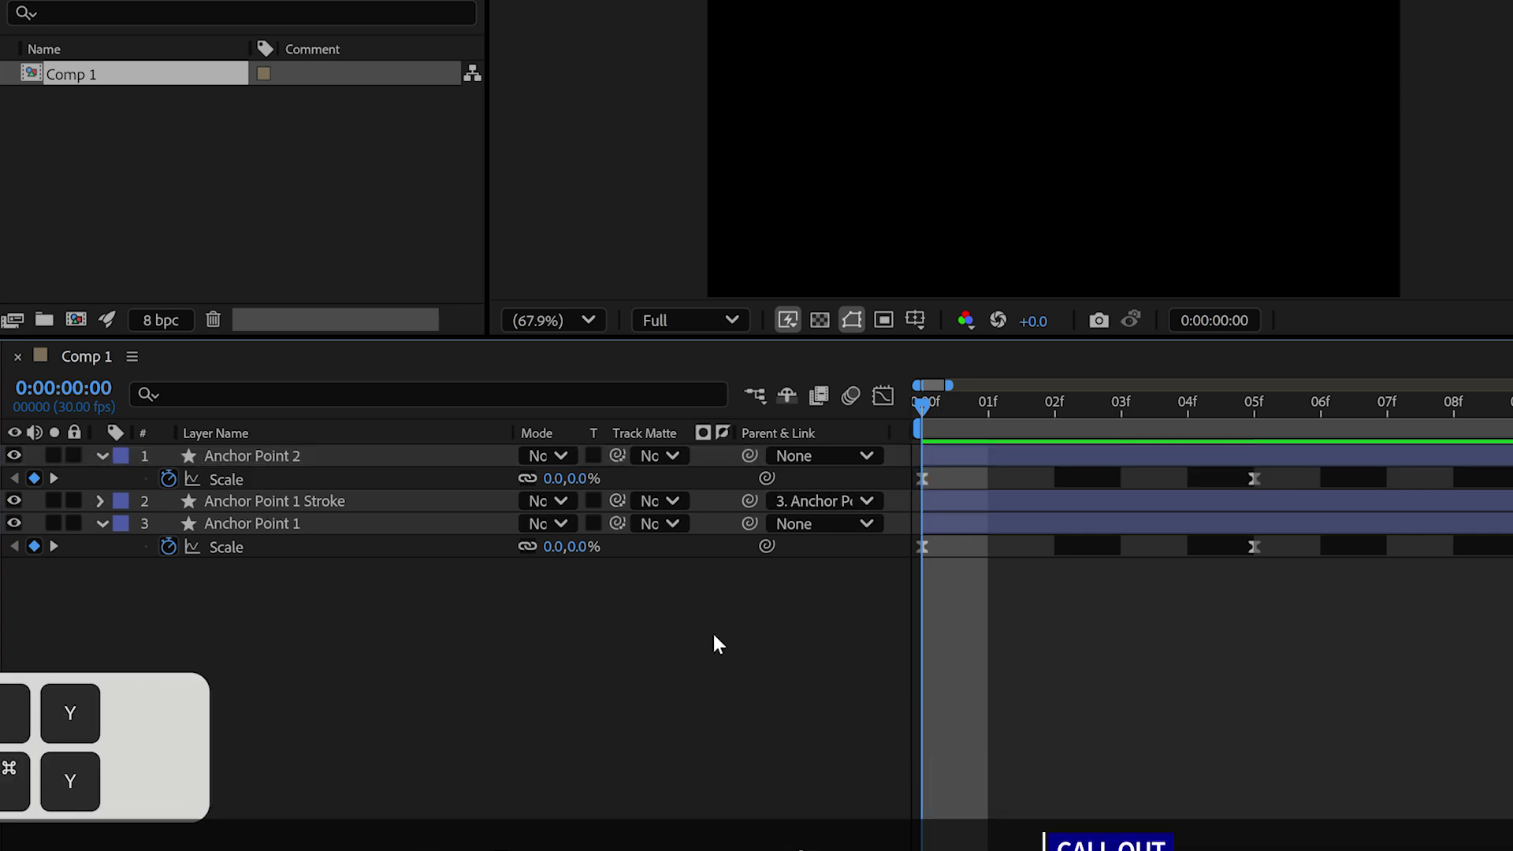
key(ctrl+y)
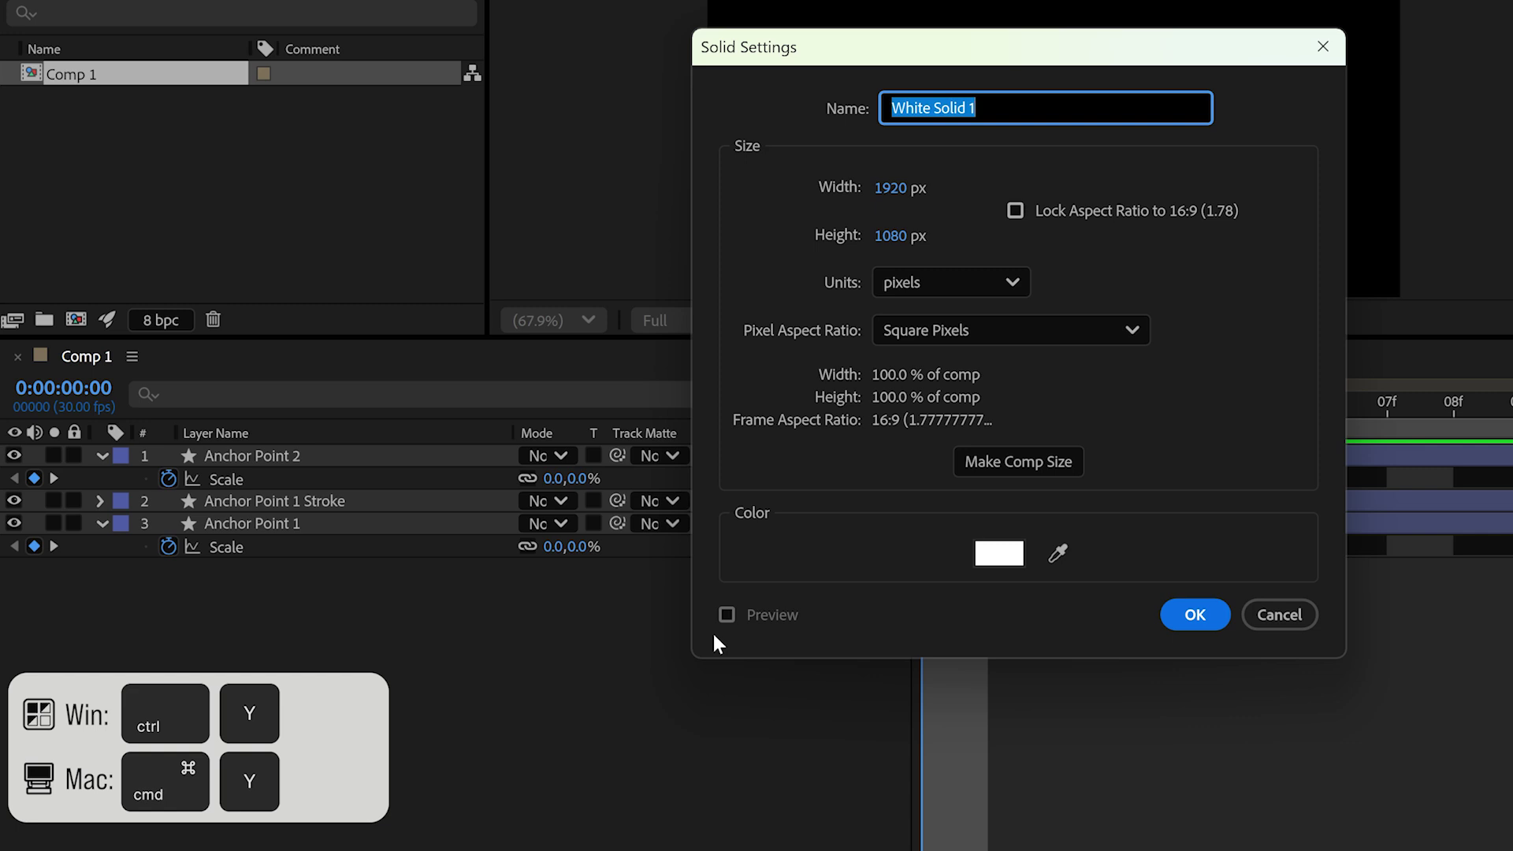
text(Line 1)
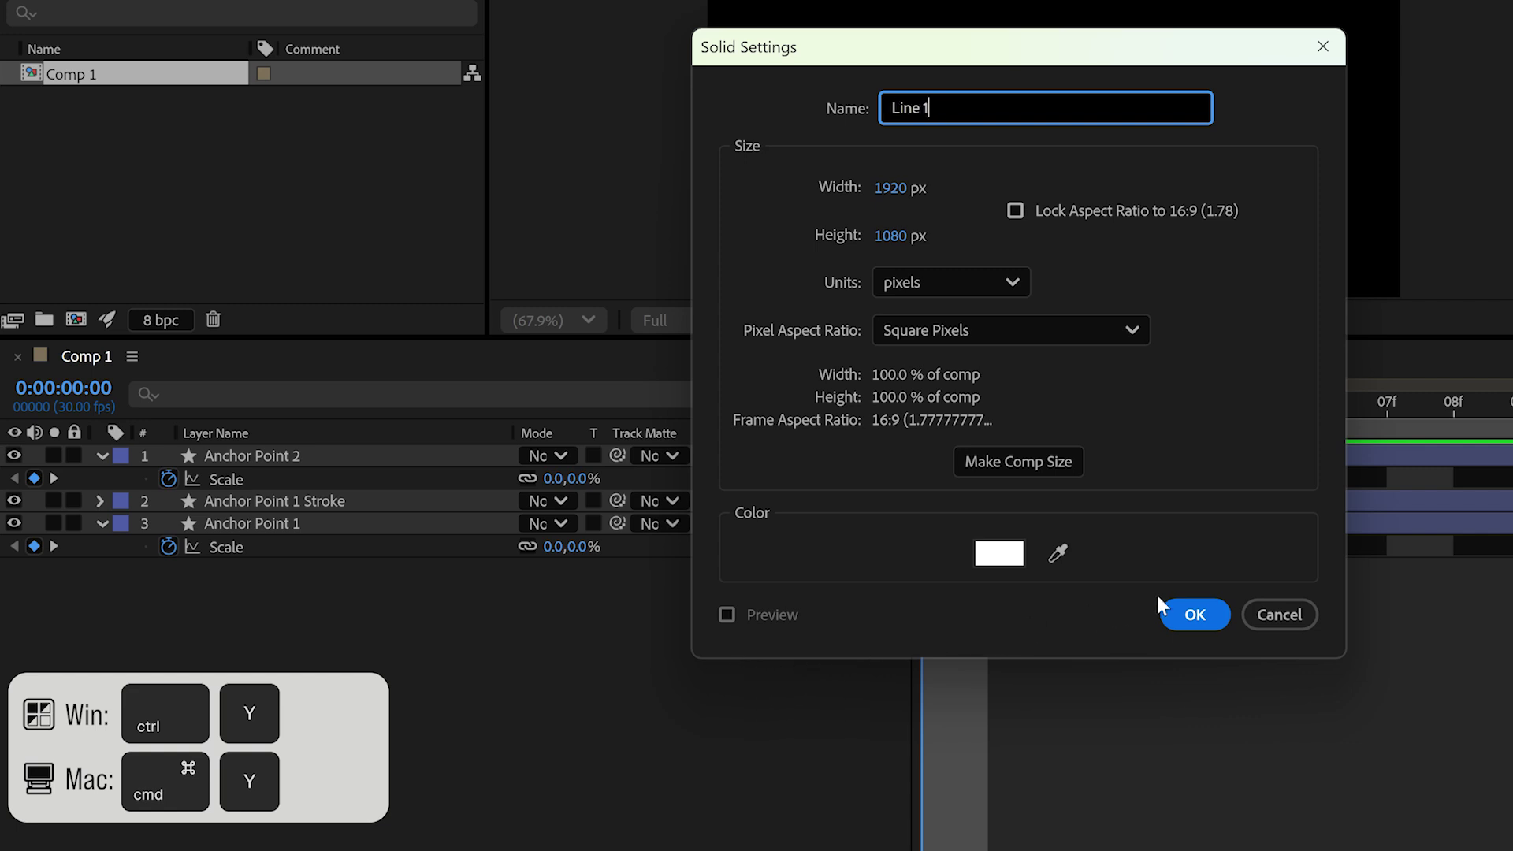
Confirm the Line 1 solid and apply the Generate > Beam effect found by searching 'beam'
click(1181, 607)
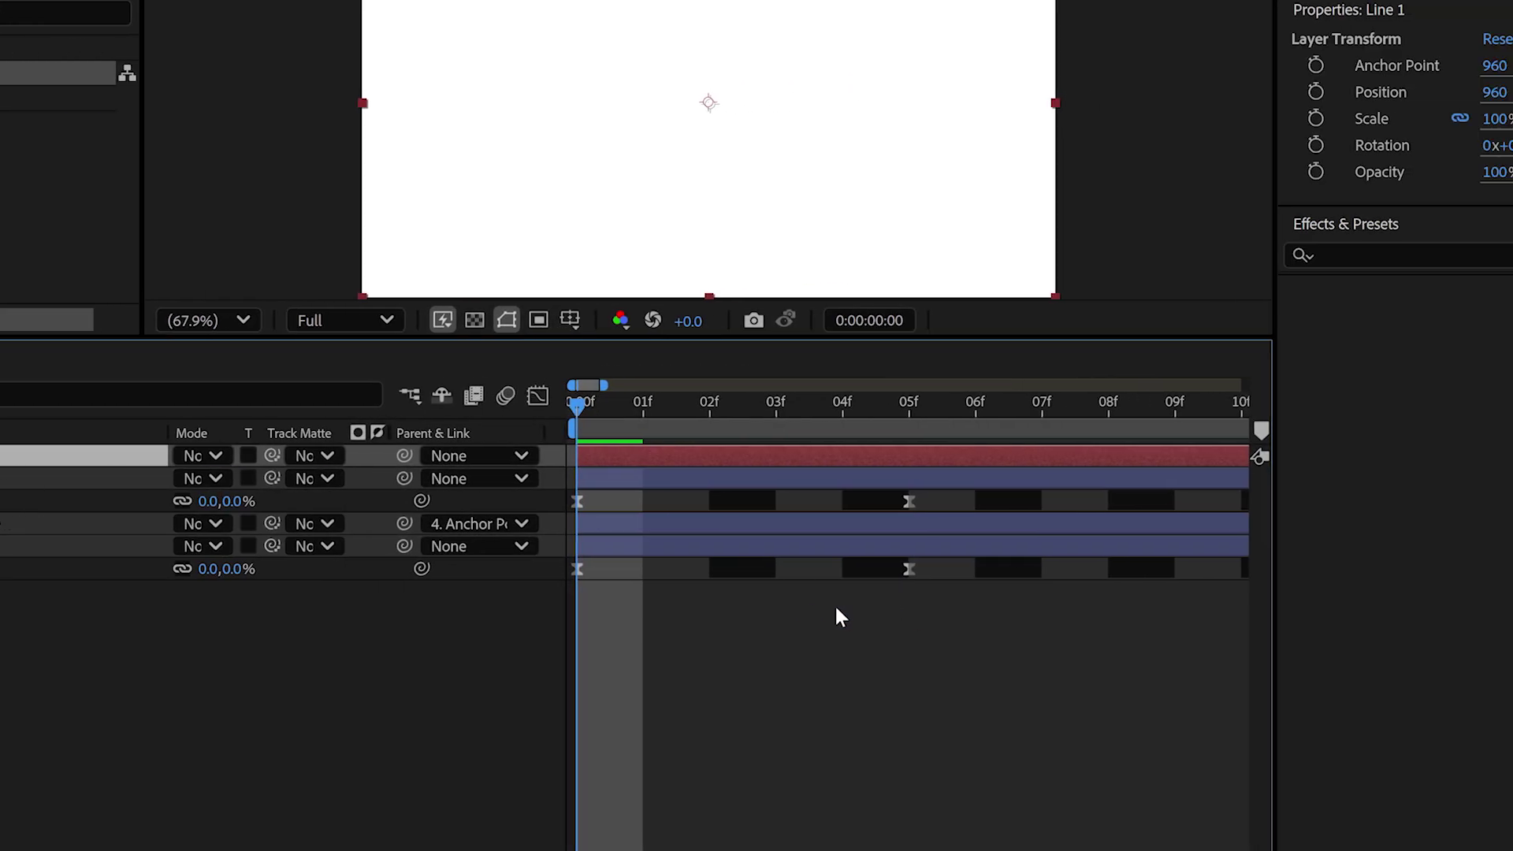
click(1193, 254)
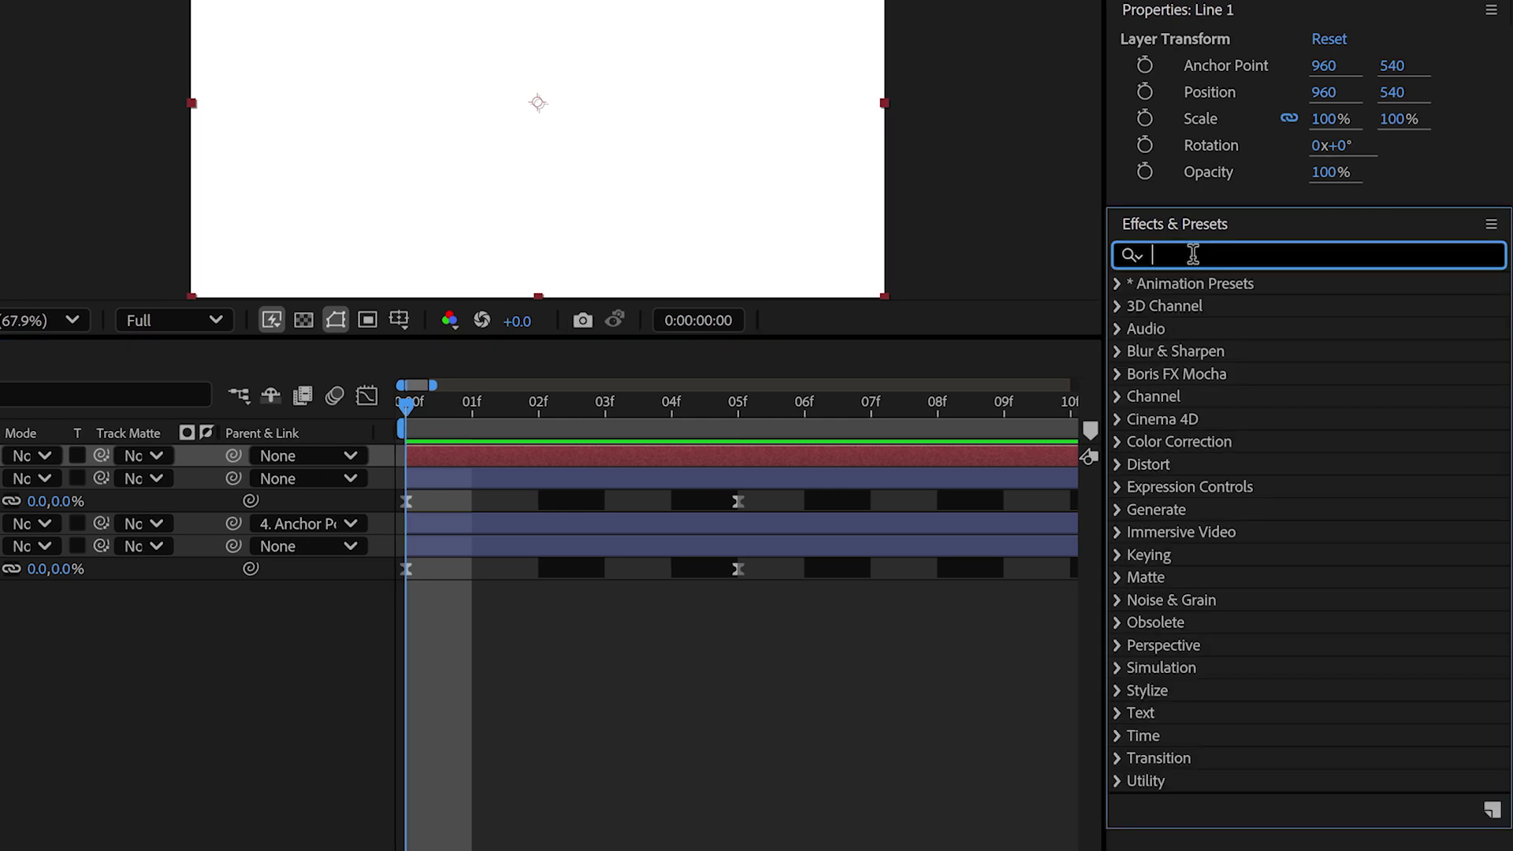
text(be)
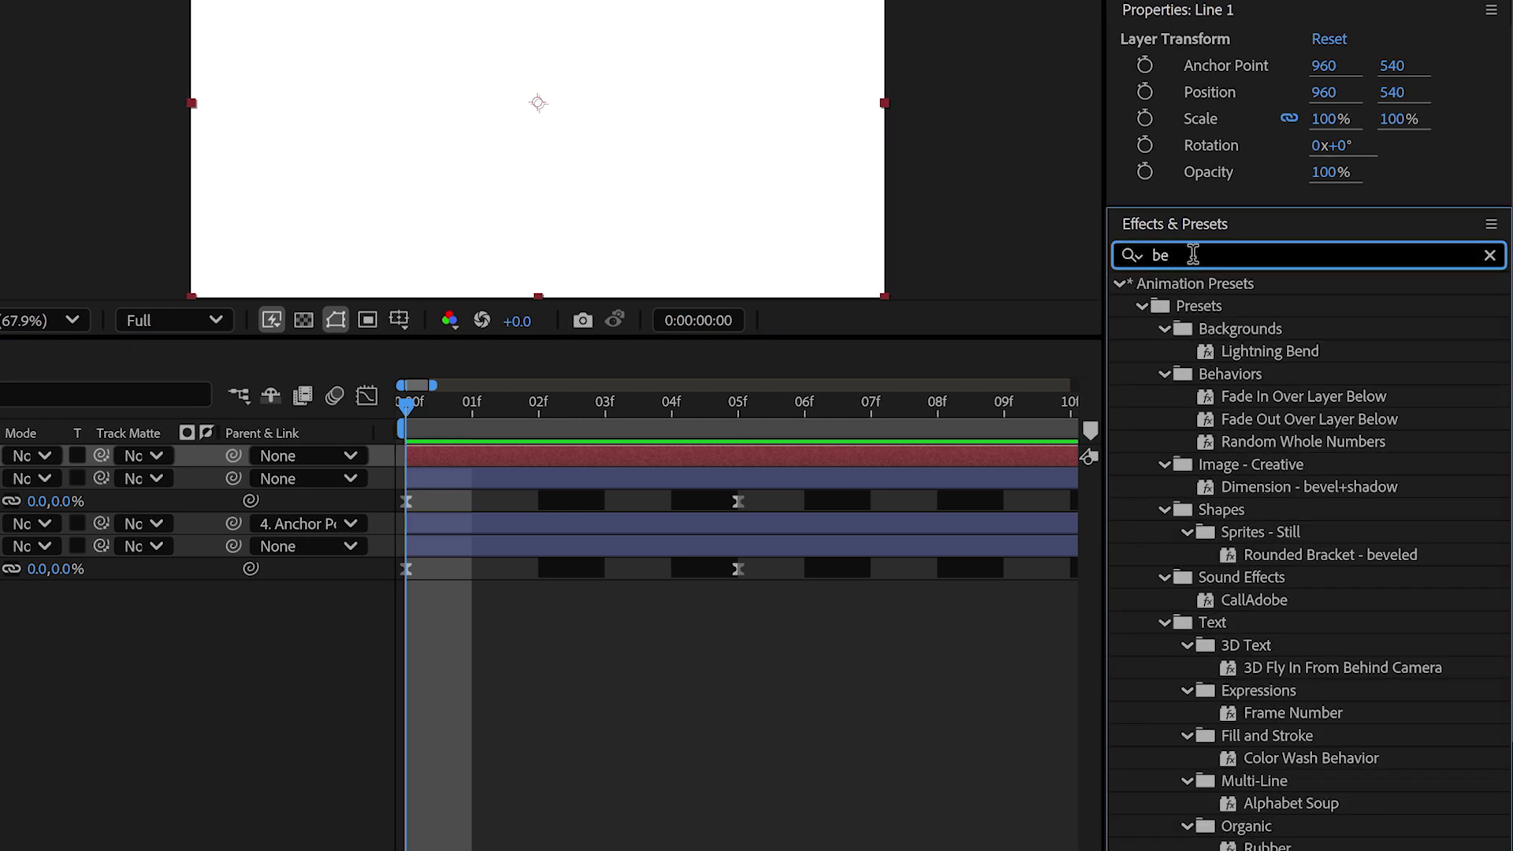
text(am)
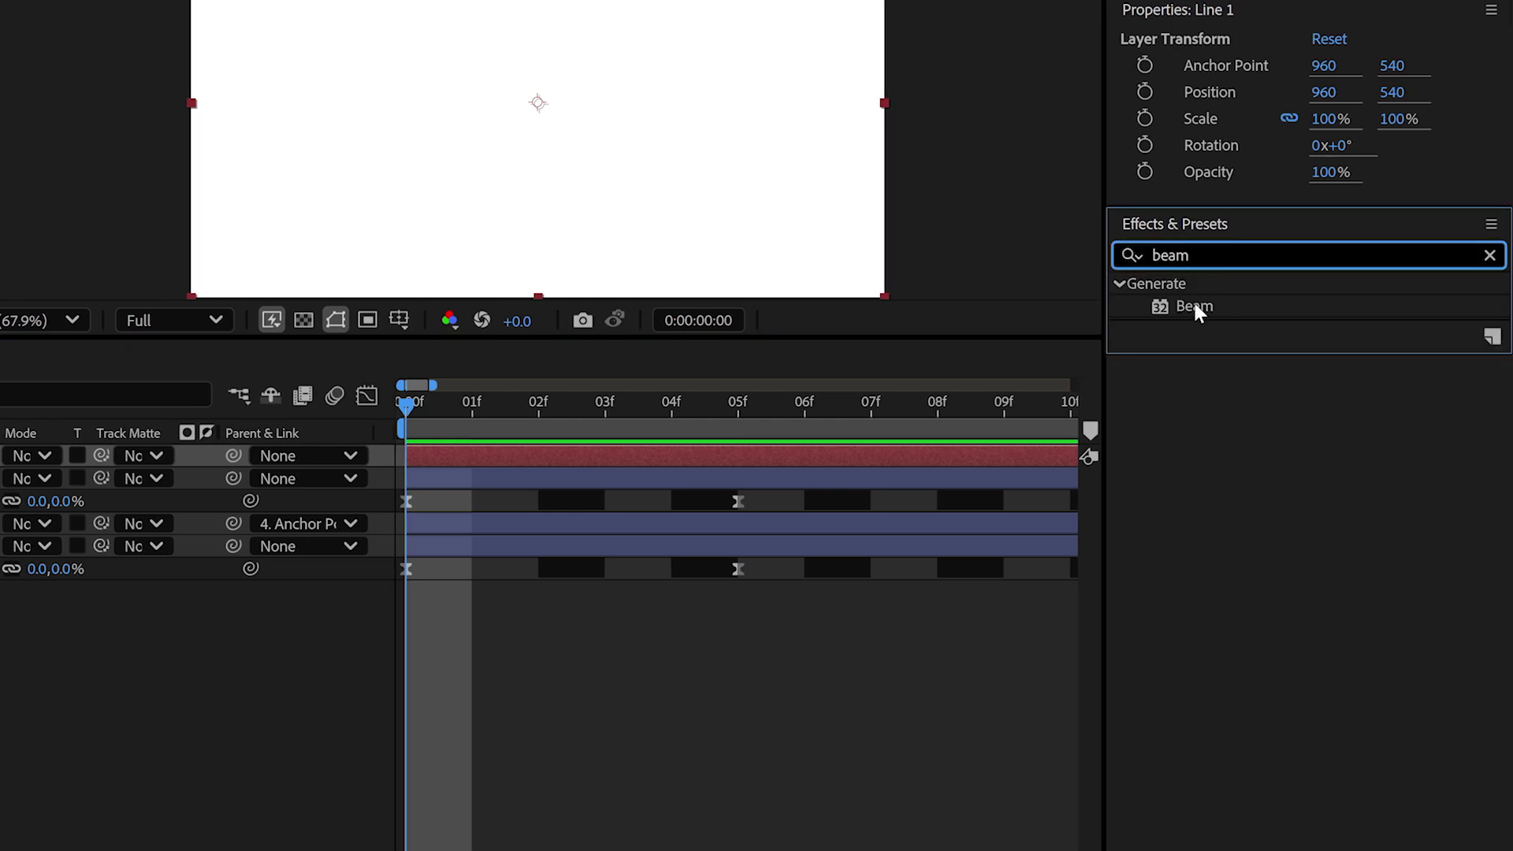
double_click(1193, 305)
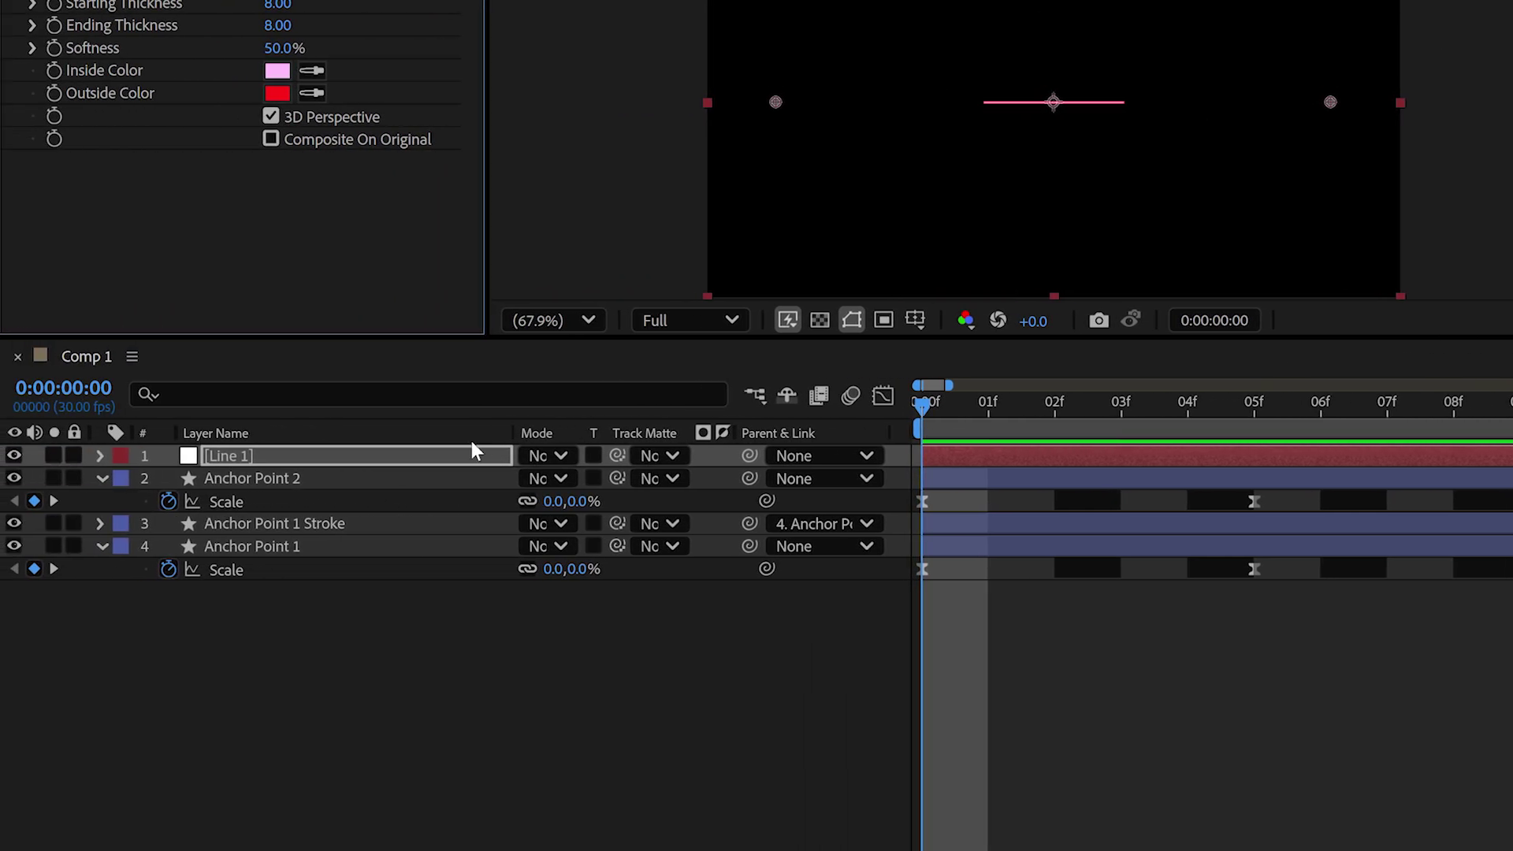
Move Line 1 to the bottom of the layer stack and show Position for both anchor layers
drag(441, 450, 416, 619)
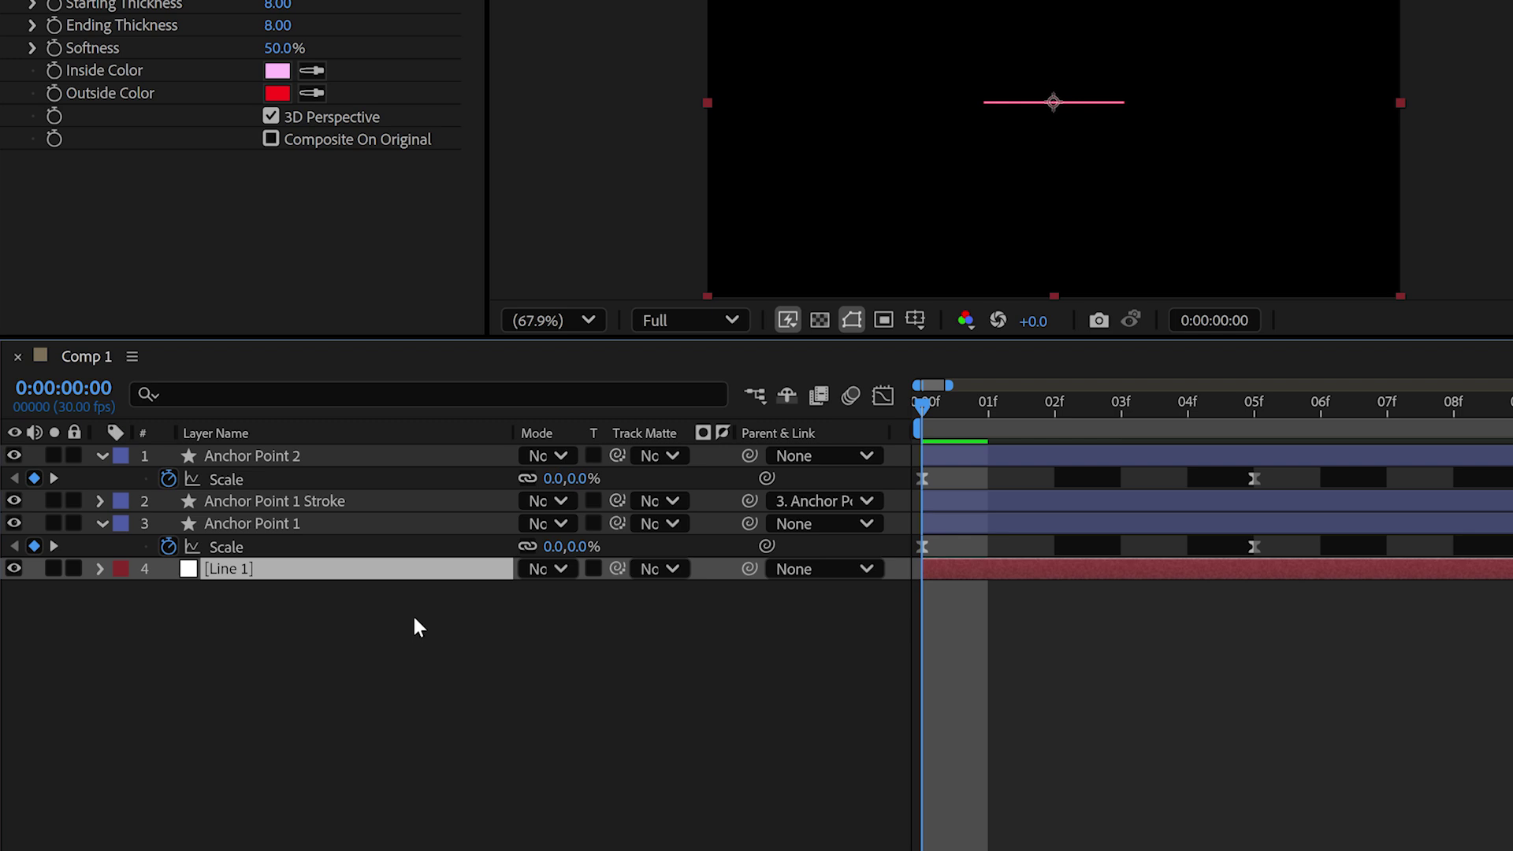
click(287, 518)
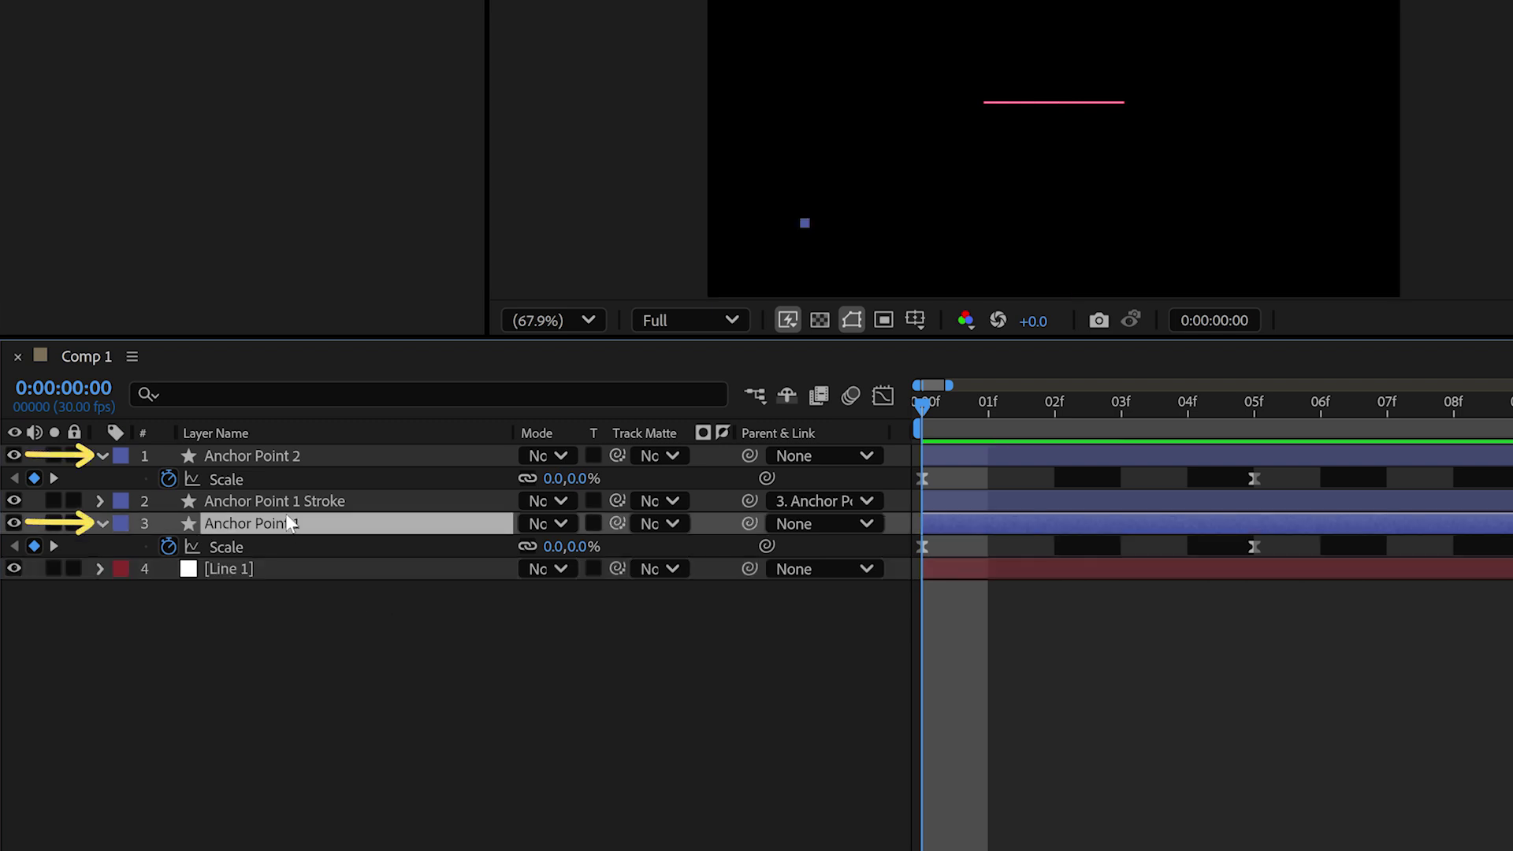
ctrl+click(284, 461)
key(p)
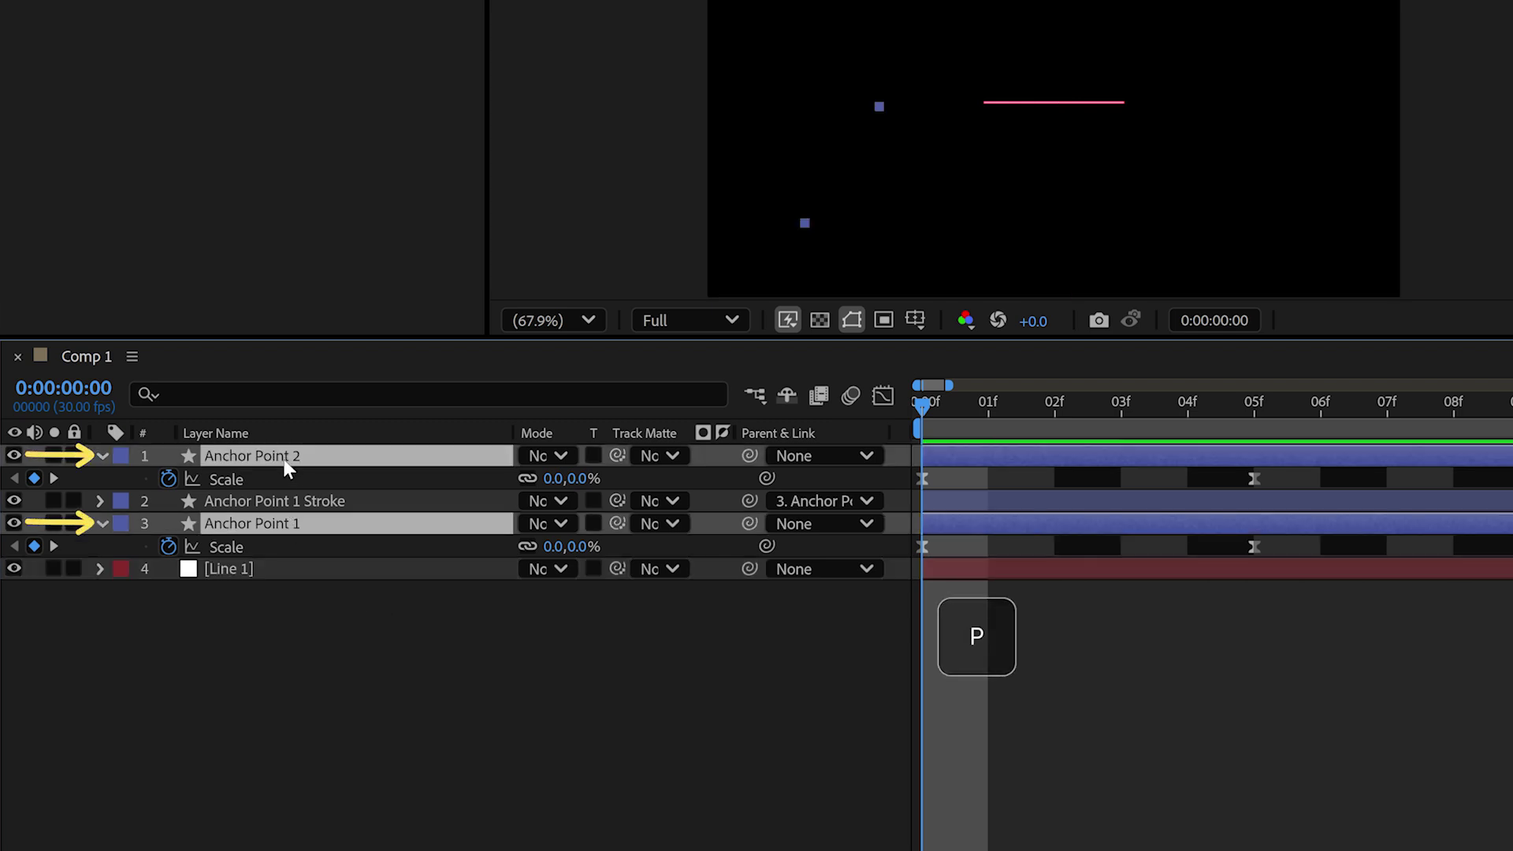
key(p)
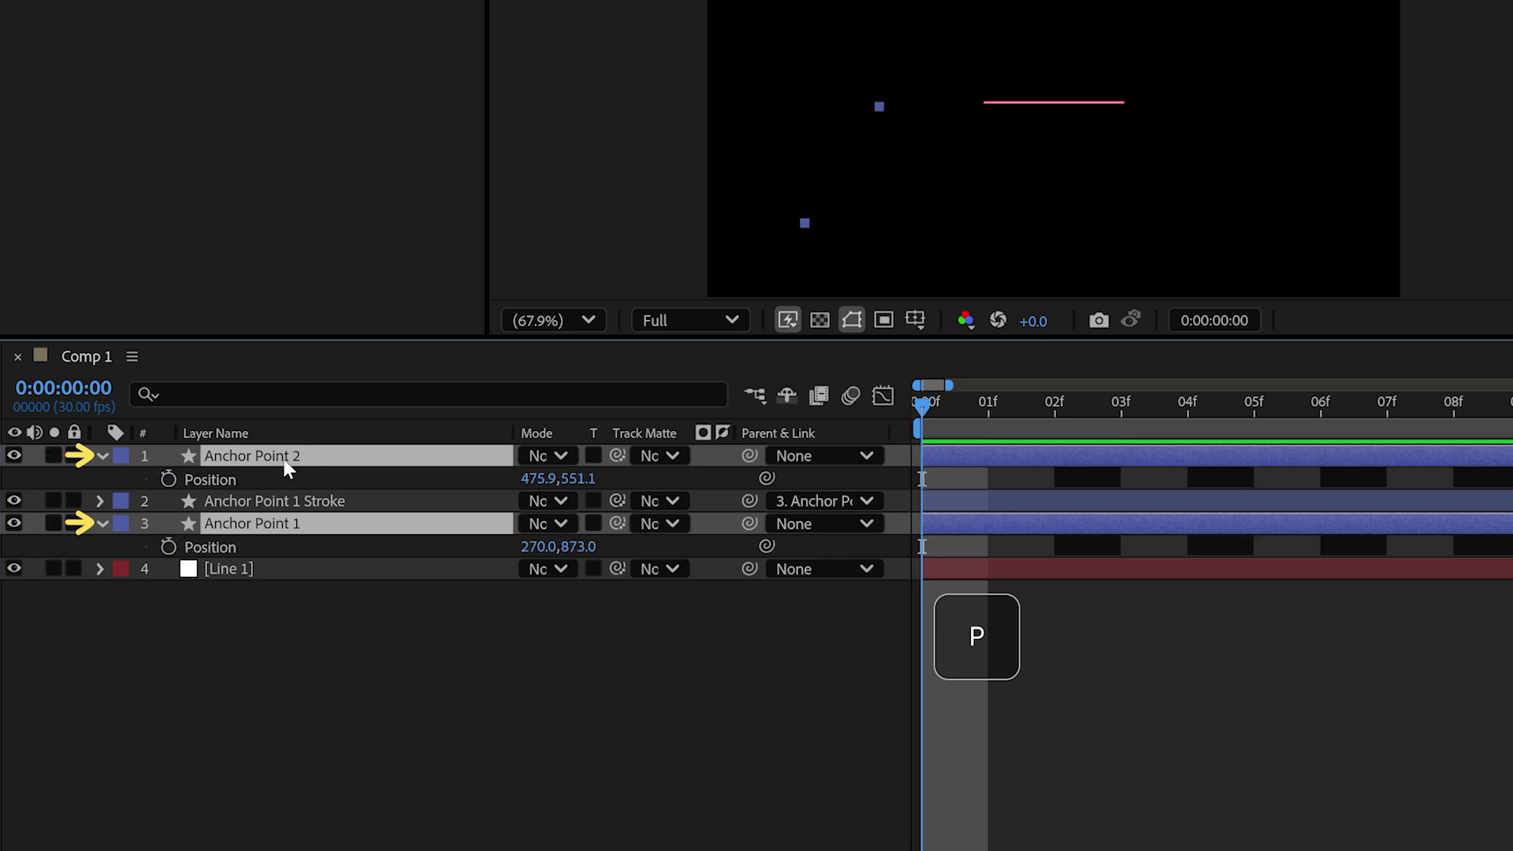
Twirl open Line 1 > Effects > Beam to show its settings
click(100, 568)
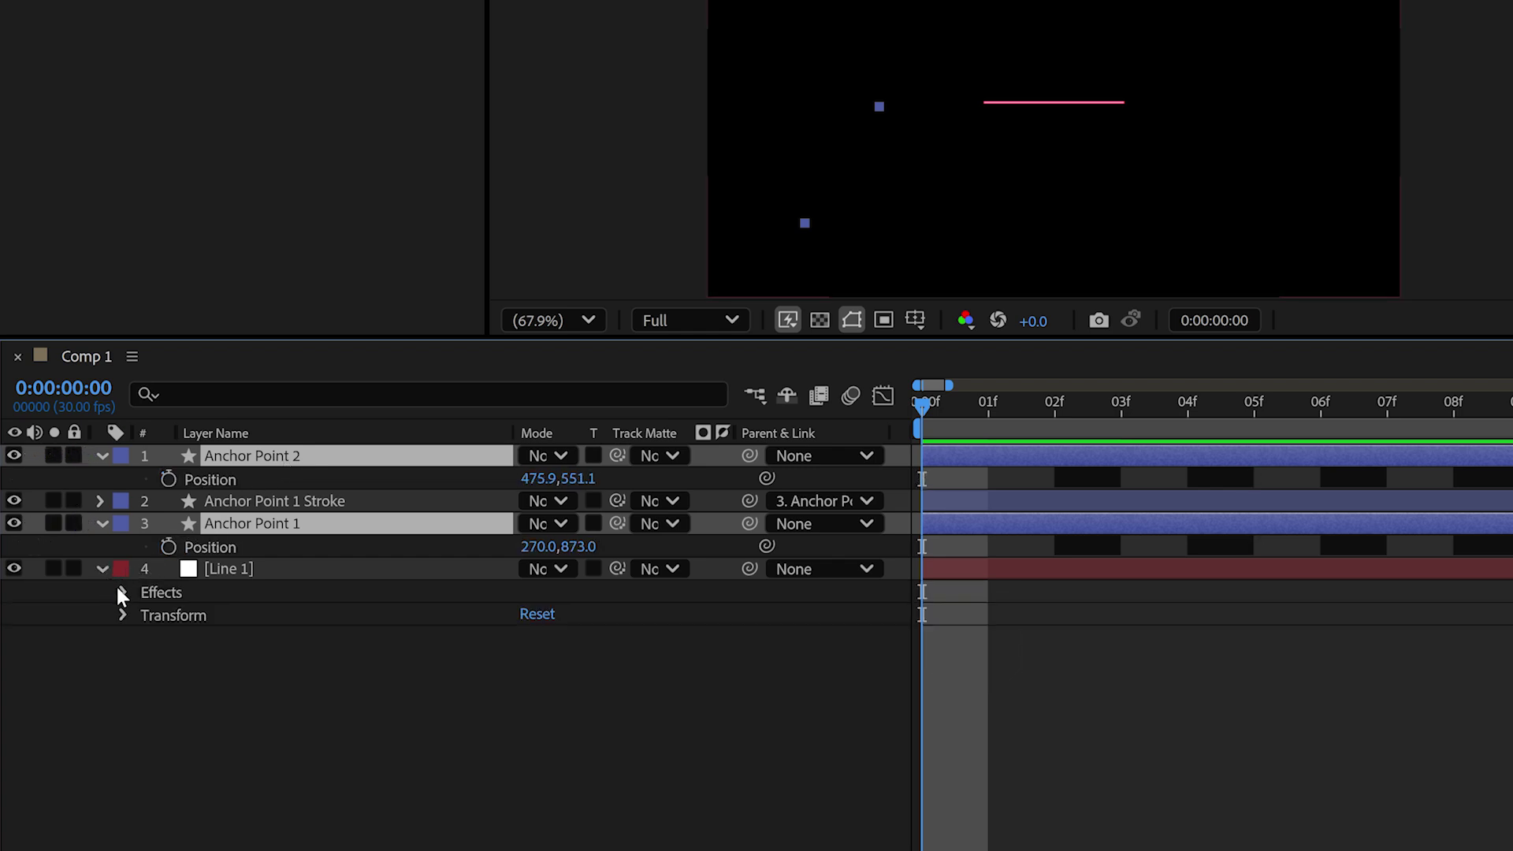
click(122, 593)
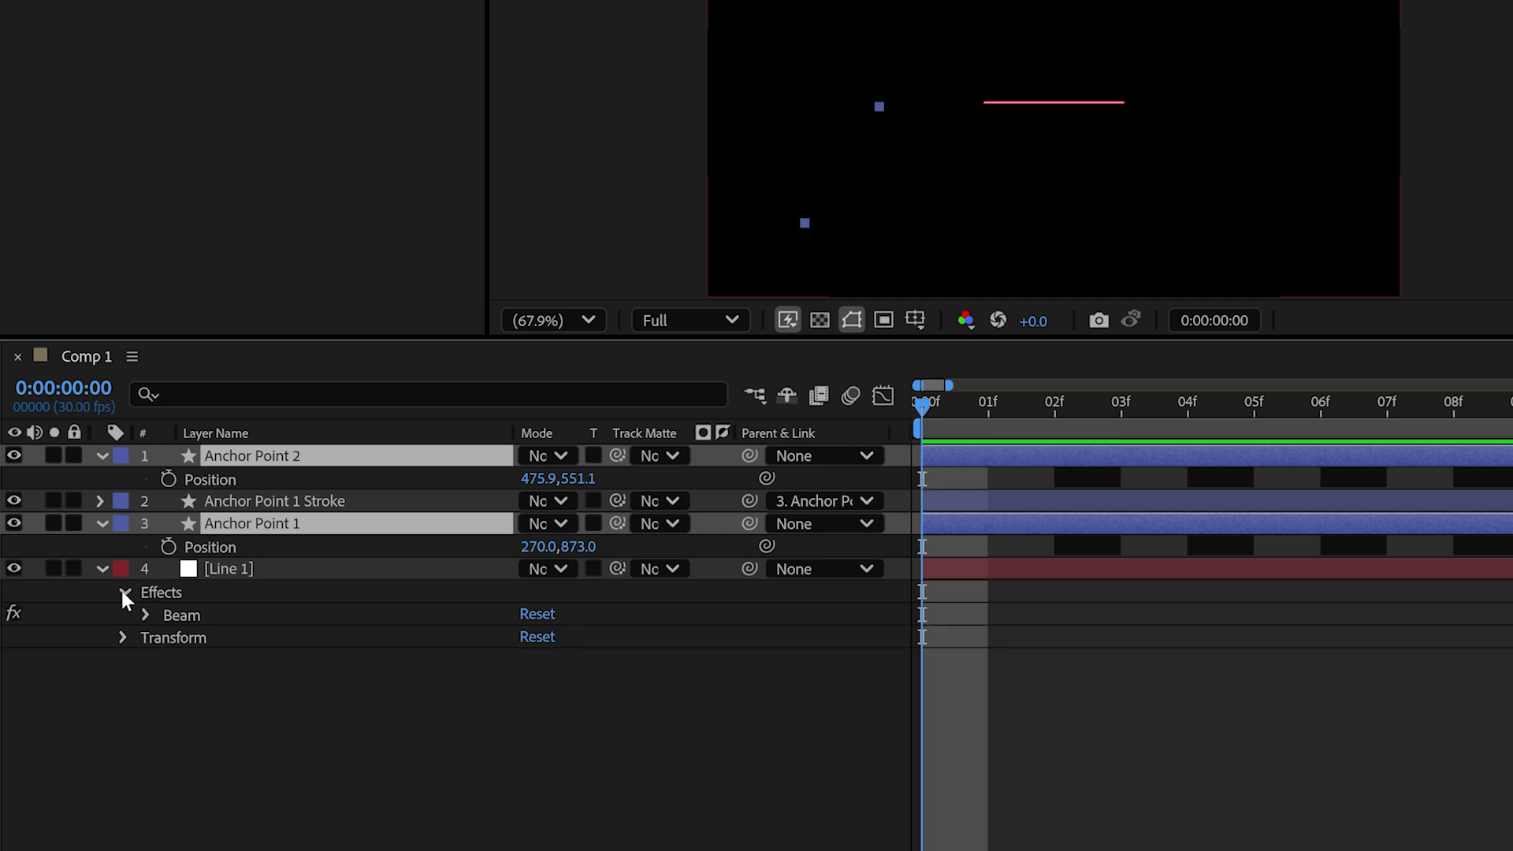
click(145, 614)
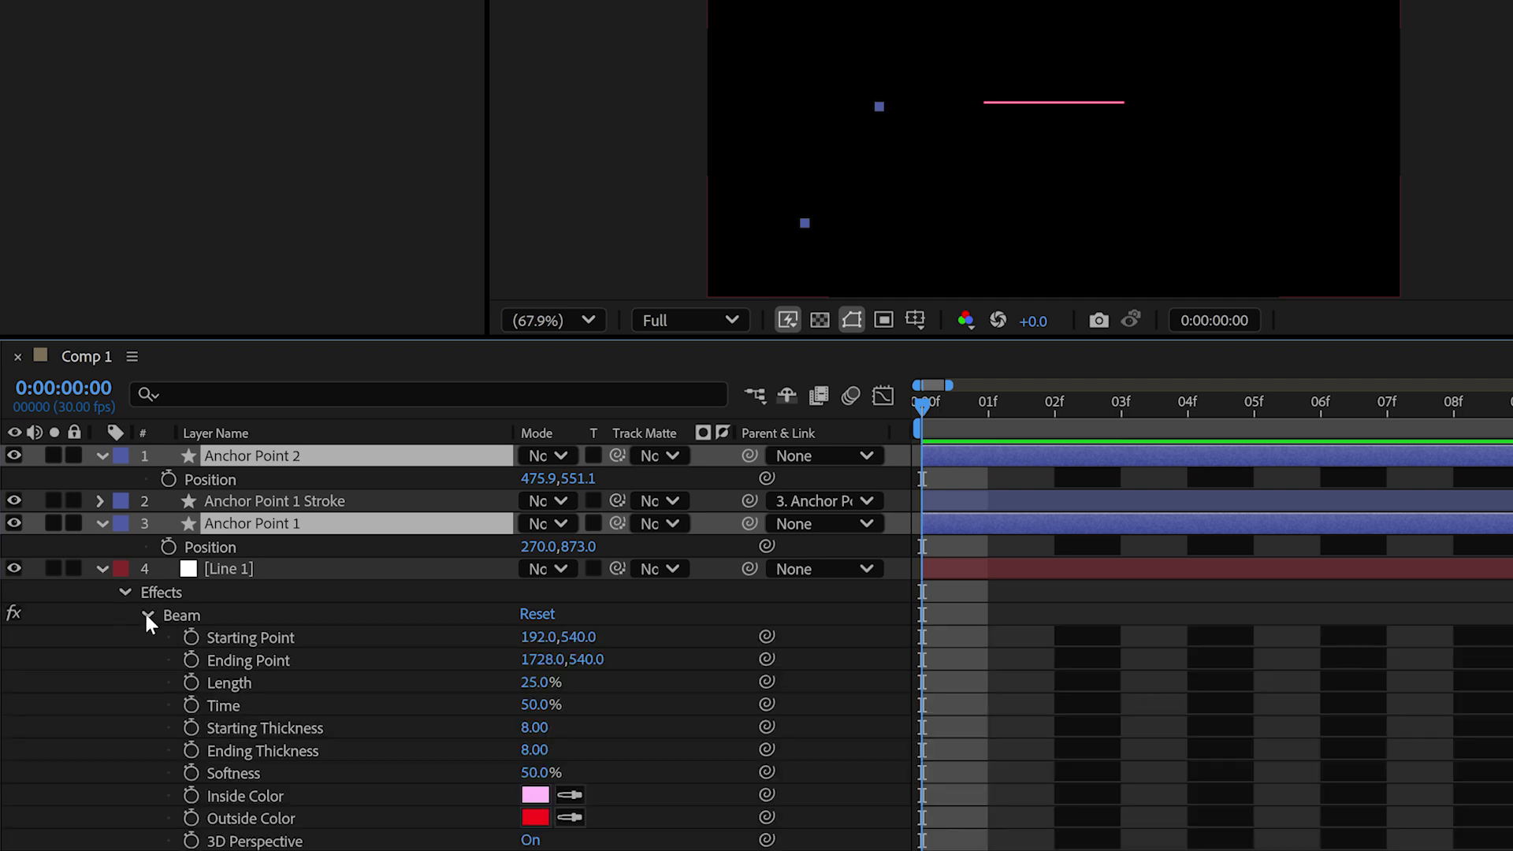
Link Beam's Starting Point to Anchor Point 1 and Ending Point to Anchor Point 2 positions
alt+click(190, 637)
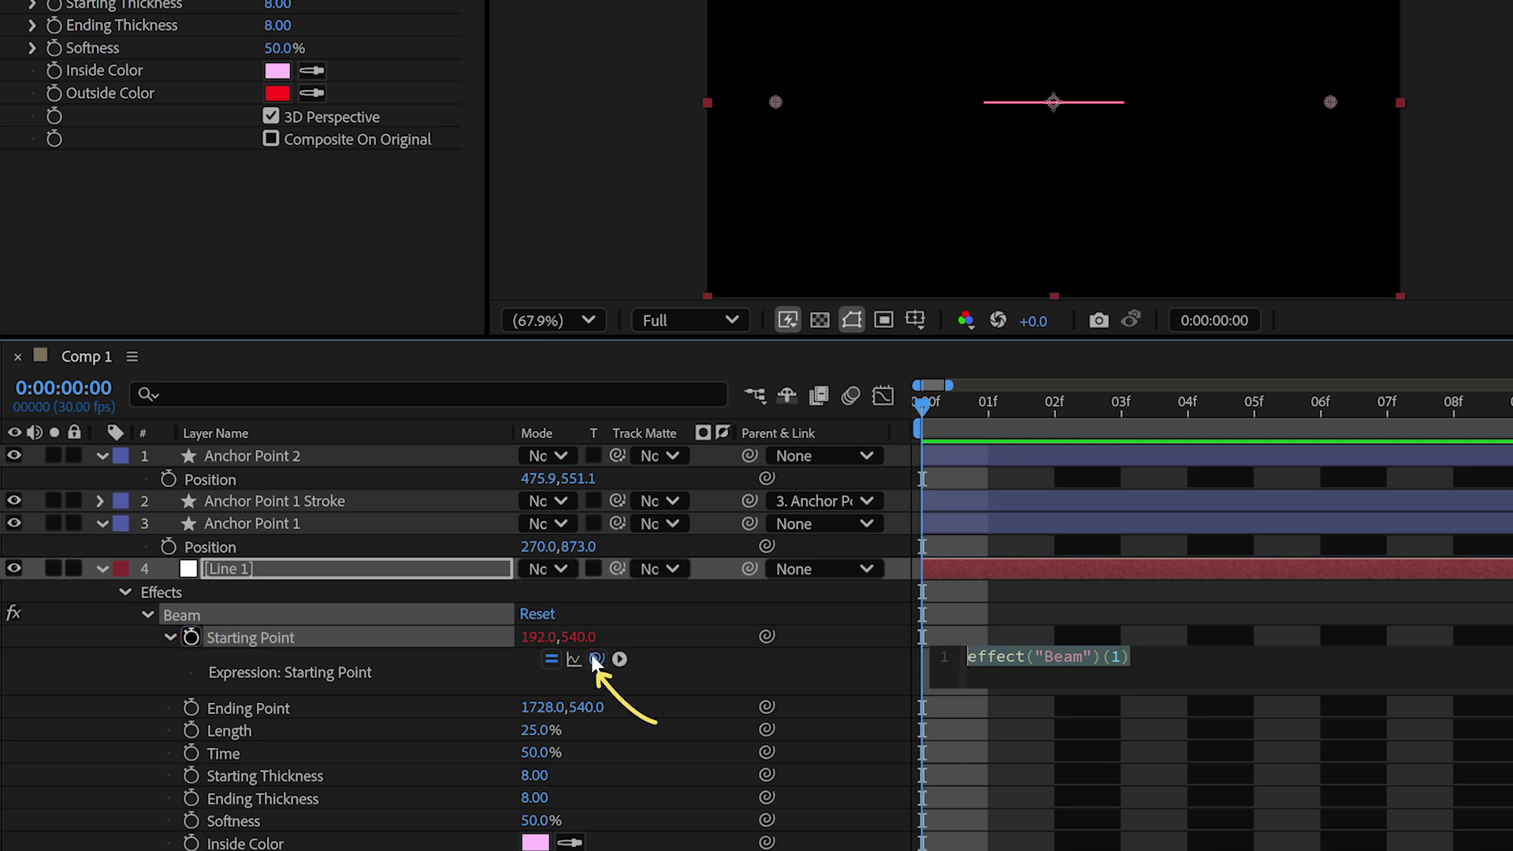
drag(596, 663, 240, 549)
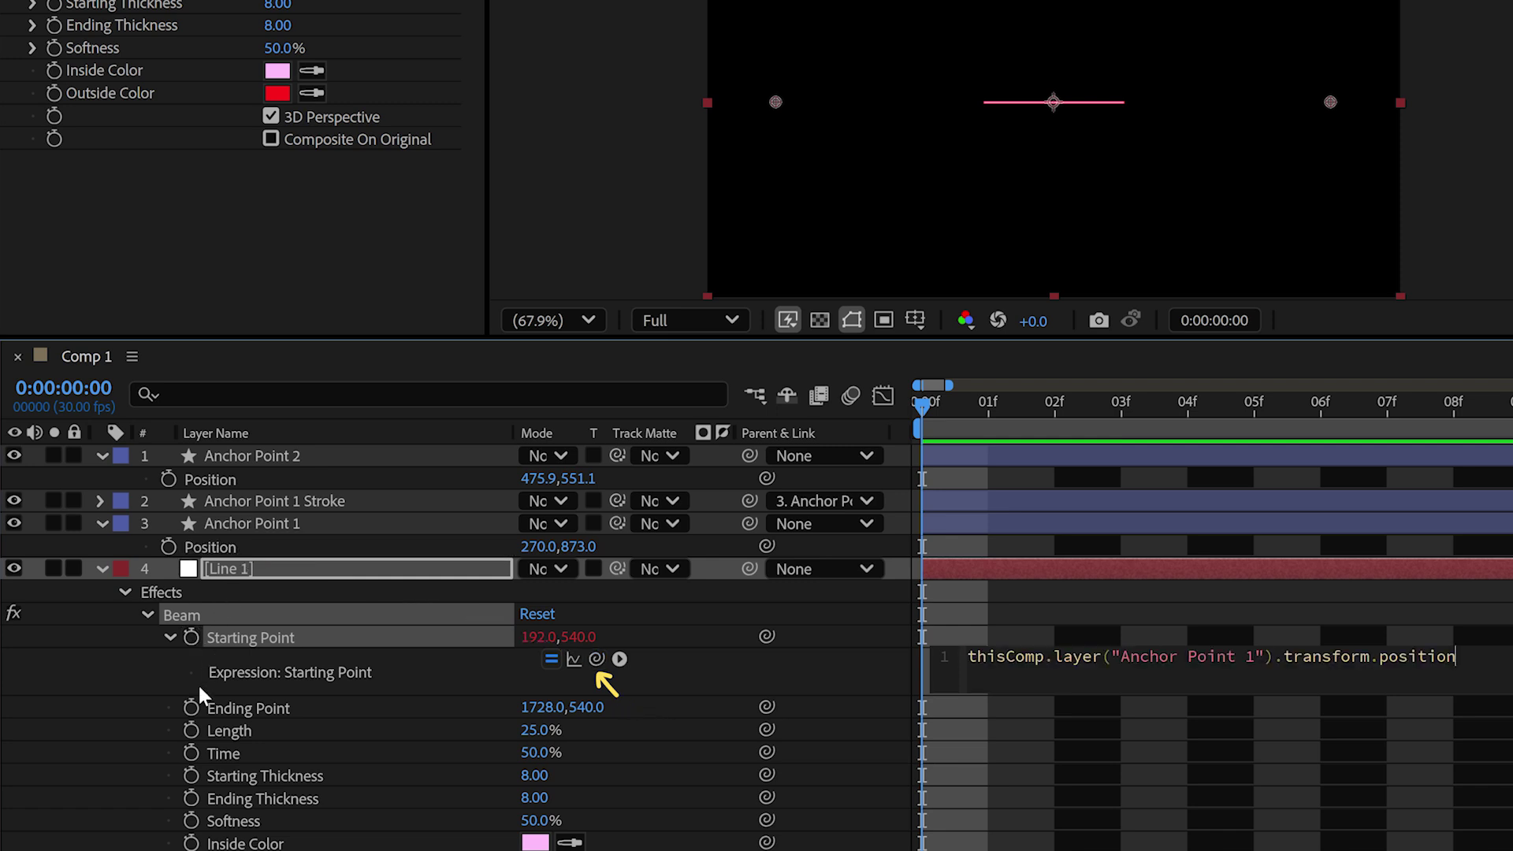
alt+click(192, 707)
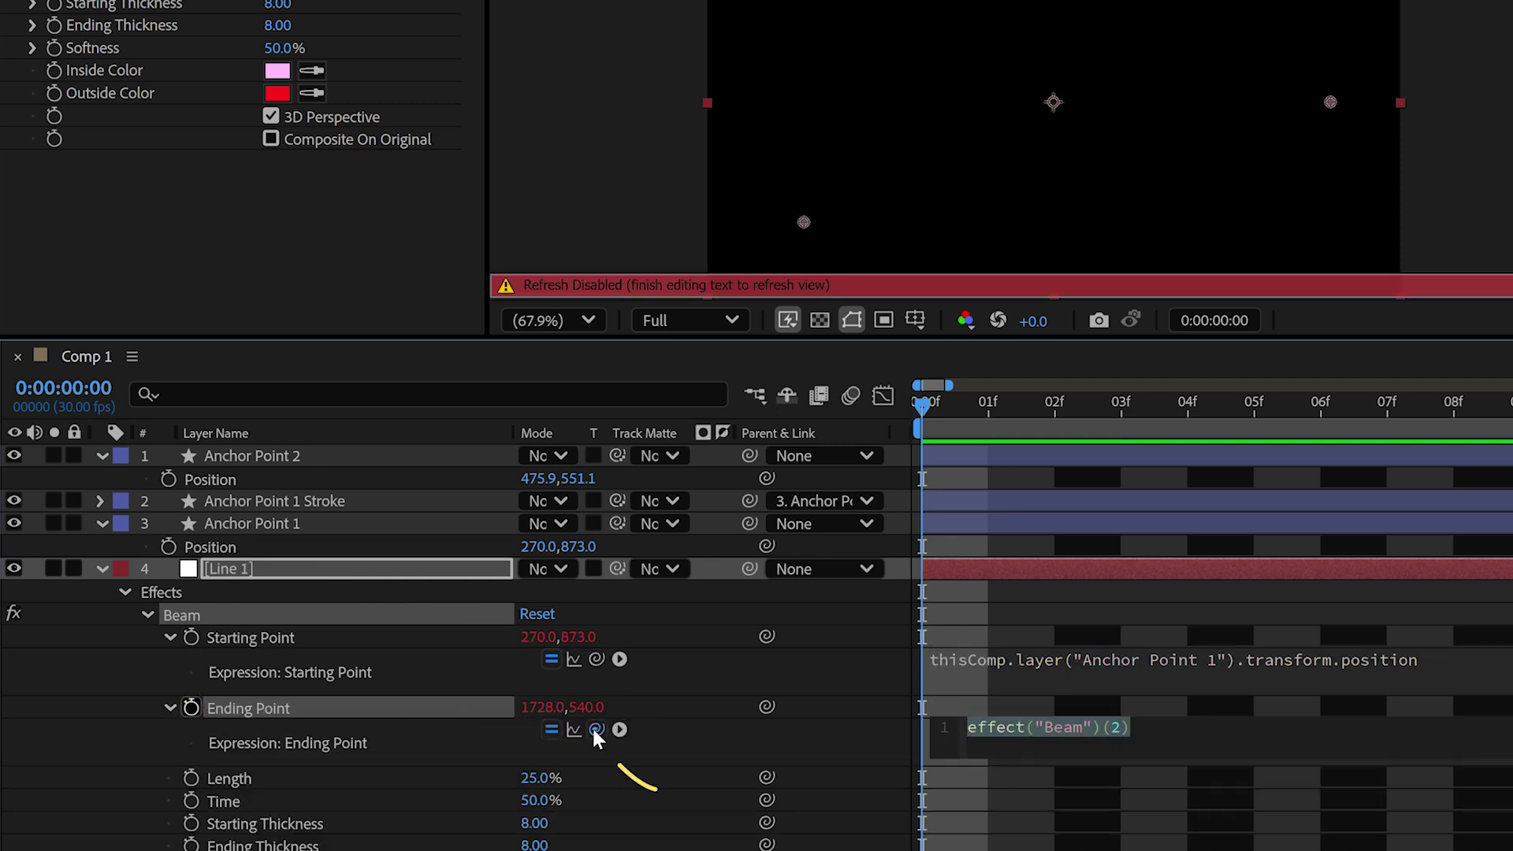
drag(593, 727, 230, 489)
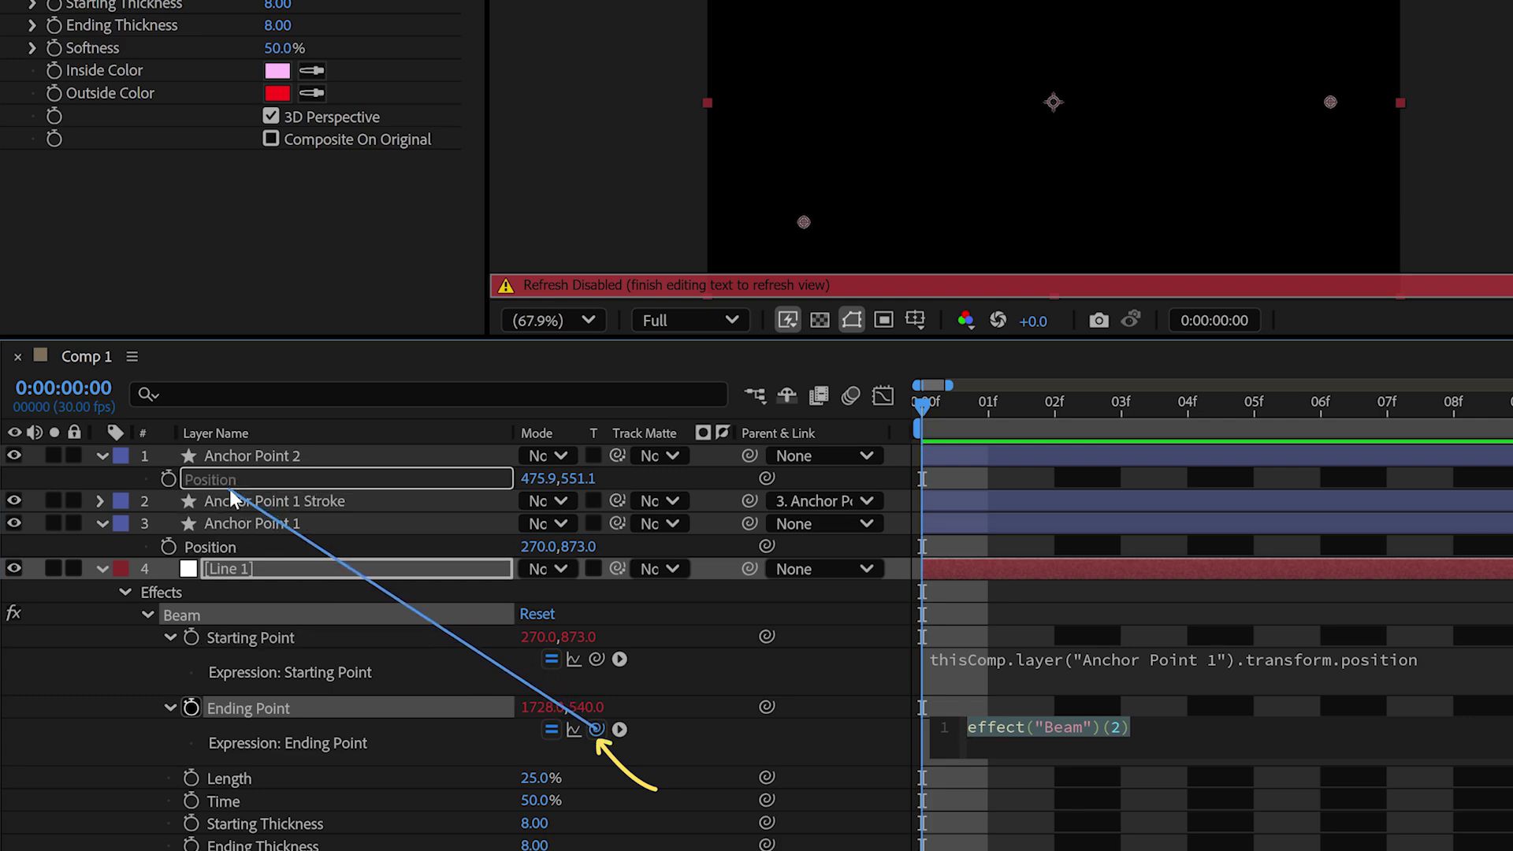
drag(230, 490, 230, 490)
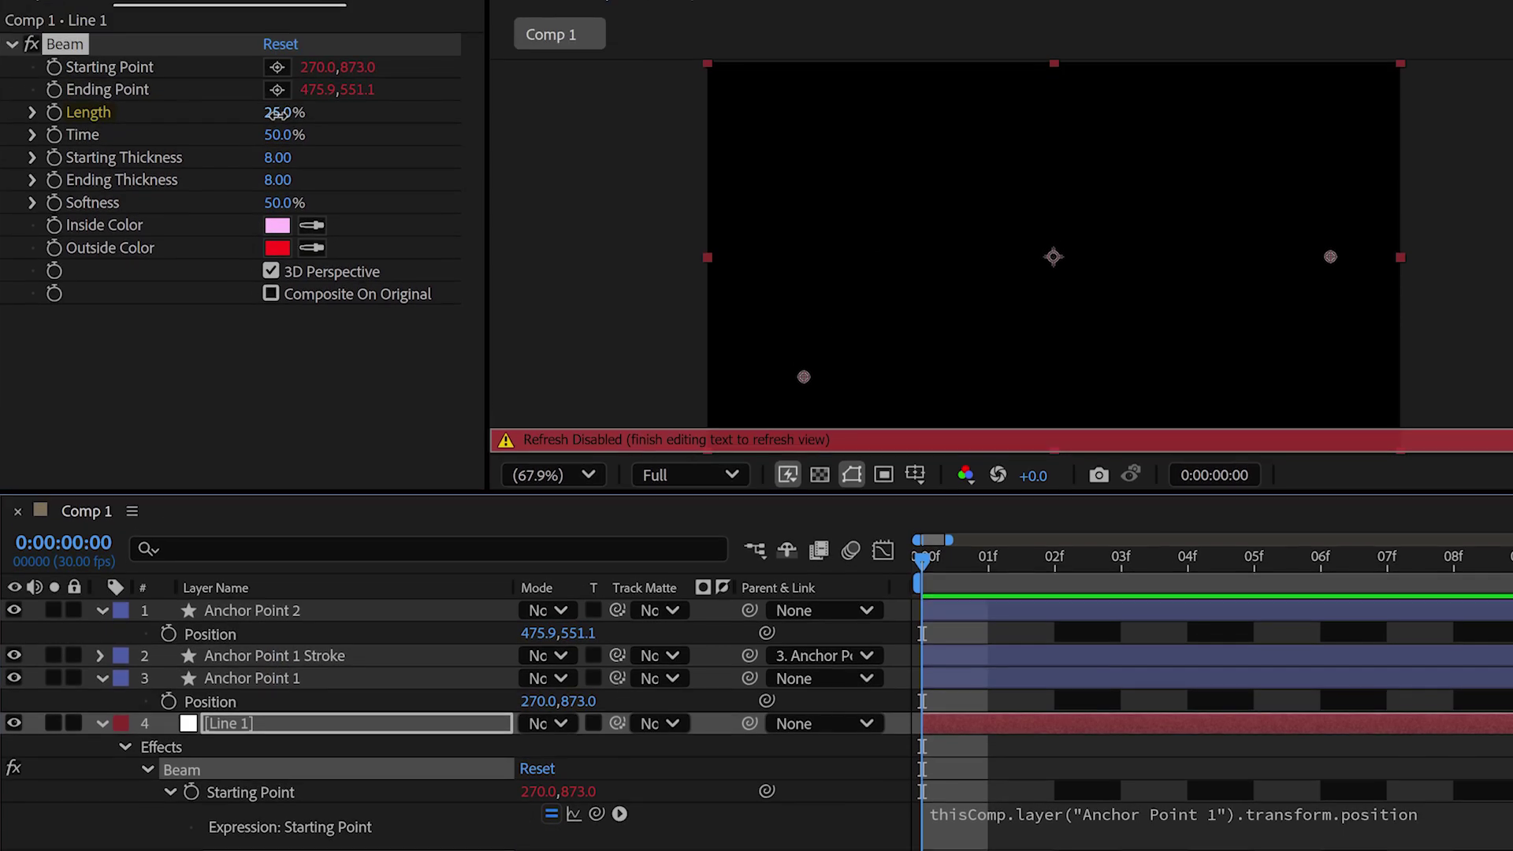
Give the beam 100% length and 0% softness
click(278, 134)
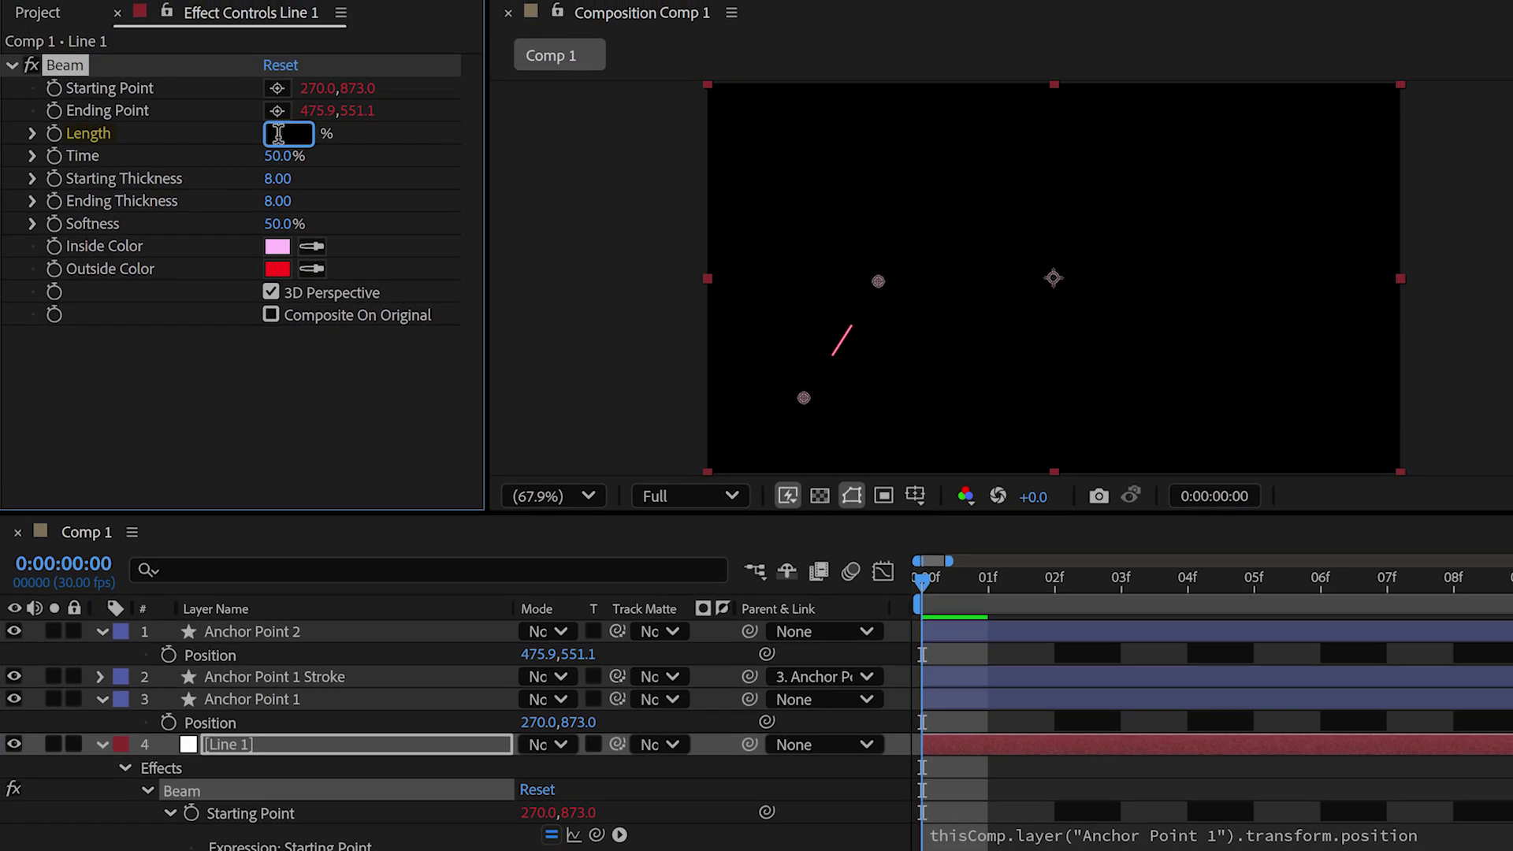
text(100)
key(Return)
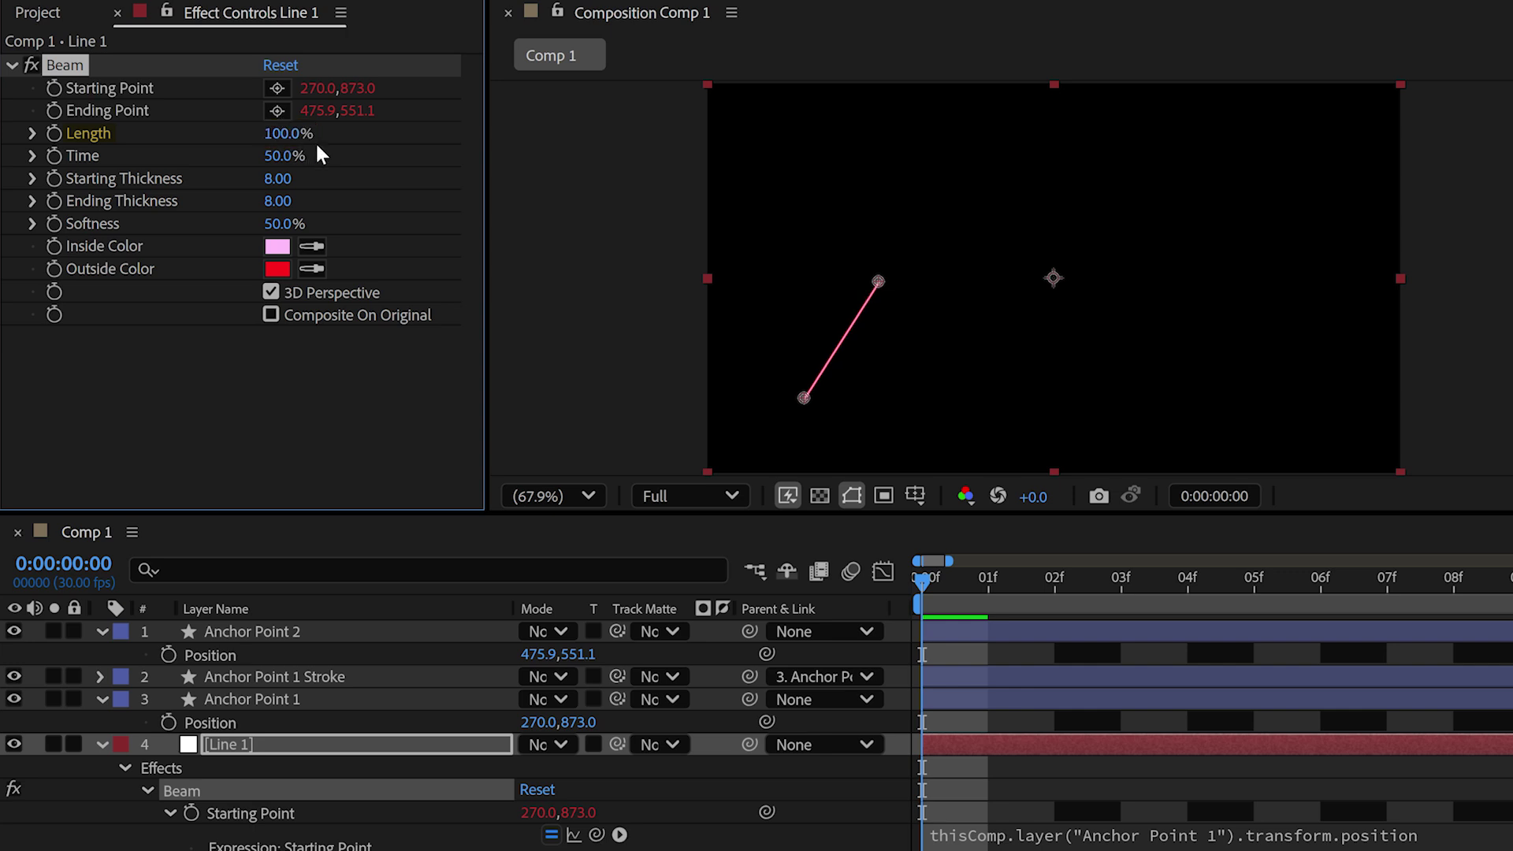
click(284, 223)
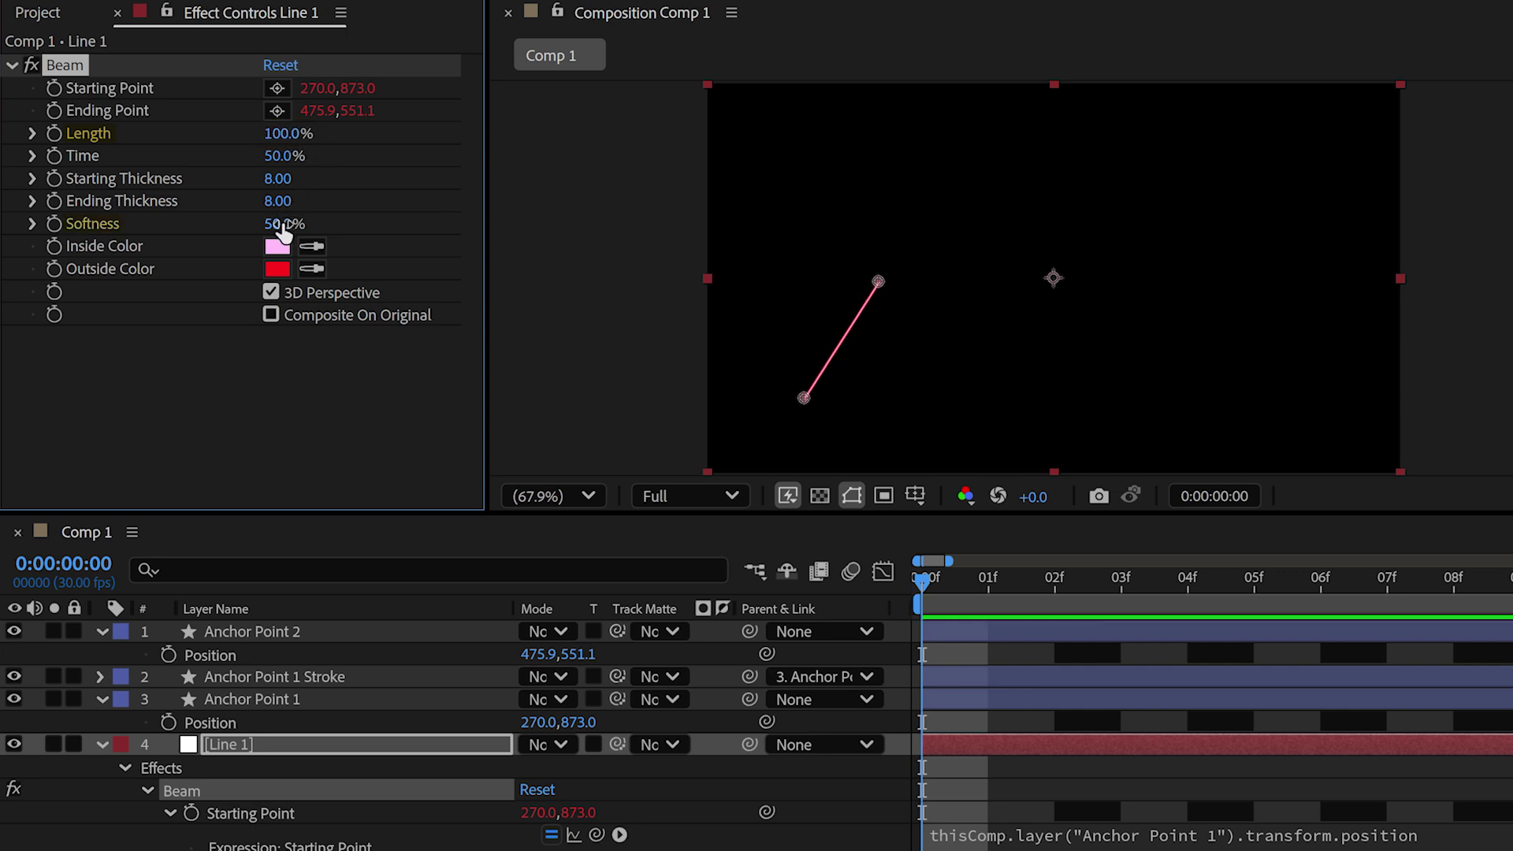
text(0)
key(Return)
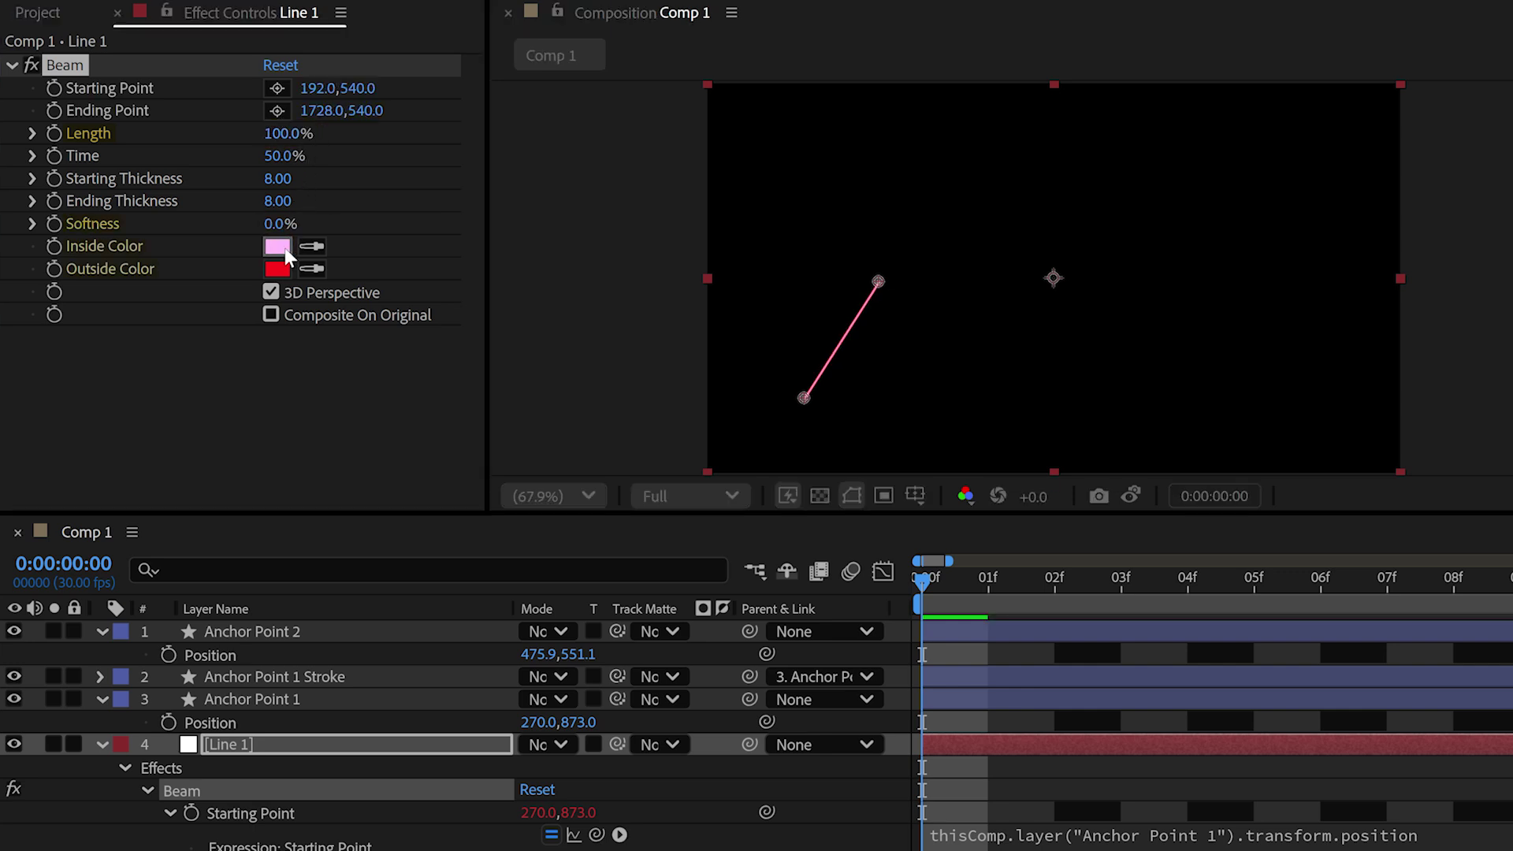
Make the beam's inside and outside colours white, then reposition both anchor points
click(277, 246)
drag(770, 396, 650, 322)
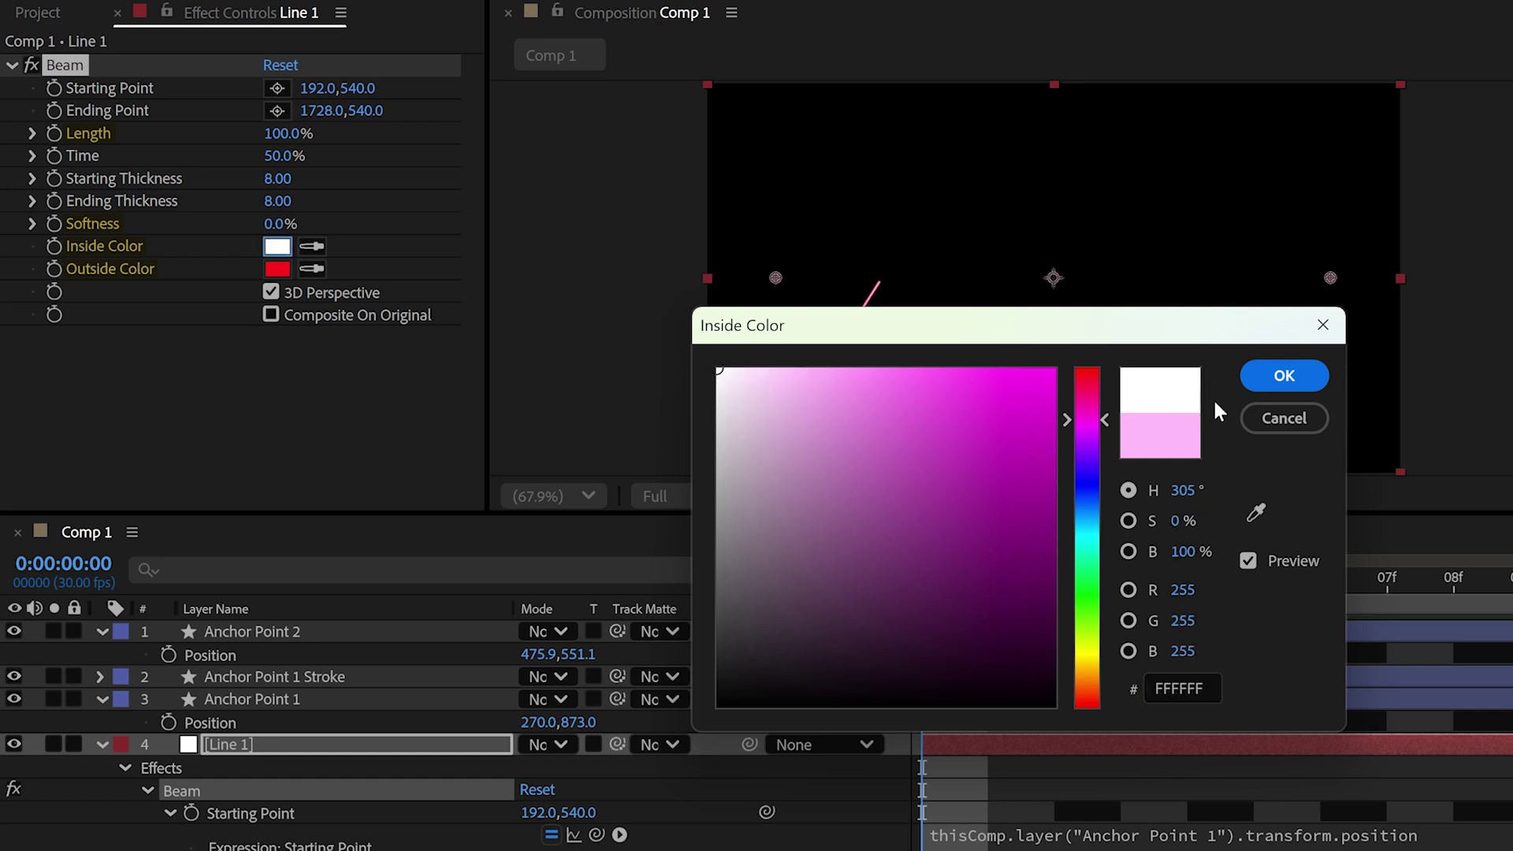
click(1294, 375)
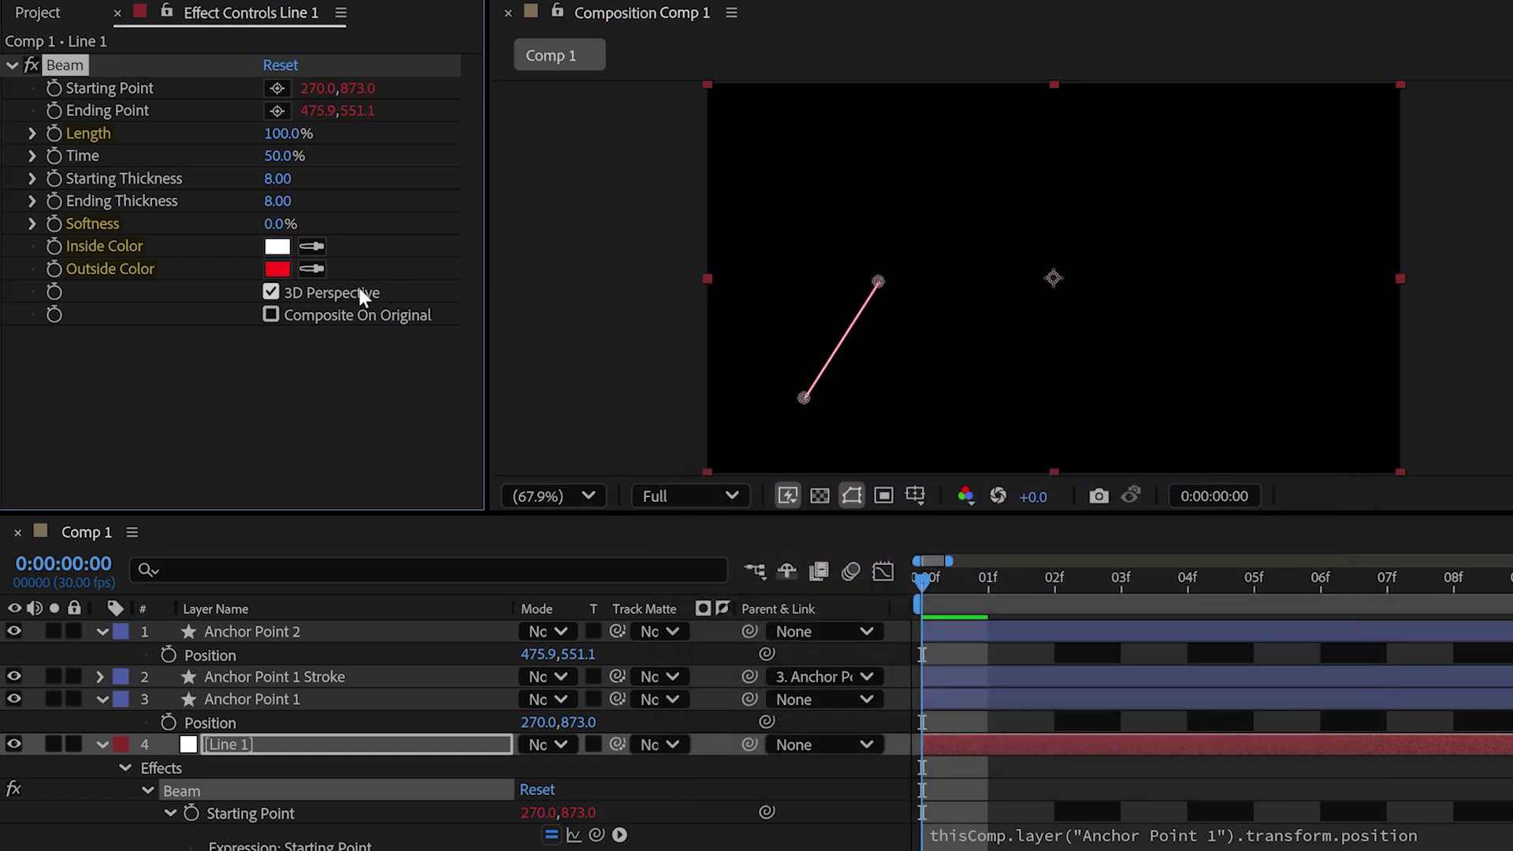
click(279, 270)
drag(855, 404, 659, 318)
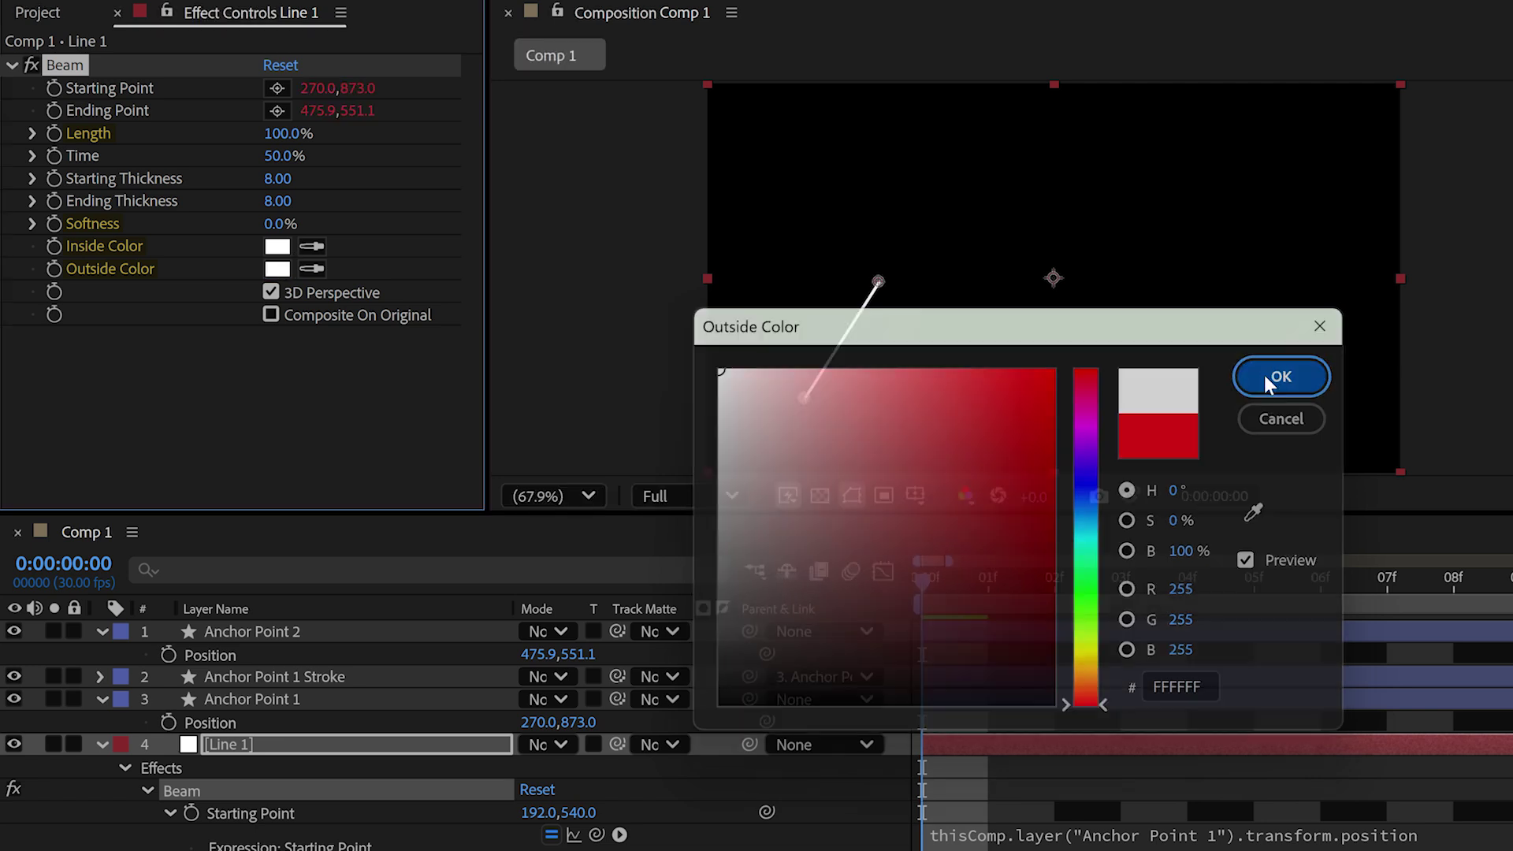
click(1284, 374)
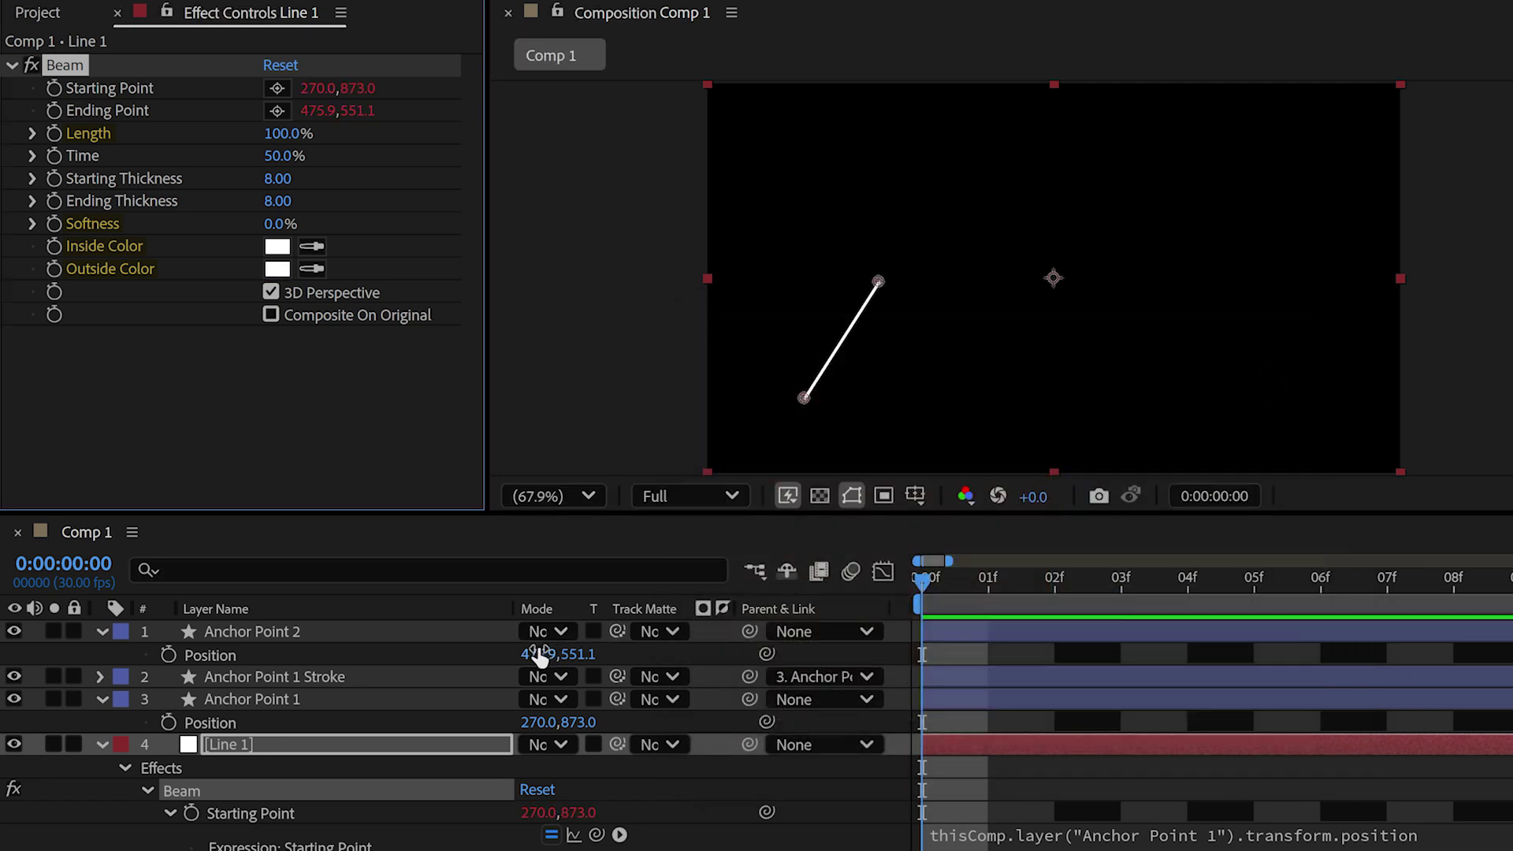
mouse_move(538, 653)
mouse_down()
mouse_move(396, 633)
mouse_move(461, 635)
mouse_up()
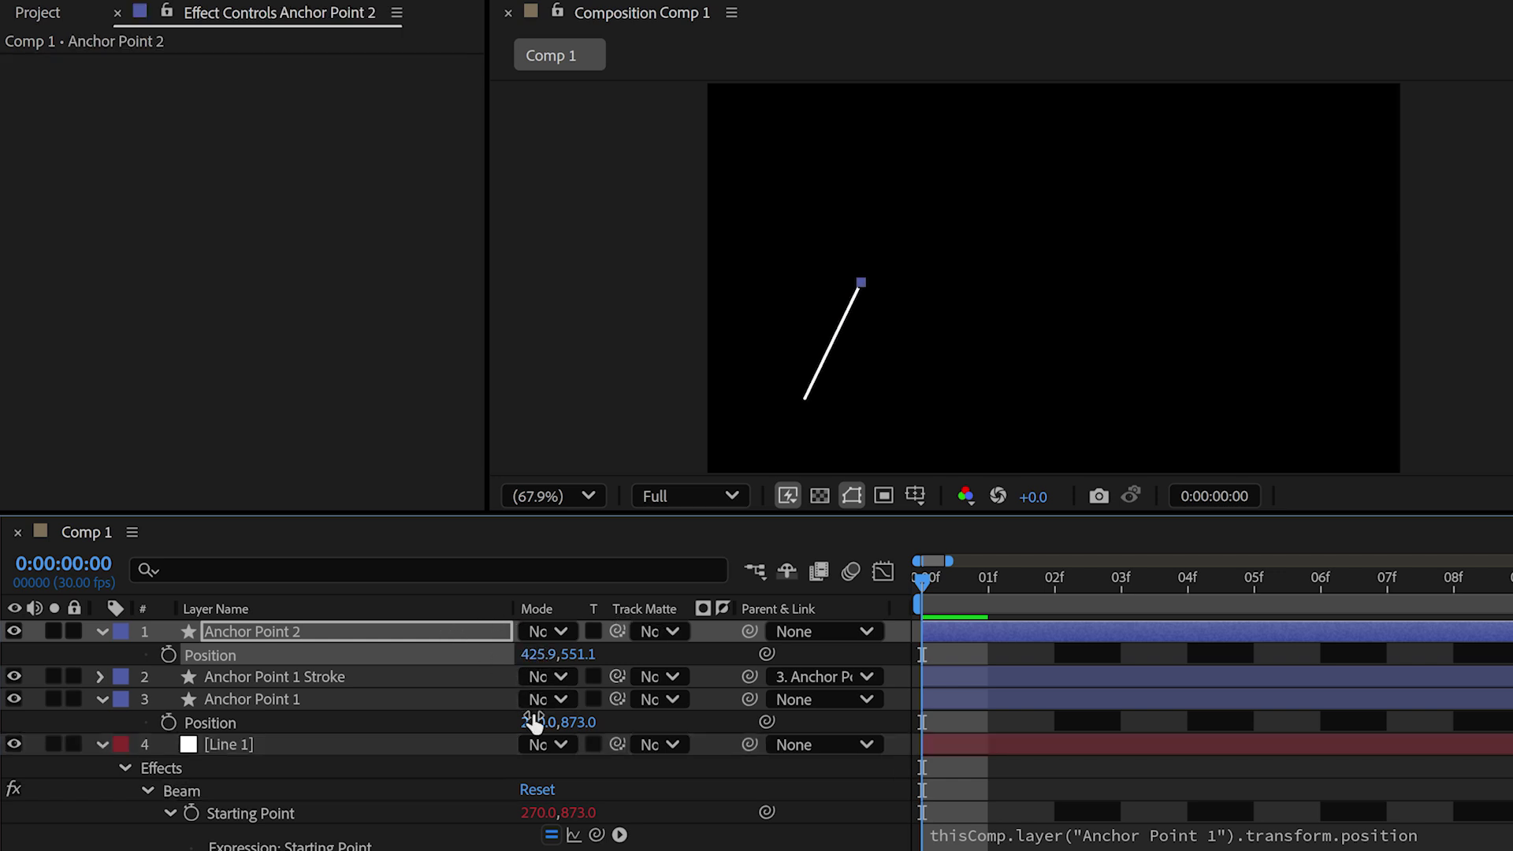
drag(533, 722, 581, 706)
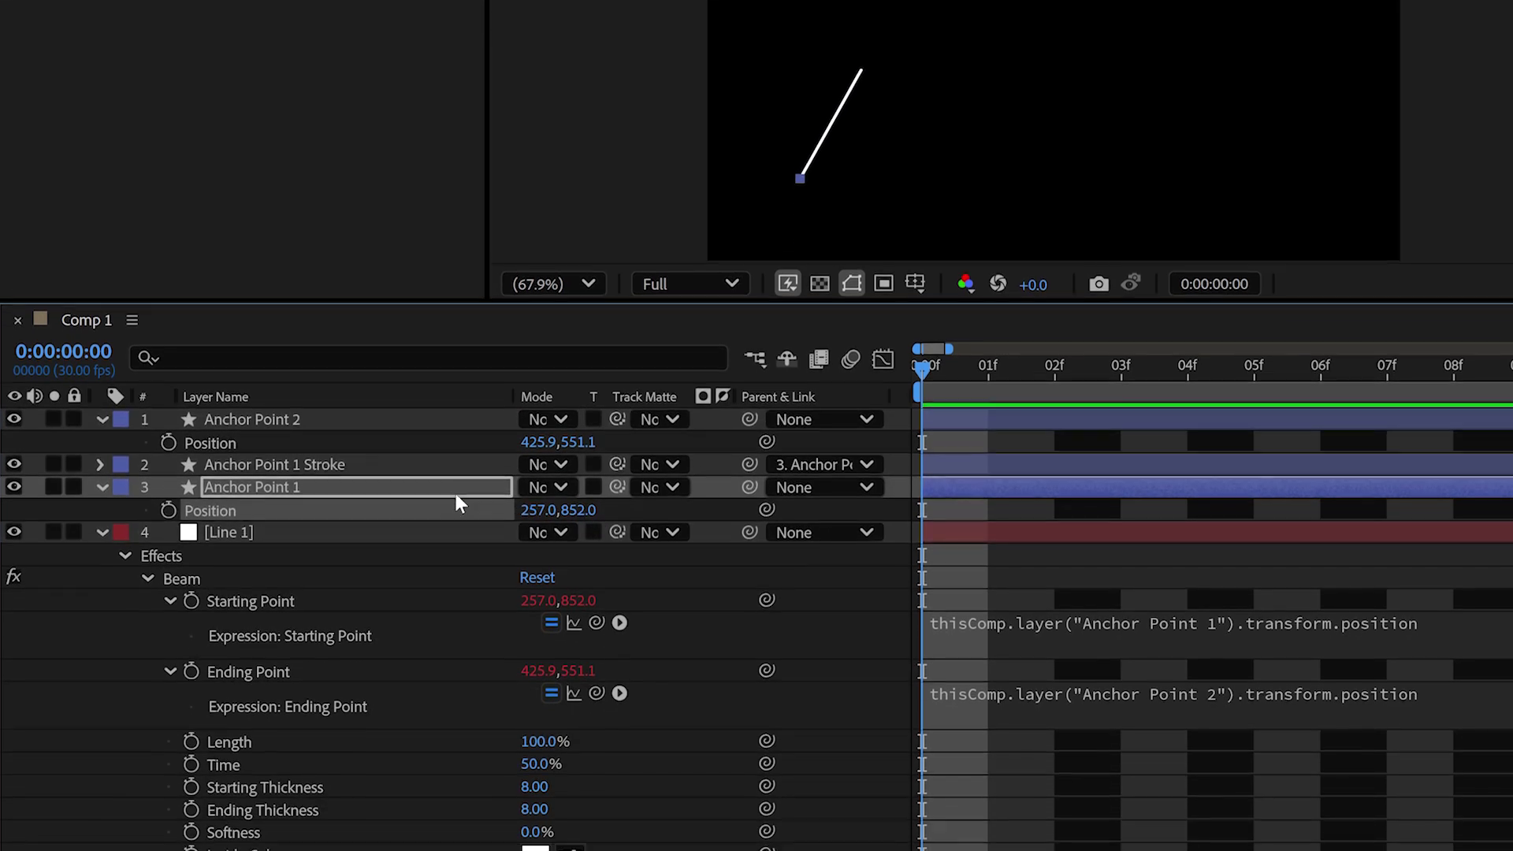
Keyframe the beam's Time at 0% on frame 5, Anchor Point 1's scale keyframe
click(457, 495)
key(s)
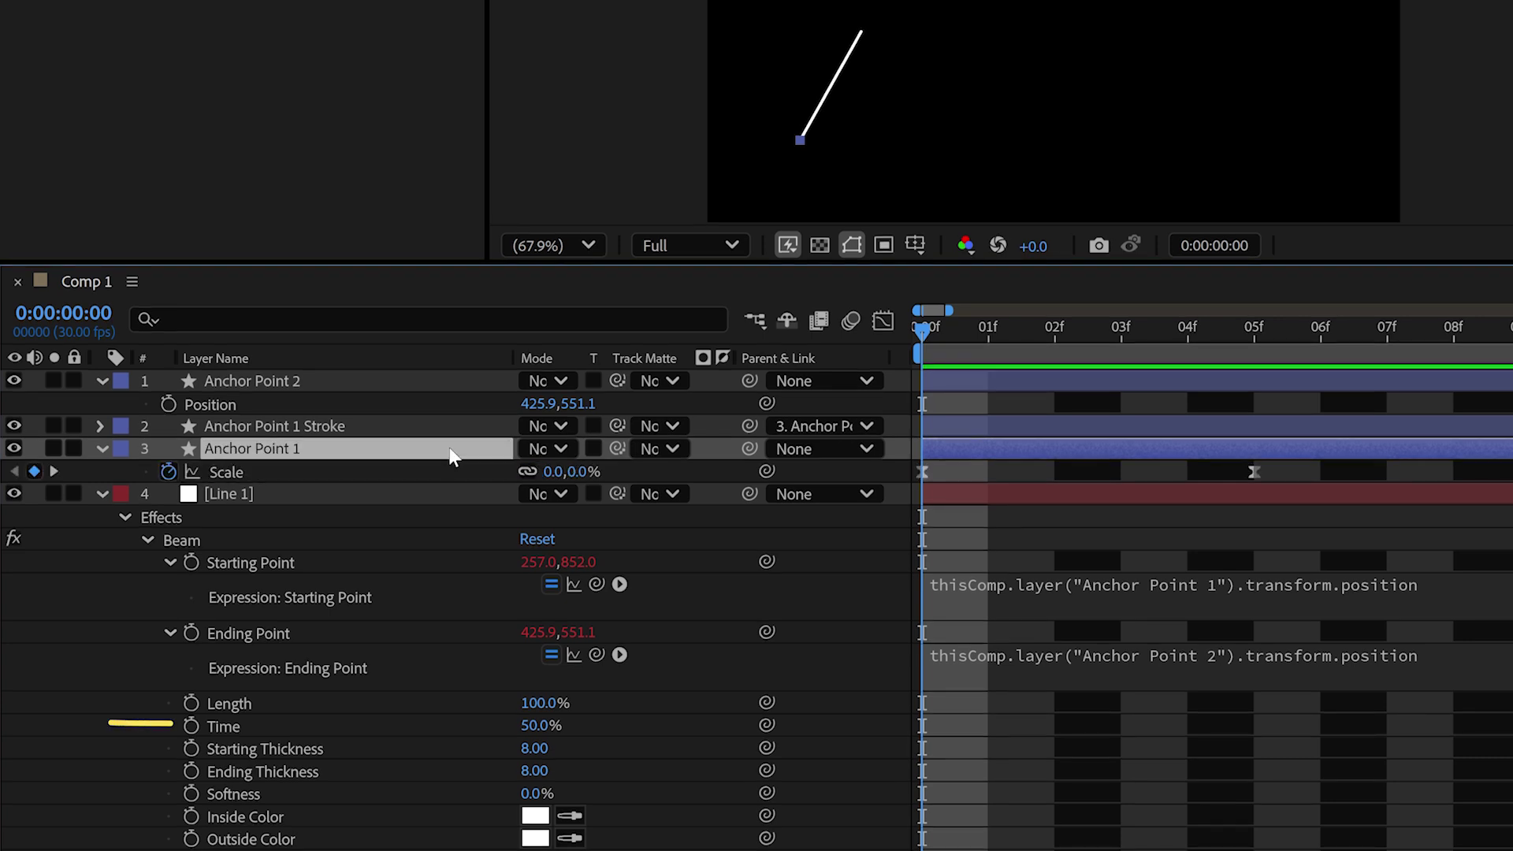
scroll(294, 469, right, 1)
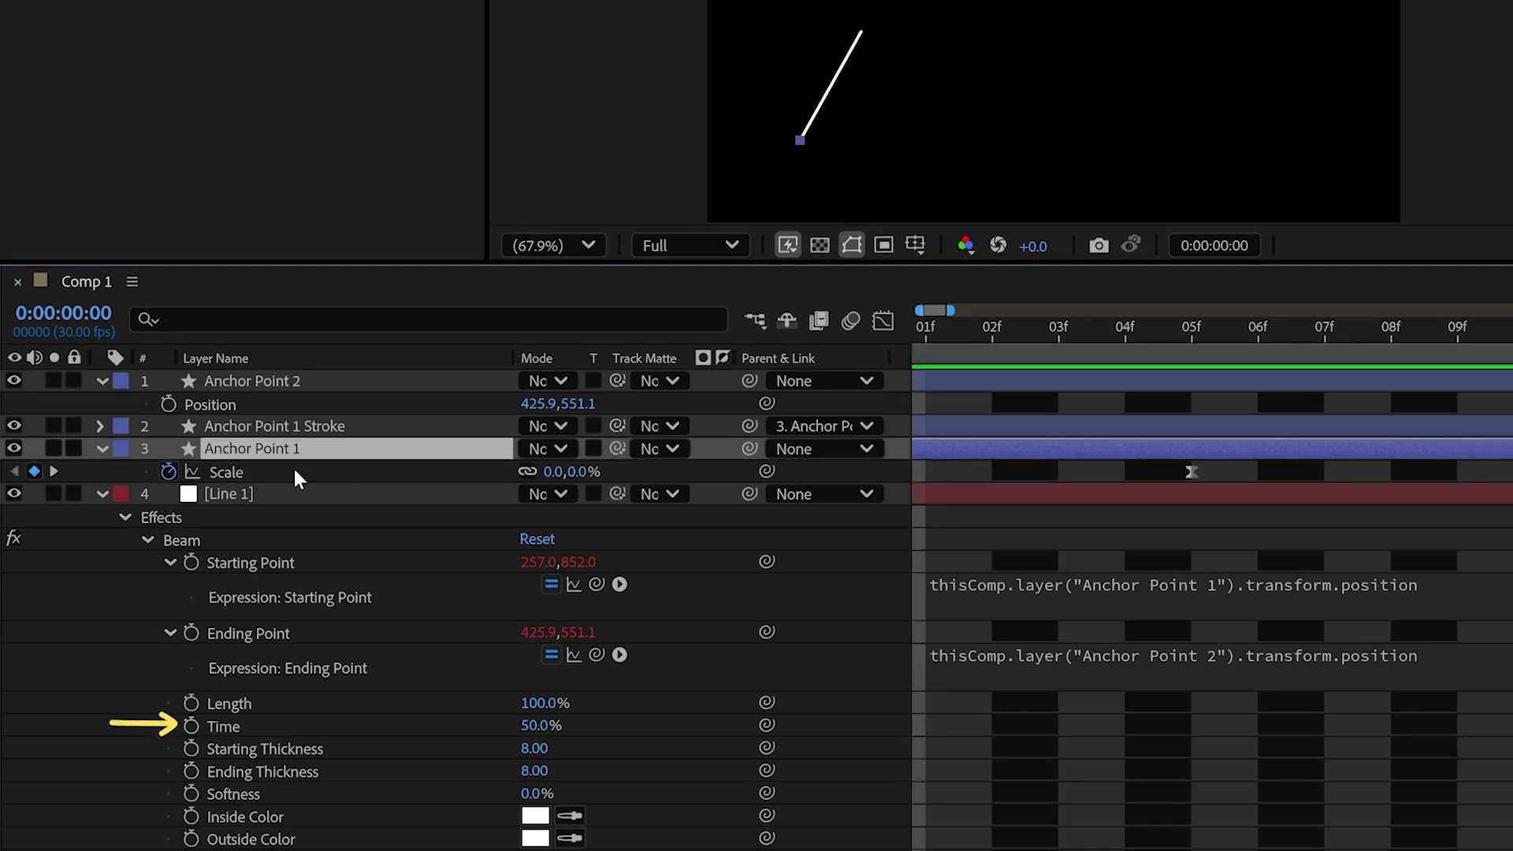
click(53, 472)
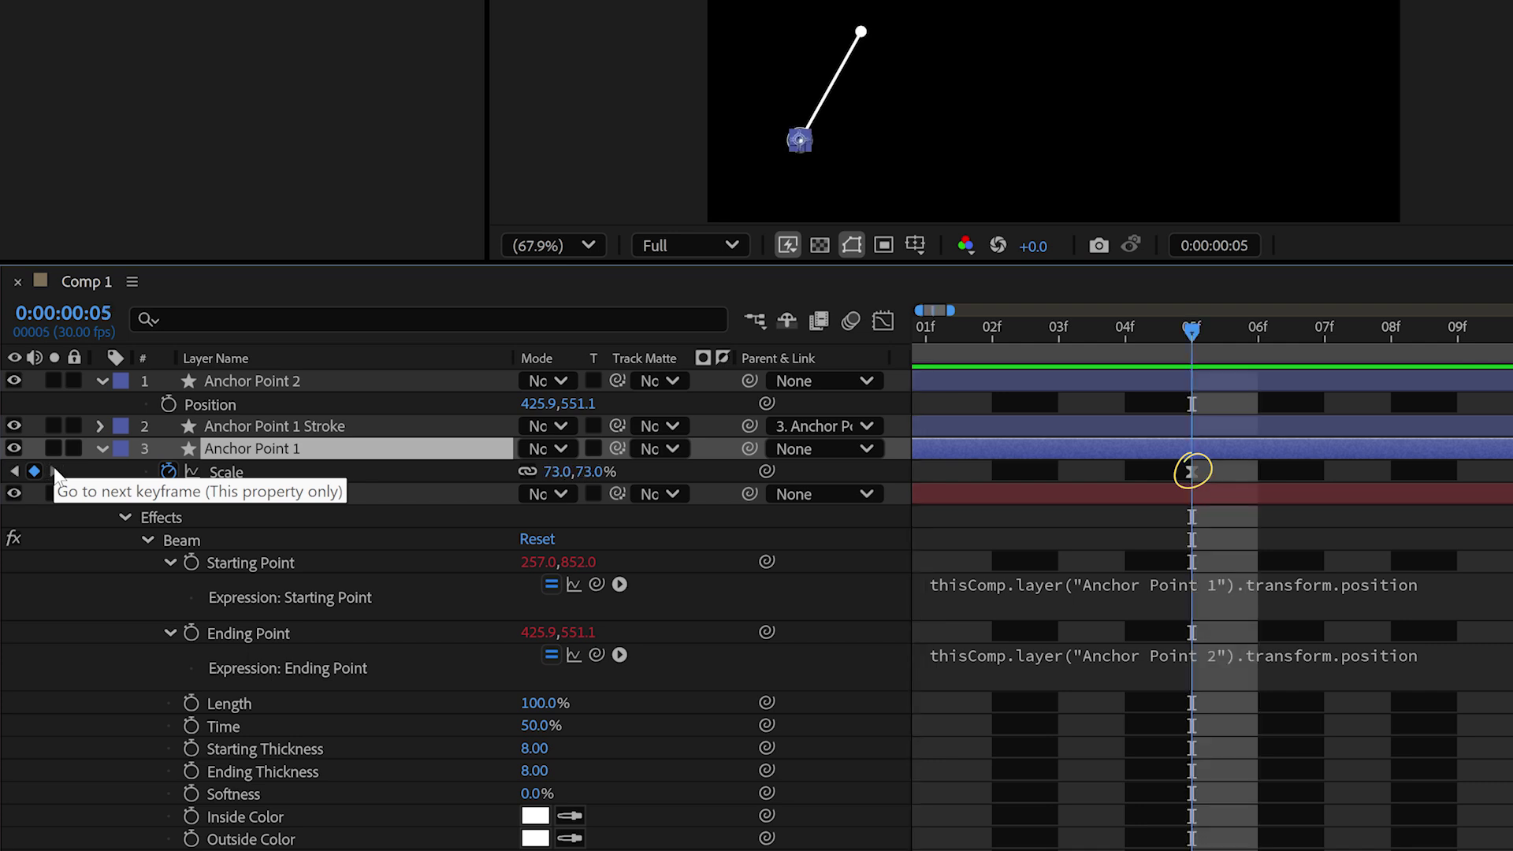
click(532, 725)
text(0)
key(Return)
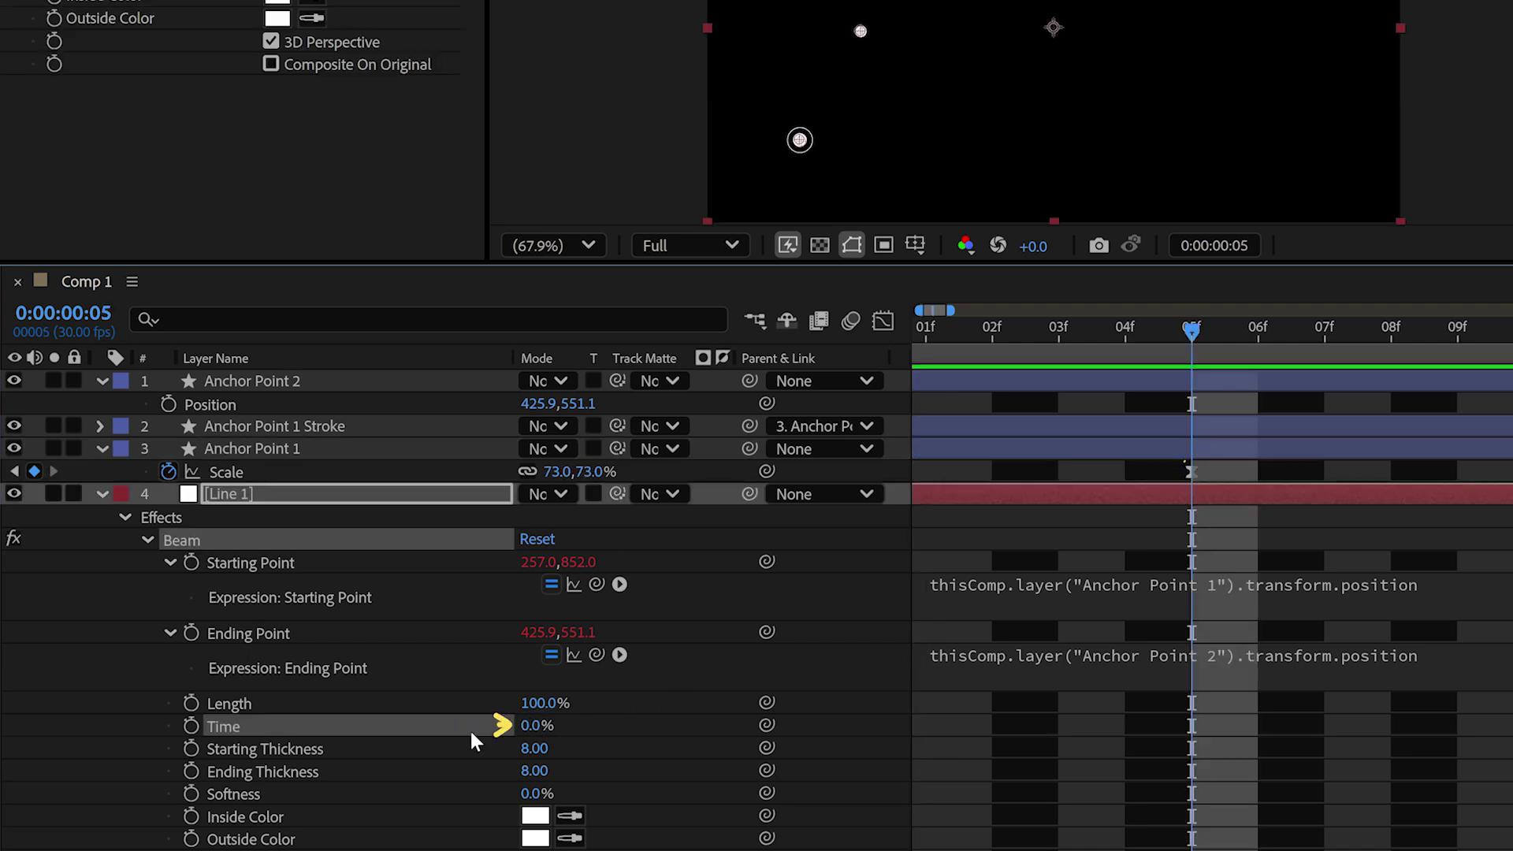
click(191, 726)
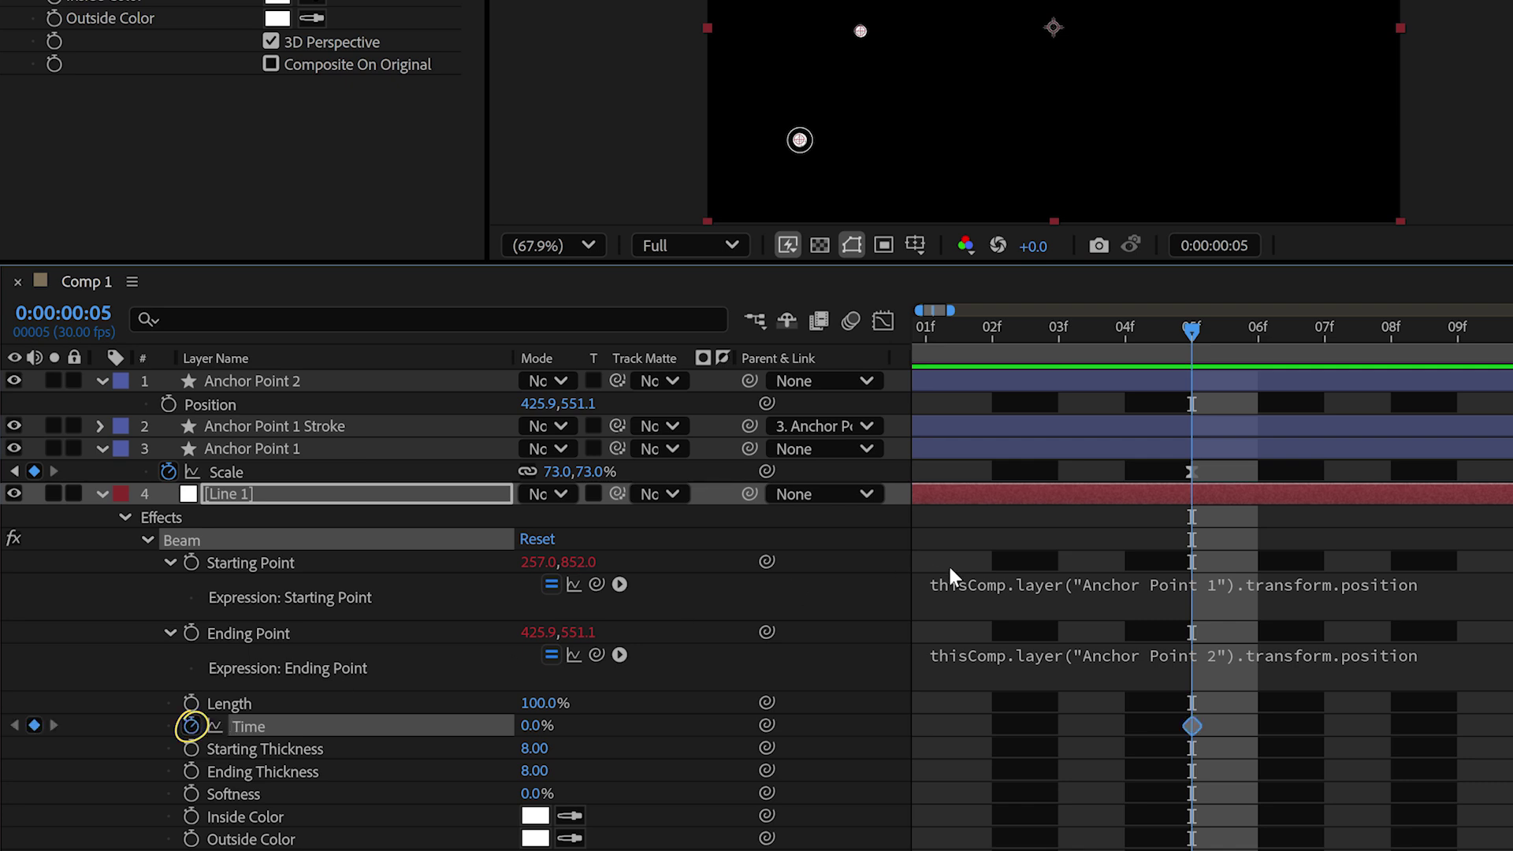
Set beam Time to 50% at frame 15 and ease both Time keyframes
drag(1197, 335, 1274, 325)
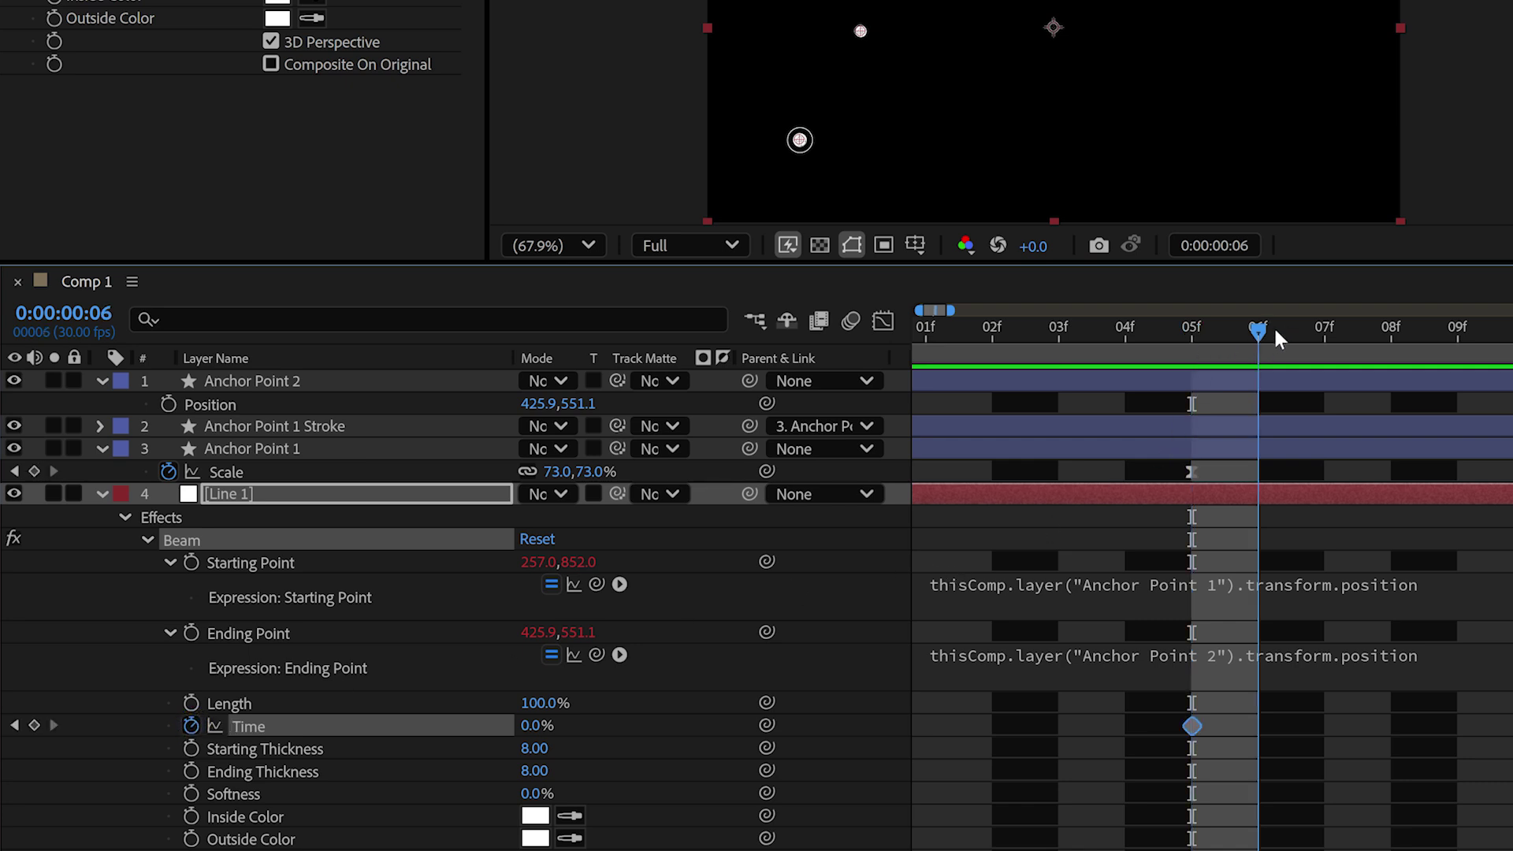
key(minus)
mouse_move(1059, 330)
mouse_down()
mouse_move(1157, 336)
mouse_move(1332, 310)
mouse_up()
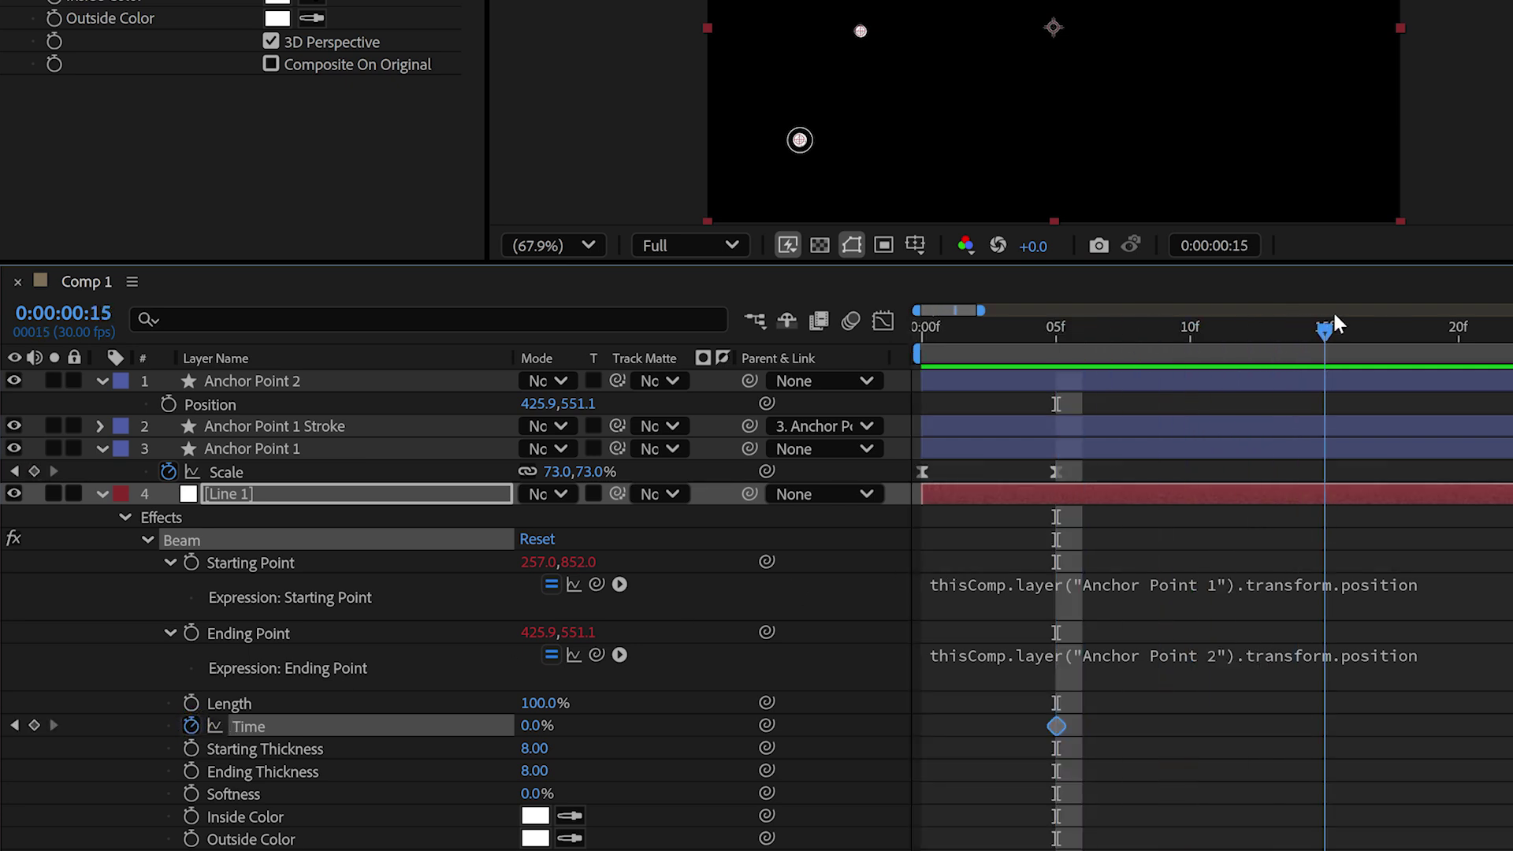
click(534, 727)
text(50)
key(Return)
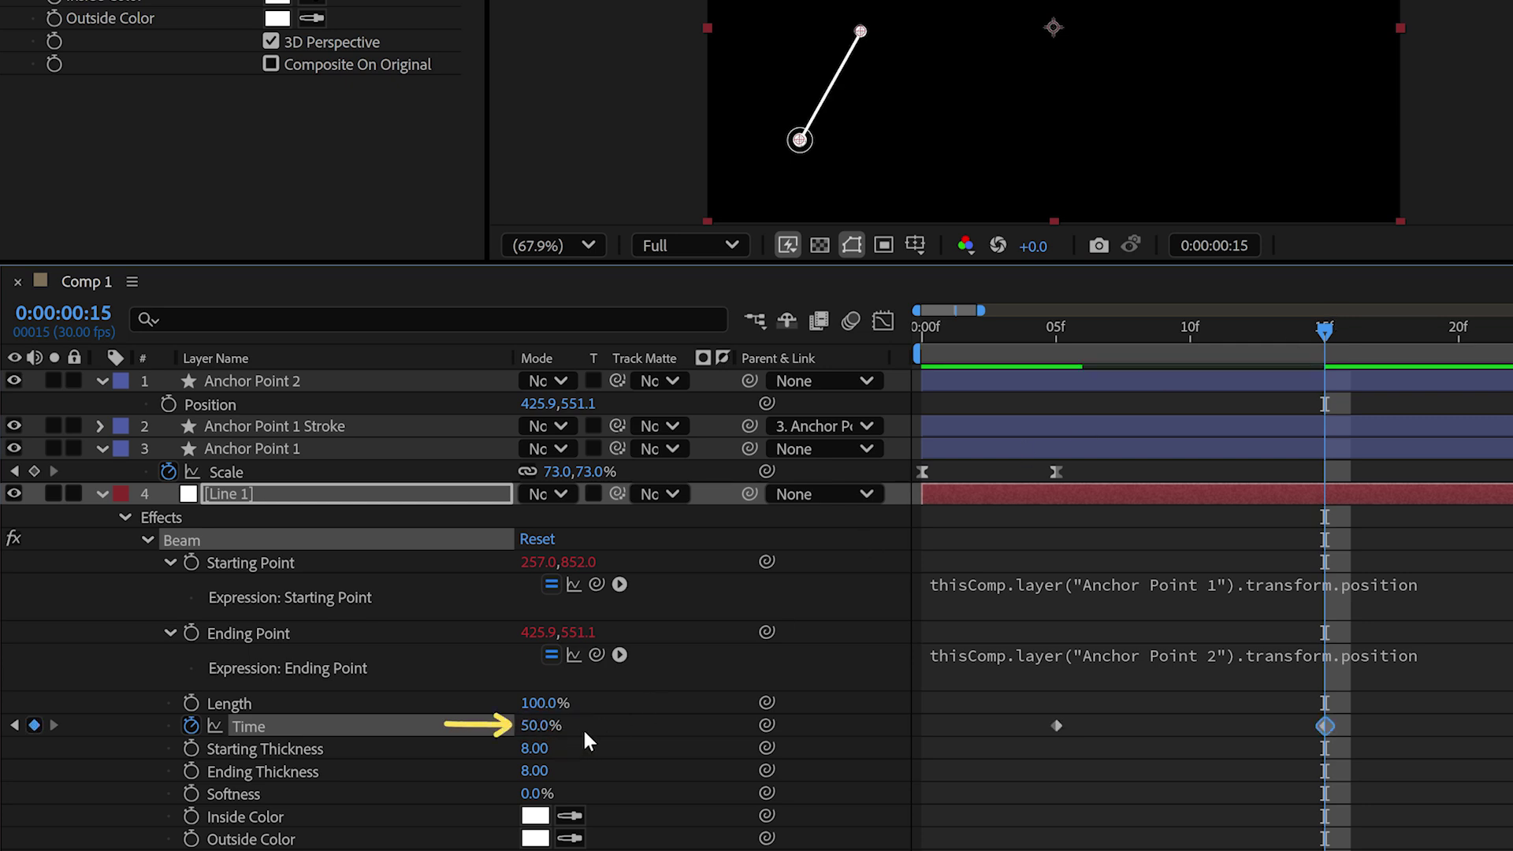
key(F9)
drag(1009, 709, 1403, 766)
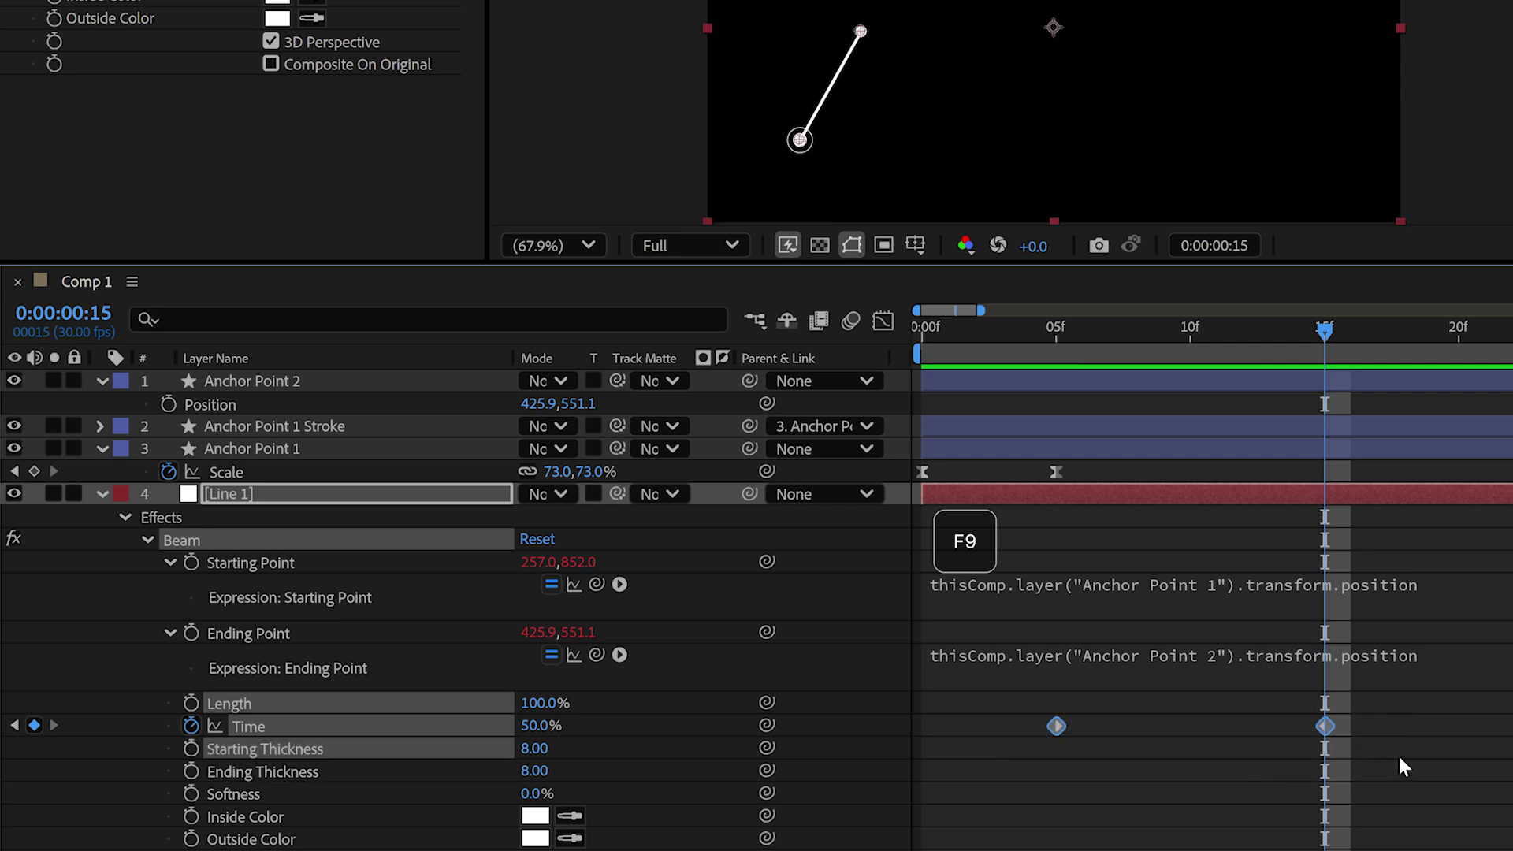
key(F9)
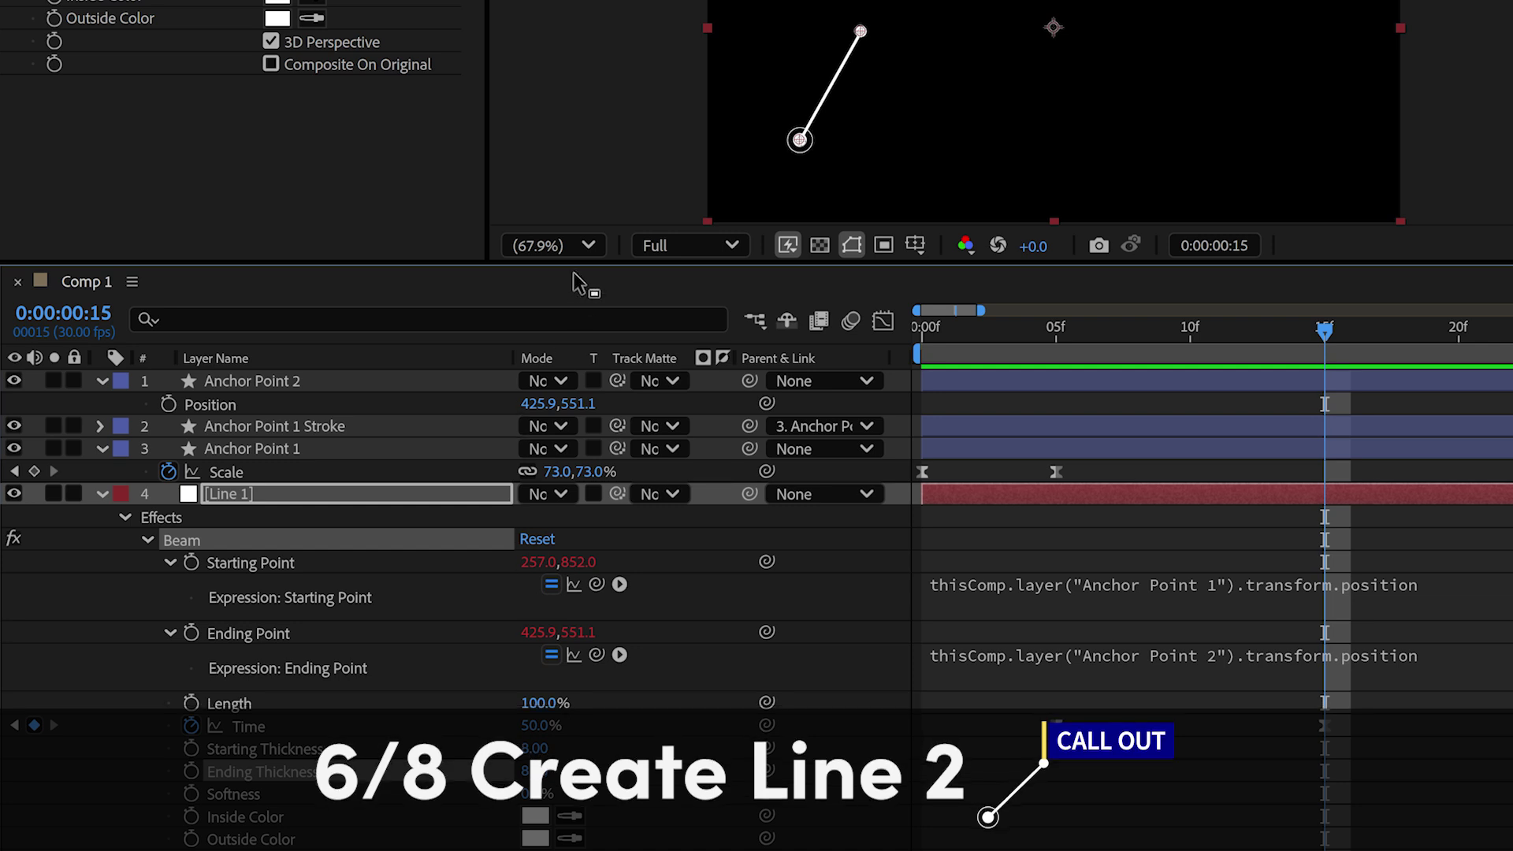
click(578, 249)
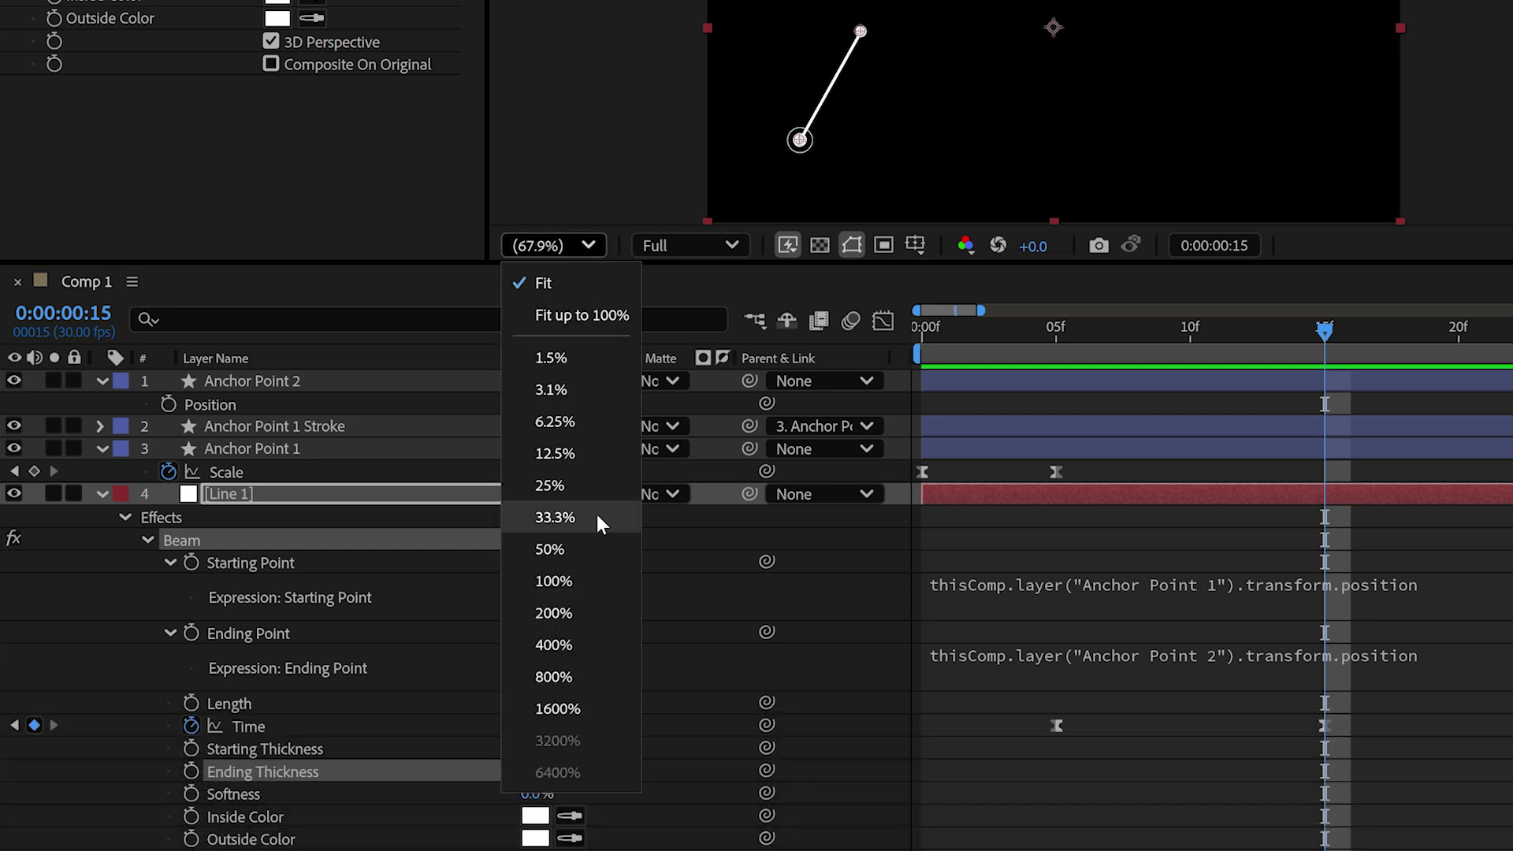
key(h)
click(592, 566)
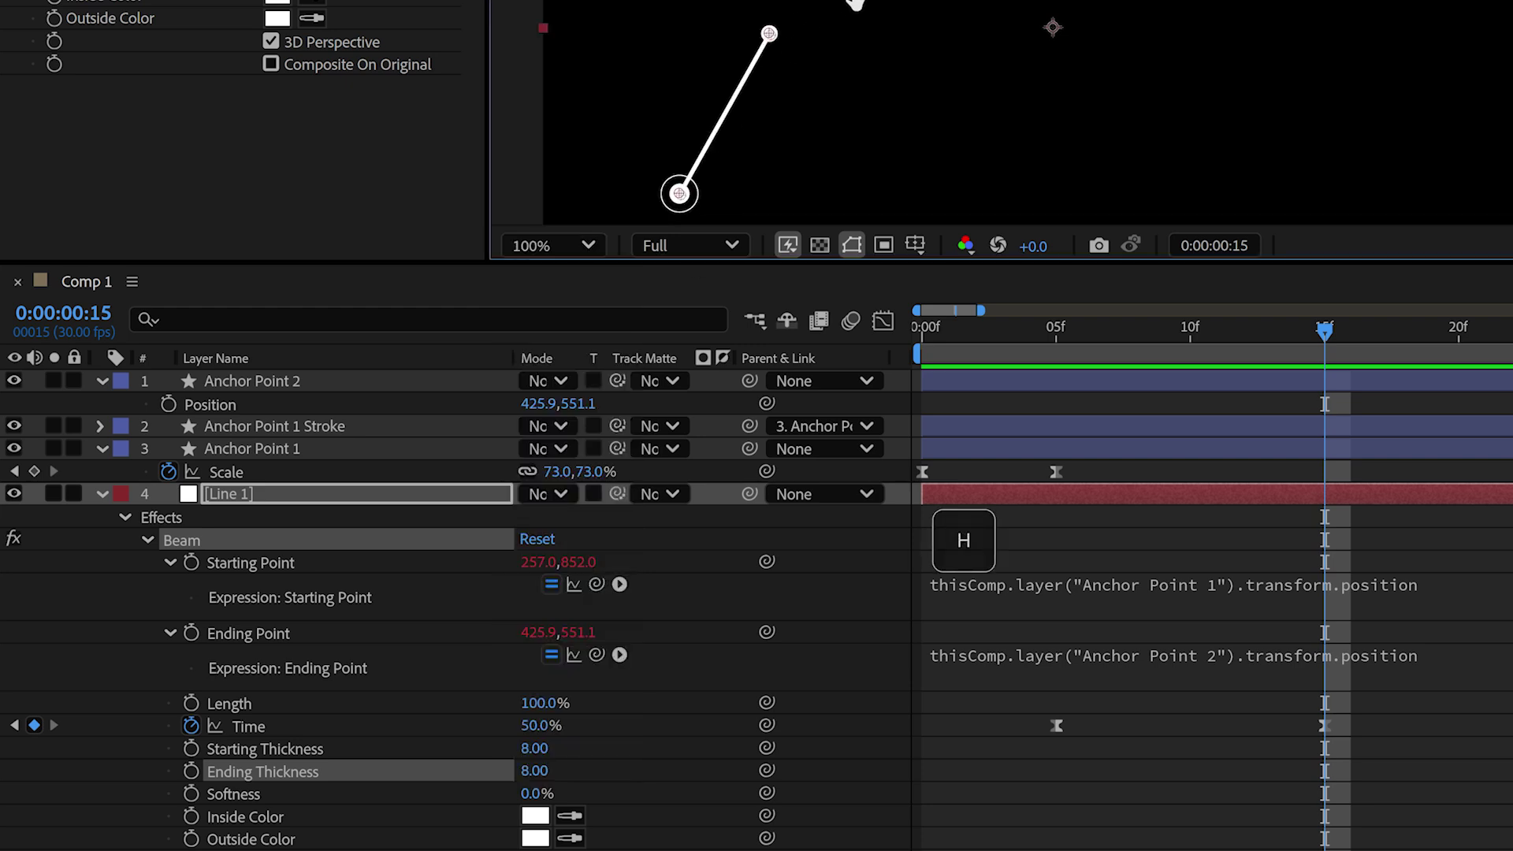
mouse_move(828, 3)
mouse_down()
mouse_move(824, 82)
mouse_move(793, 71)
mouse_up()
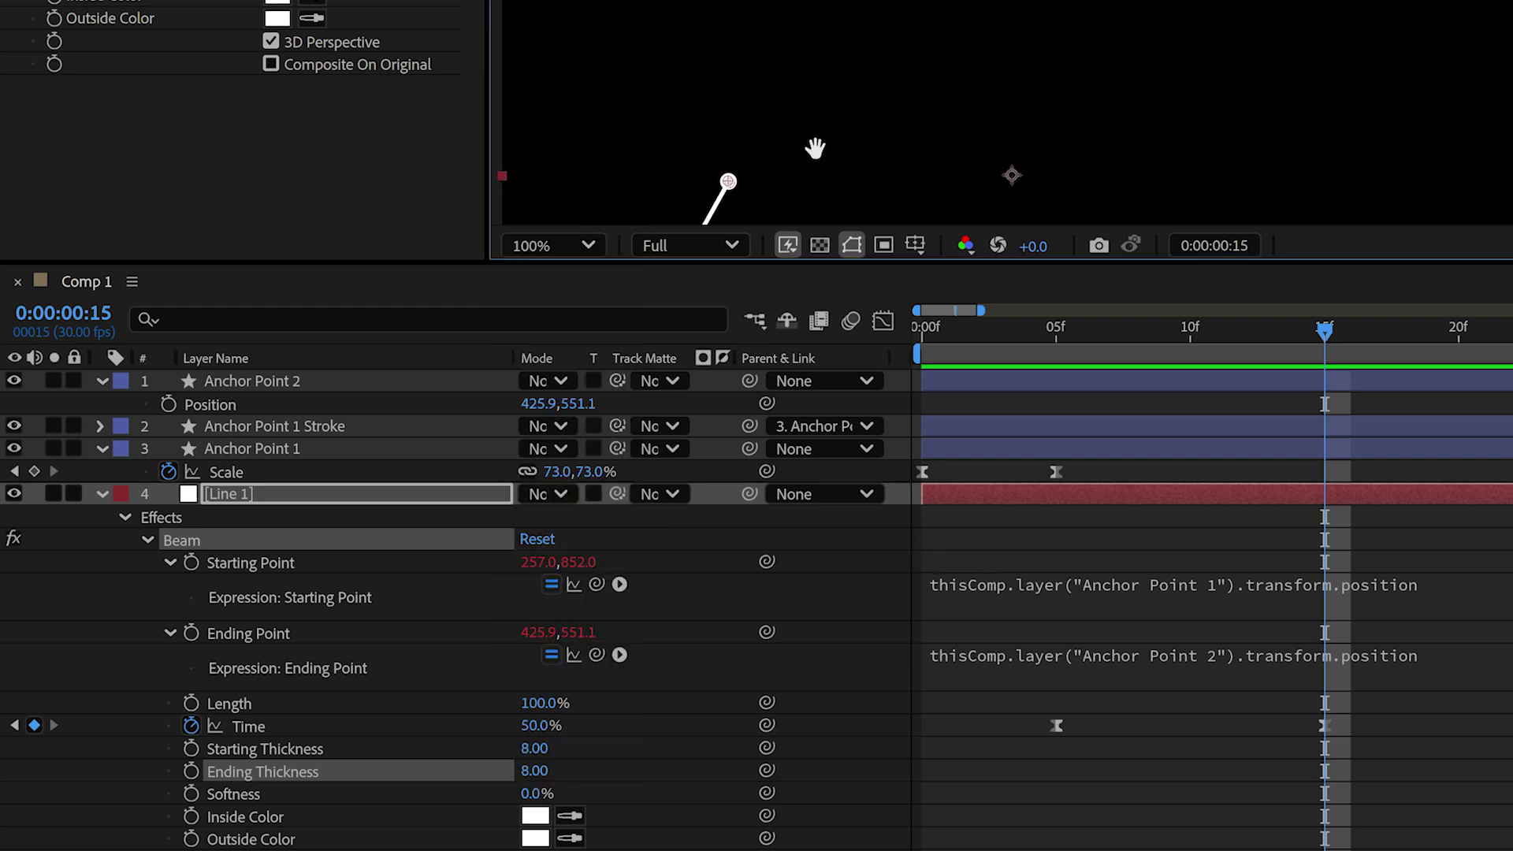
click(102, 493)
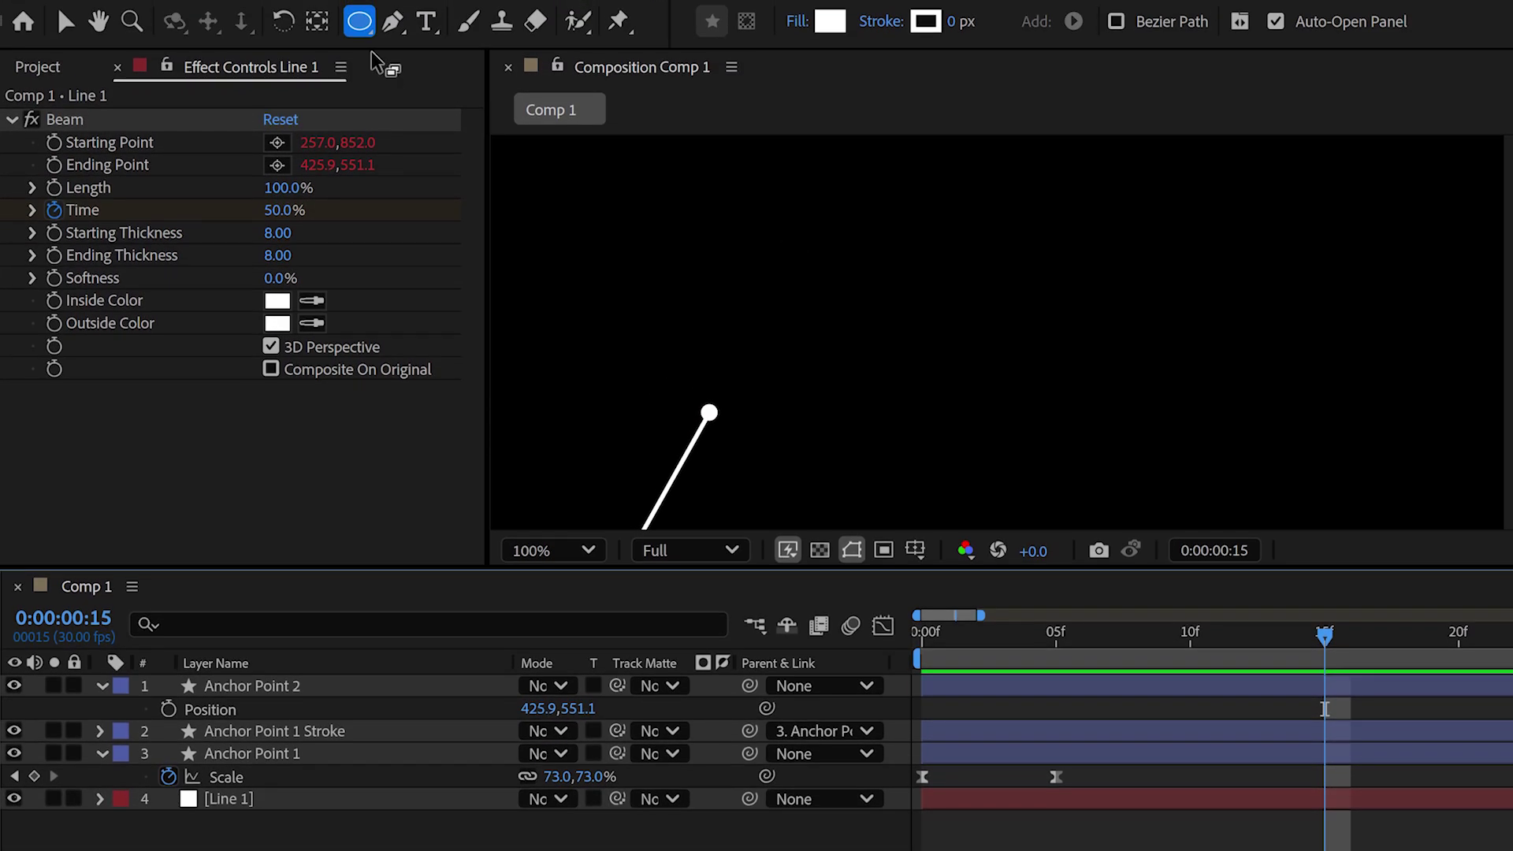
Draw a tall rectangle above the second anchor point with the Rectangle Tool
click(359, 21)
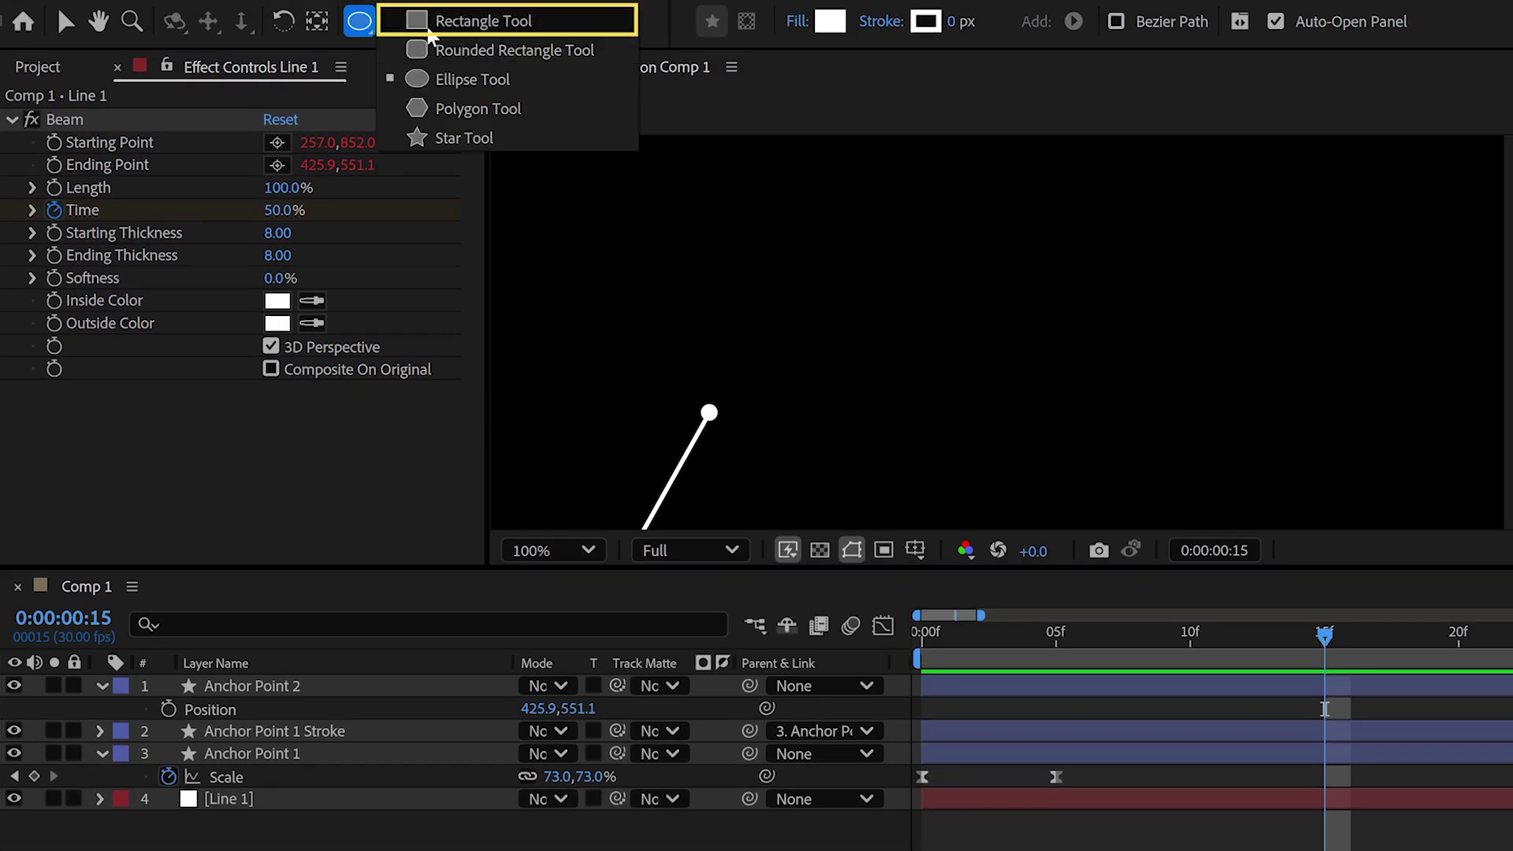
click(427, 28)
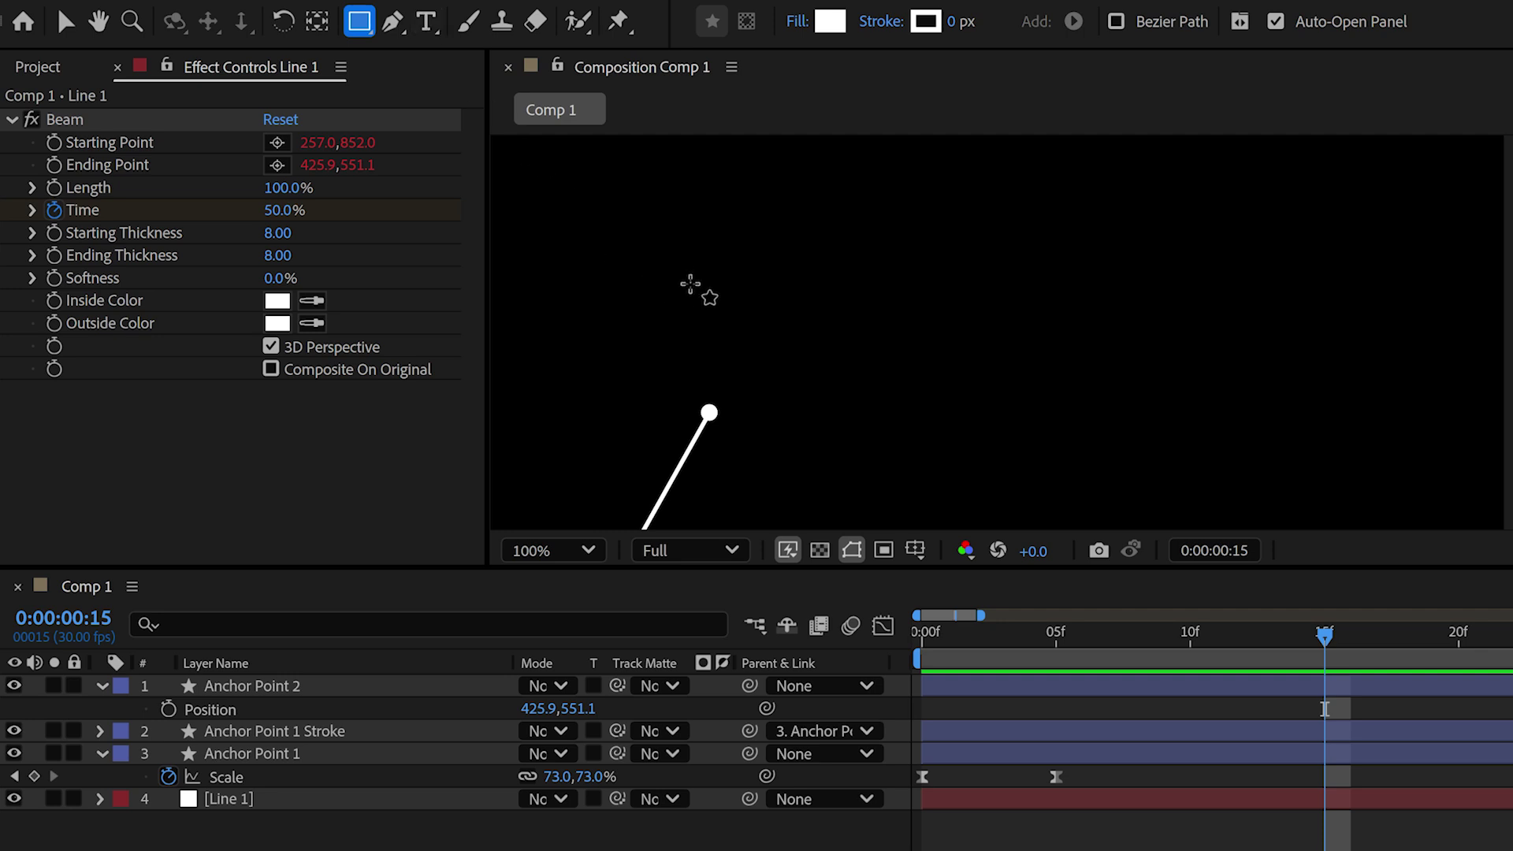
drag(699, 273, 719, 413)
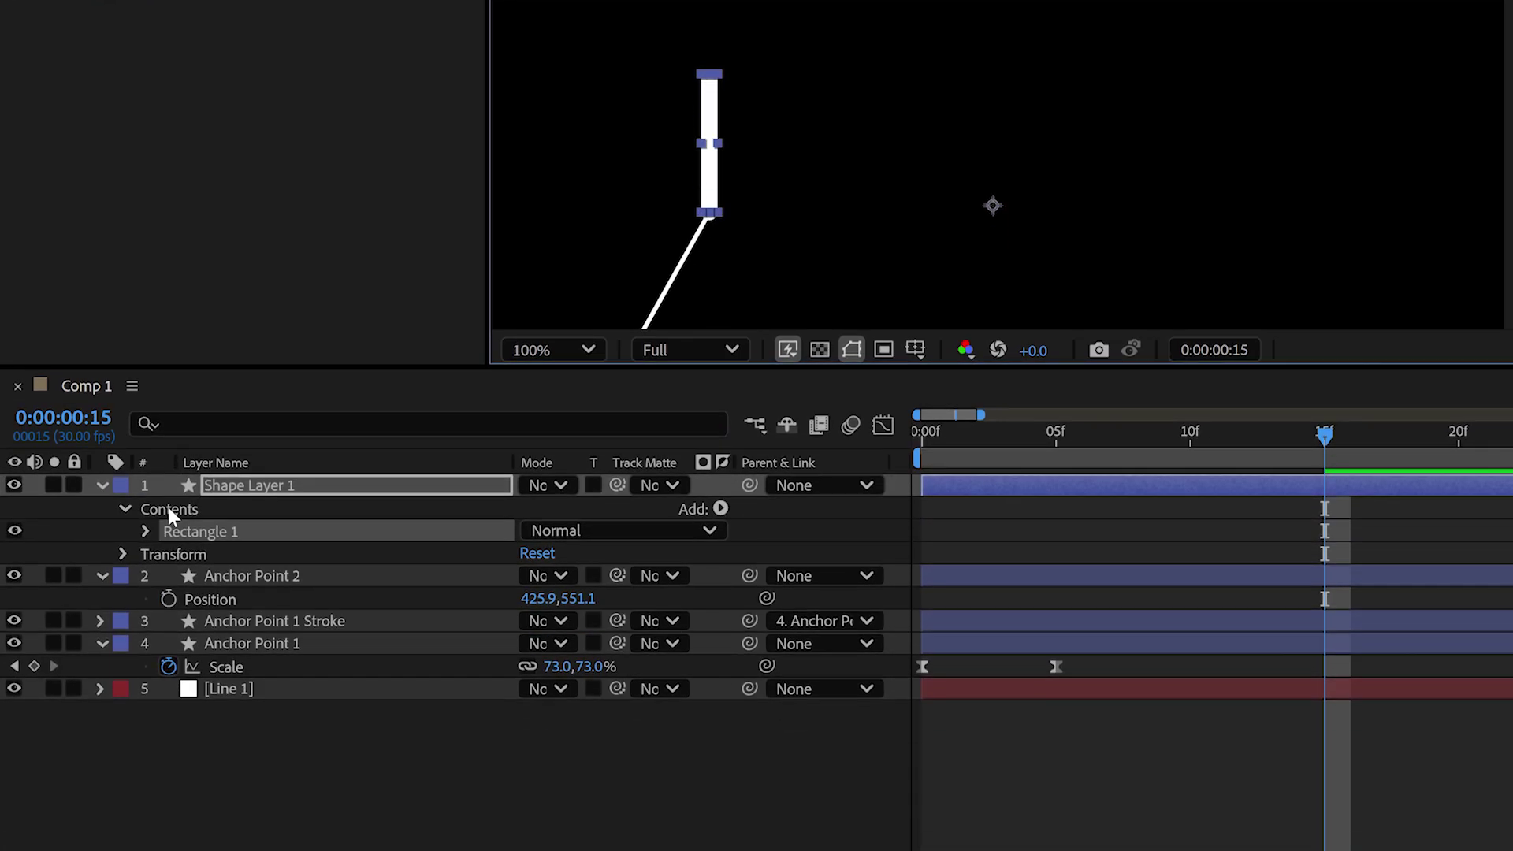
Set Rectangle Path 1 to size 8×132 at position 1,59
click(147, 513)
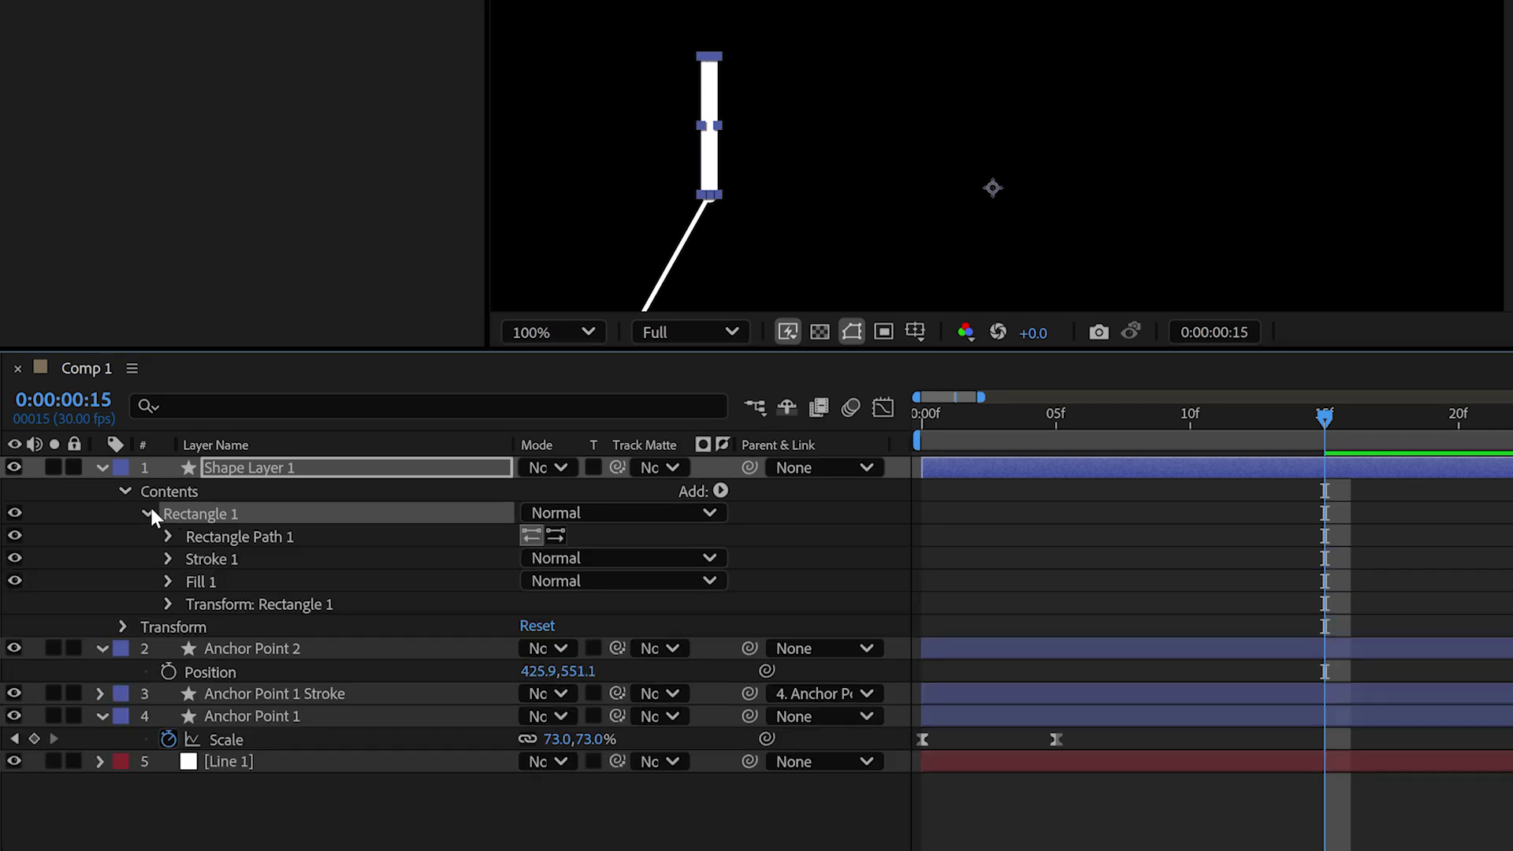
click(169, 537)
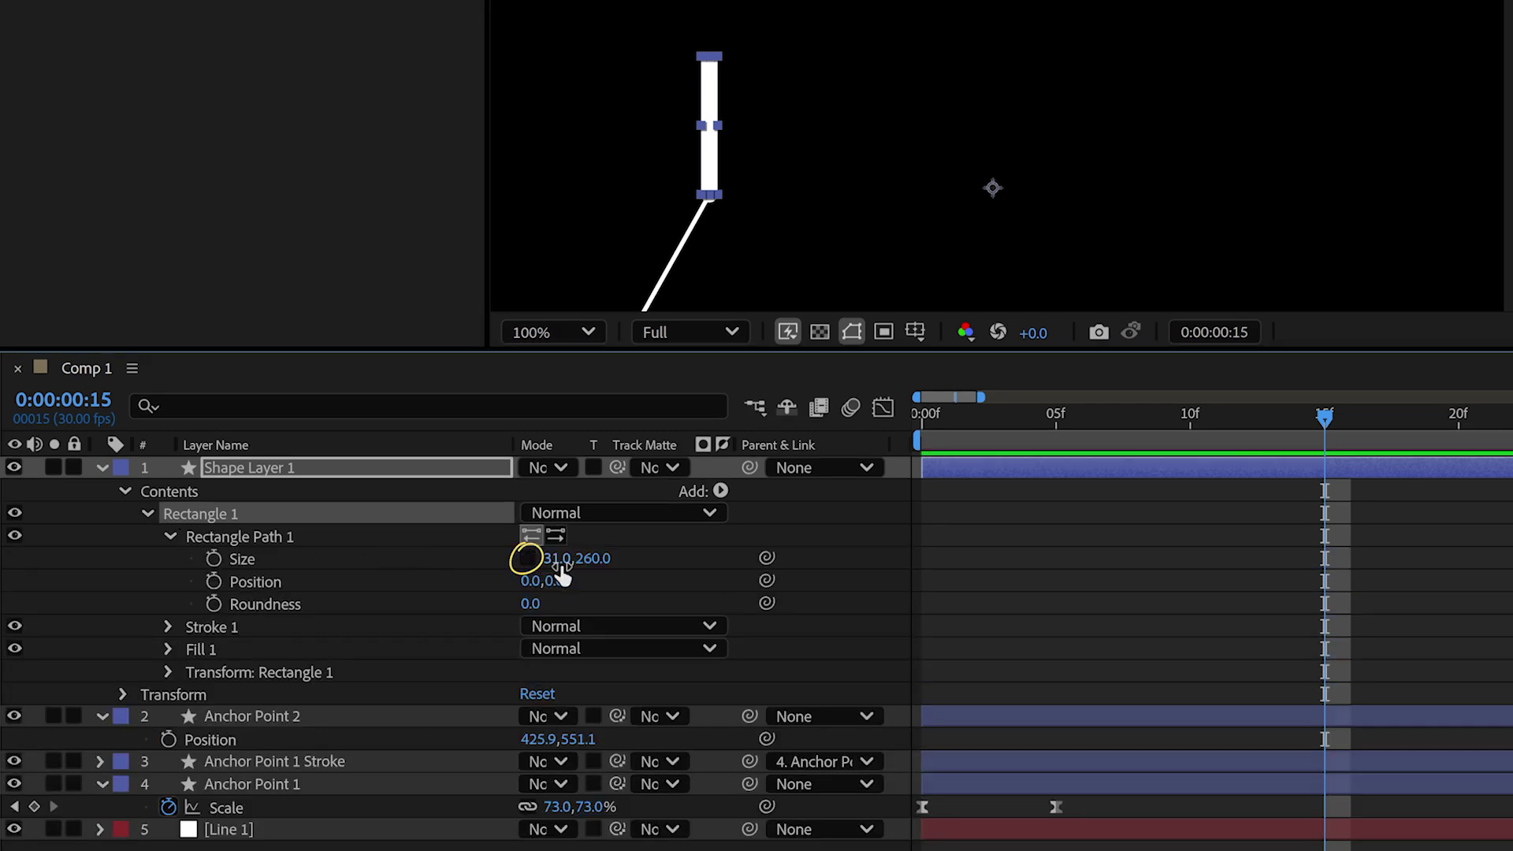
drag(562, 559, 533, 561)
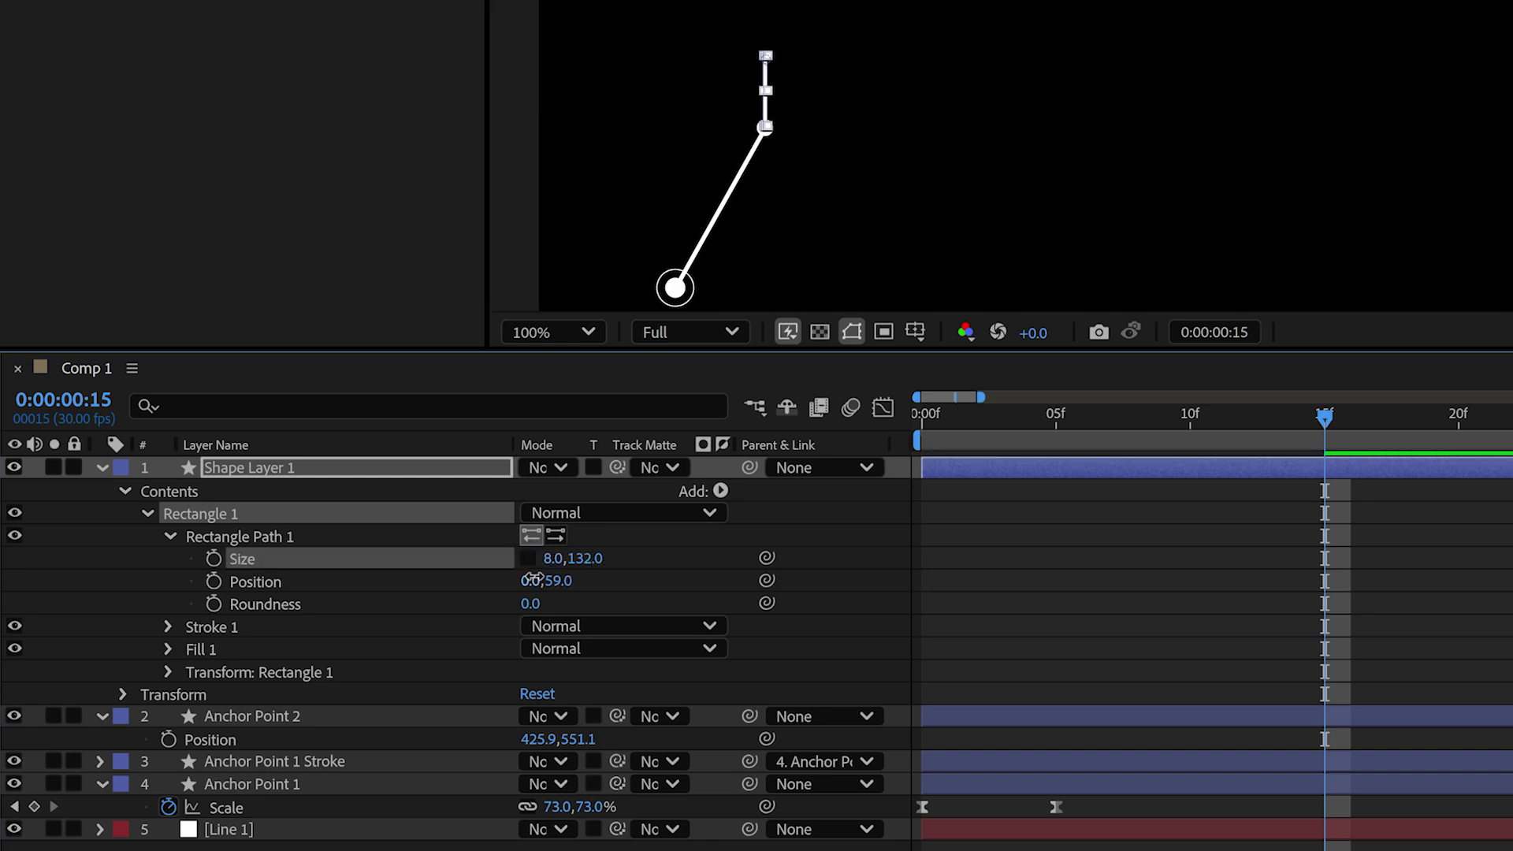
drag(533, 581, 533, 580)
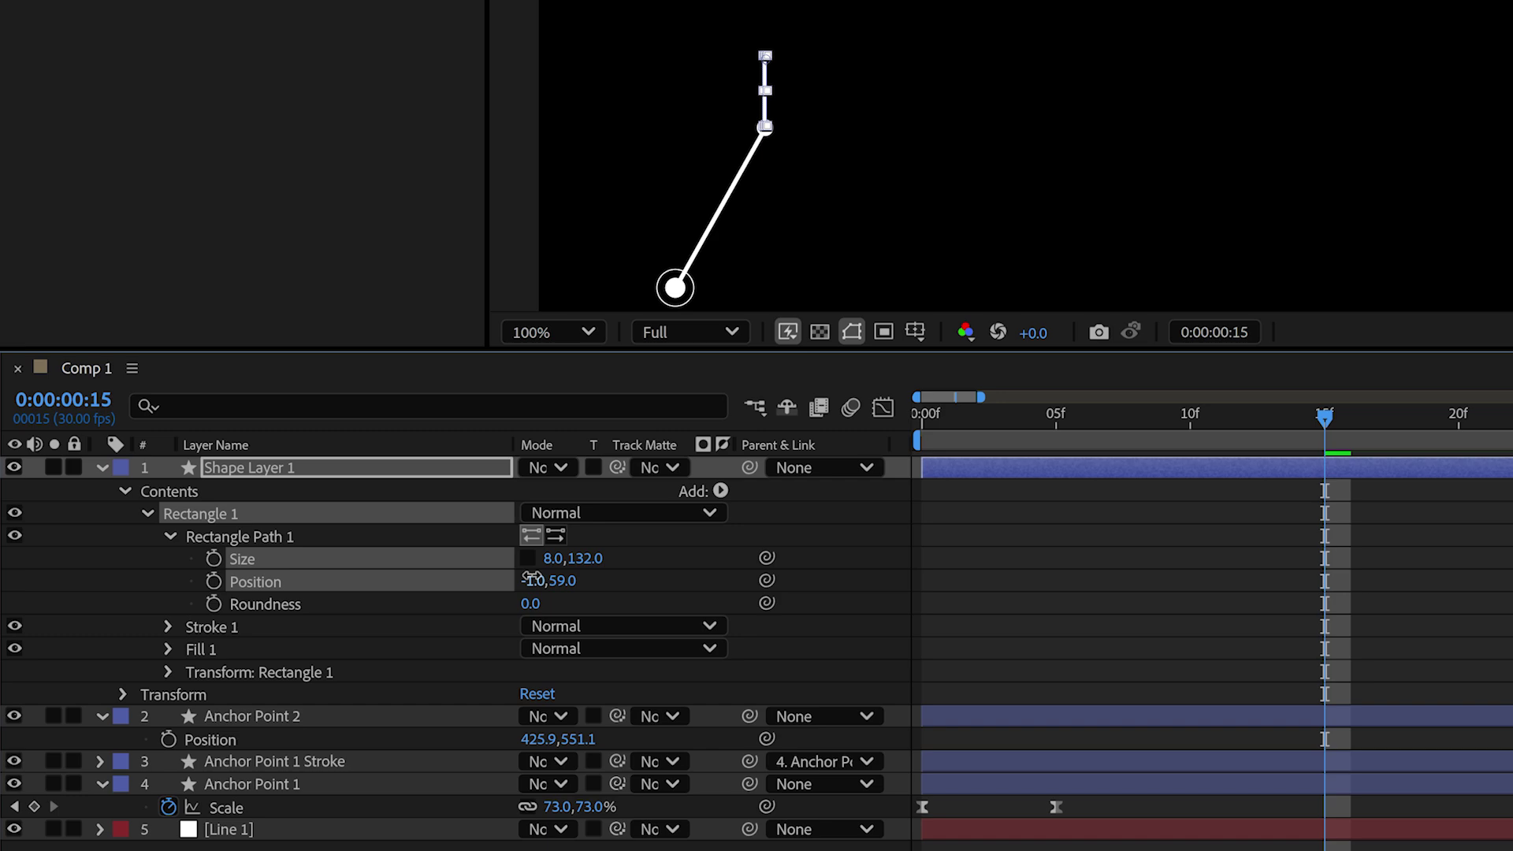
Rename the rectangle layer to 'Line 2' and set its parent to 2. Anchor Point 2
right_click(290, 467)
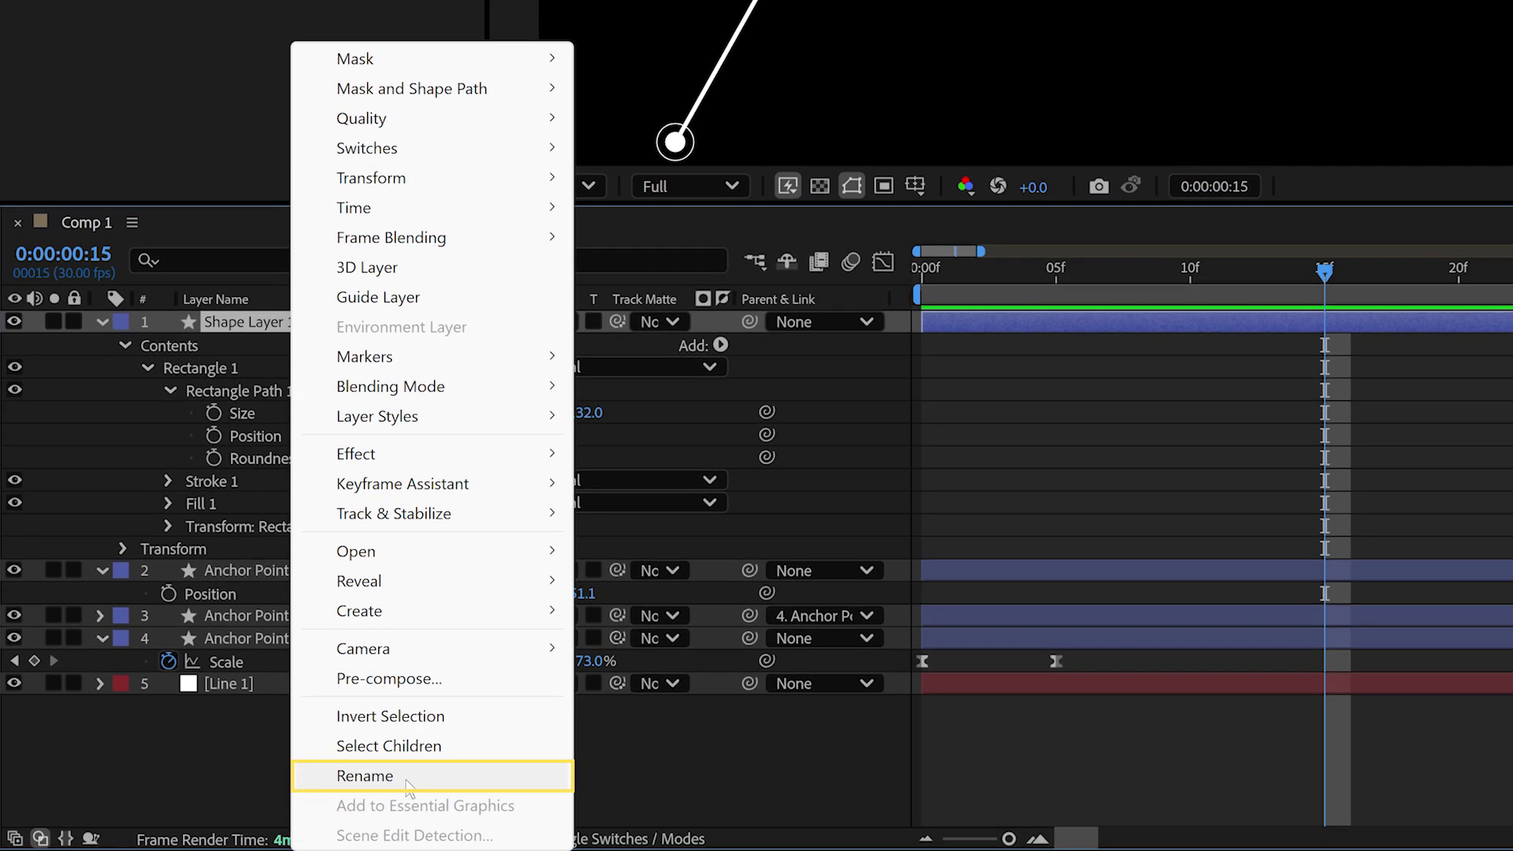
click(364, 776)
text(Line 2)
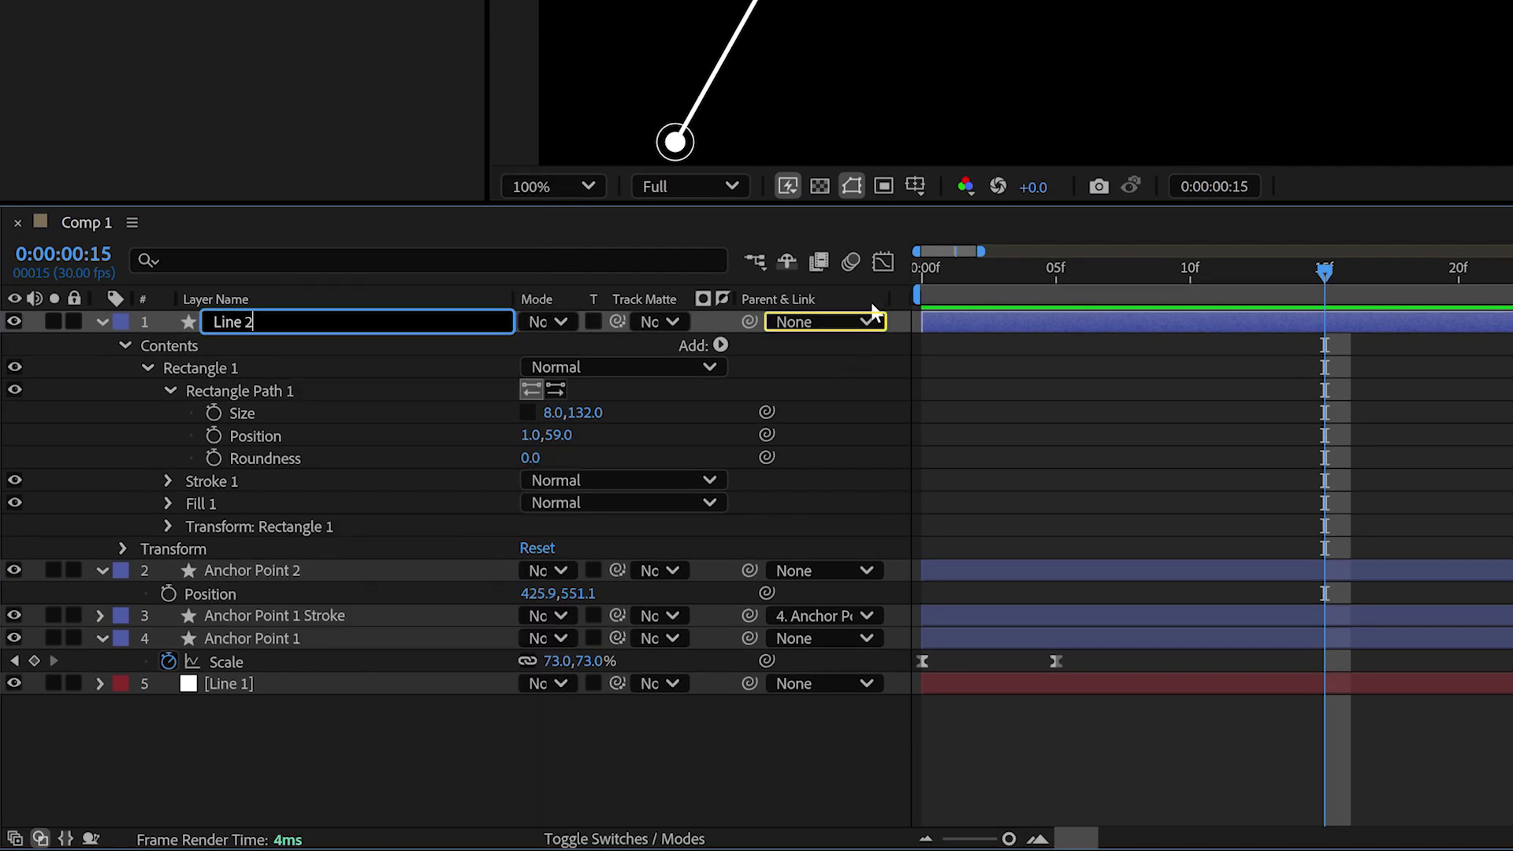
click(872, 322)
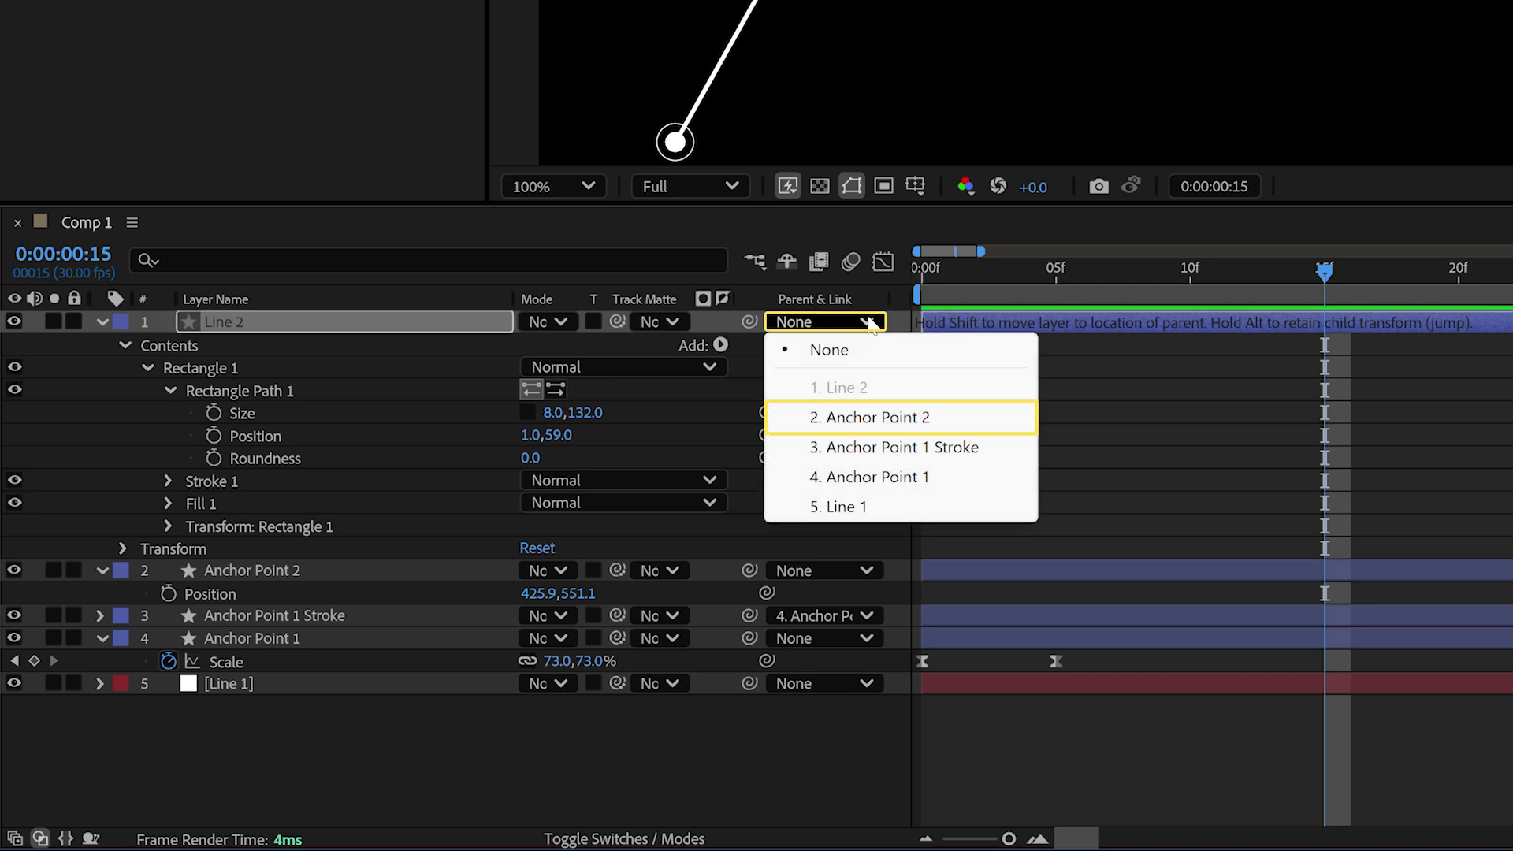
click(873, 418)
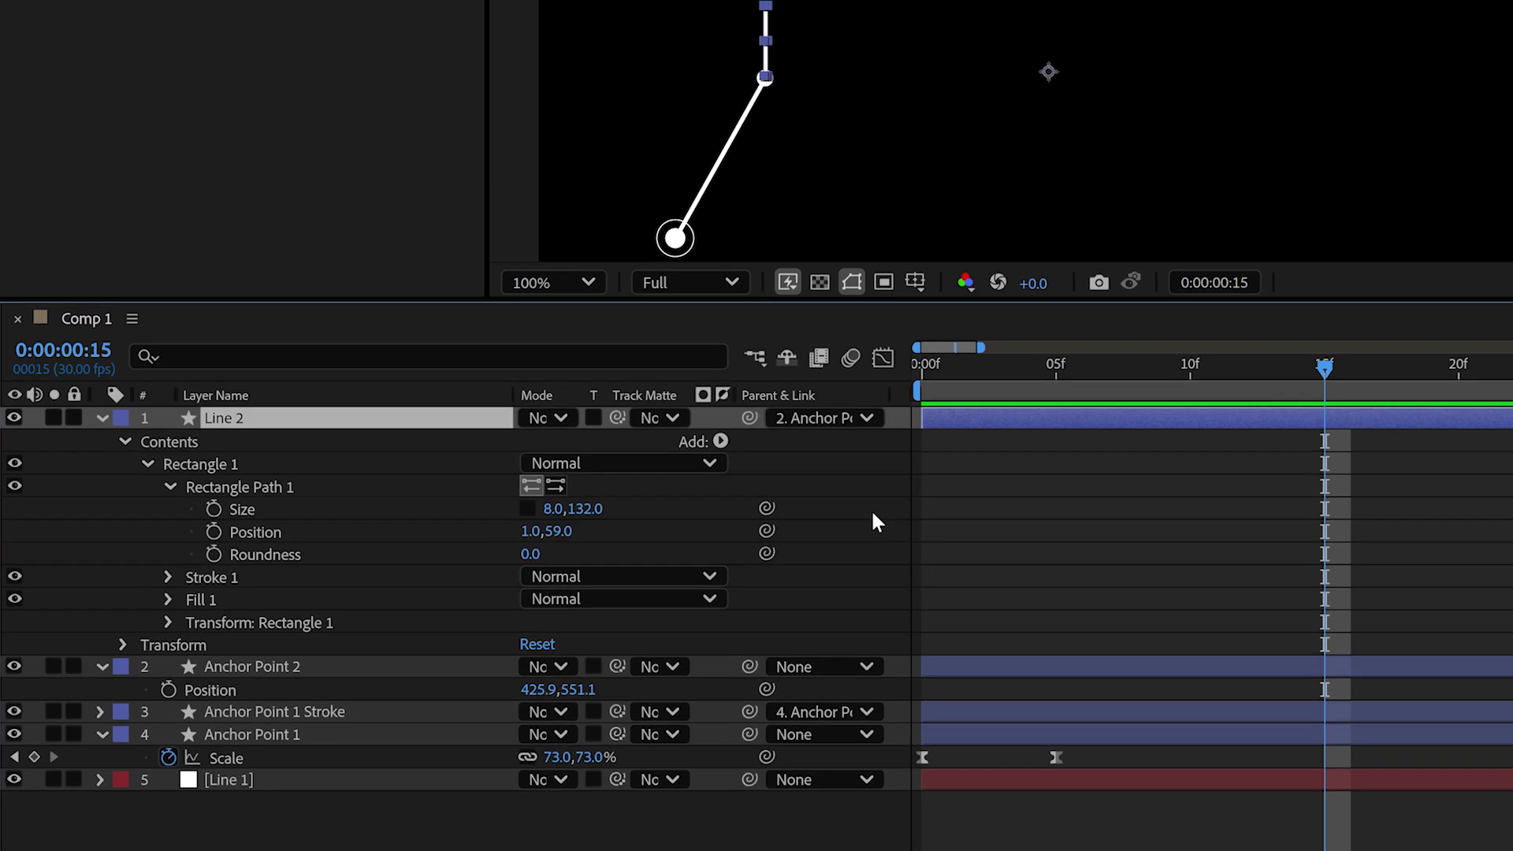
Duplicate Line 2 as 'Line 2 Mask' and make it Line 2's track matte
key(ctrl+d)
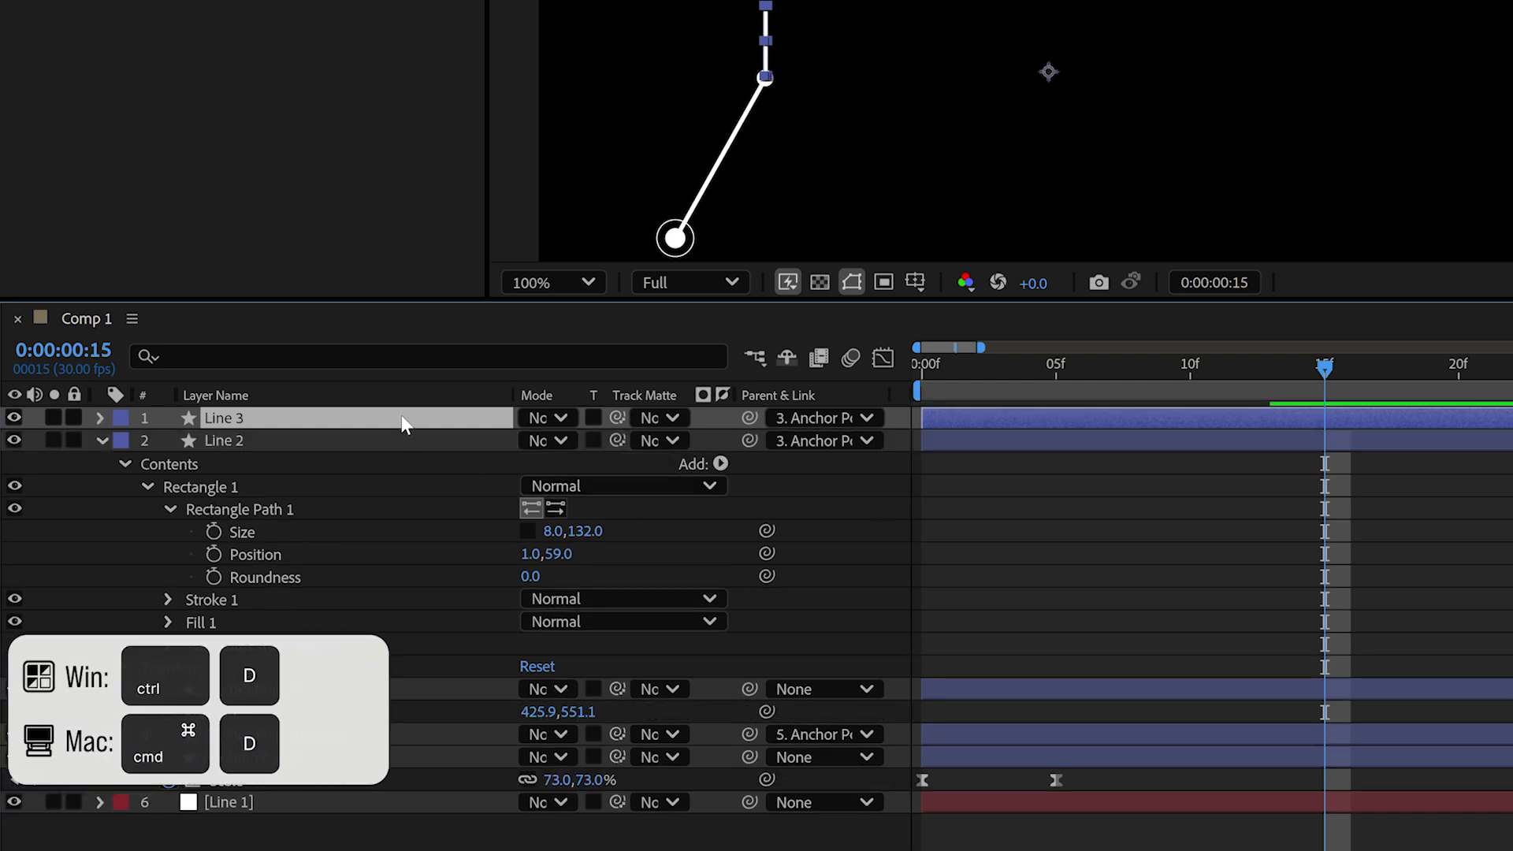
key(Return)
text(Line 2 Mask)
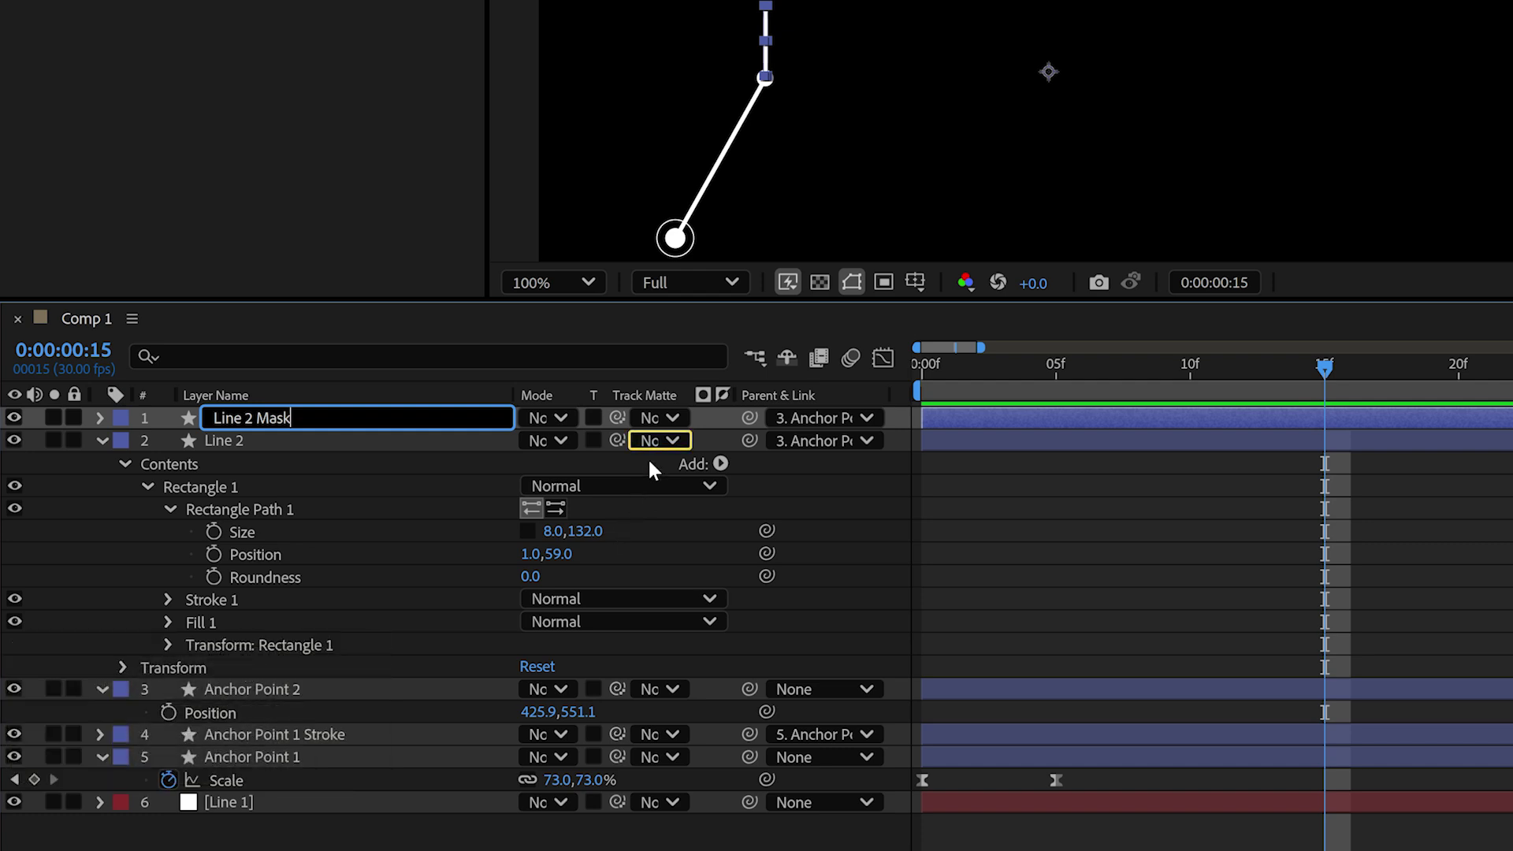
click(674, 441)
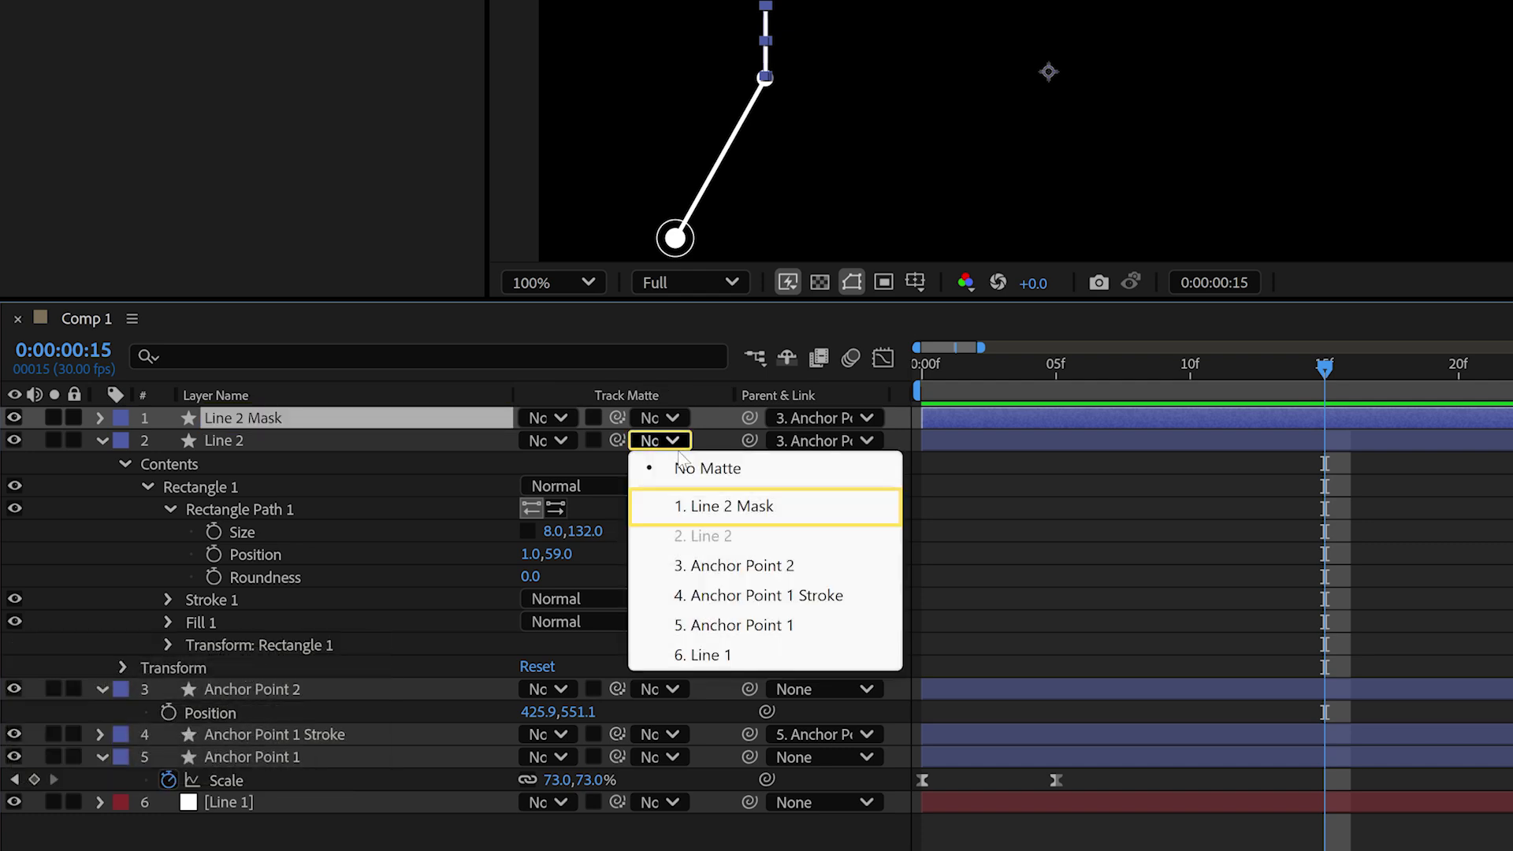
click(697, 509)
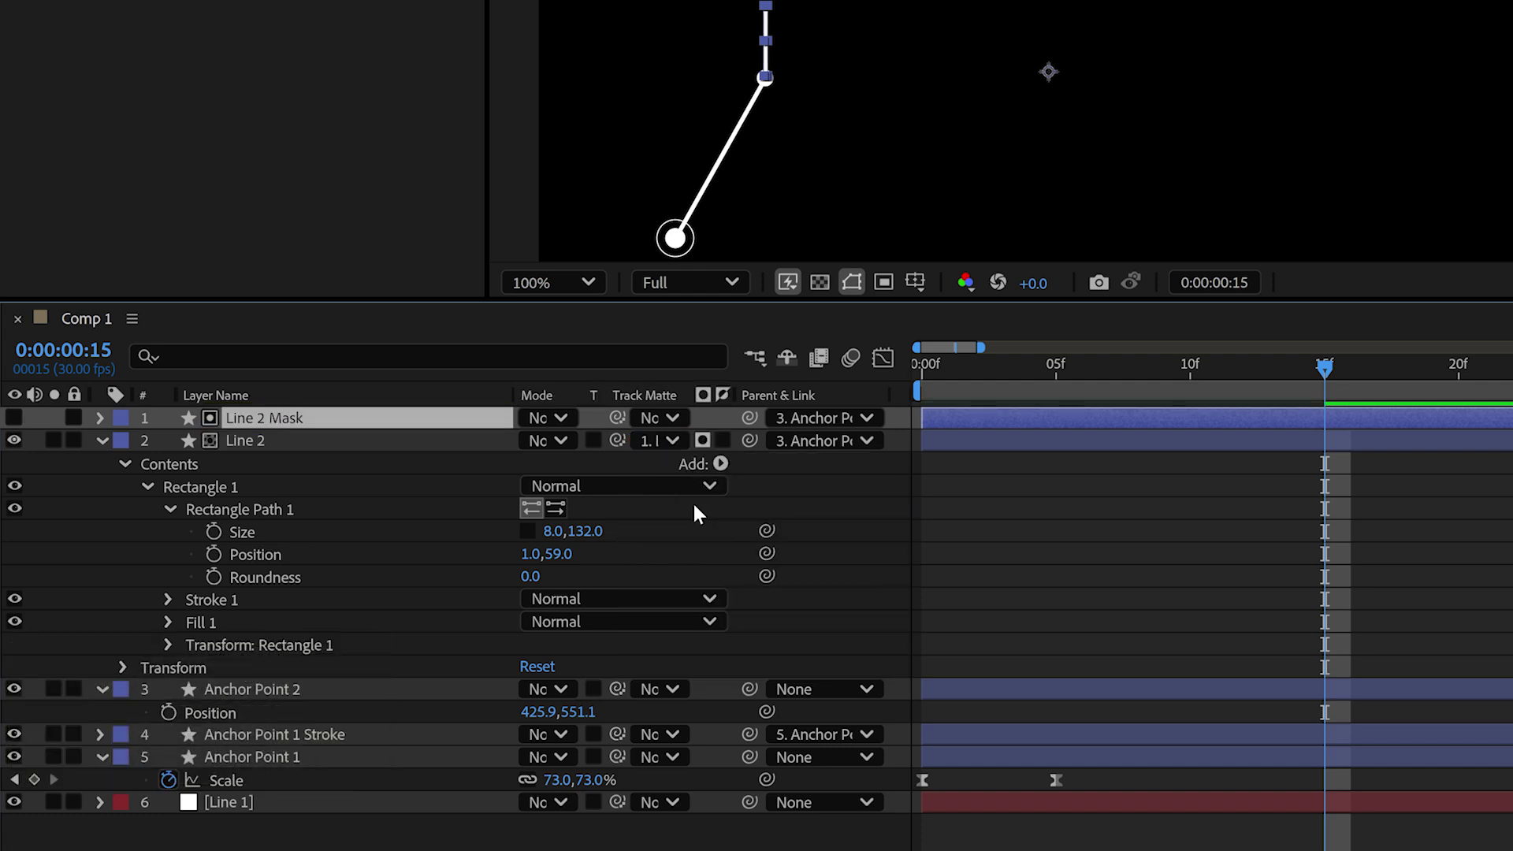
click(435, 440)
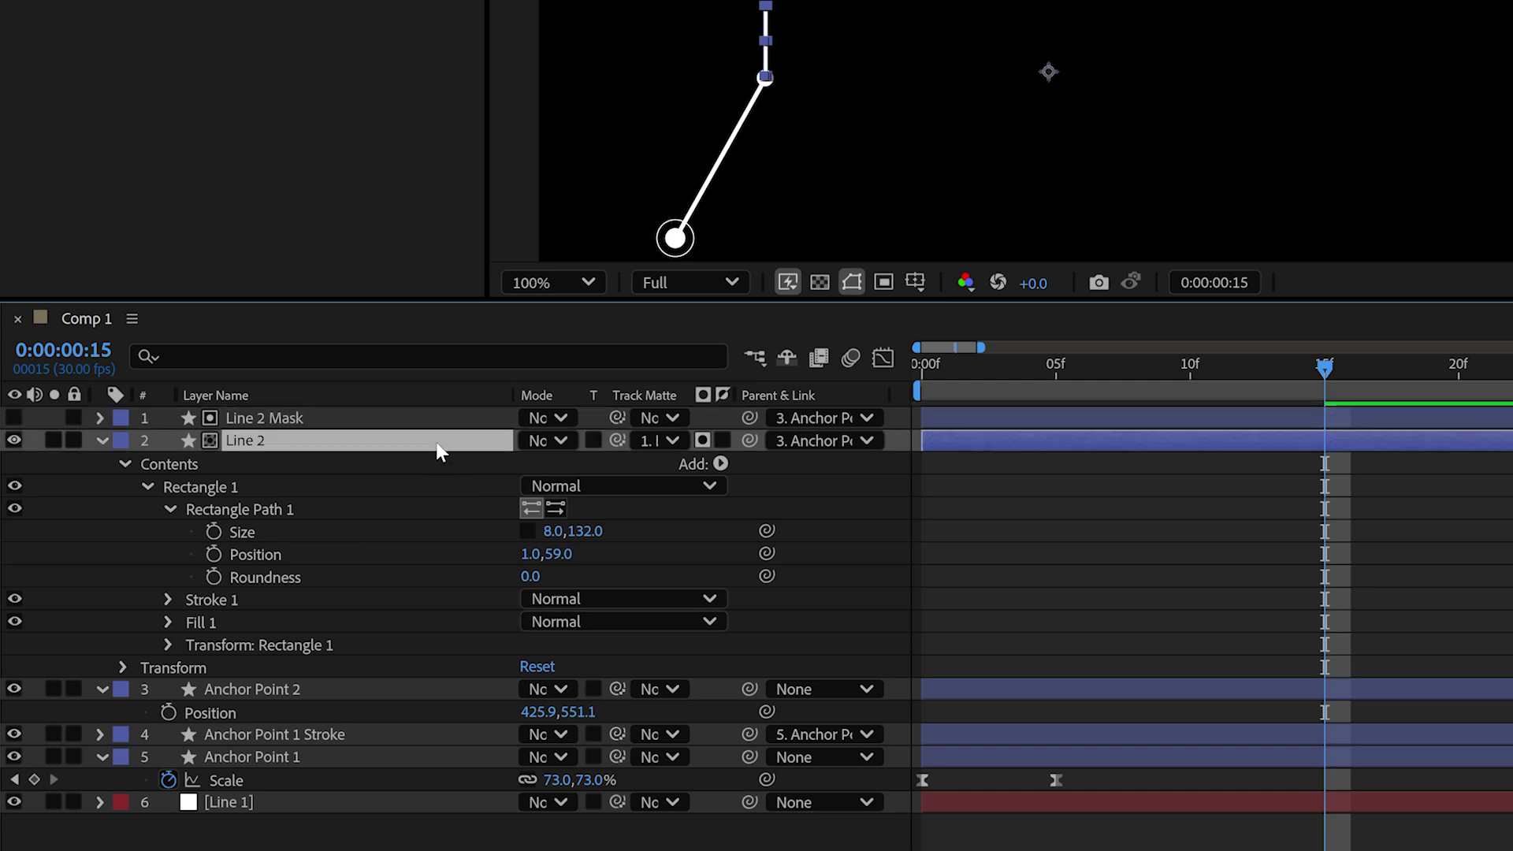
Add Line 2 Position keyframes at frame 15 and frame 21
key(p)
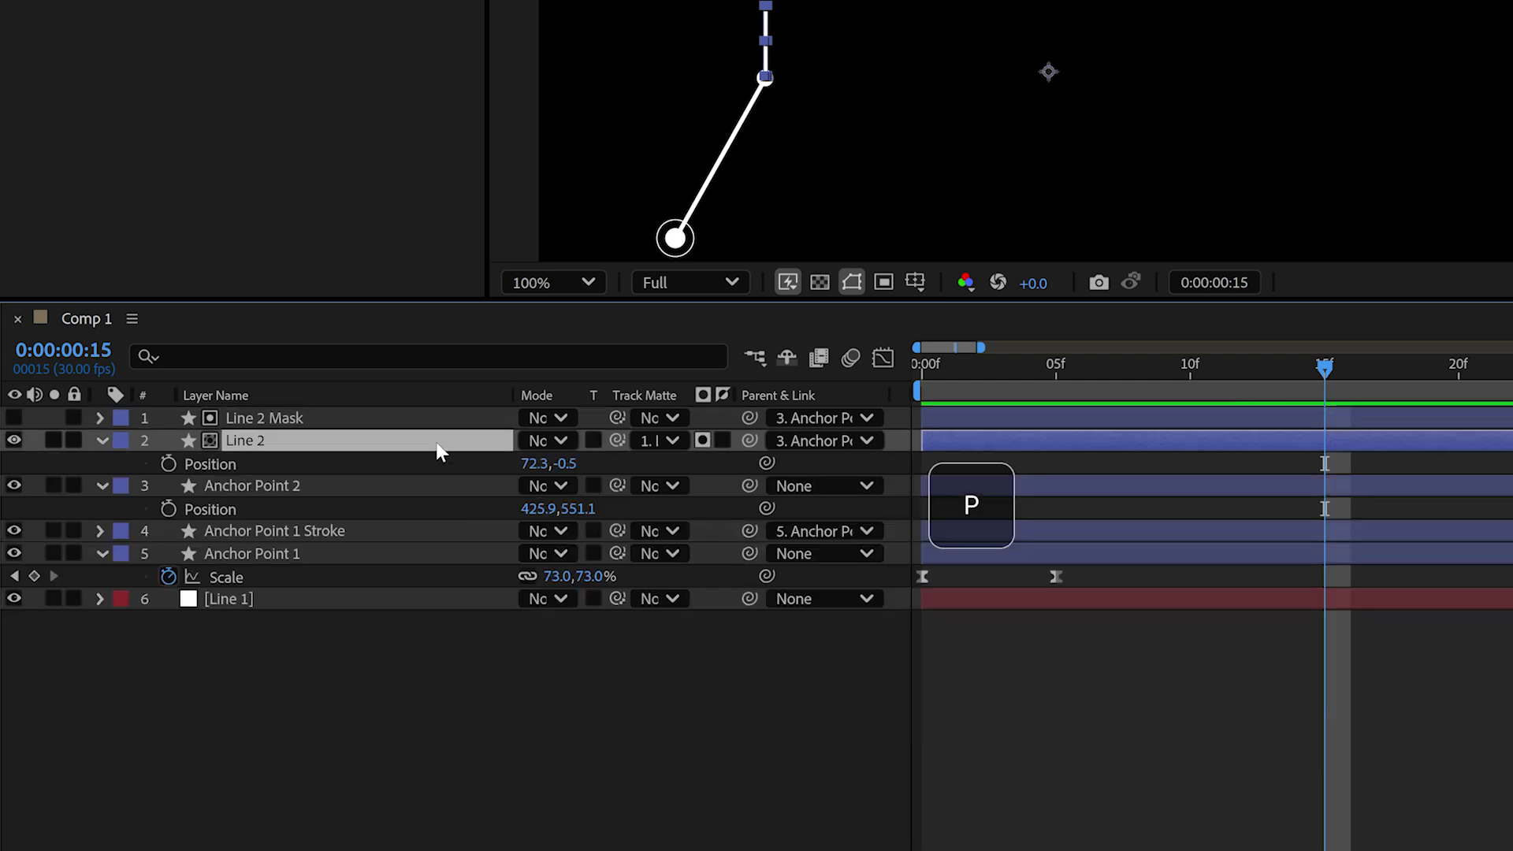
click(422, 594)
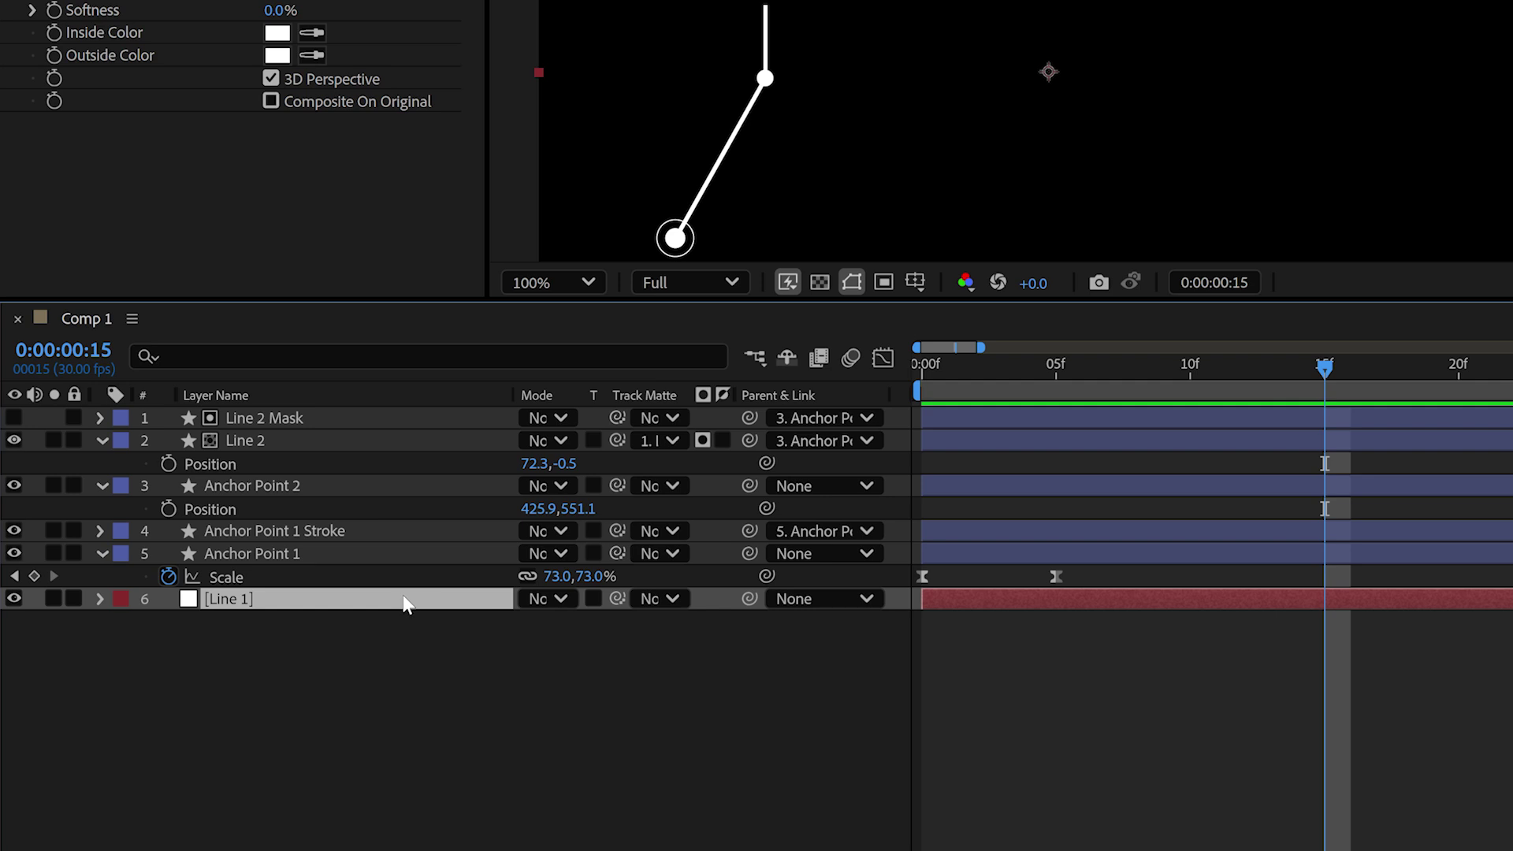
click(100, 600)
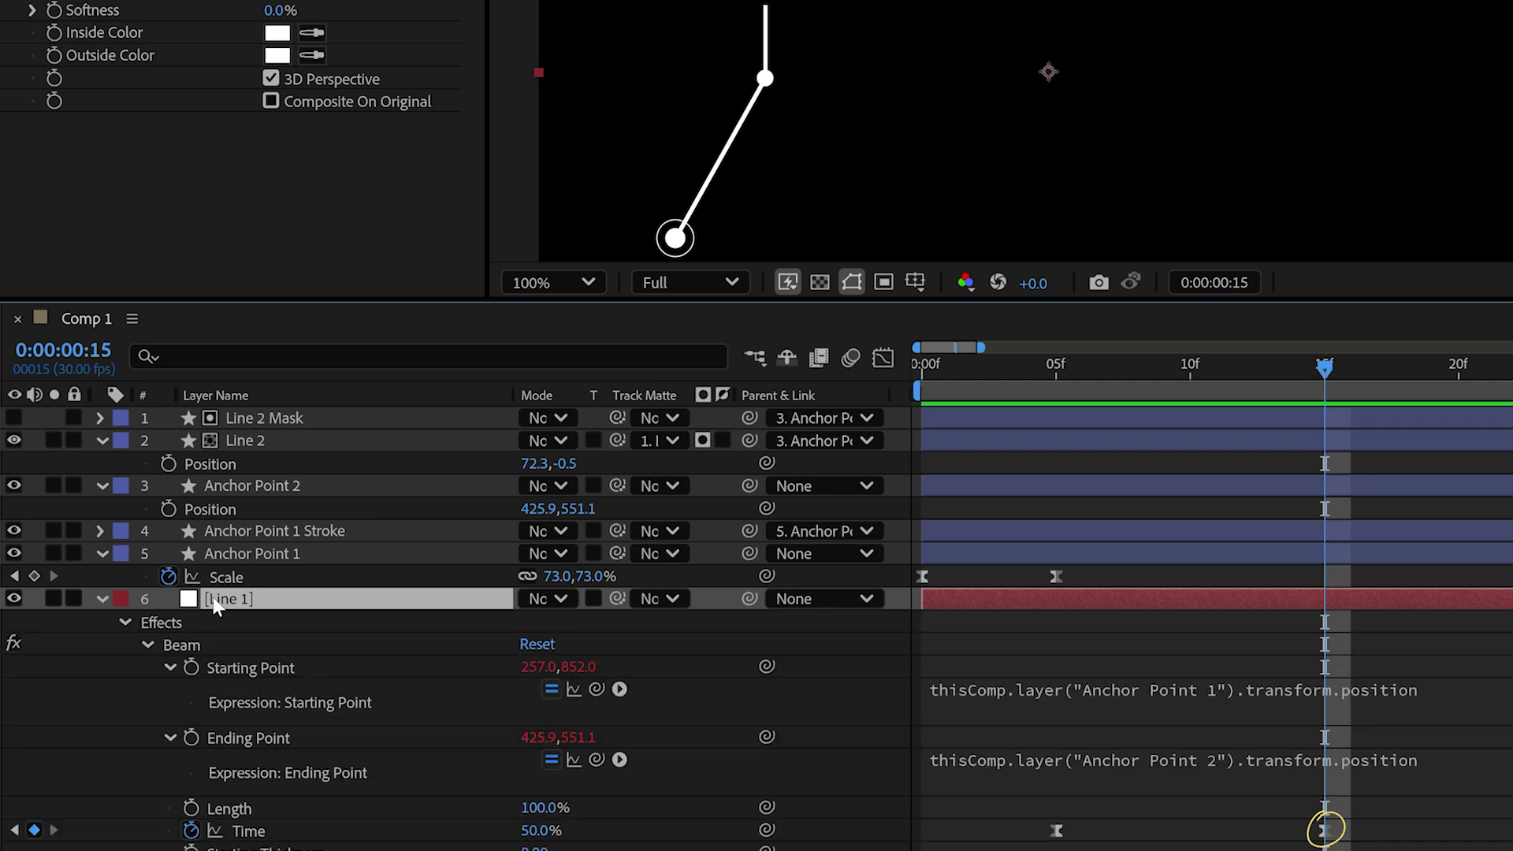
click(246, 437)
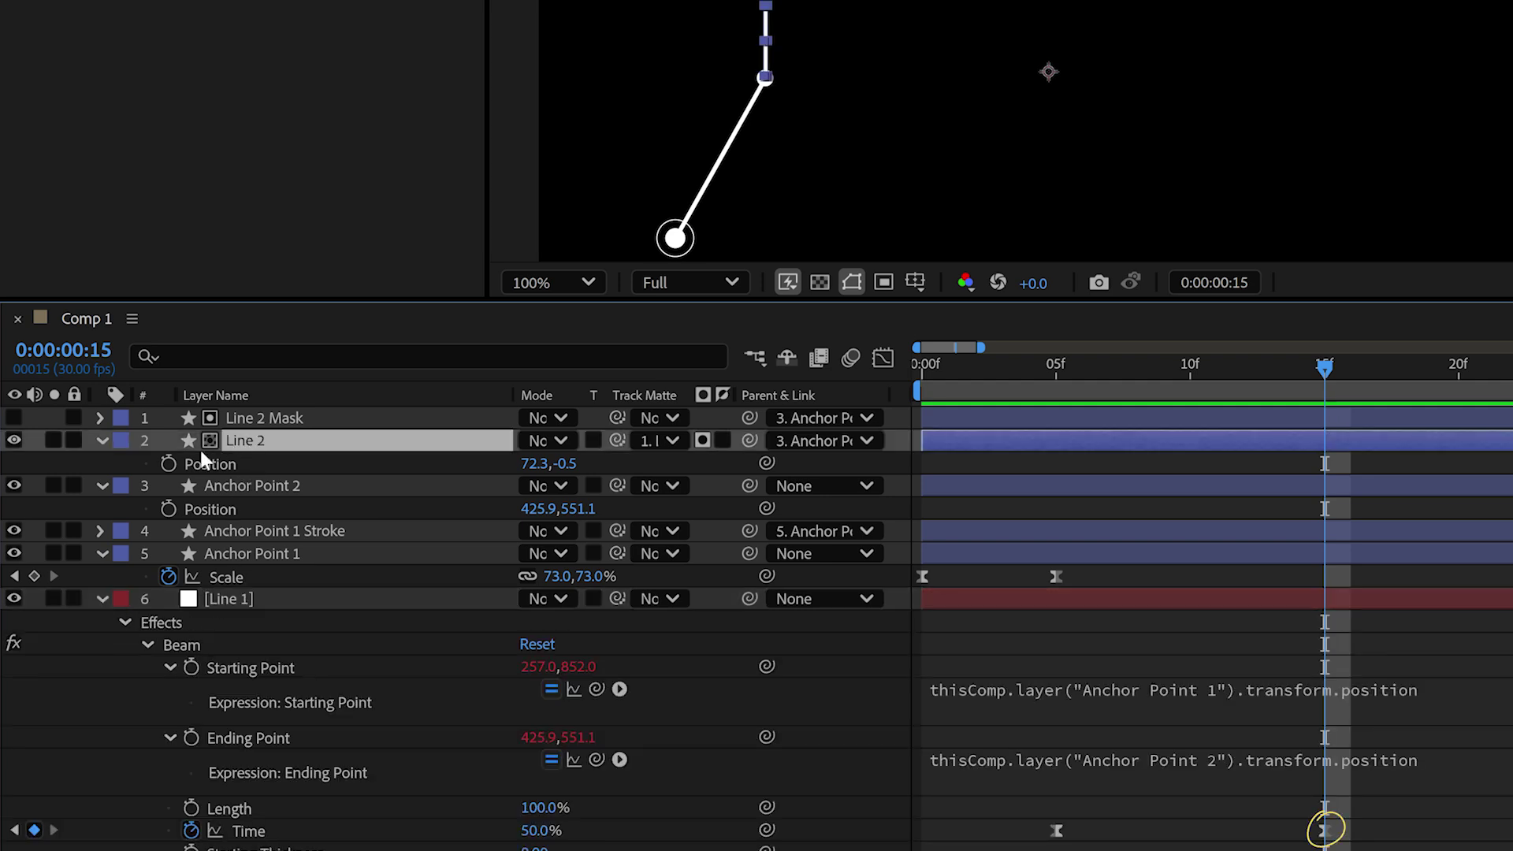
click(169, 465)
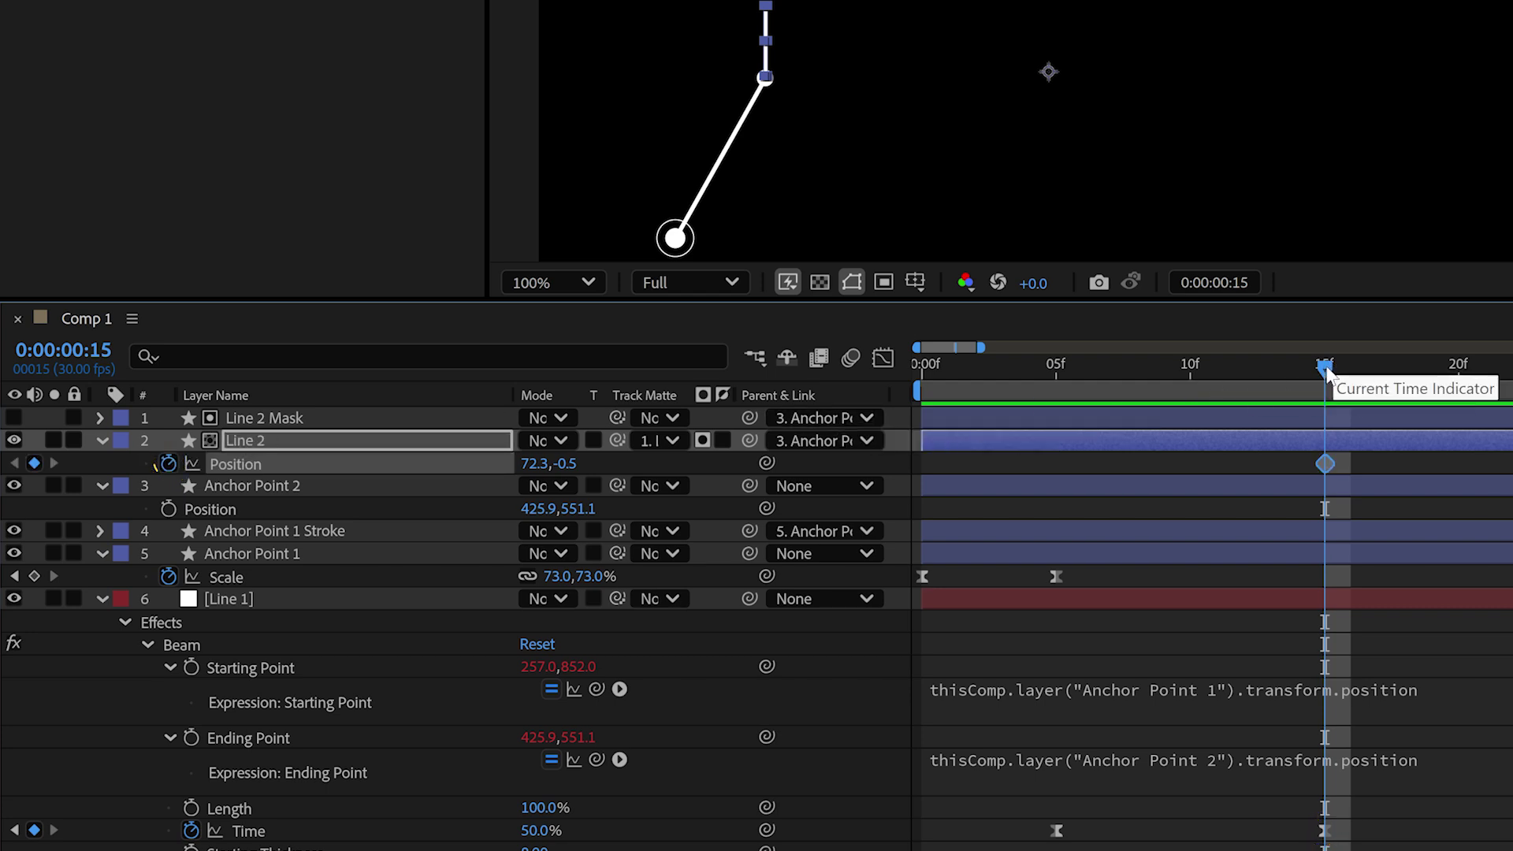
drag(1326, 371, 1485, 376)
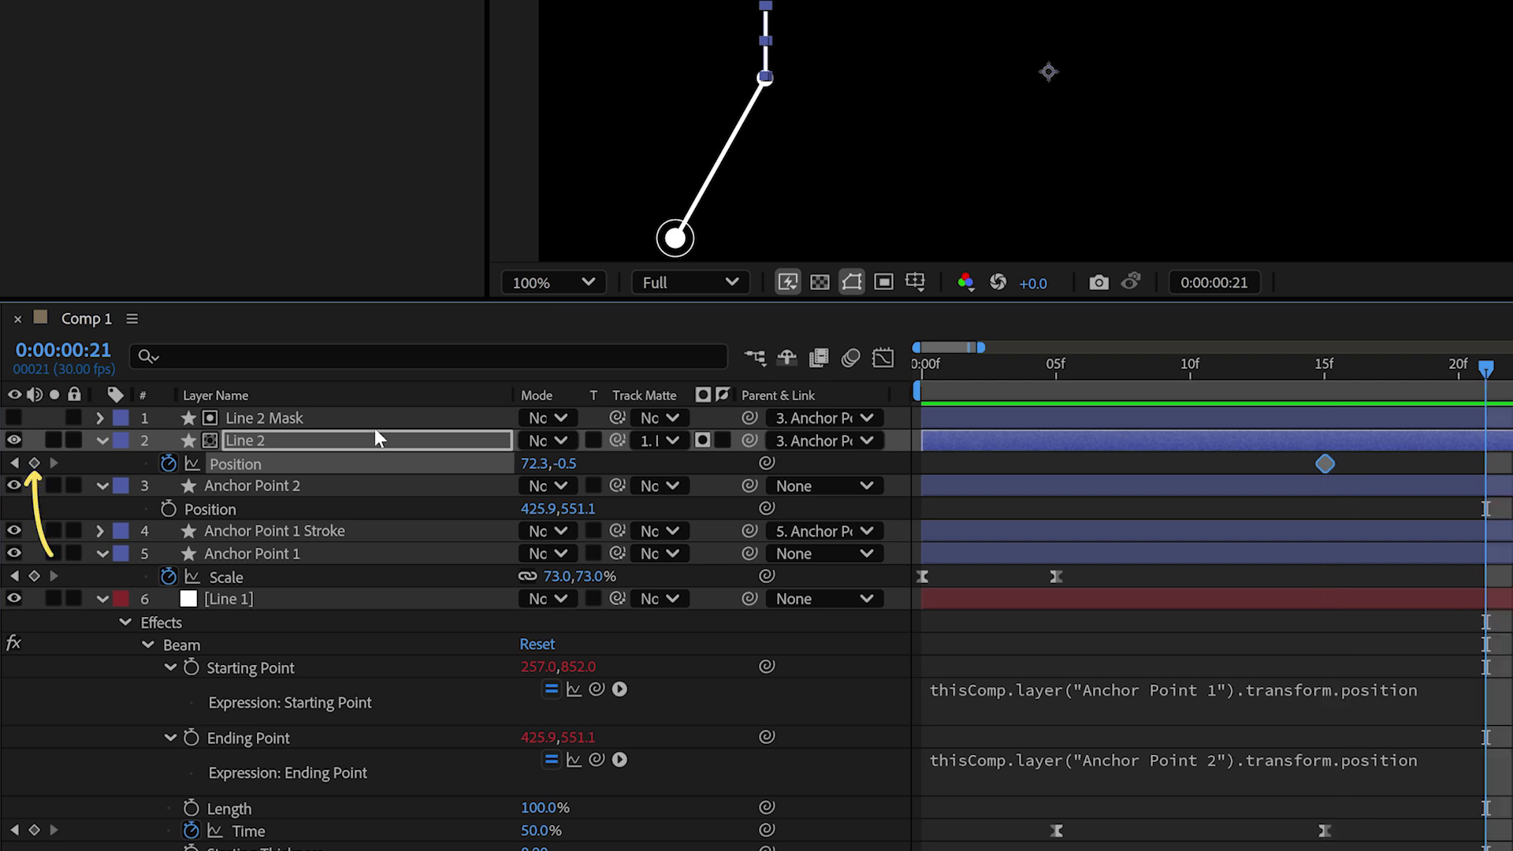
click(35, 463)
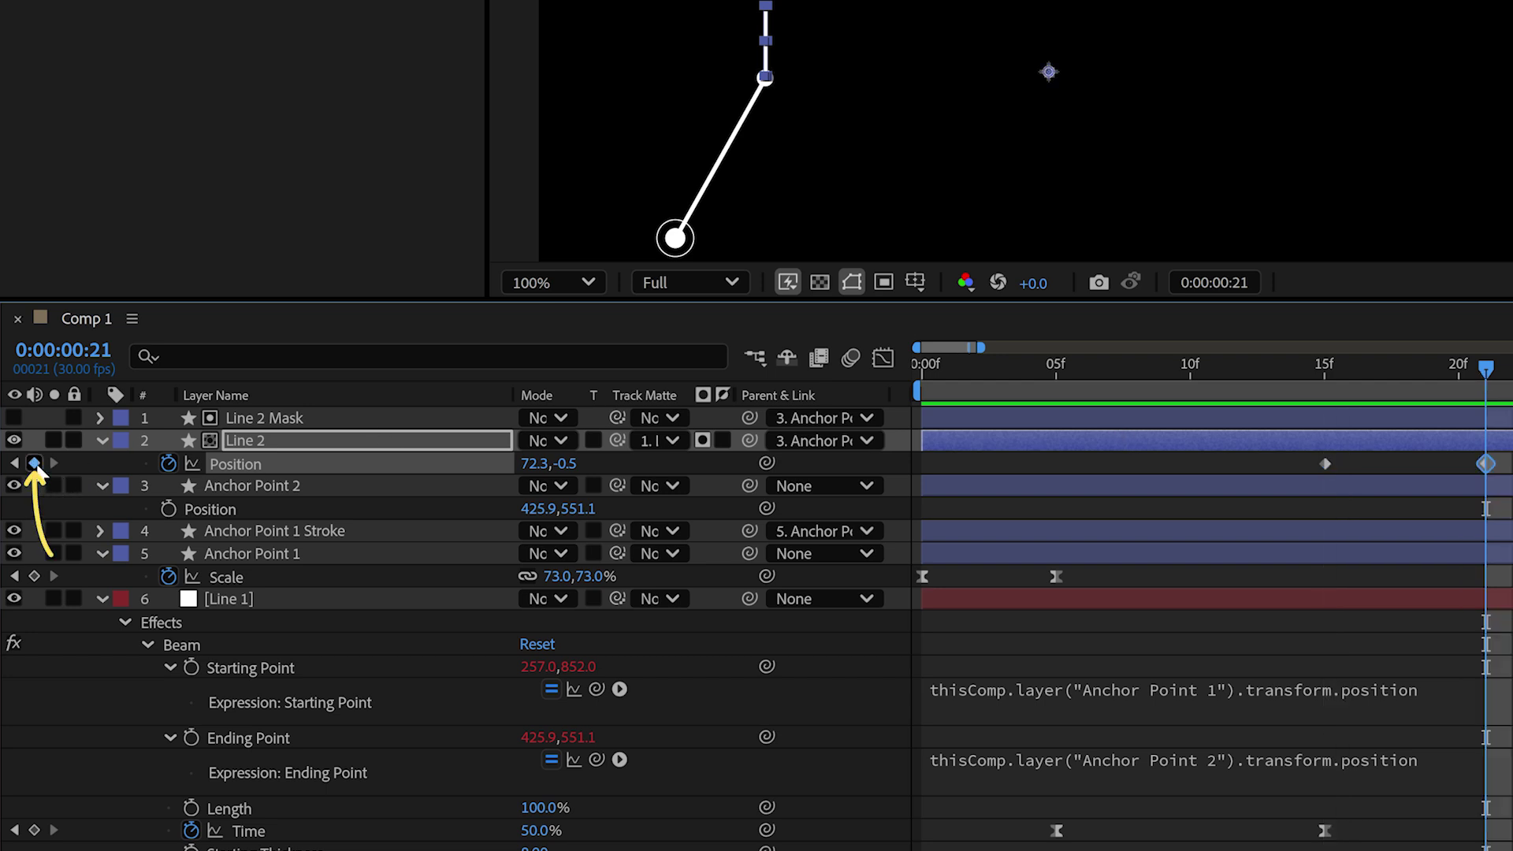
Lower Line 2 to Y 139.5 at frame 15 and ease both keyframes
click(15, 464)
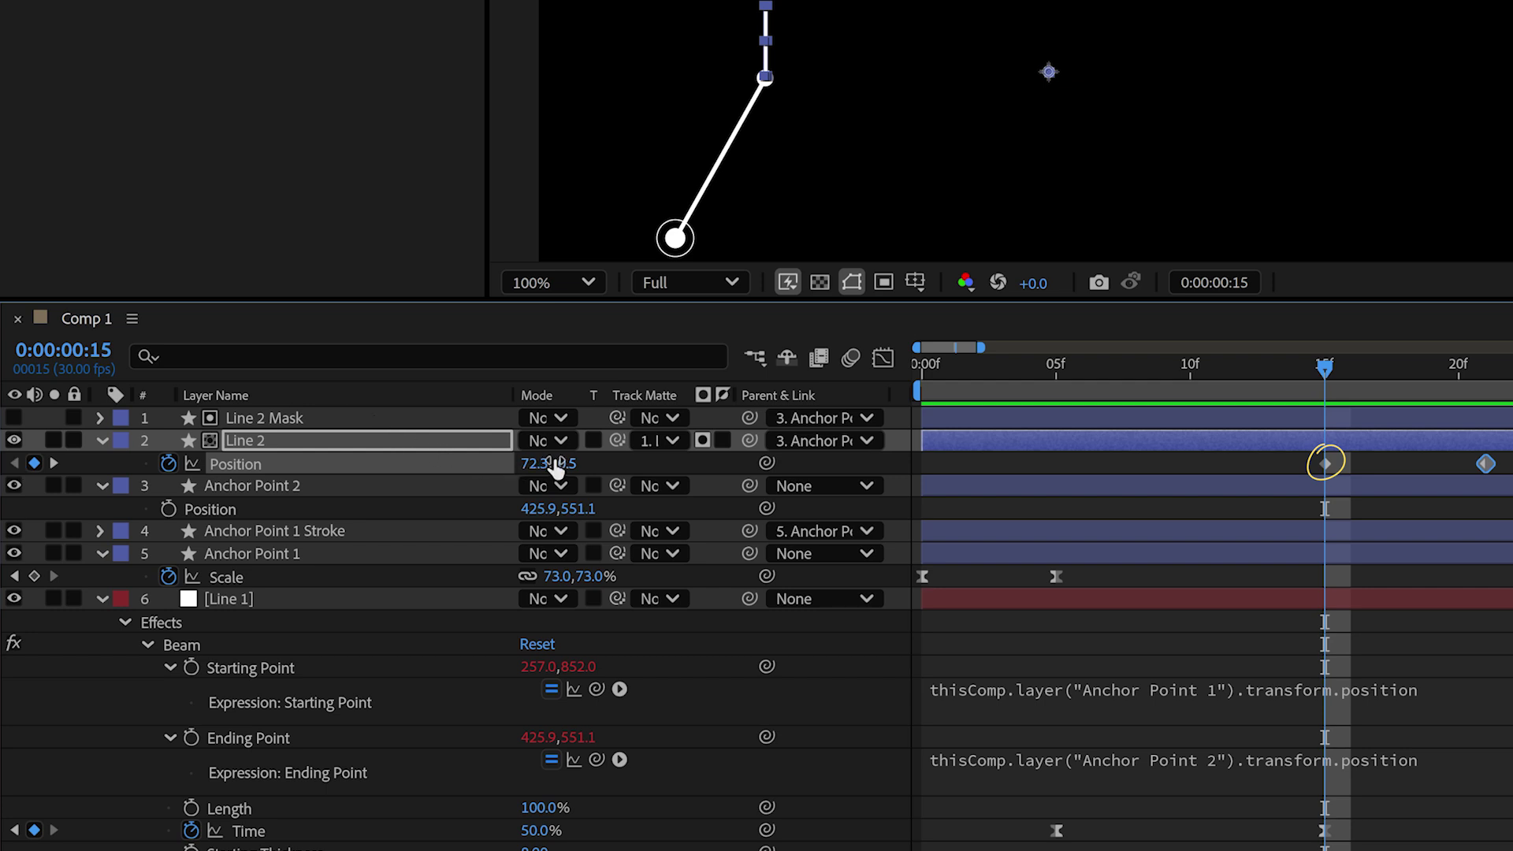
drag(563, 468, 732, 458)
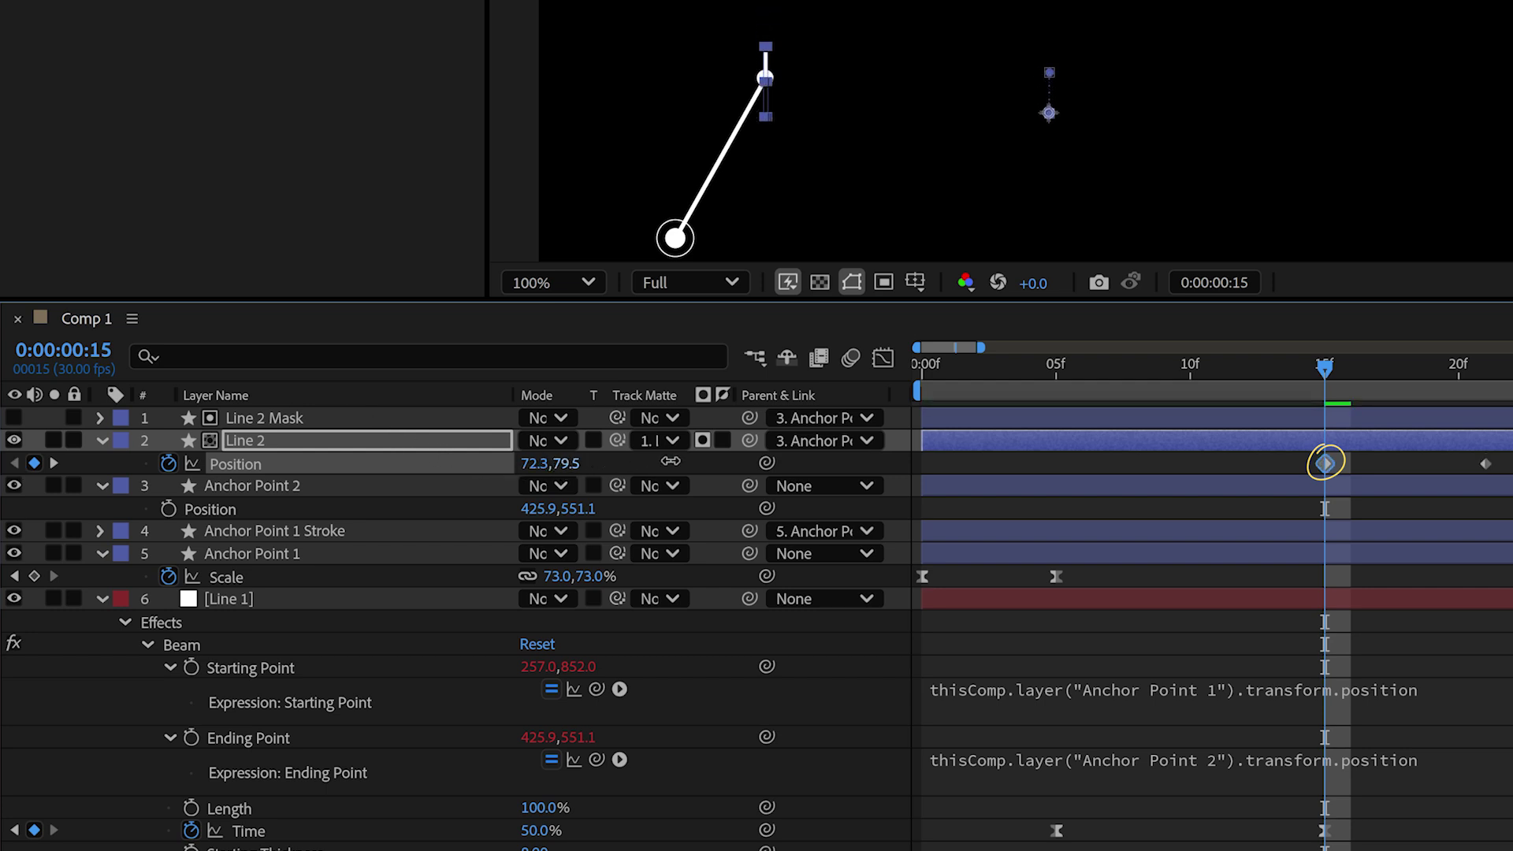
drag(732, 458, 757, 461)
key(F9)
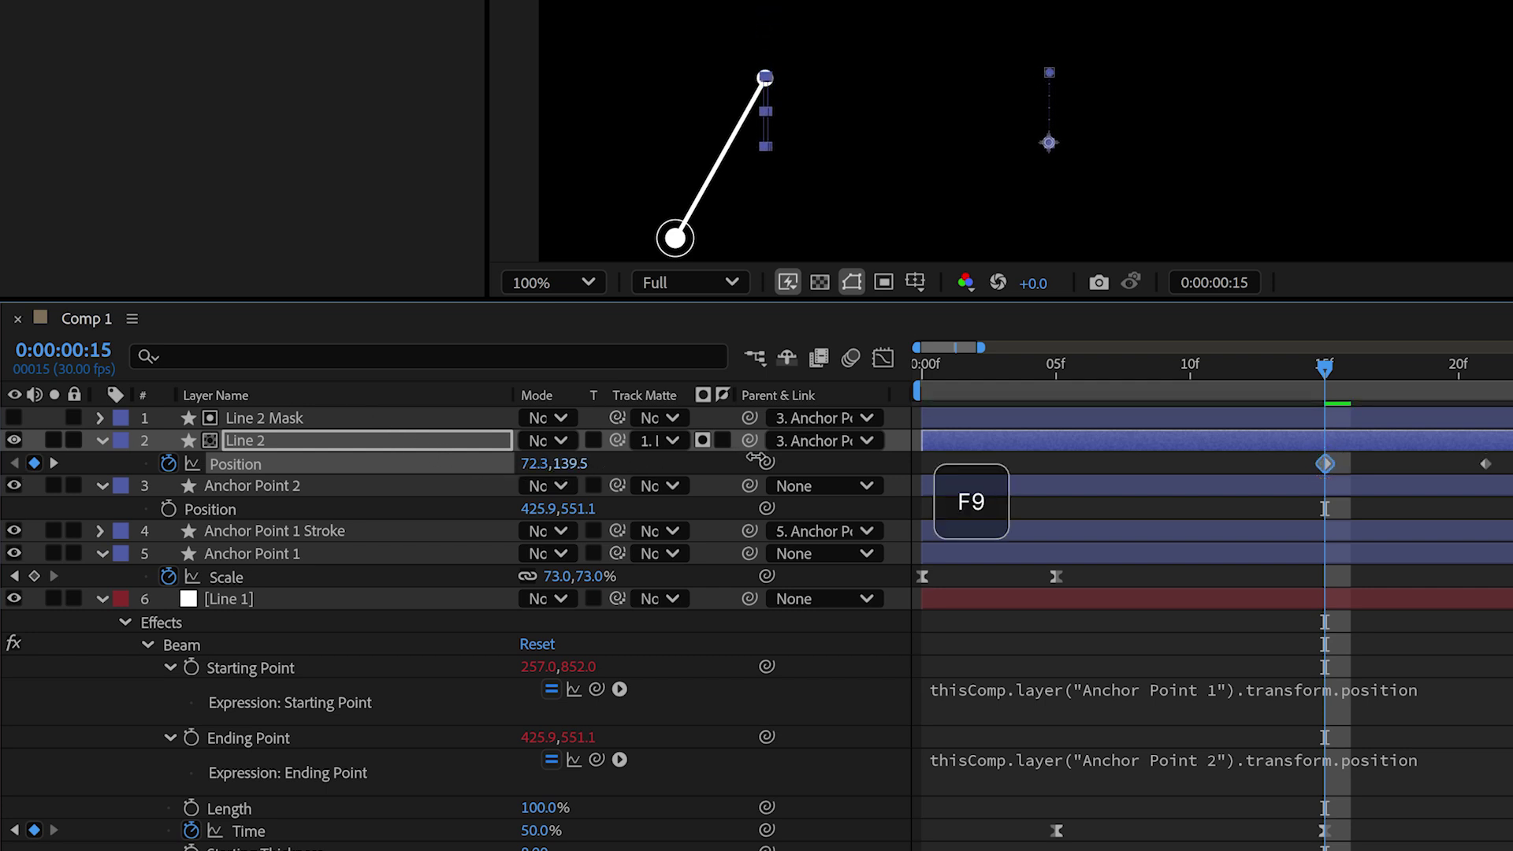
drag(1302, 456, 1510, 490)
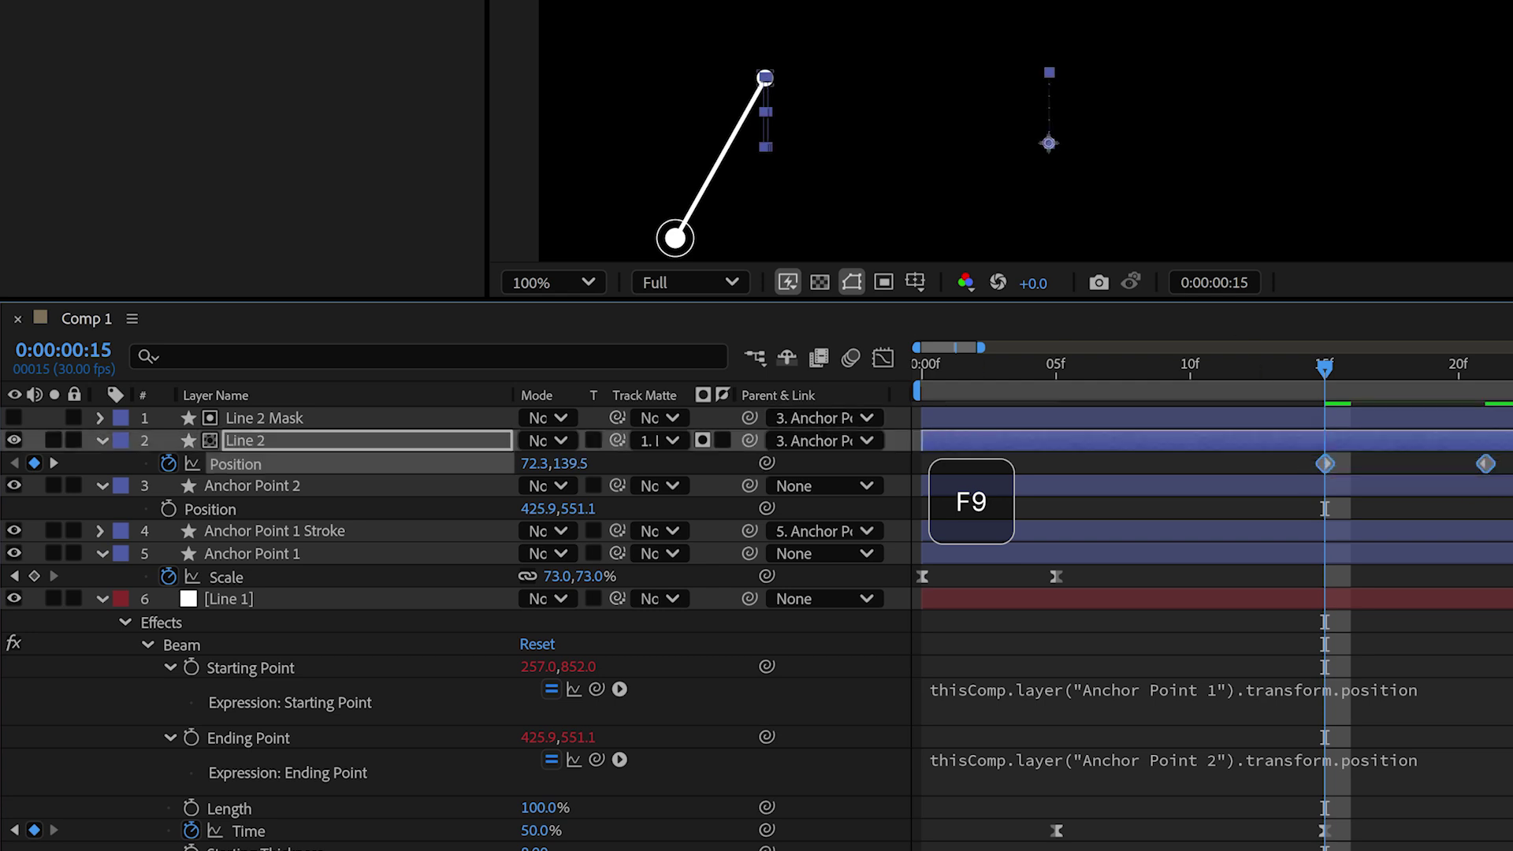
key(F9)
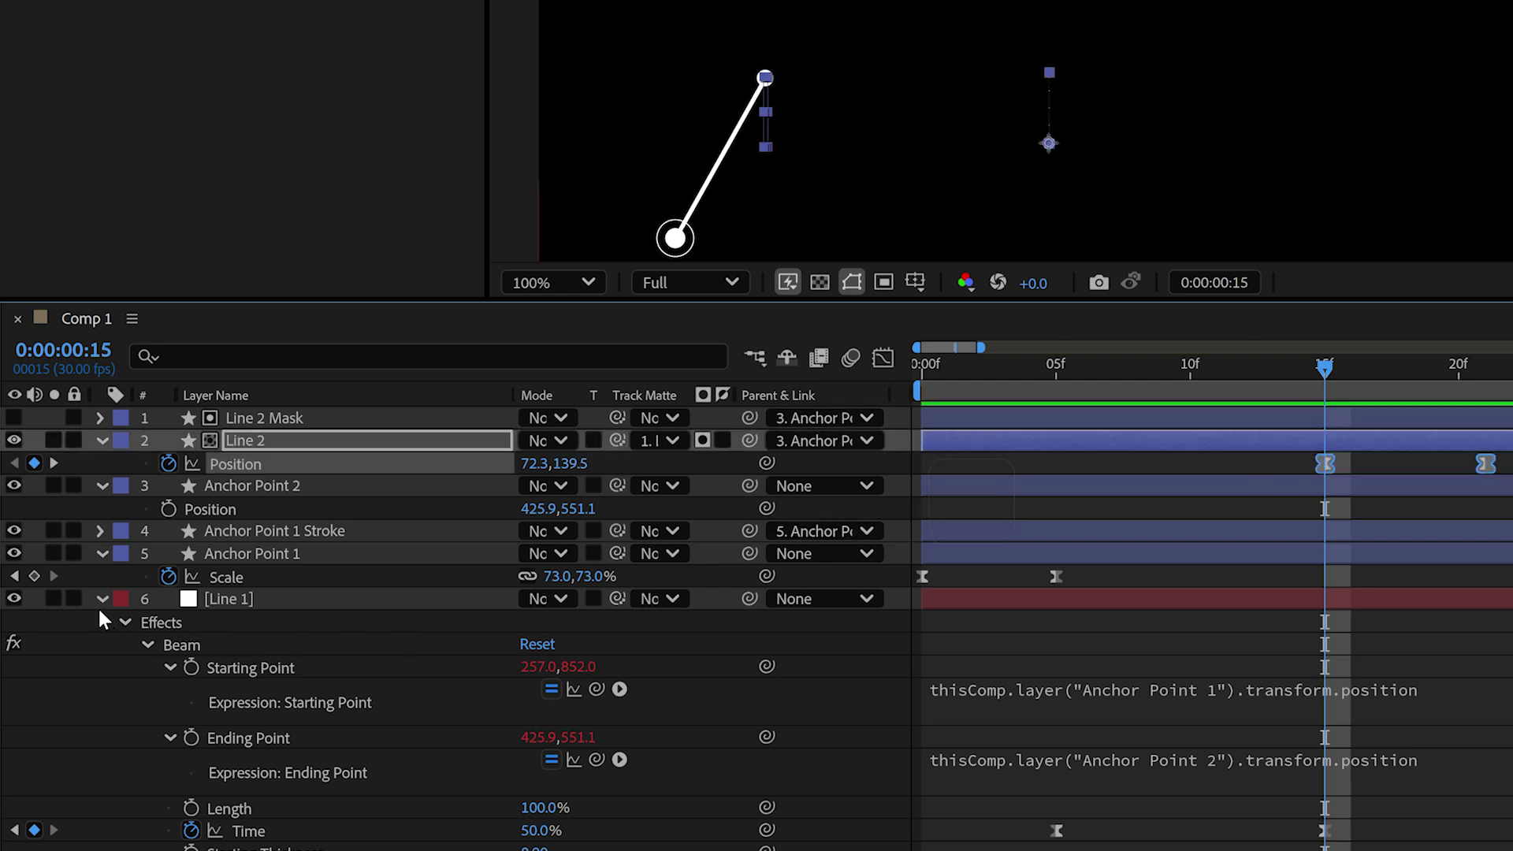
Collapse the Line 1, Anchor Point 1, Anchor Point 2 and Line 2 properties
click(101, 598)
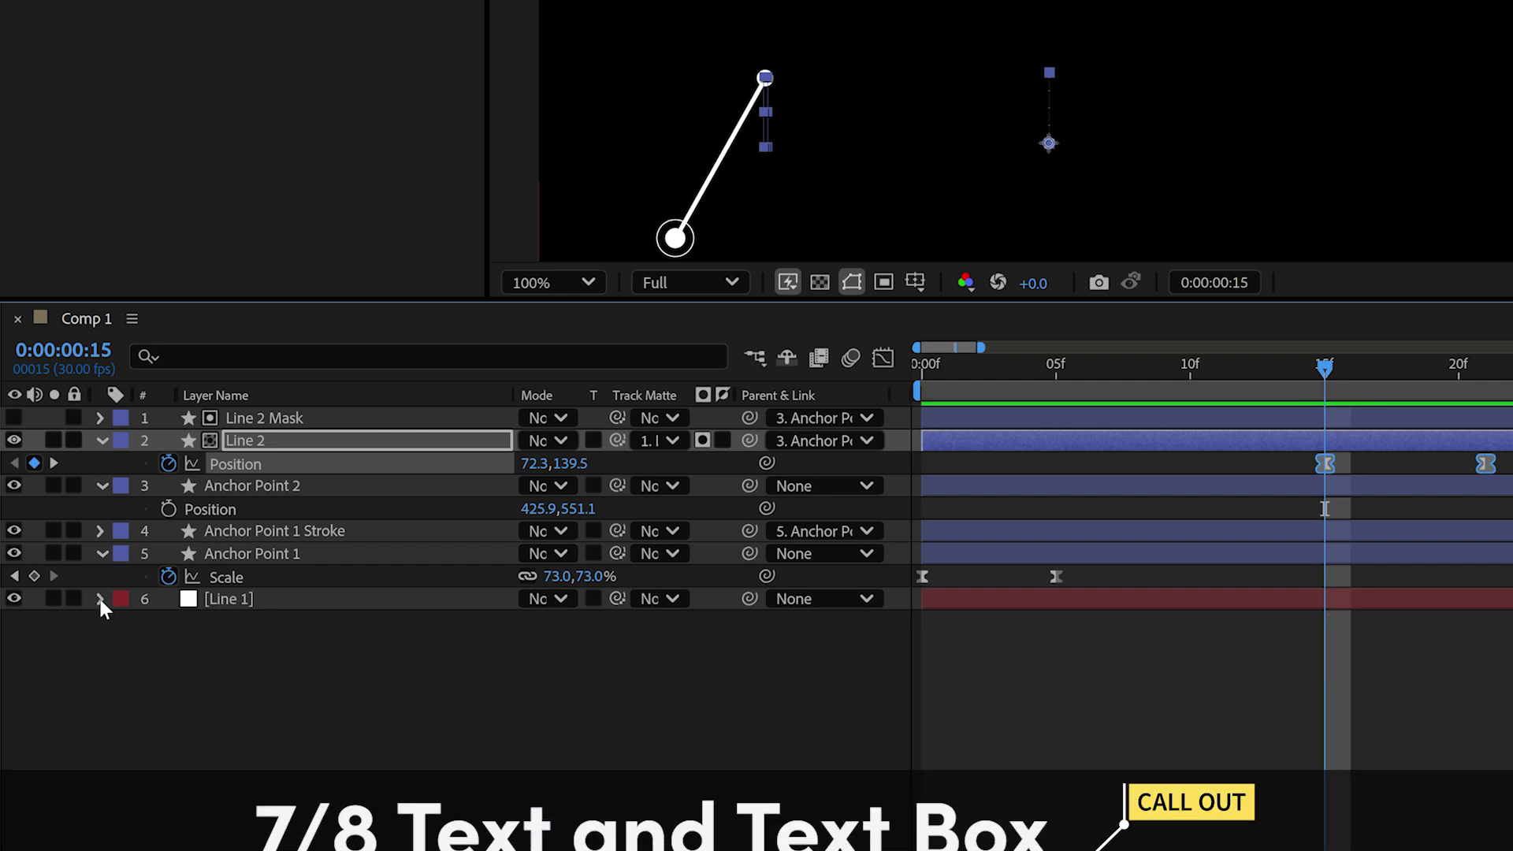
click(101, 554)
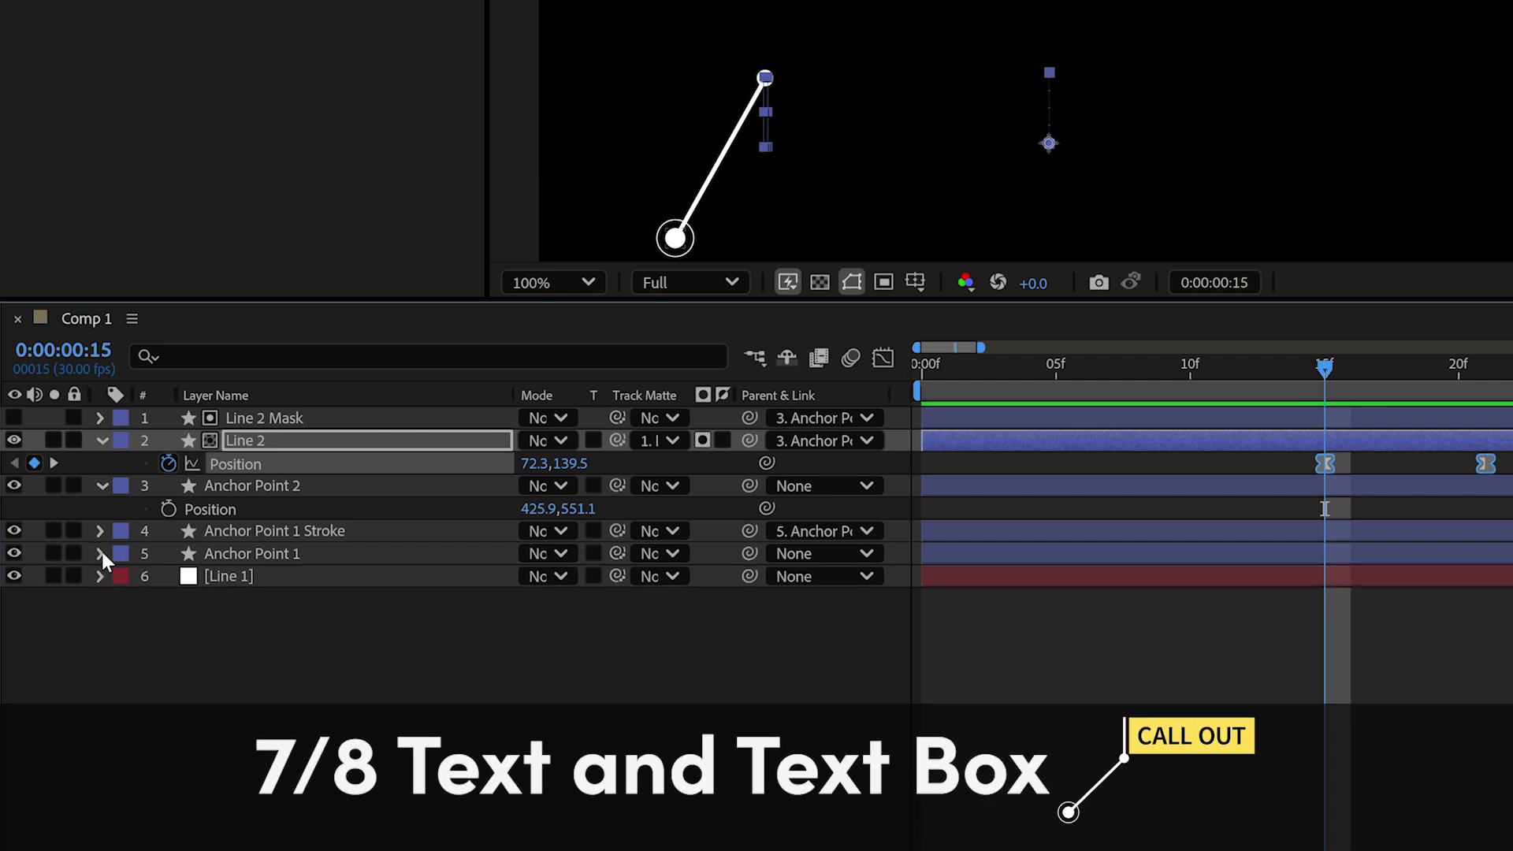
click(103, 487)
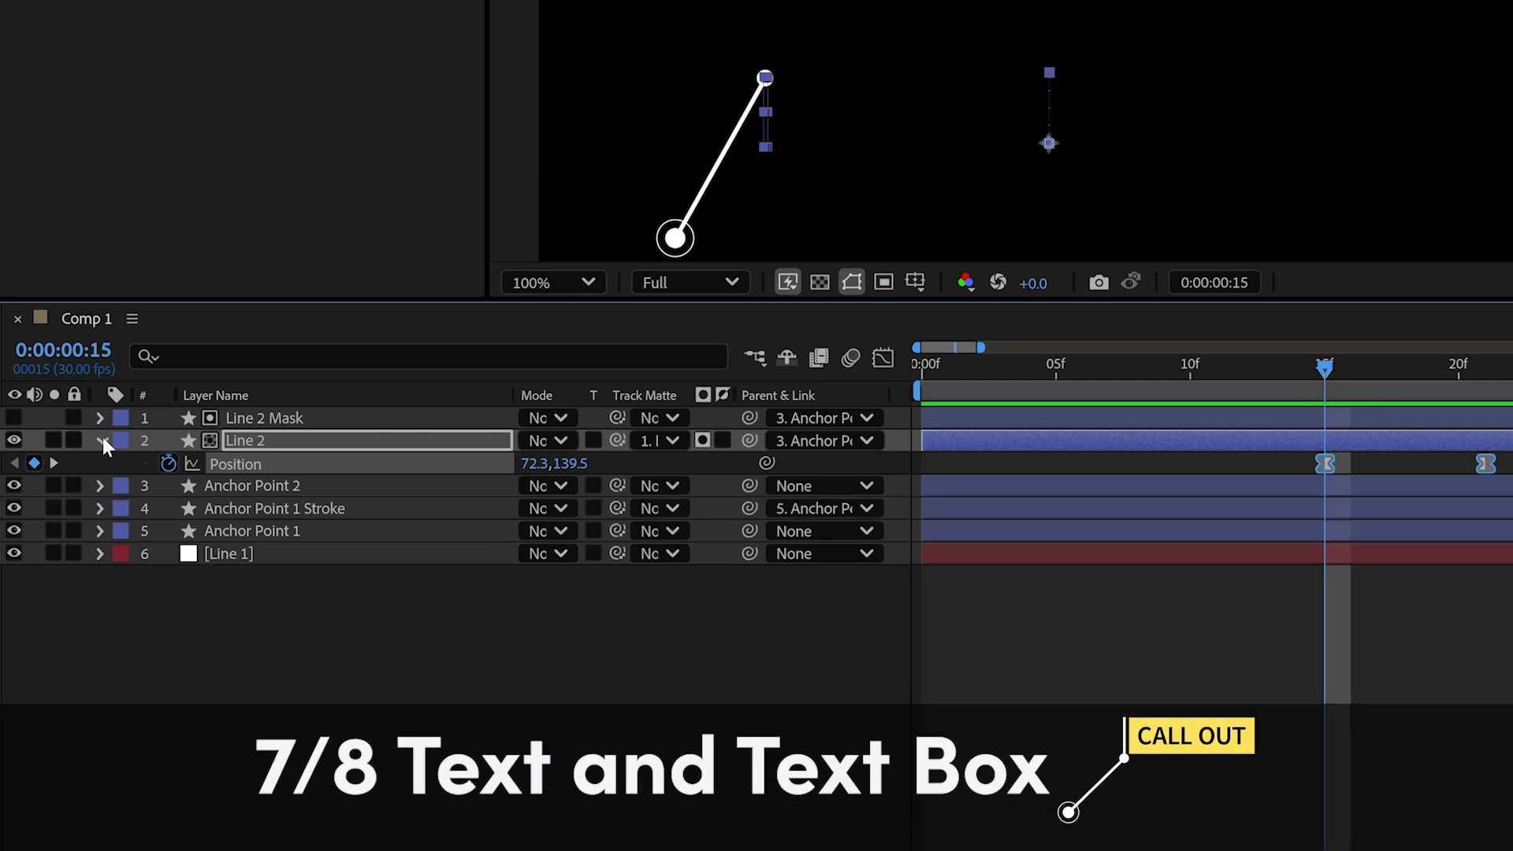
click(102, 441)
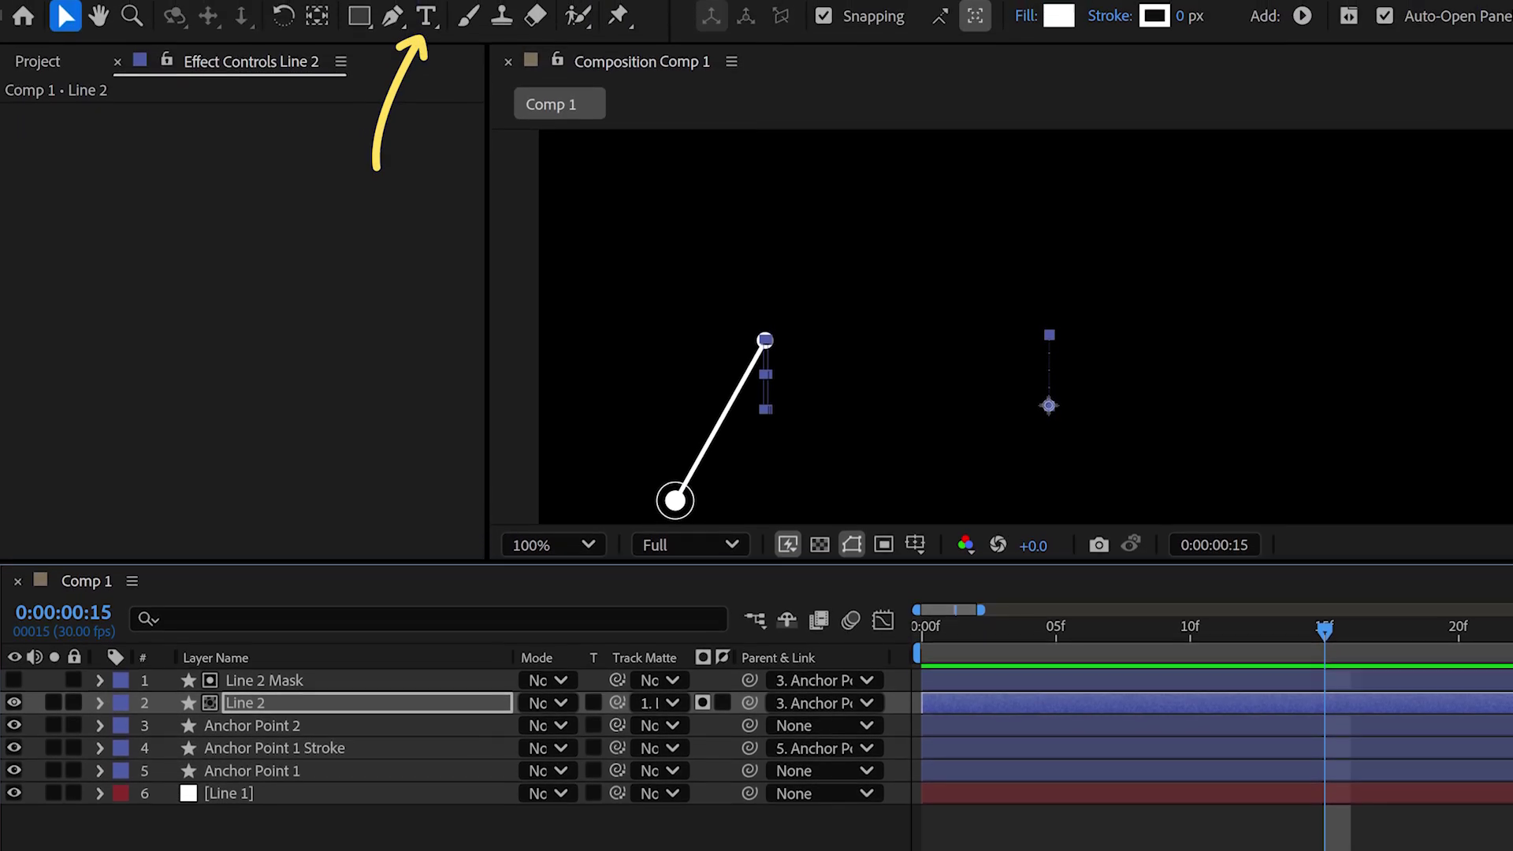
Deselect all layers and start a new text layer in the composition
key(F2)
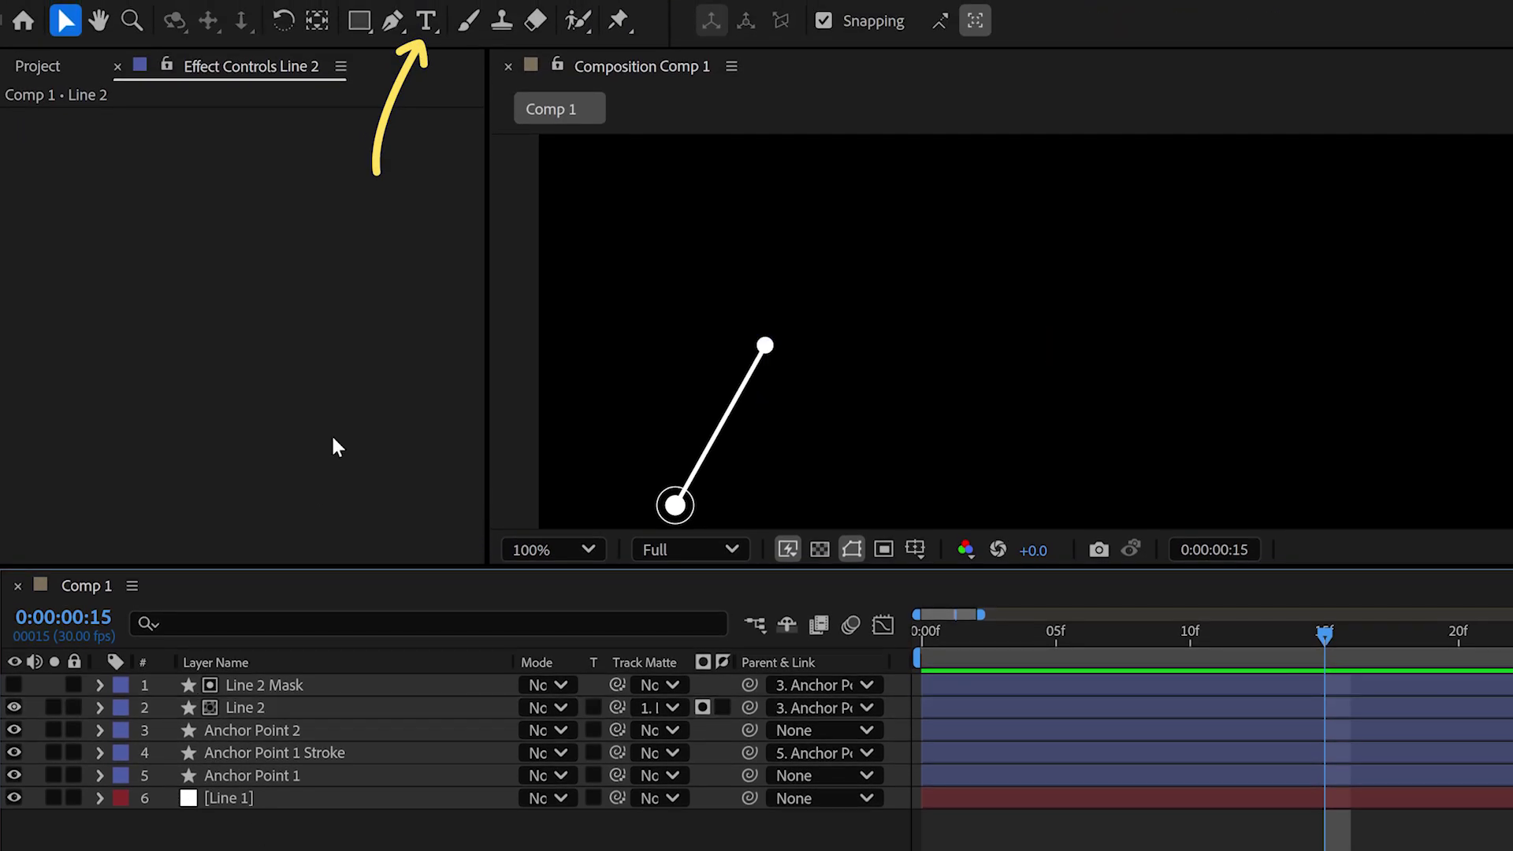
click(420, 22)
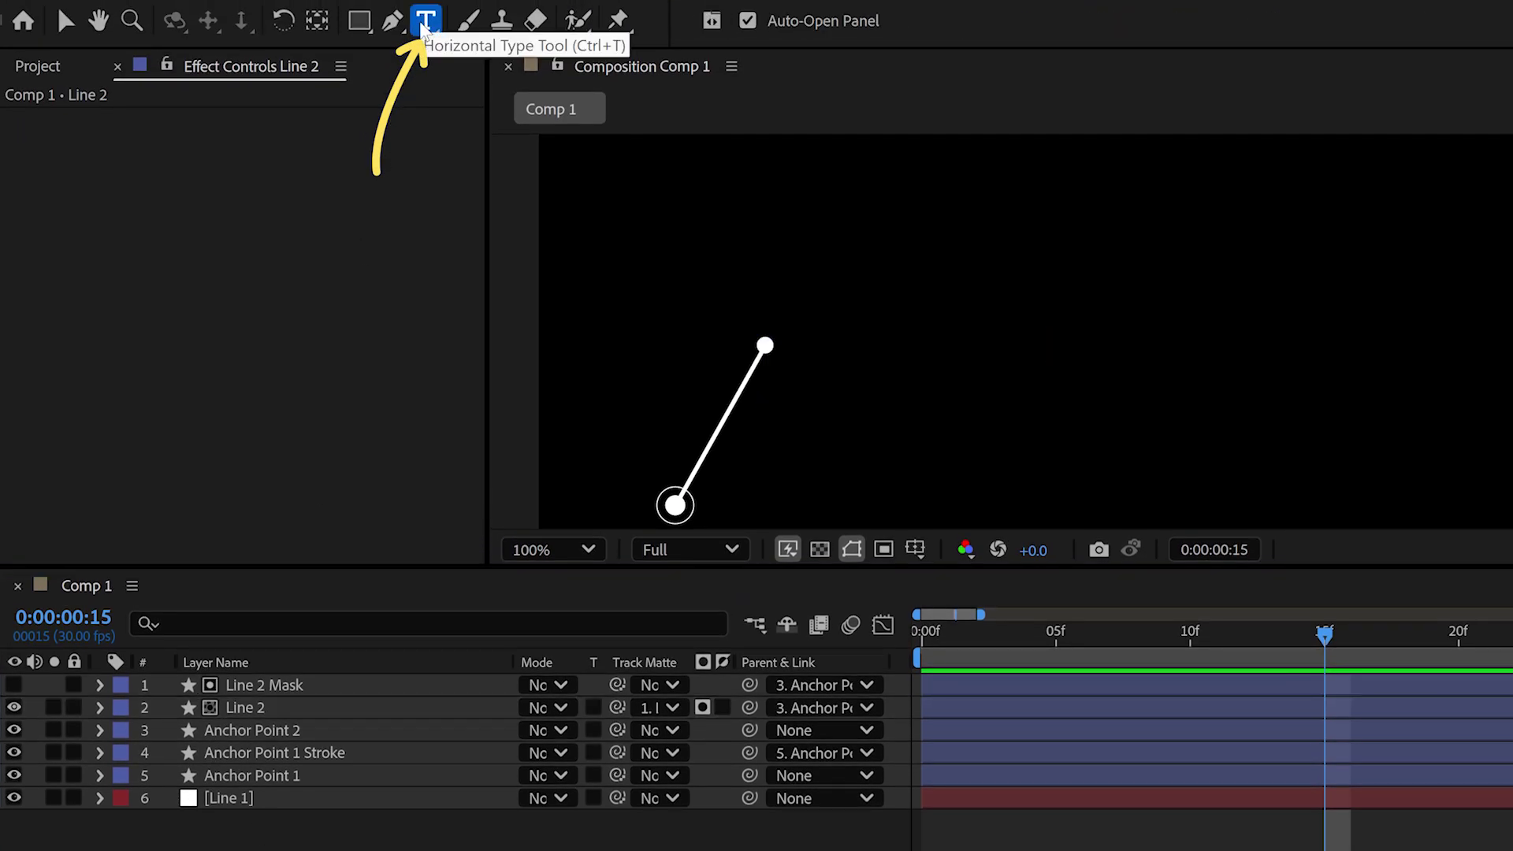
click(833, 293)
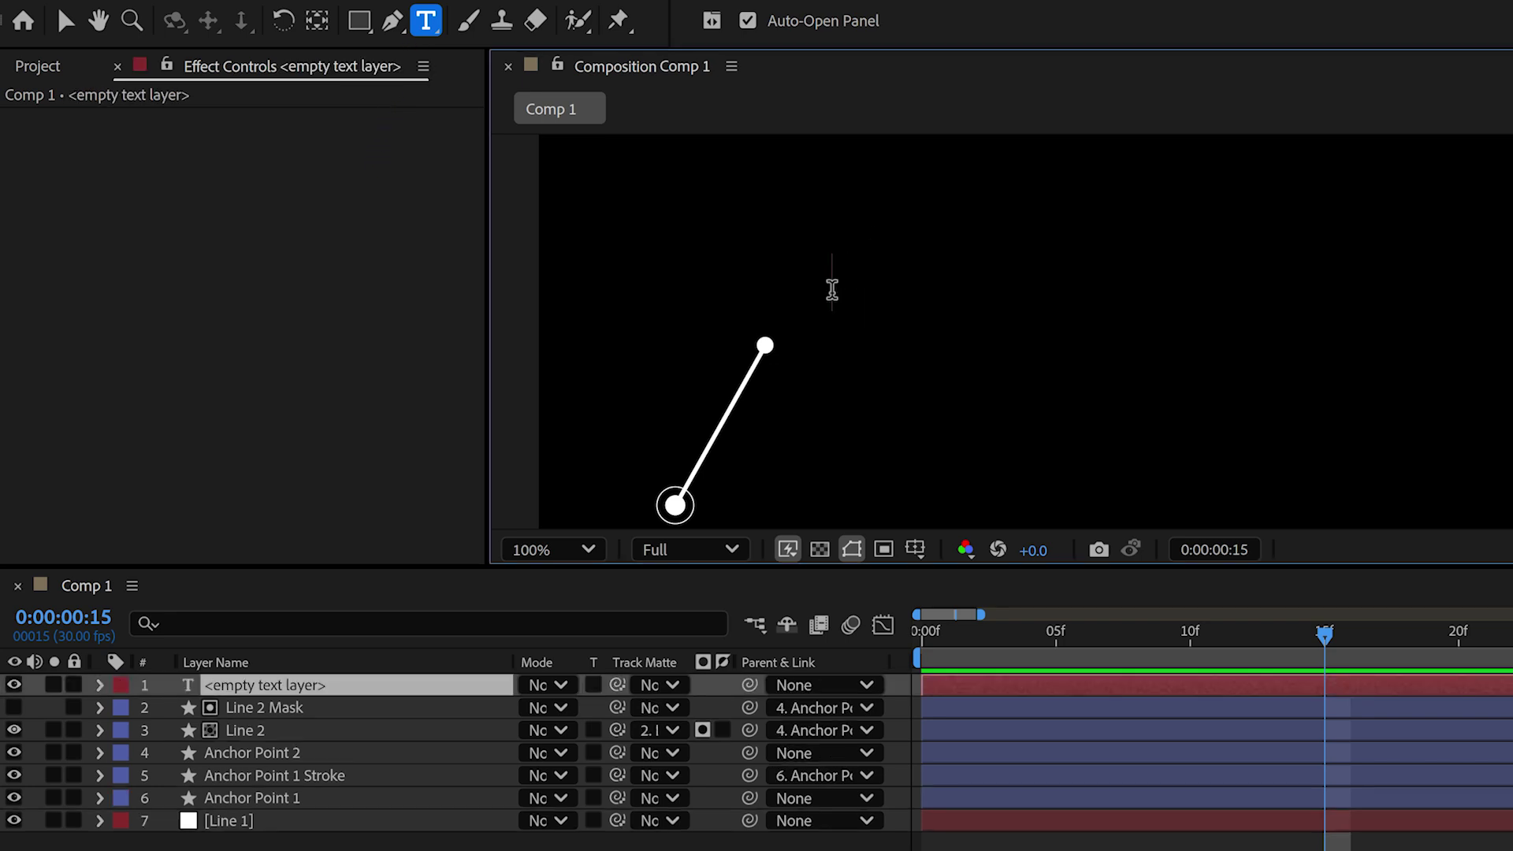
text(call out m)
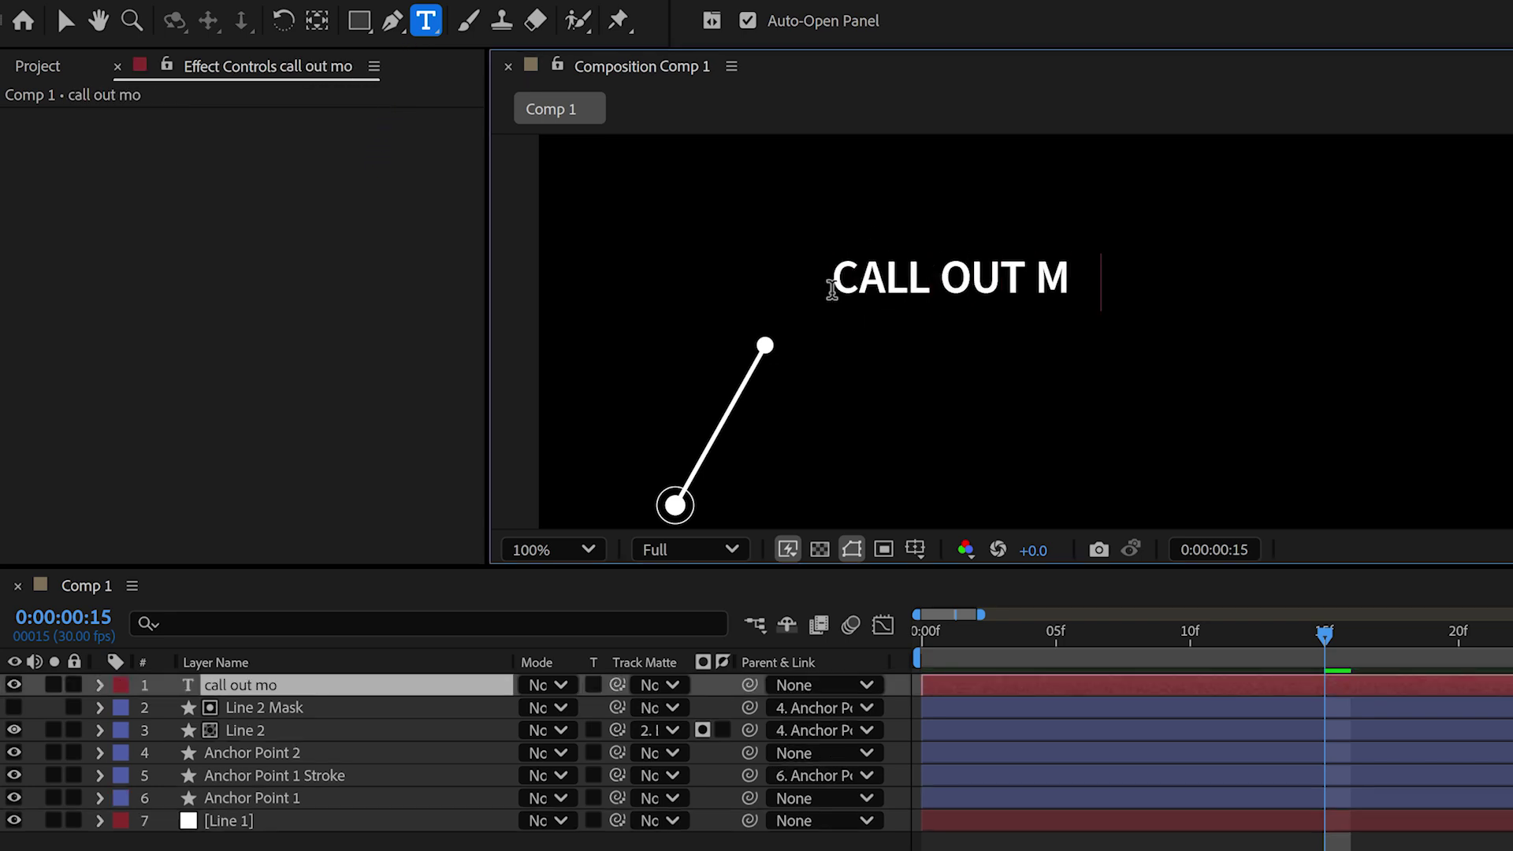
text(otion grap)
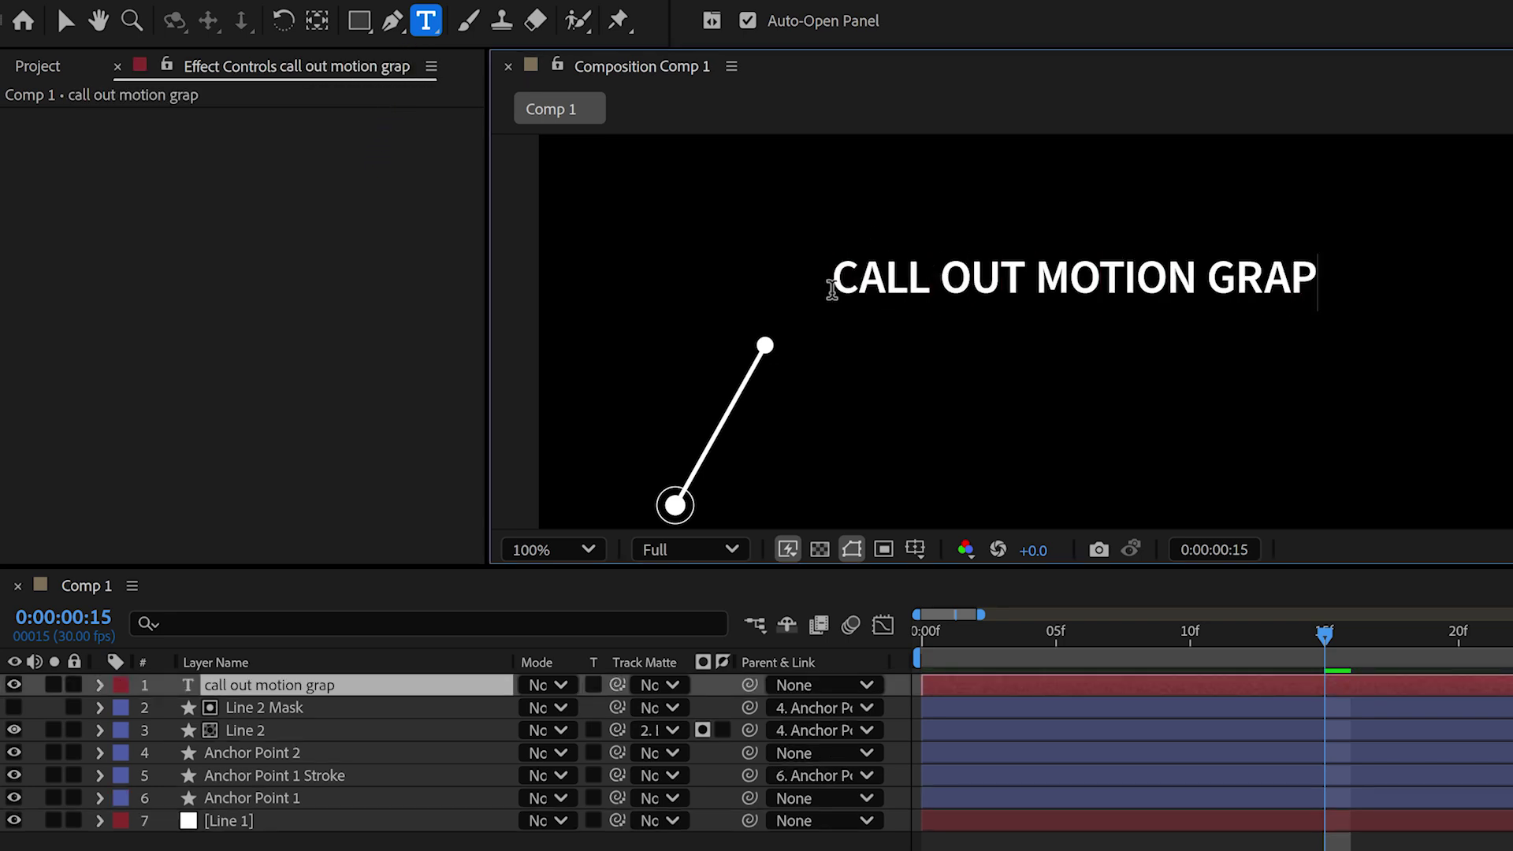
text(hic)
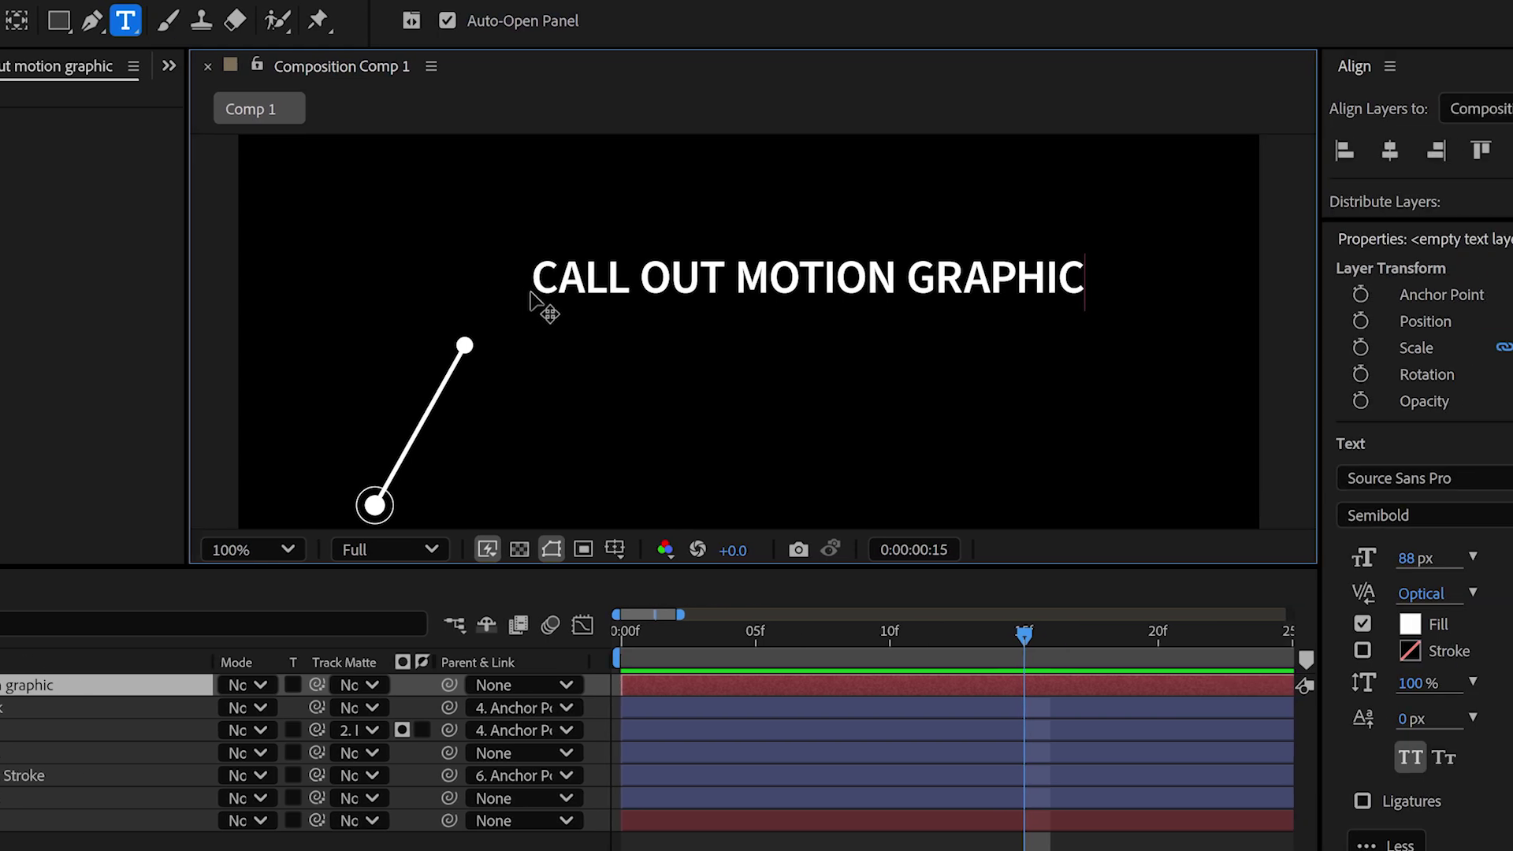
Centre the title's anchor point and align it horizontally and vertically to the composition
key(ctrl+alt+Home)
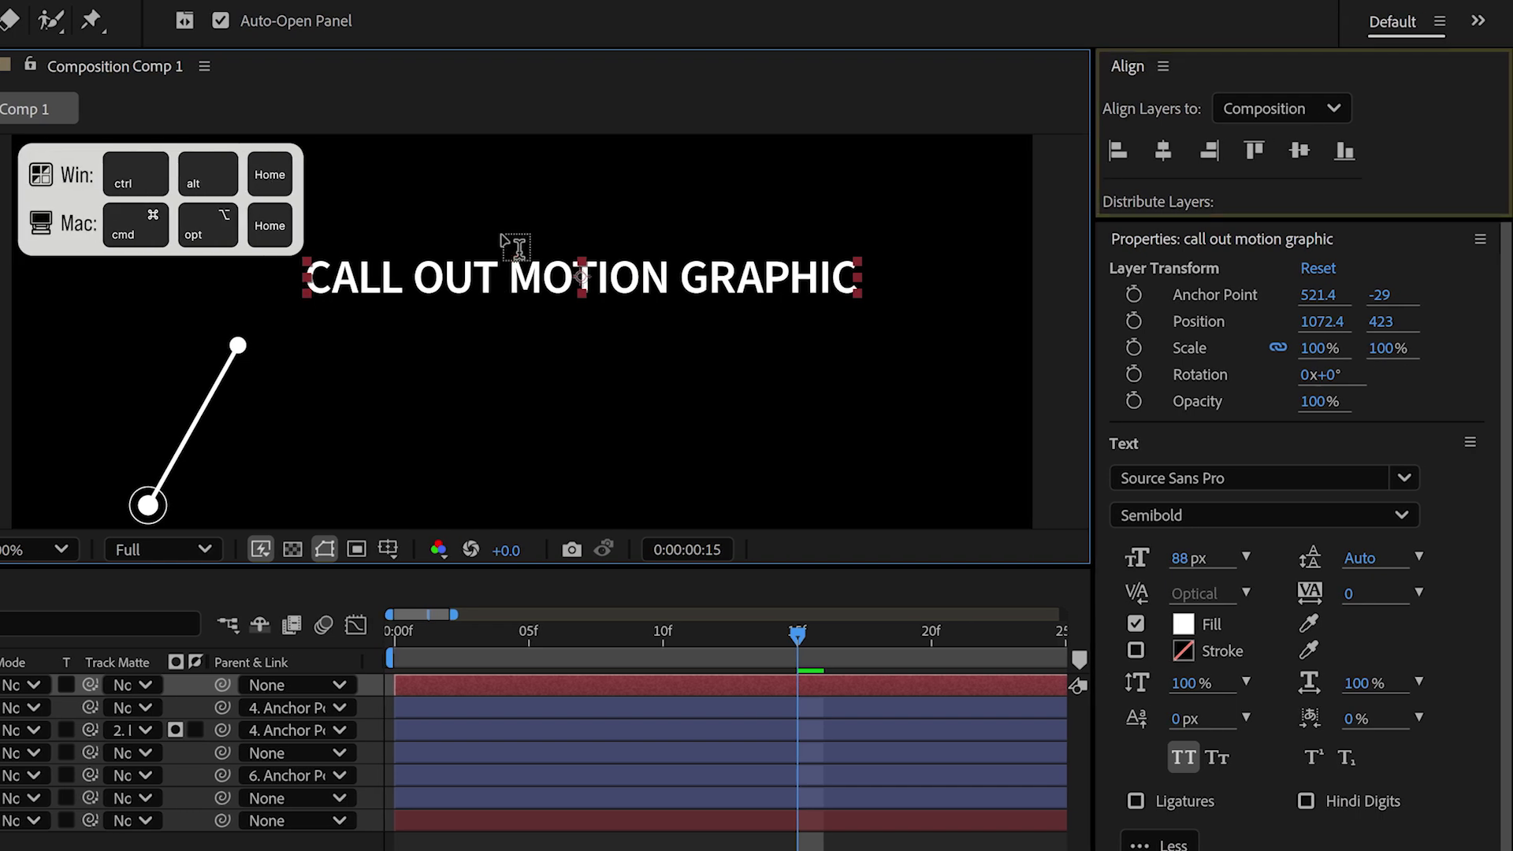
click(1163, 151)
click(1304, 144)
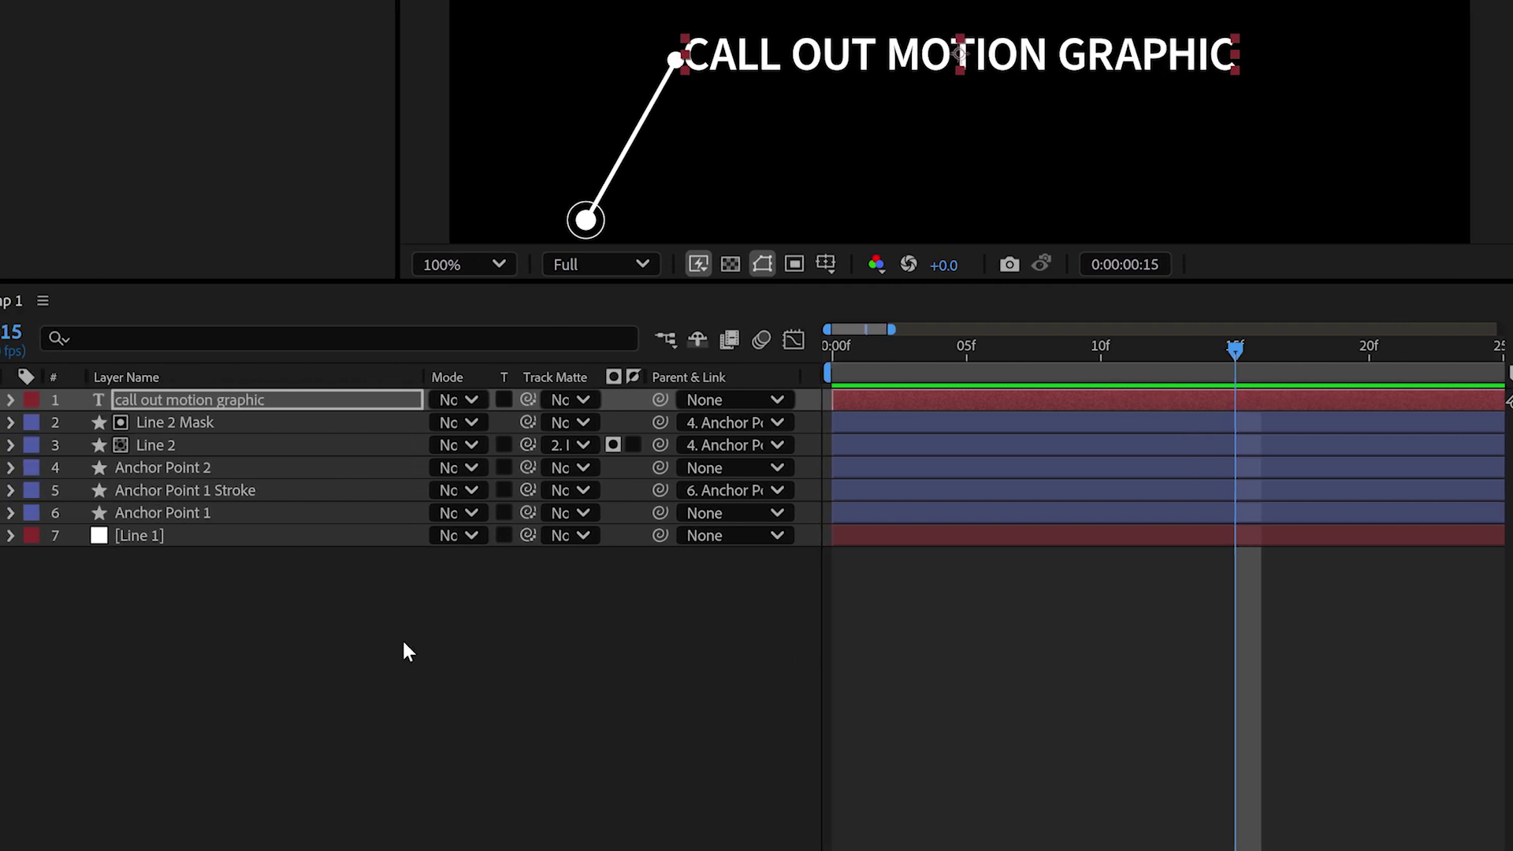
Rename the call out motion graphic layer to 'Text'
click(364, 399)
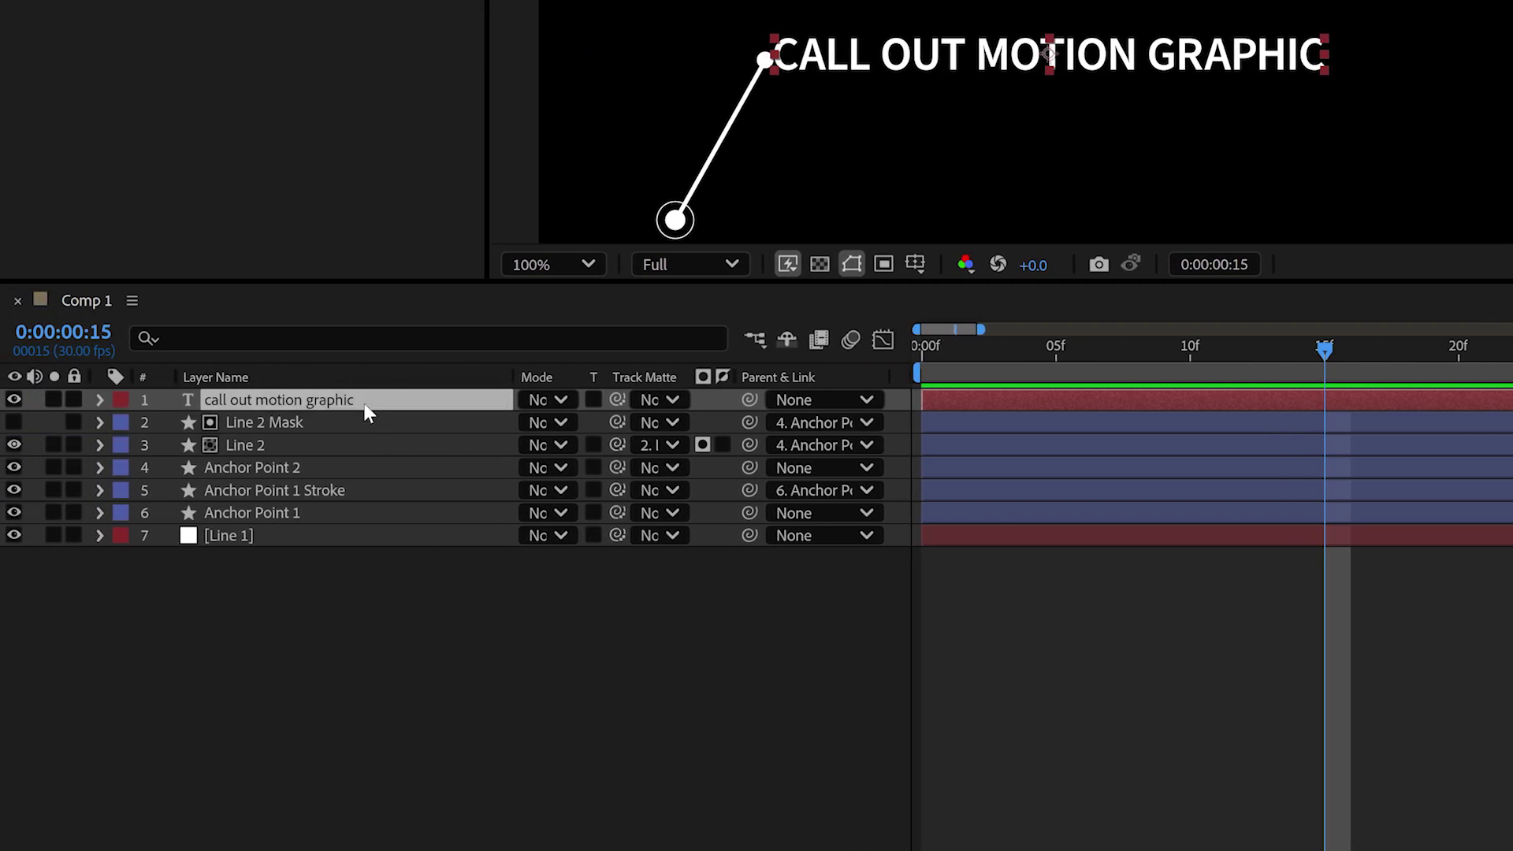
key(Return)
text(Text)
key(Return)
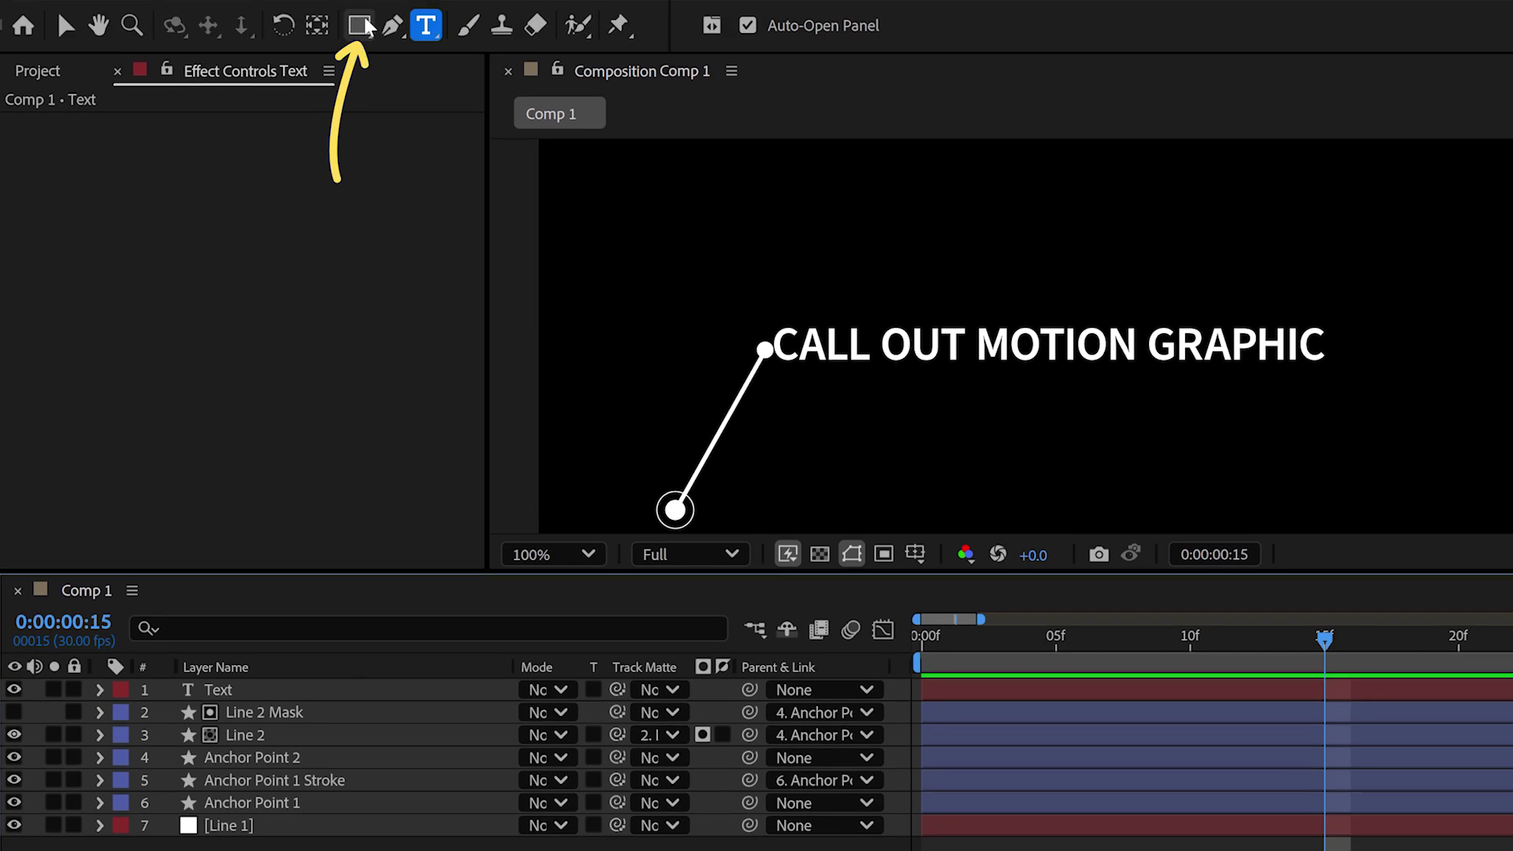
Draw a wide rectangle over the title, centre its anchor, and align it to comp centre
click(361, 25)
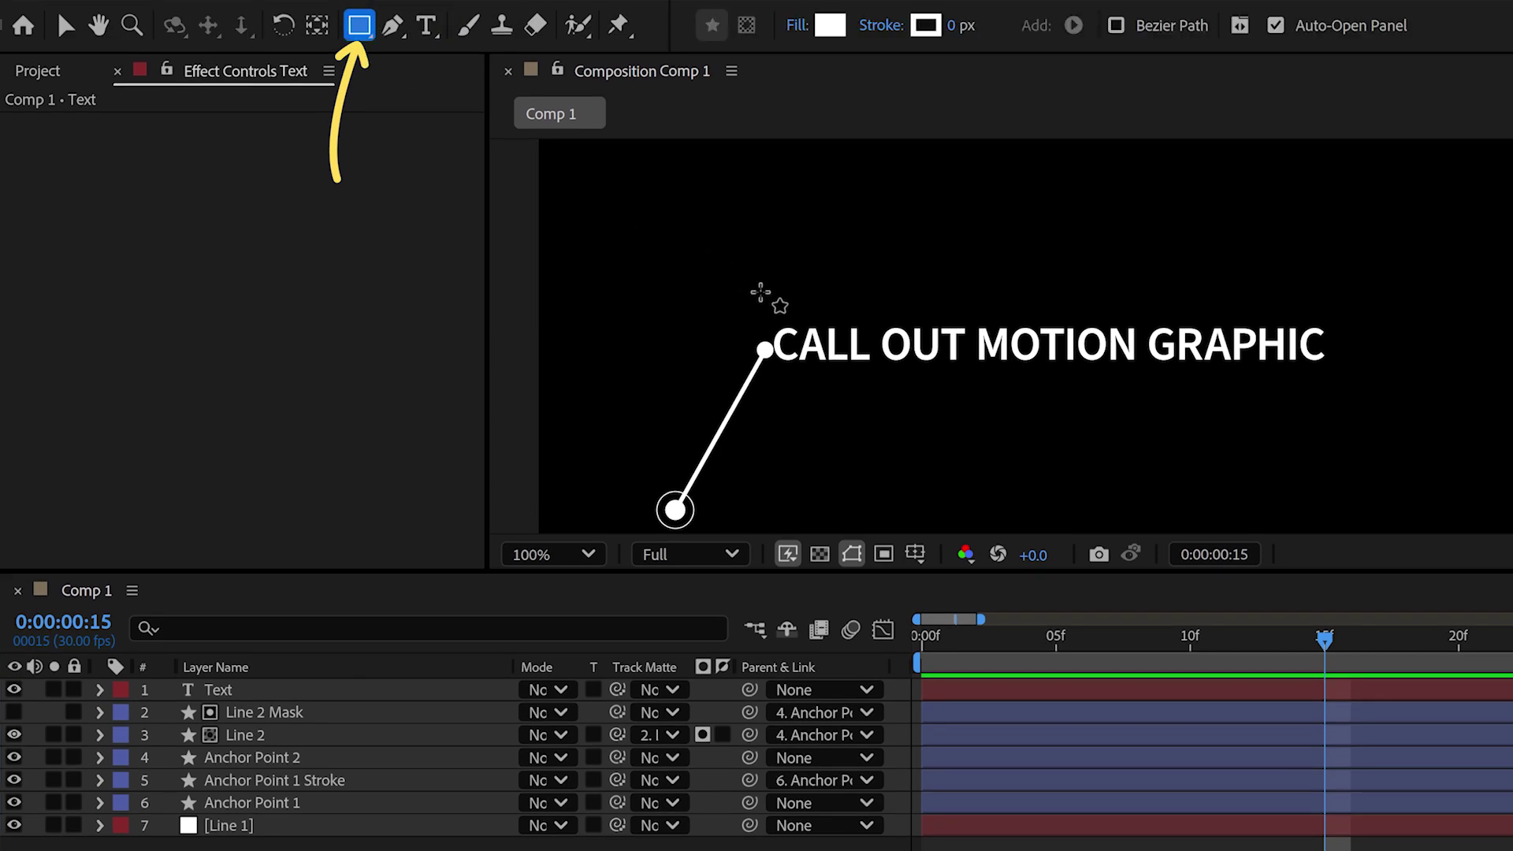
mouse_move(760, 292)
mouse_down()
mouse_move(1072, 371)
mouse_move(1368, 389)
mouse_up()
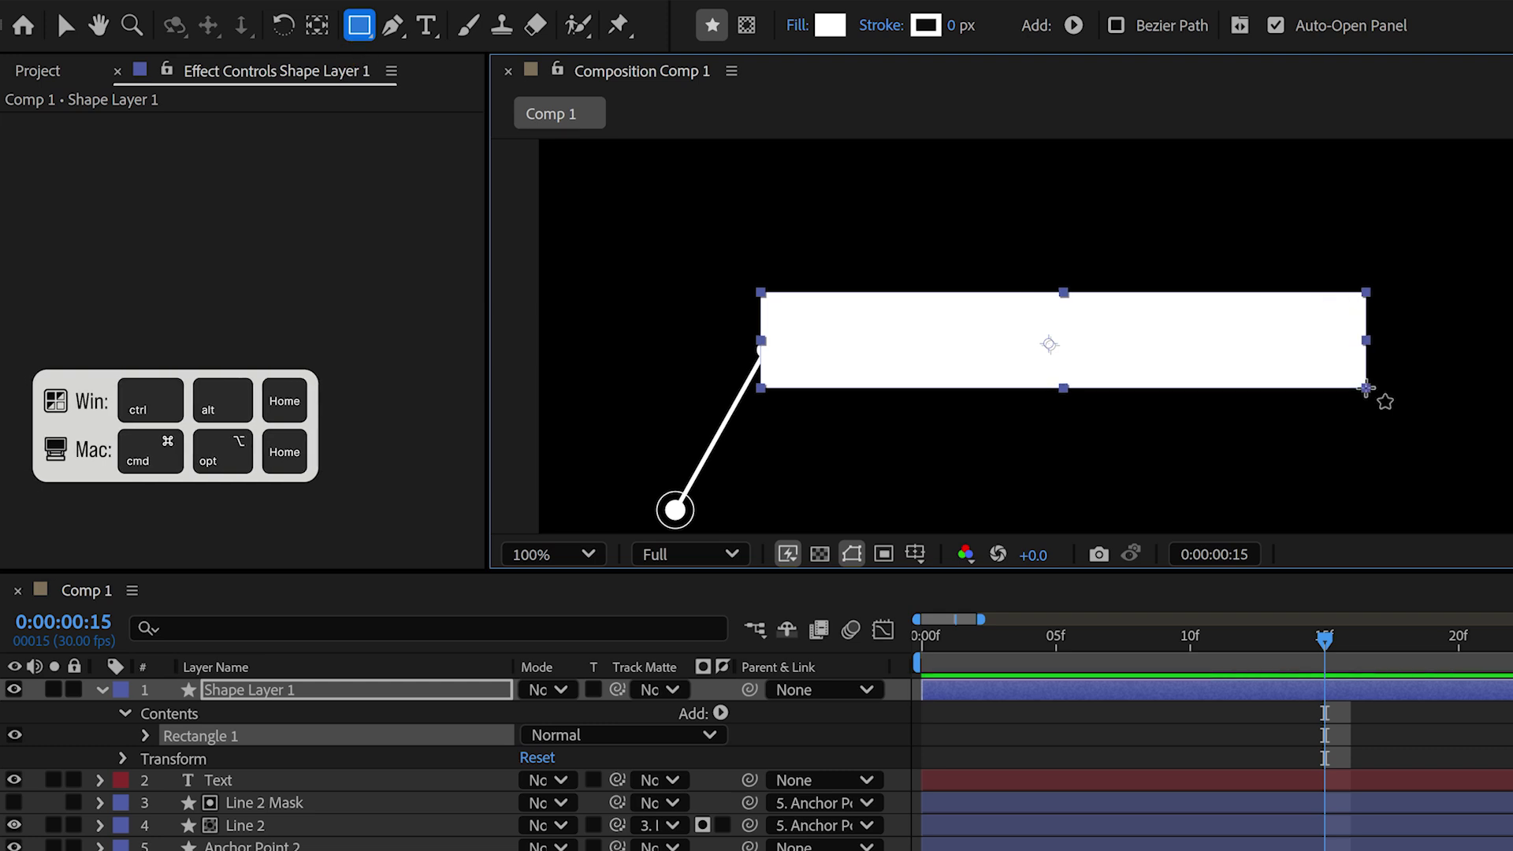
key(ctrl+alt+Home)
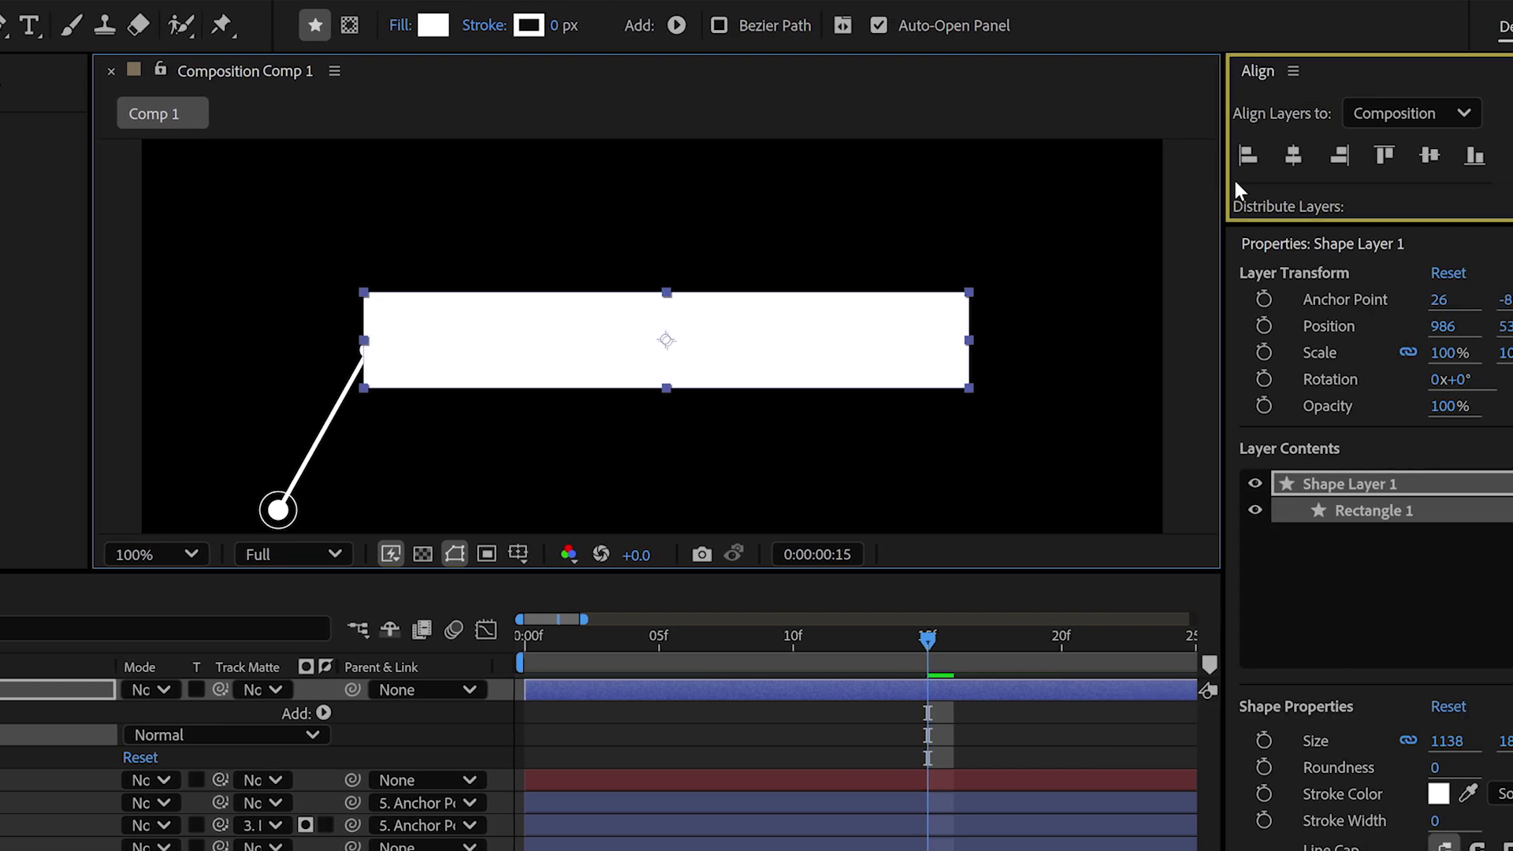
click(1166, 156)
click(1299, 157)
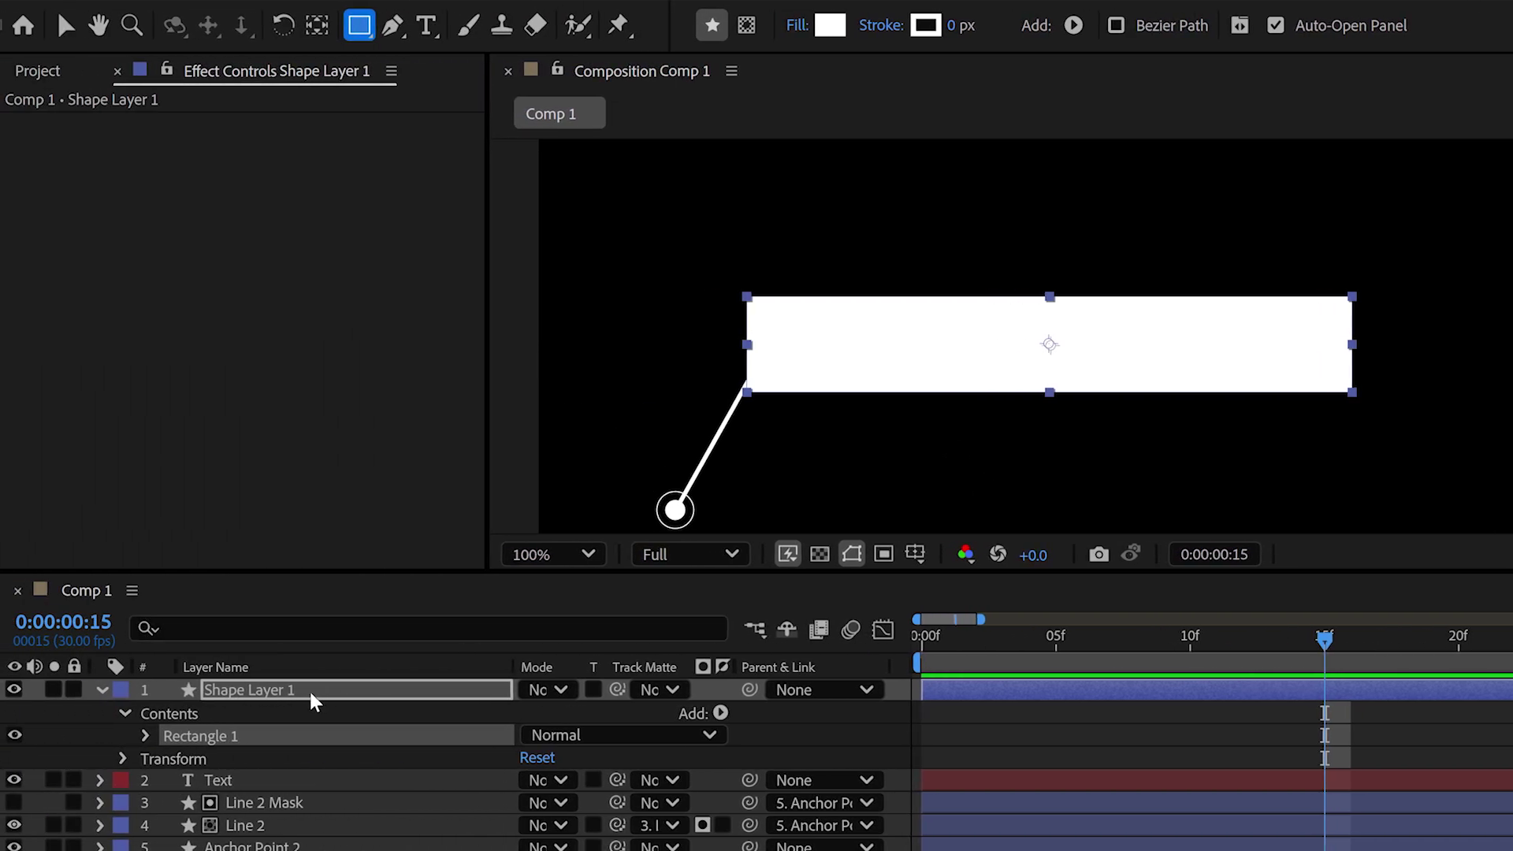
Name the rectangle 'Text Background', fill it dark blue #020087, and move it below Text
key(Return)
text(Text Background)
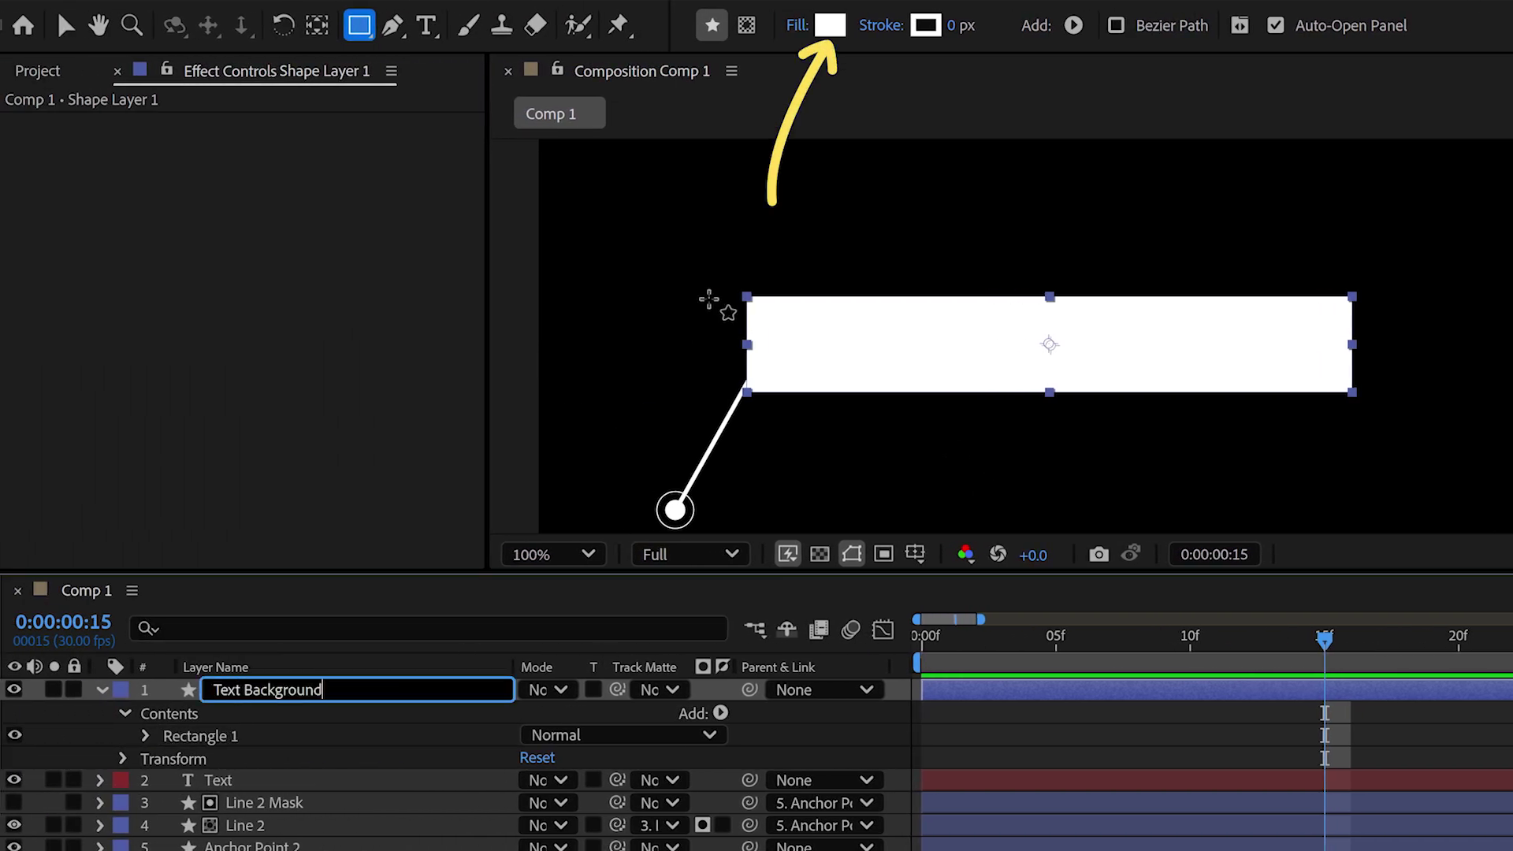
click(831, 26)
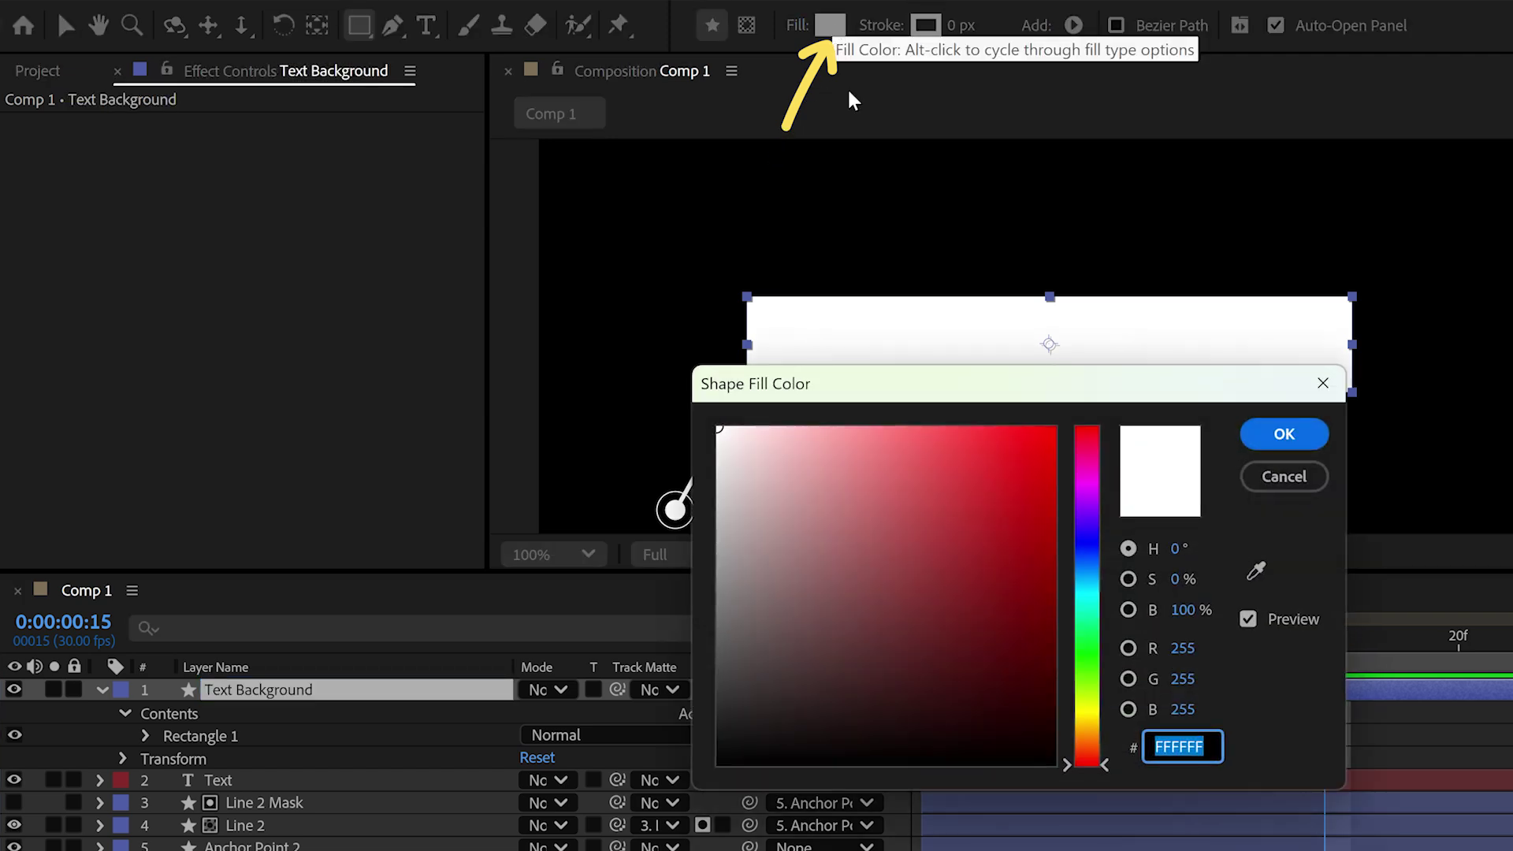
click(1084, 539)
drag(1027, 568, 1063, 585)
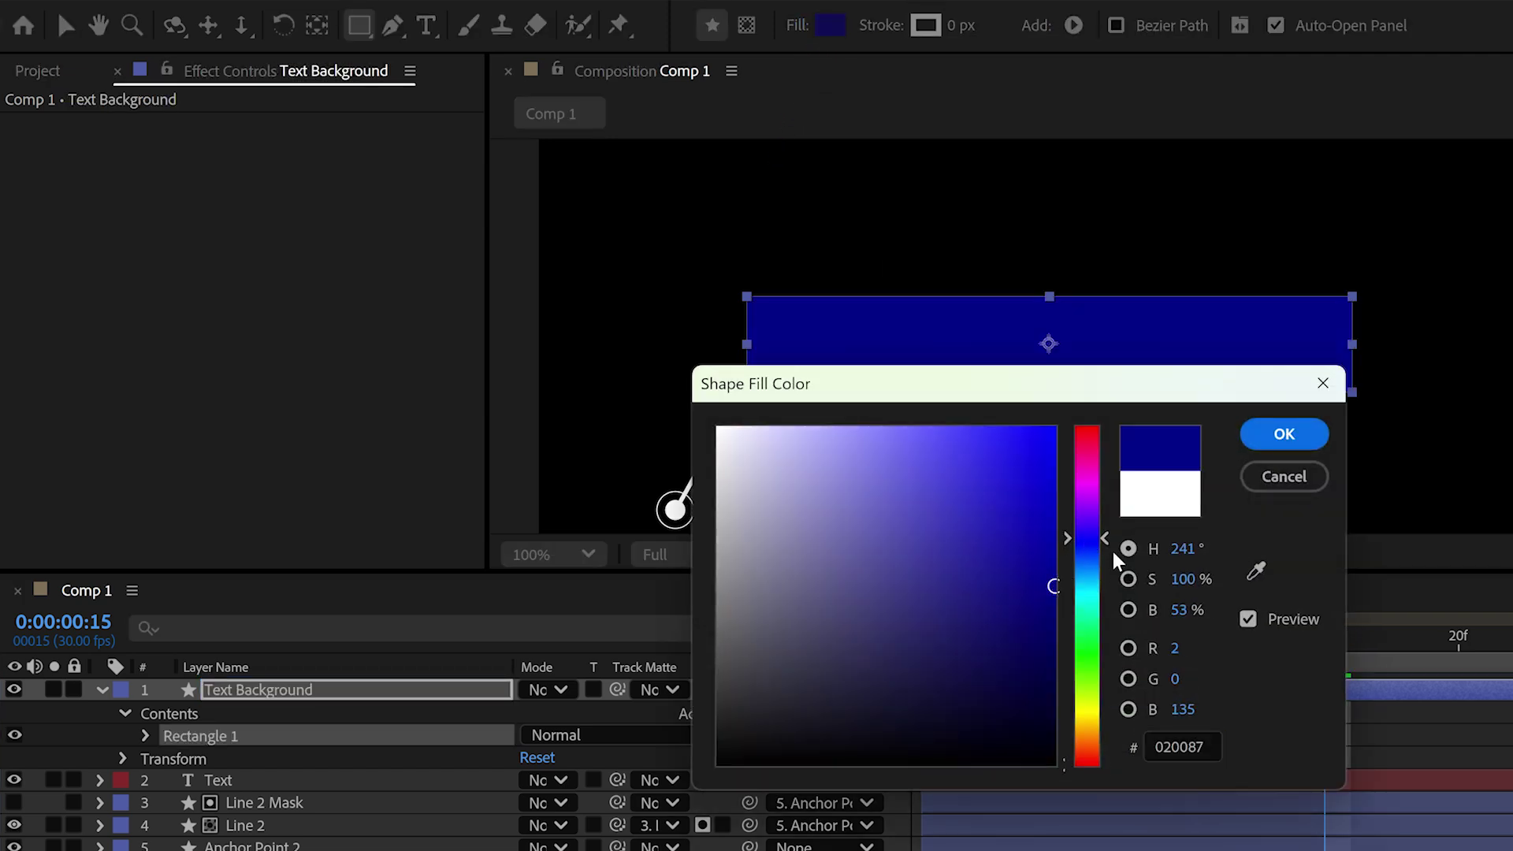
click(1273, 437)
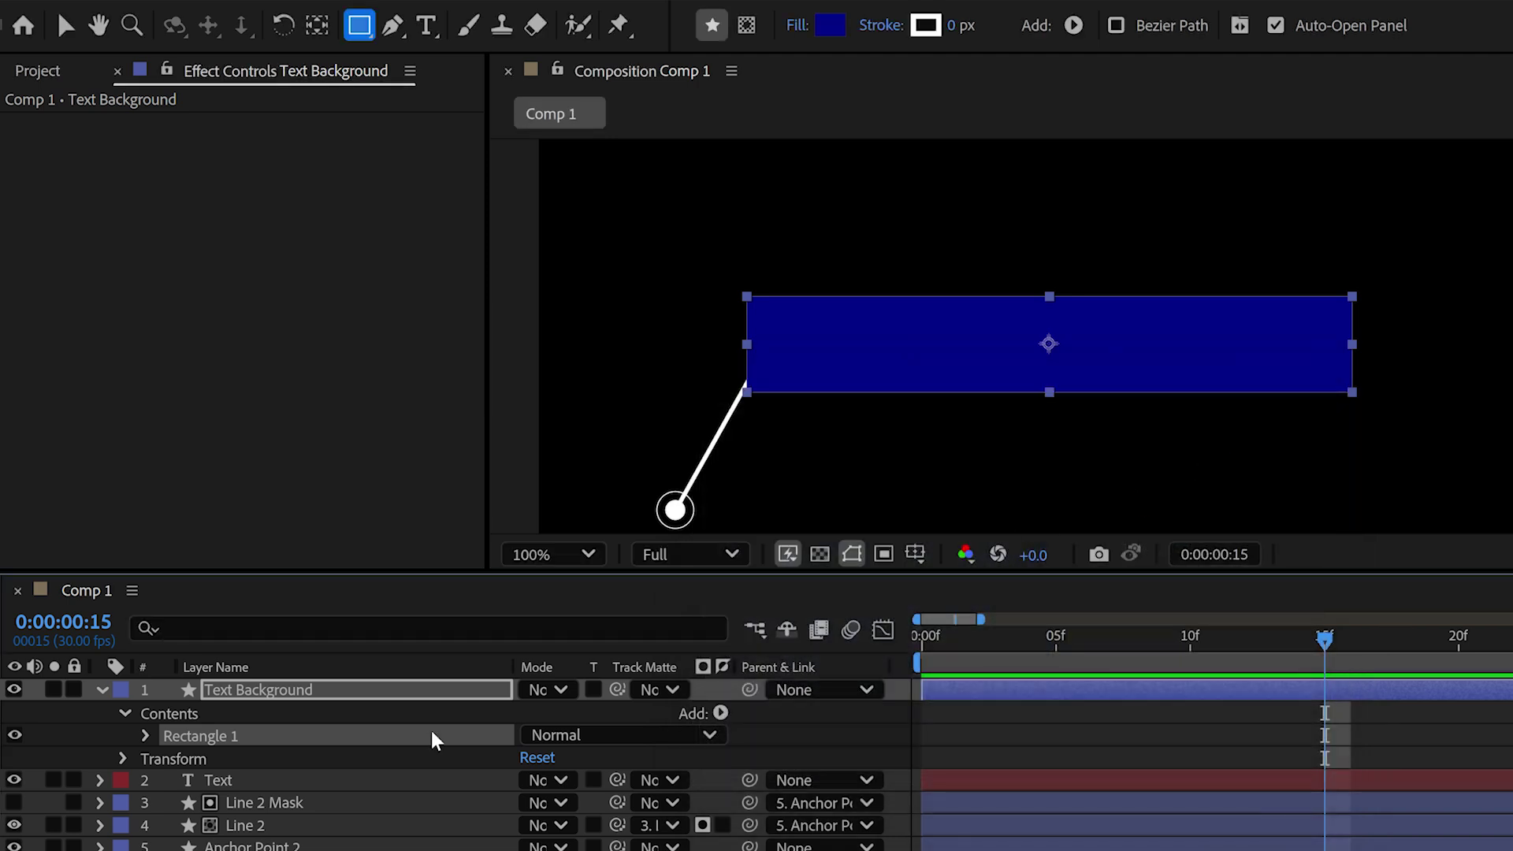
drag(296, 693, 281, 802)
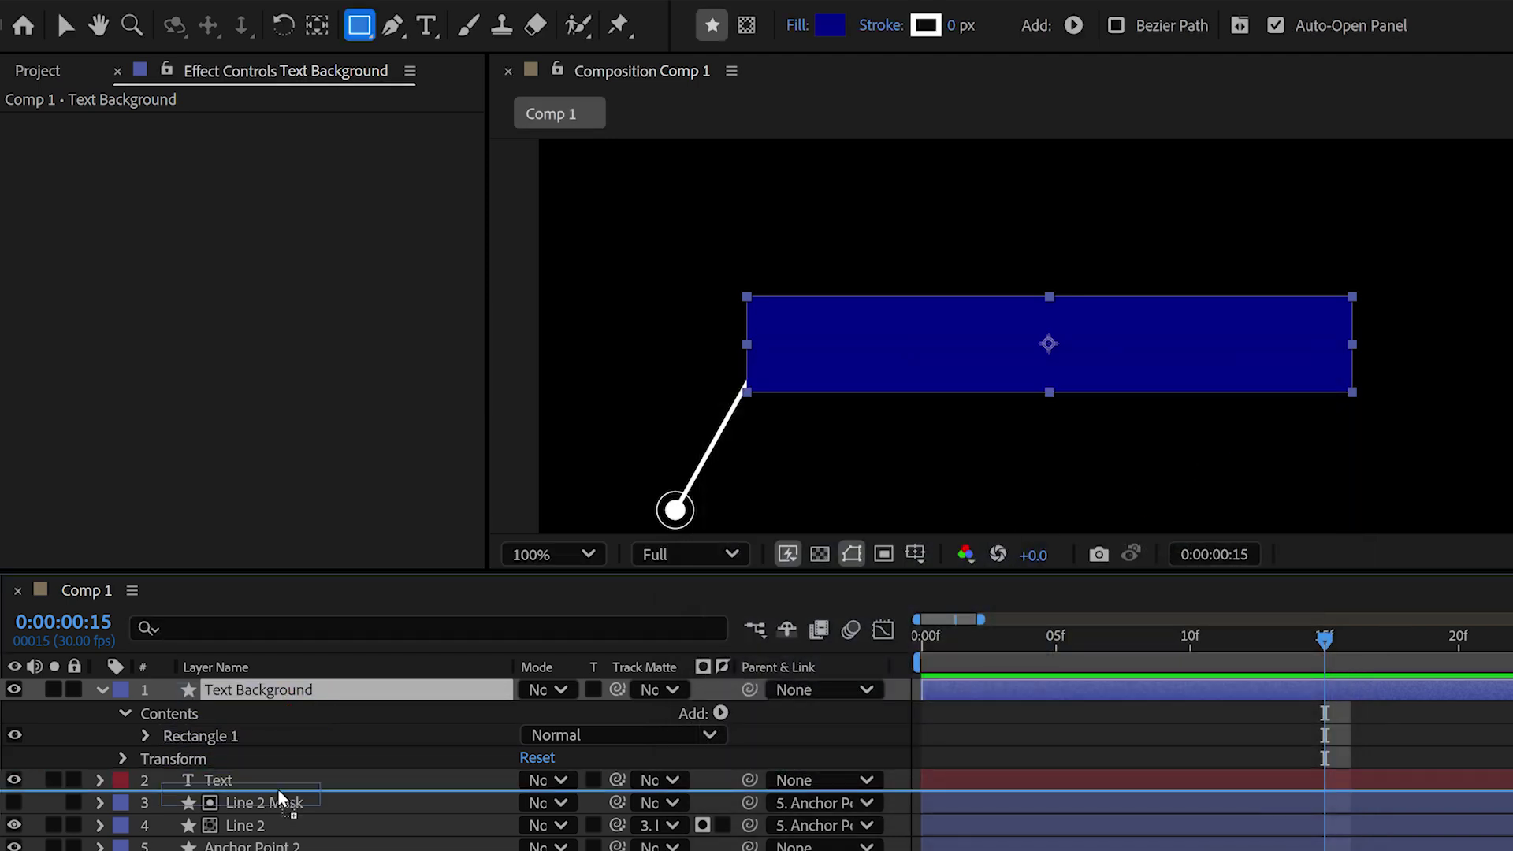
Drive Rectangle Path 1's Size with a pasted expression fitting the Text layer's bounds
drag(281, 802, 279, 801)
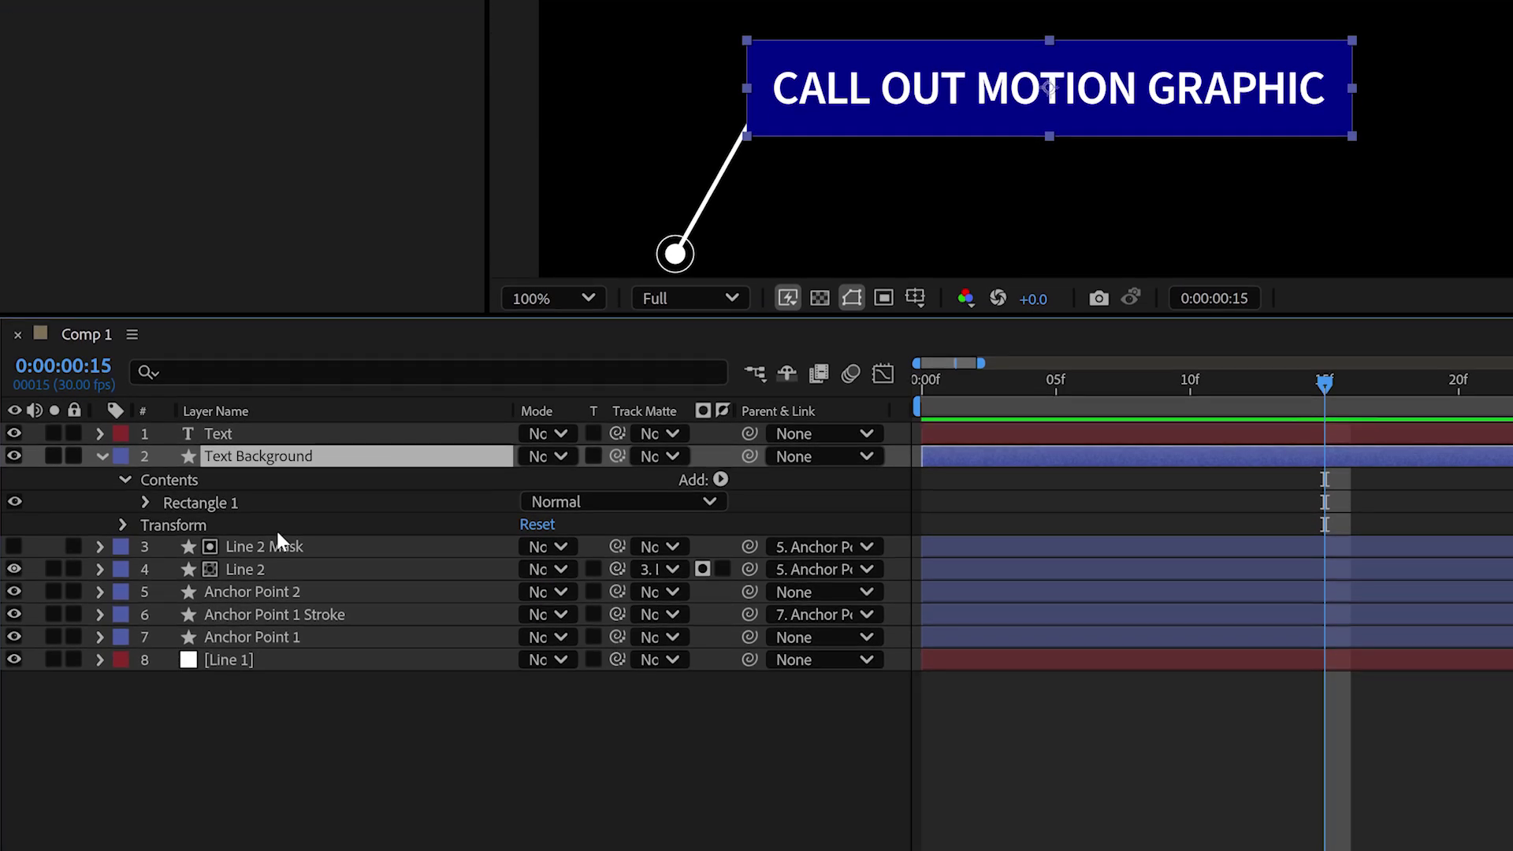
click(148, 500)
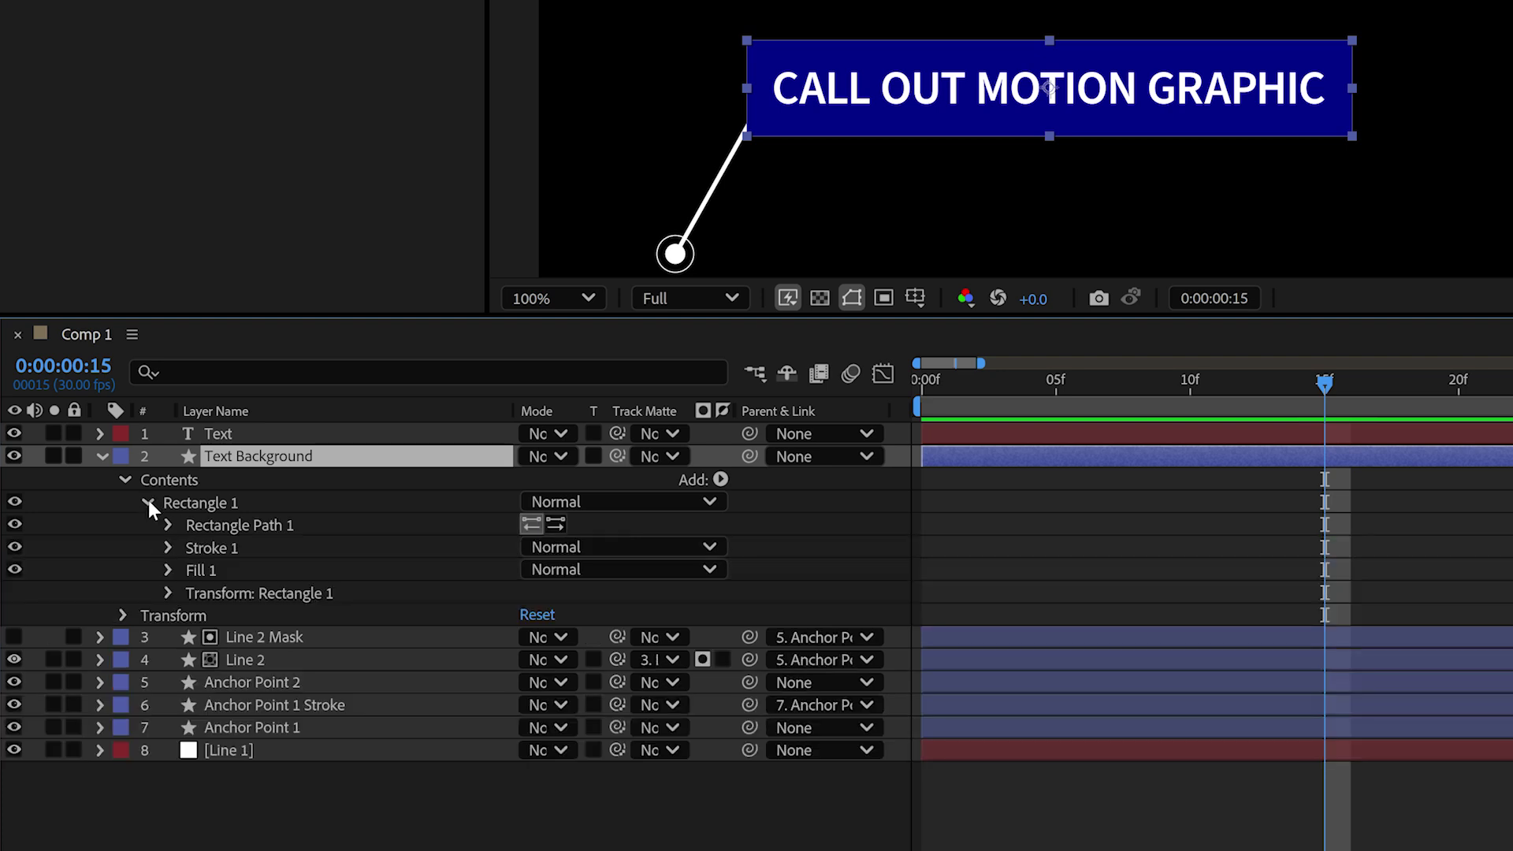
click(168, 525)
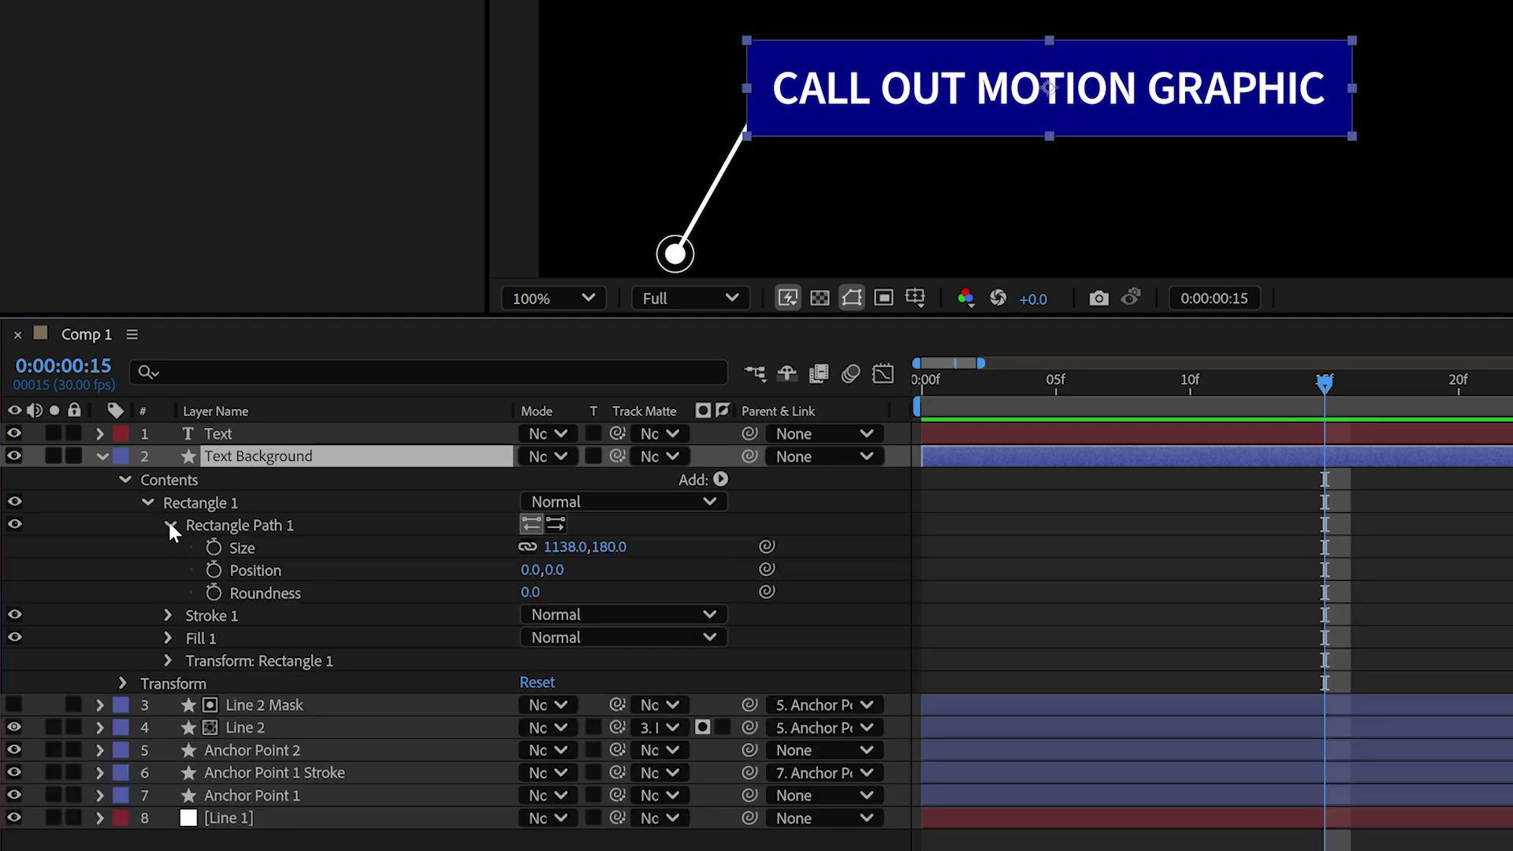
alt+click(214, 548)
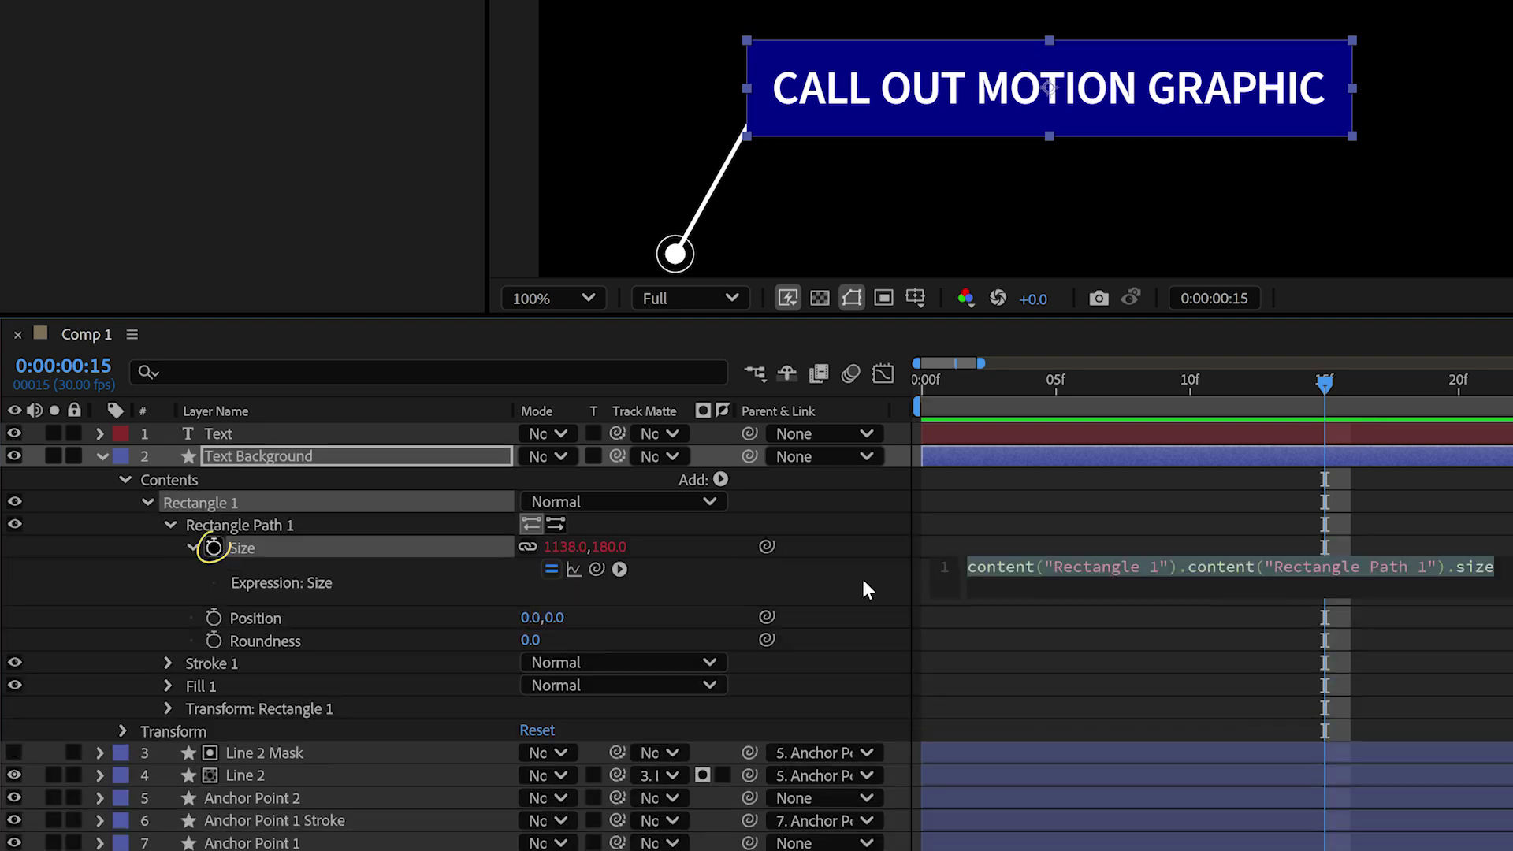
key(BackSpace)
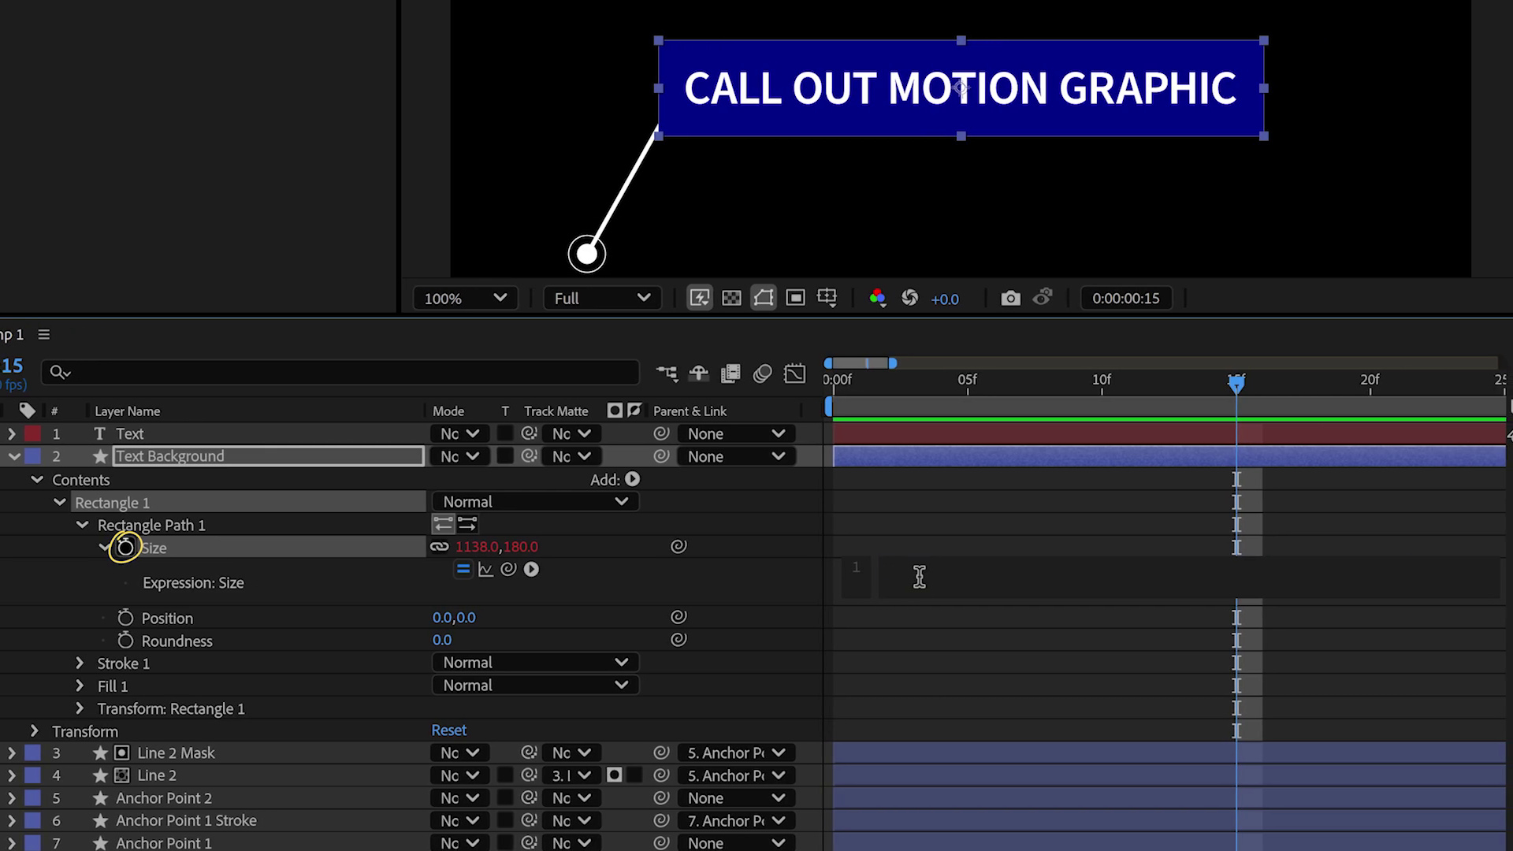
key(ctrl+v)
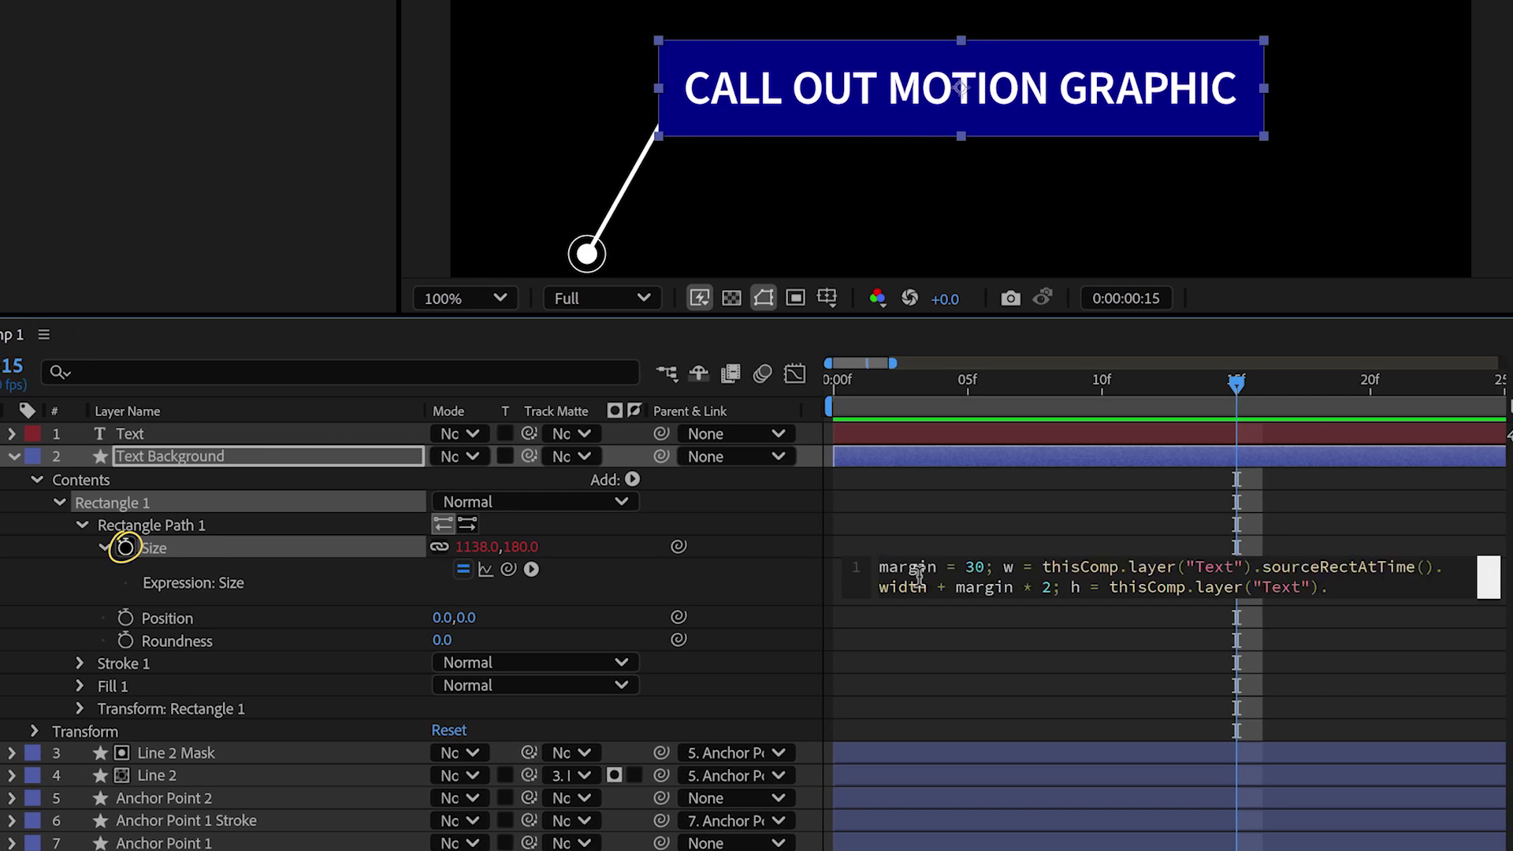
click(933, 616)
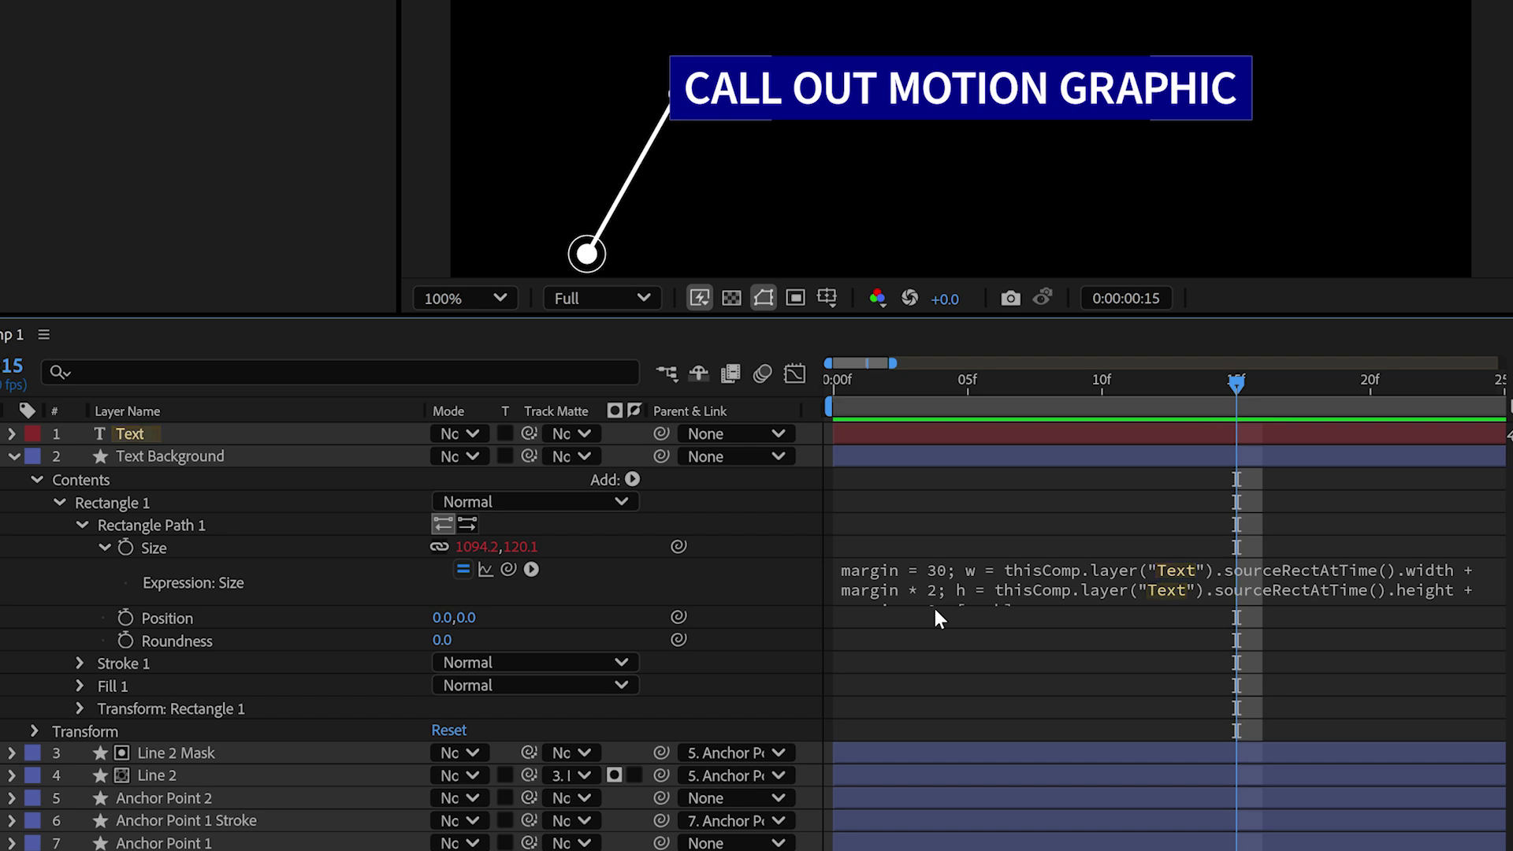
Try expression margins of 10 and 0, then settle on a 30-pixel margin
click(938, 569)
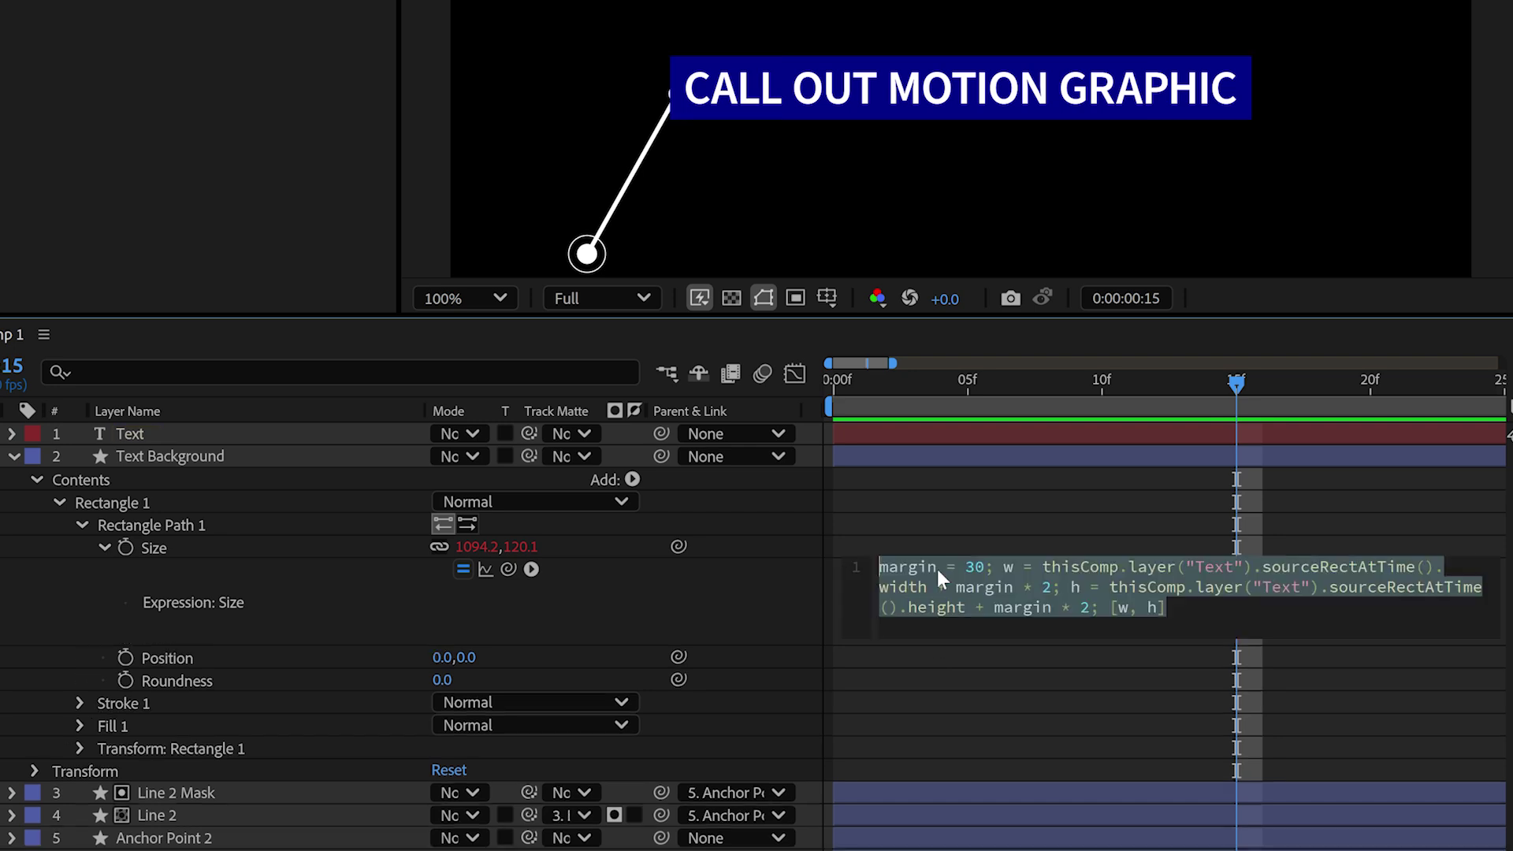
click(976, 571)
key(BackSpace)
text(1)
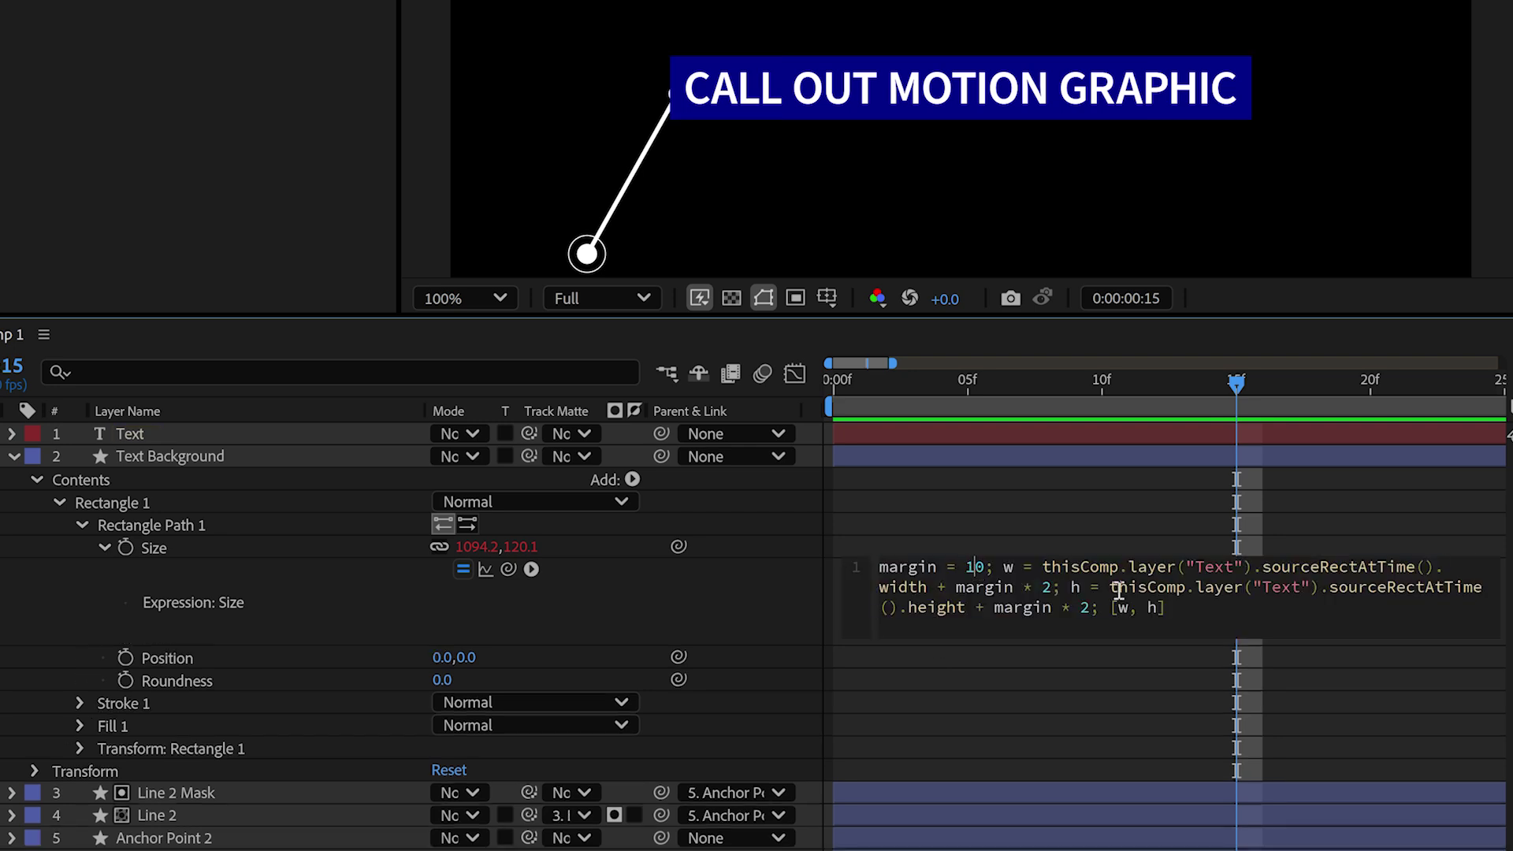
click(1073, 669)
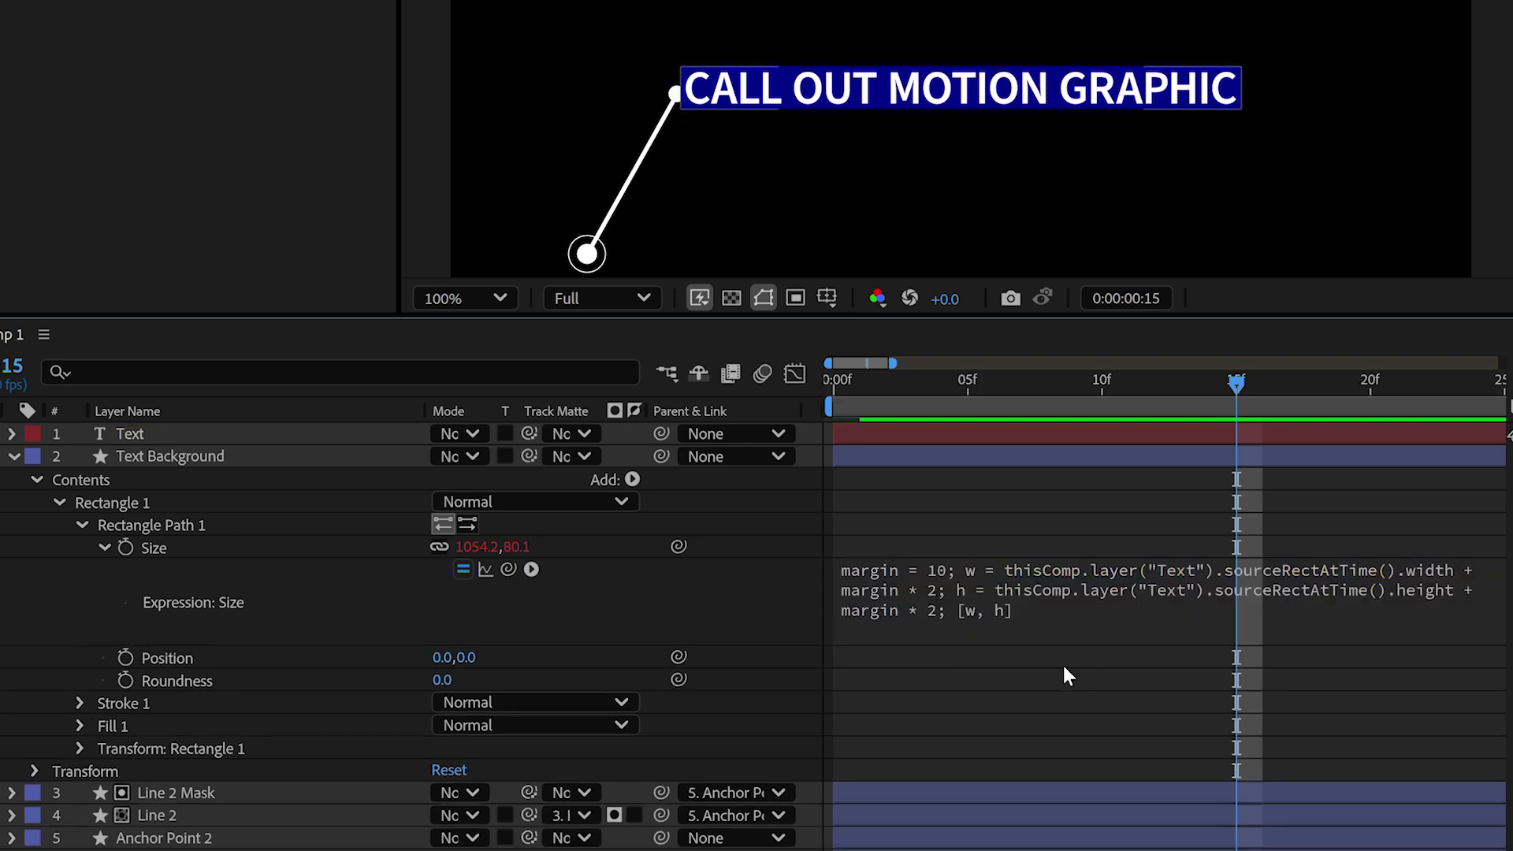
click(1050, 597)
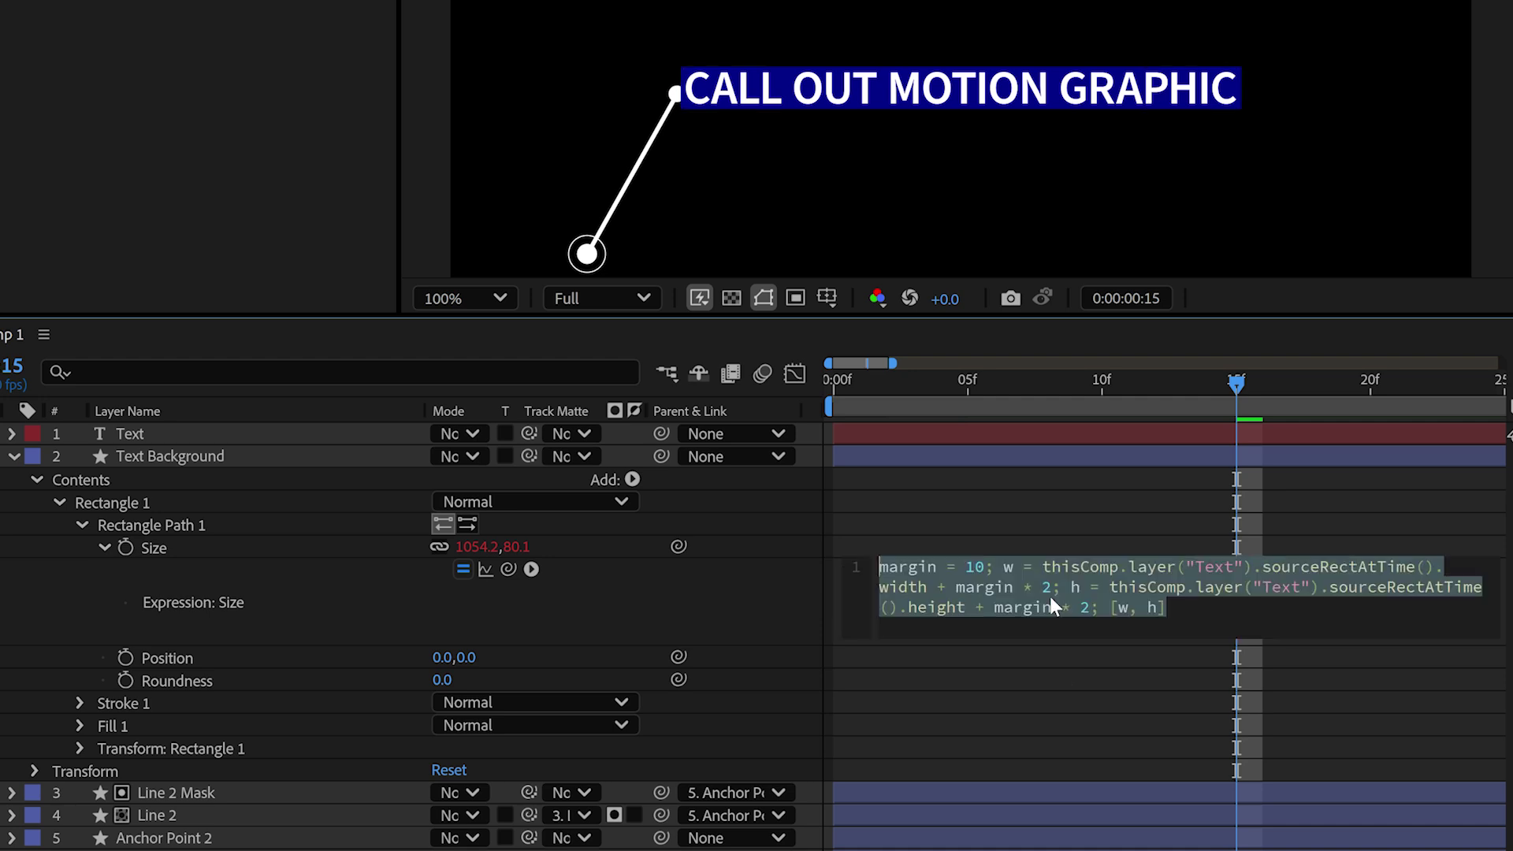
click(977, 568)
key(BackSpace)
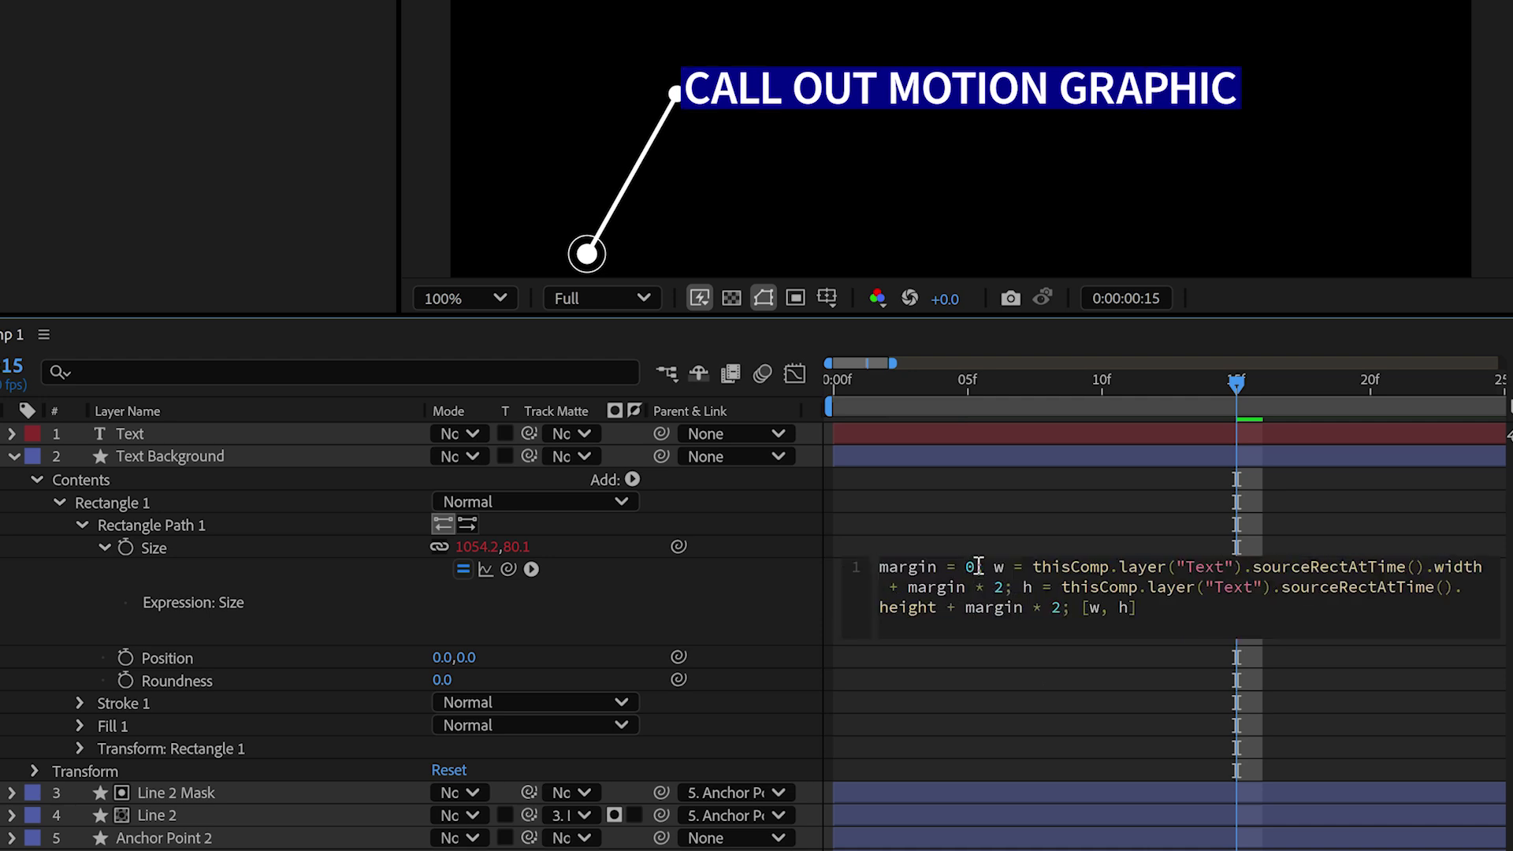
text(3)
click(988, 658)
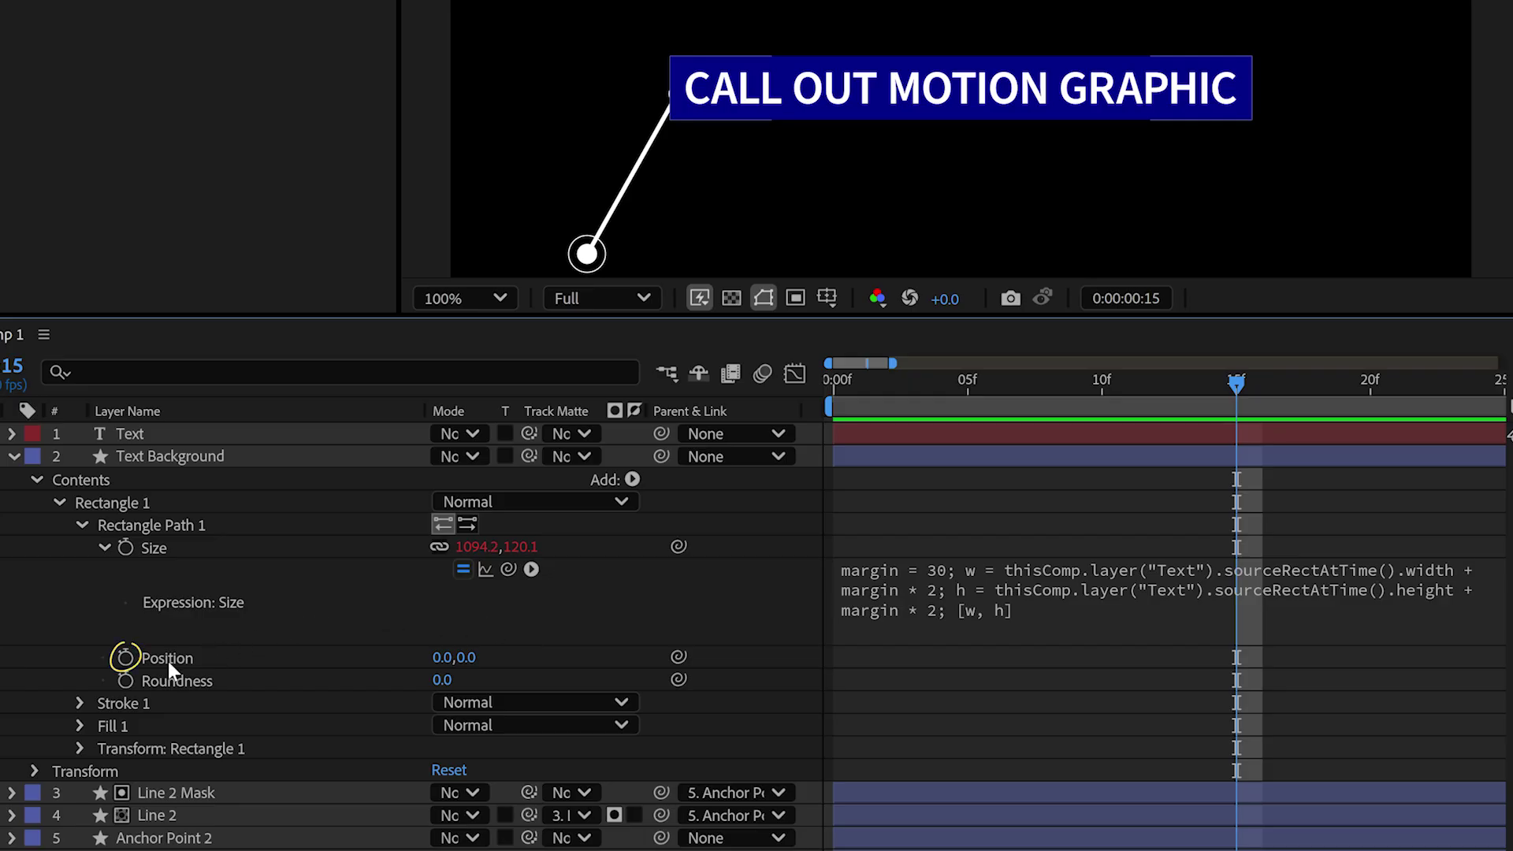
Give the blue box a size/2 Position expression and centre it behind the title
alt+click(125, 657)
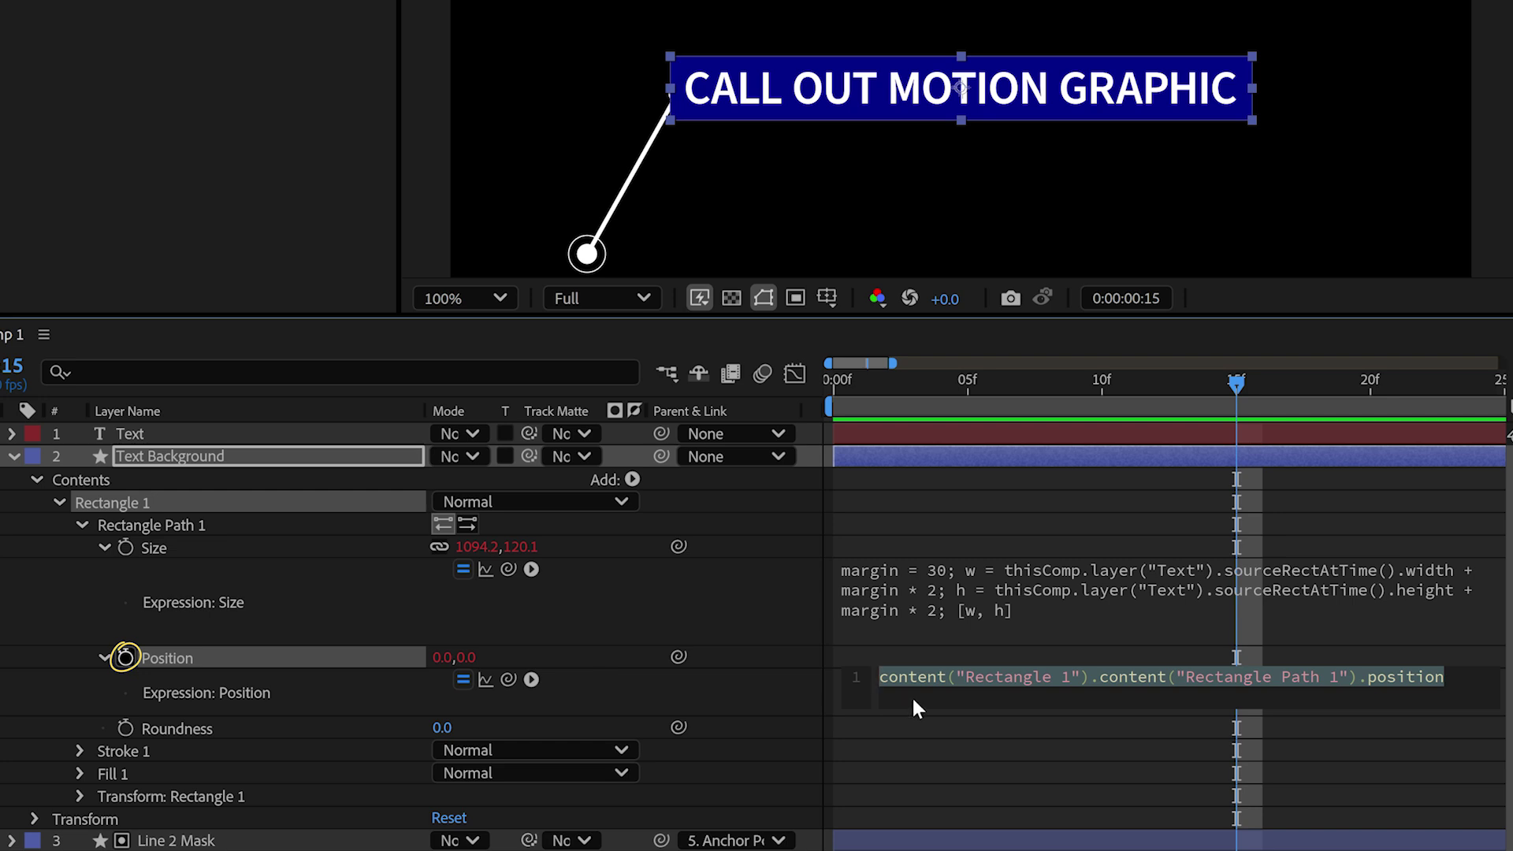
key(BackSpace)
text(content("Rectangle 1").content("Rectangle Path 1").size/2)
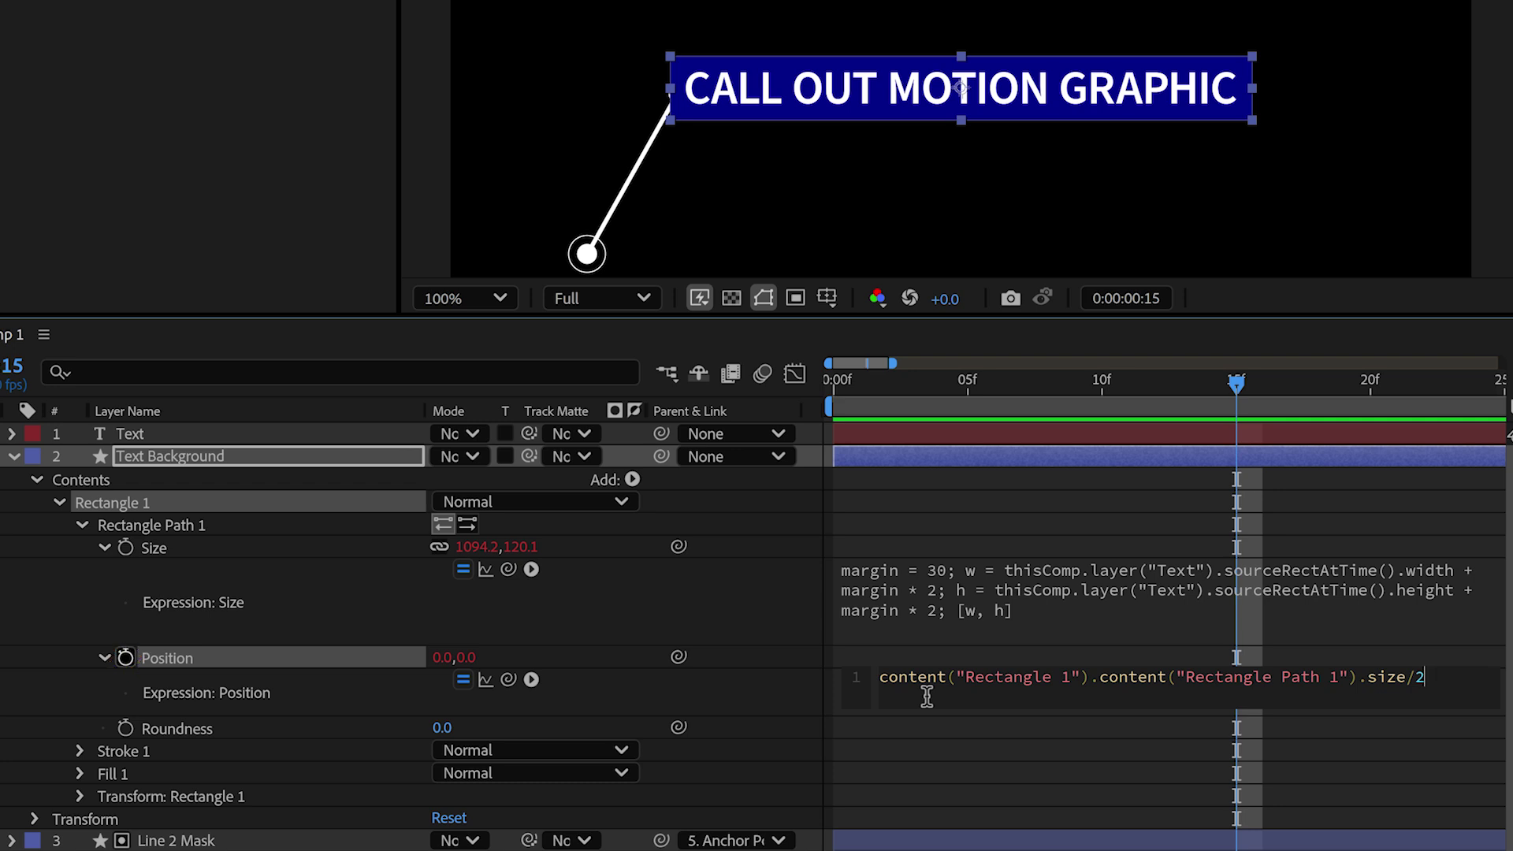
click(194, 432)
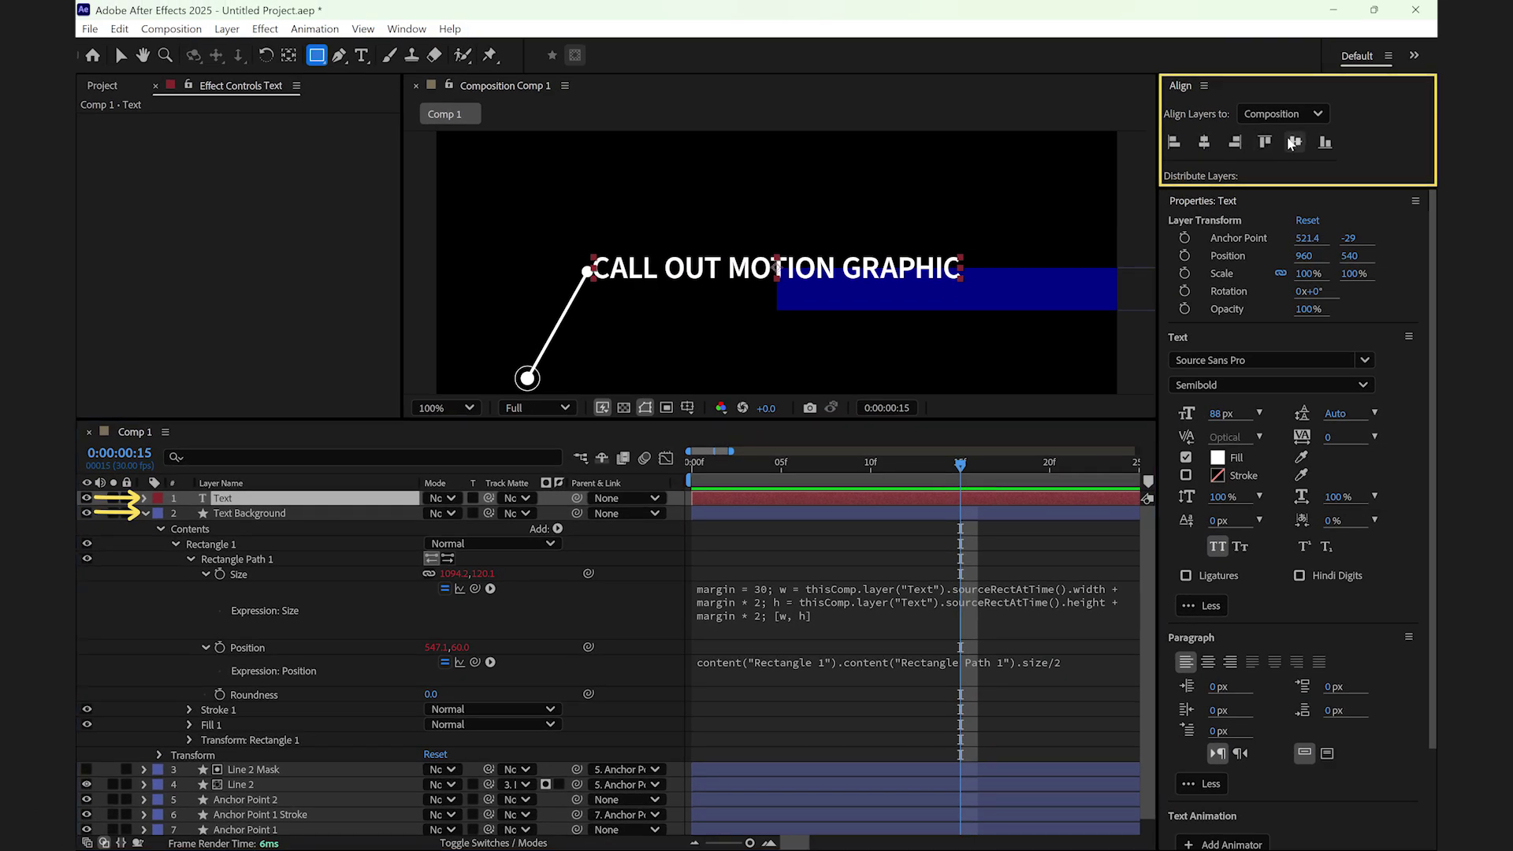
click(1296, 142)
click(283, 514)
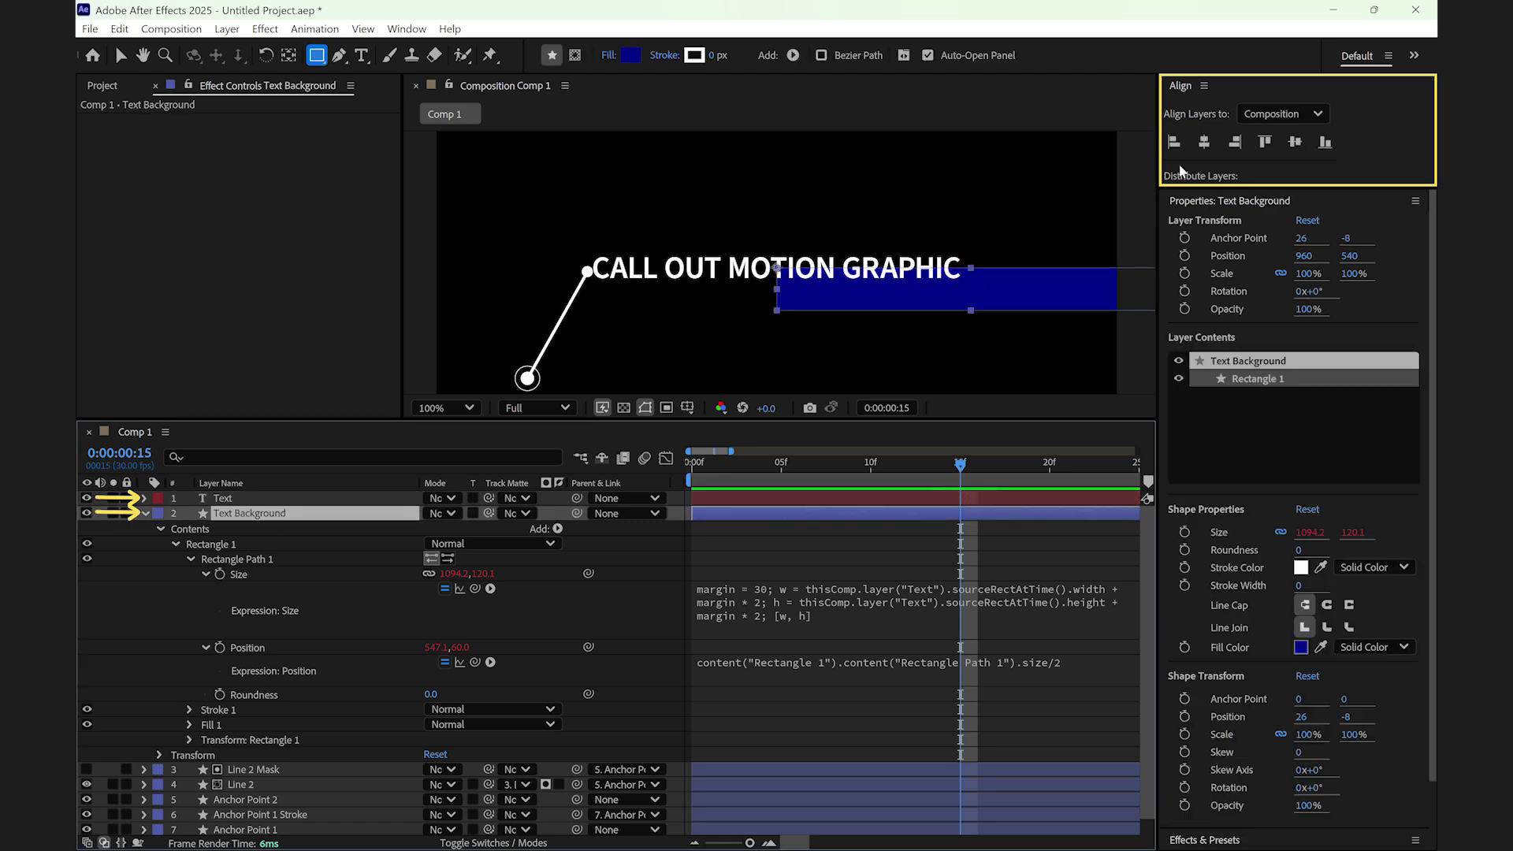
click(1204, 142)
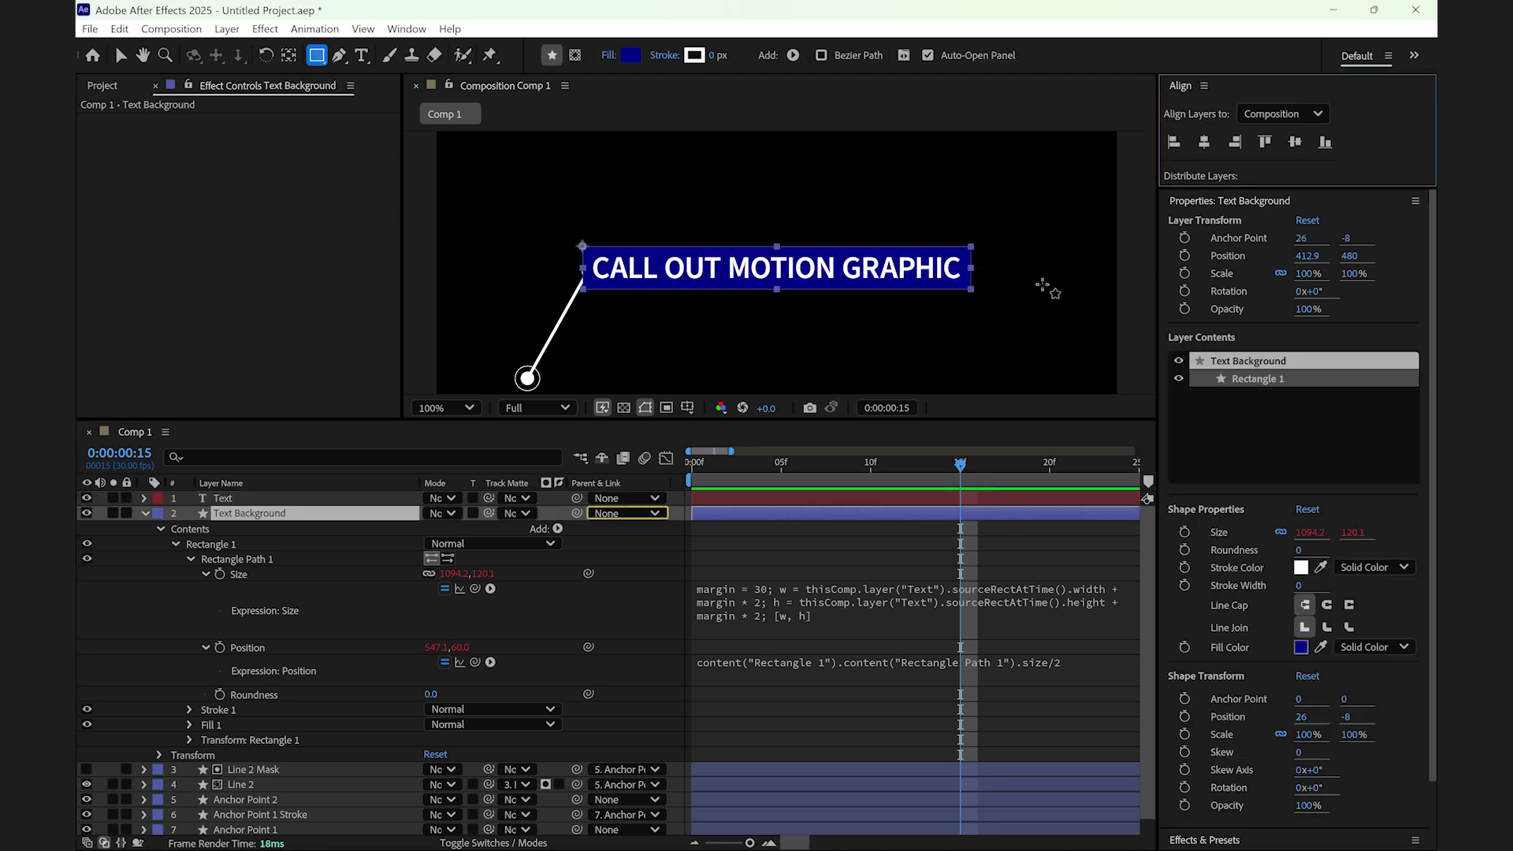
Parent the box to Text, then shorten and restore the title to test resizing
click(656, 514)
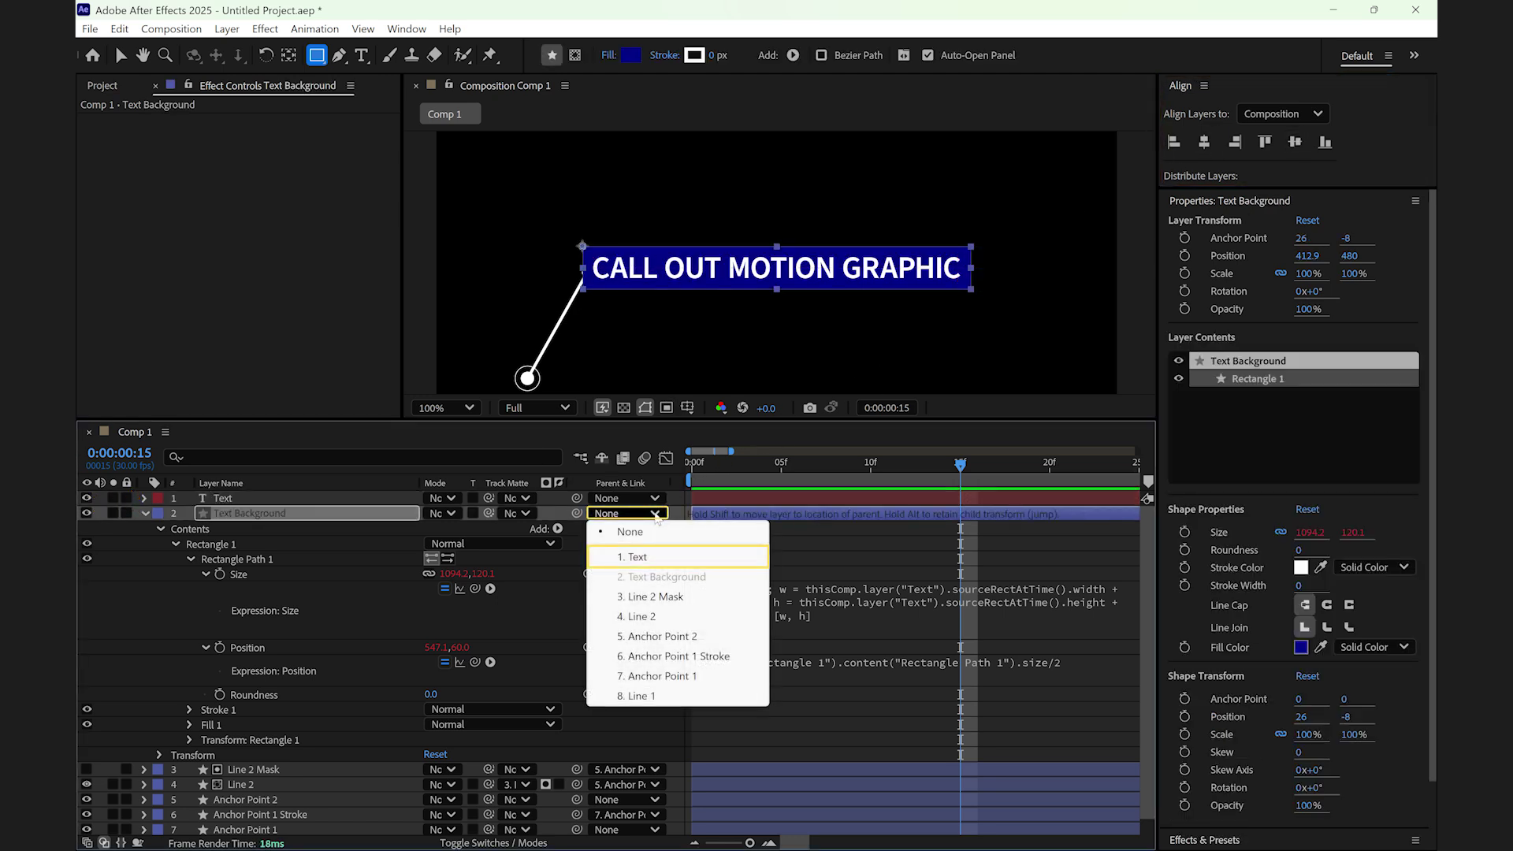
click(652, 557)
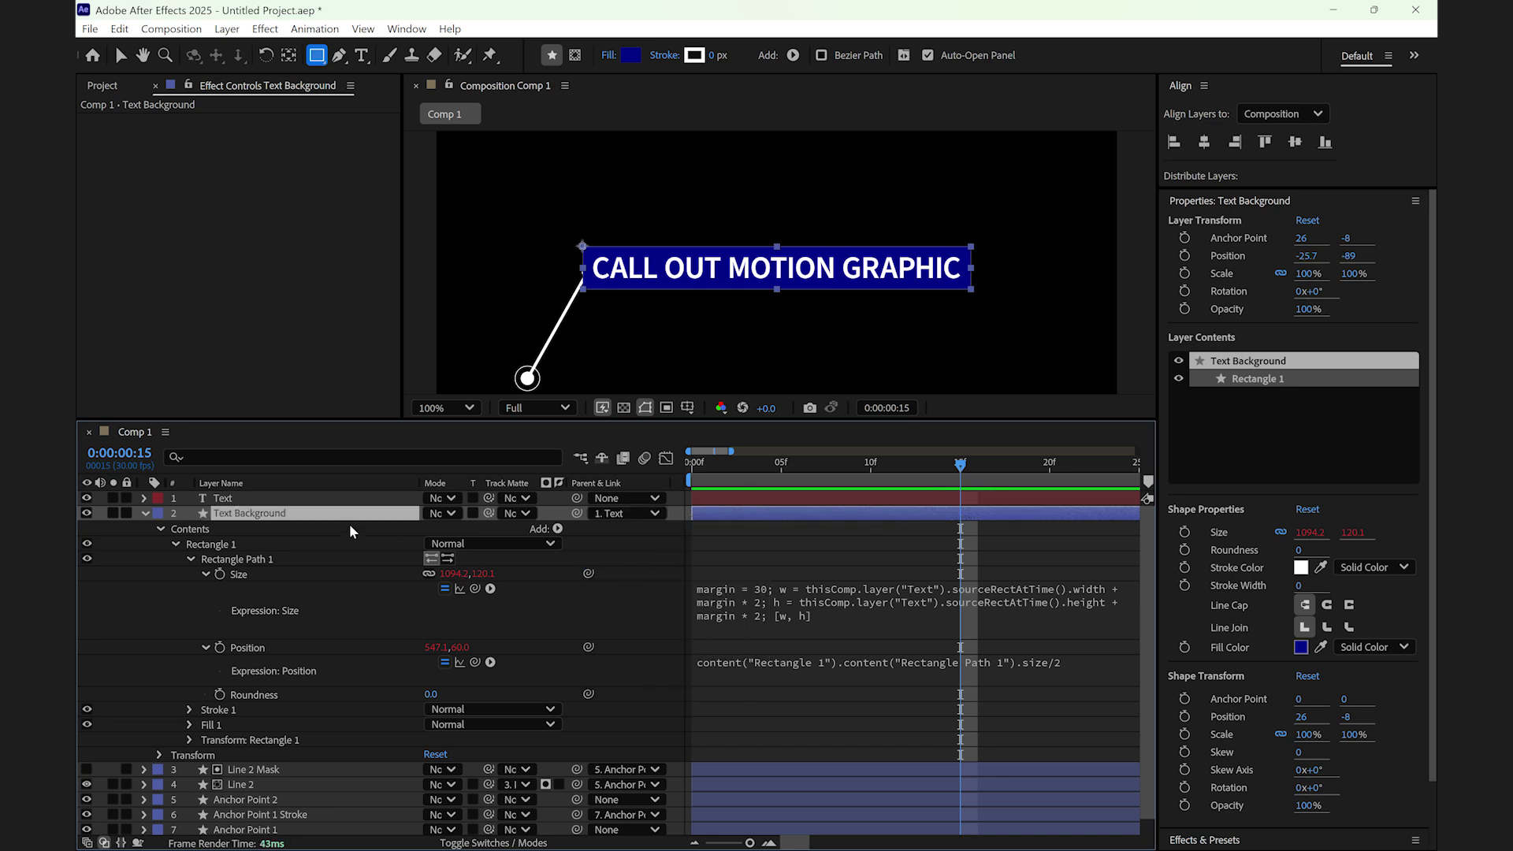
double_click(240, 502)
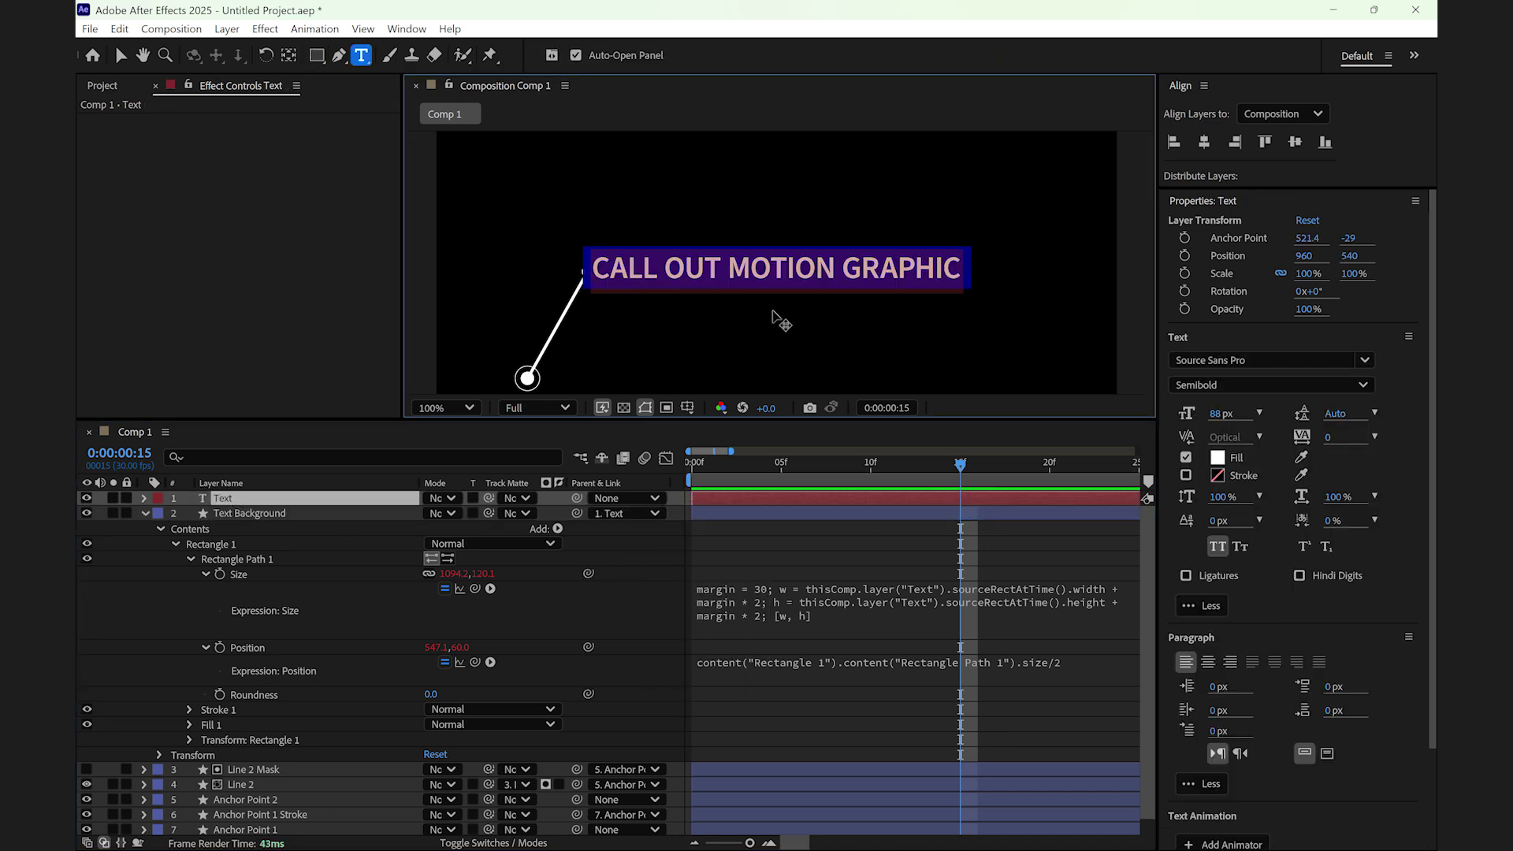
click(958, 279)
key(BackSpace)
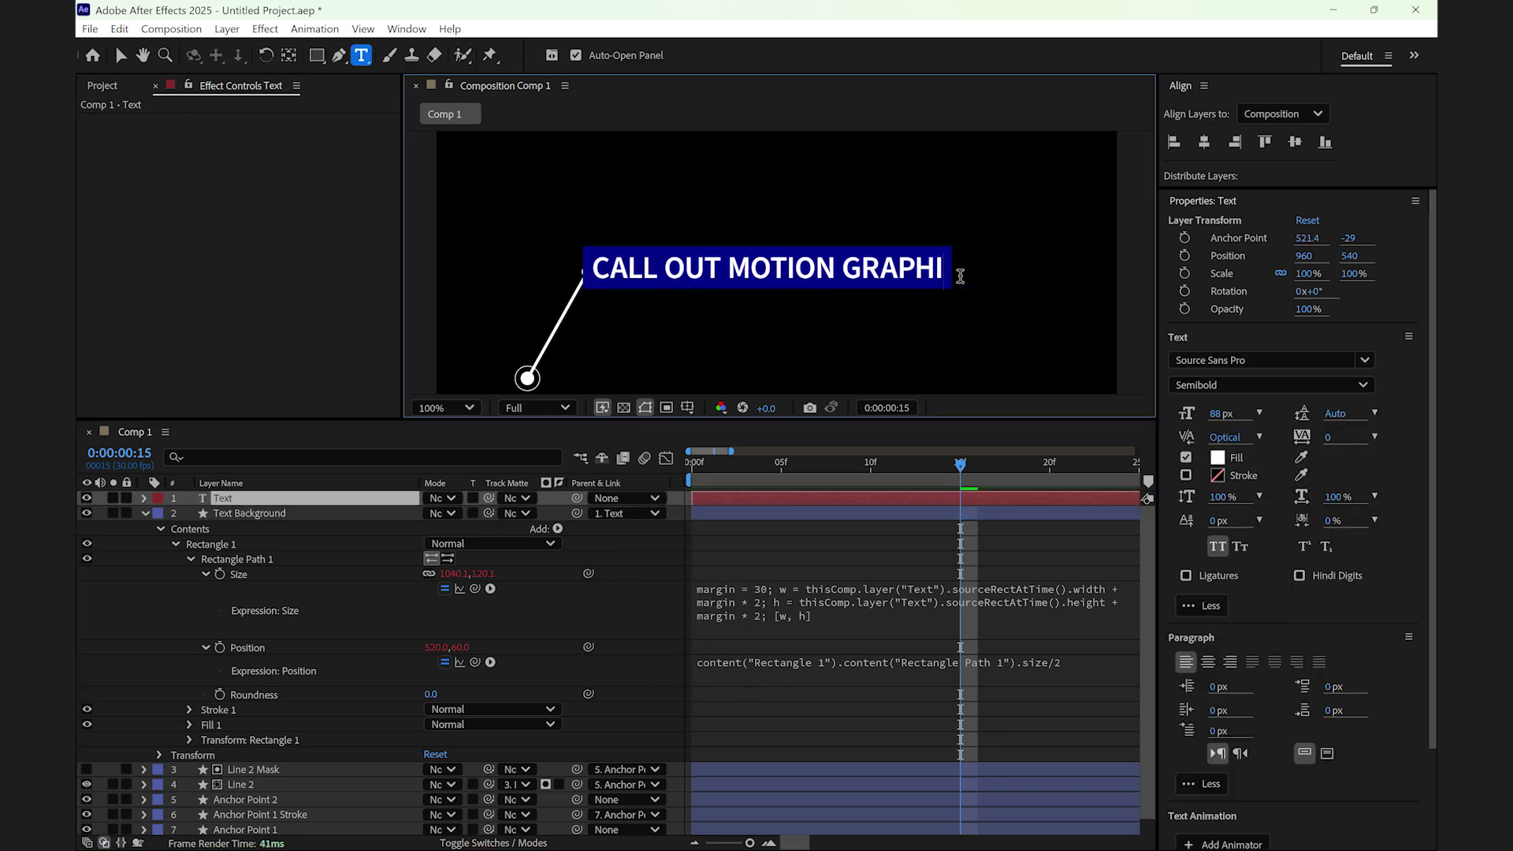
key(BackSpace)
key(BackSpace)
key(BackSpace)
key(BackSpace)
key(BackSpace)
key(BackSpace)
key(BackSpace)
key(BackSpace)
key(BackSpace)
key(BackSpace)
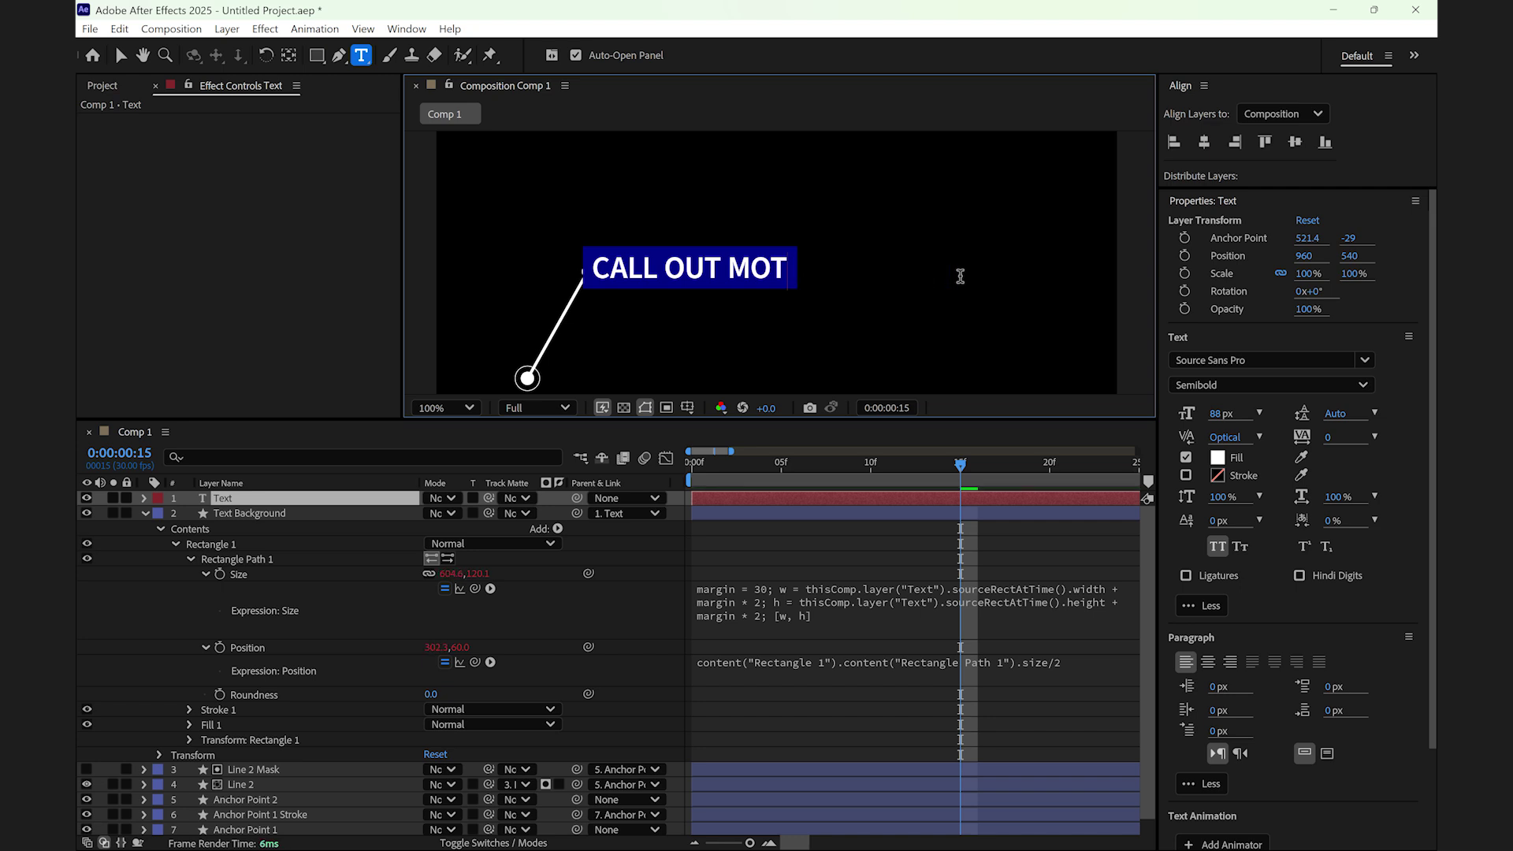
key(BackSpace)
key(BackSpace)
key(BackSpace)
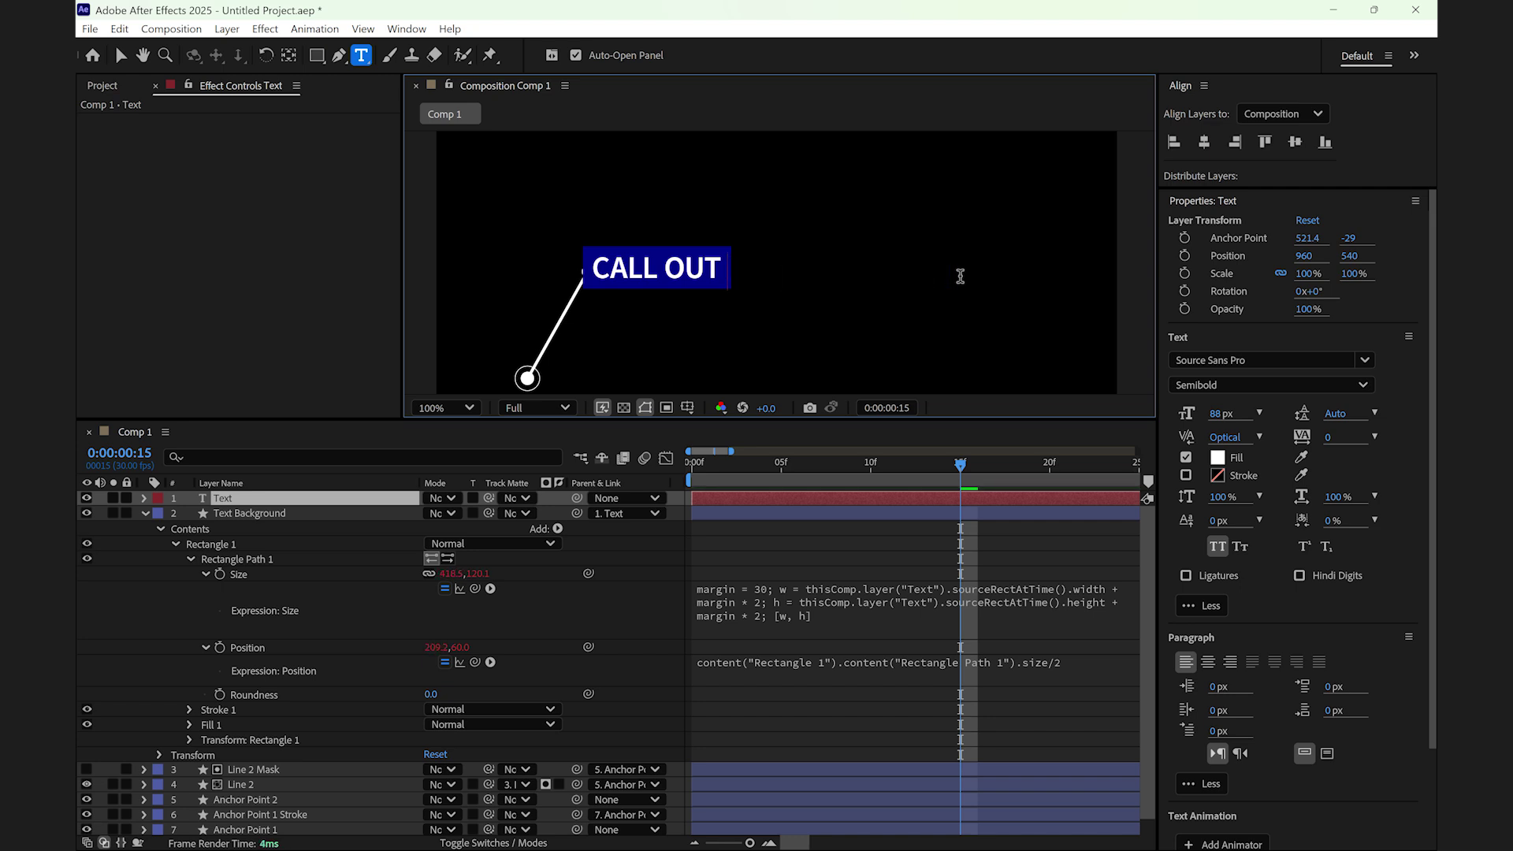
key(ctrl+z)
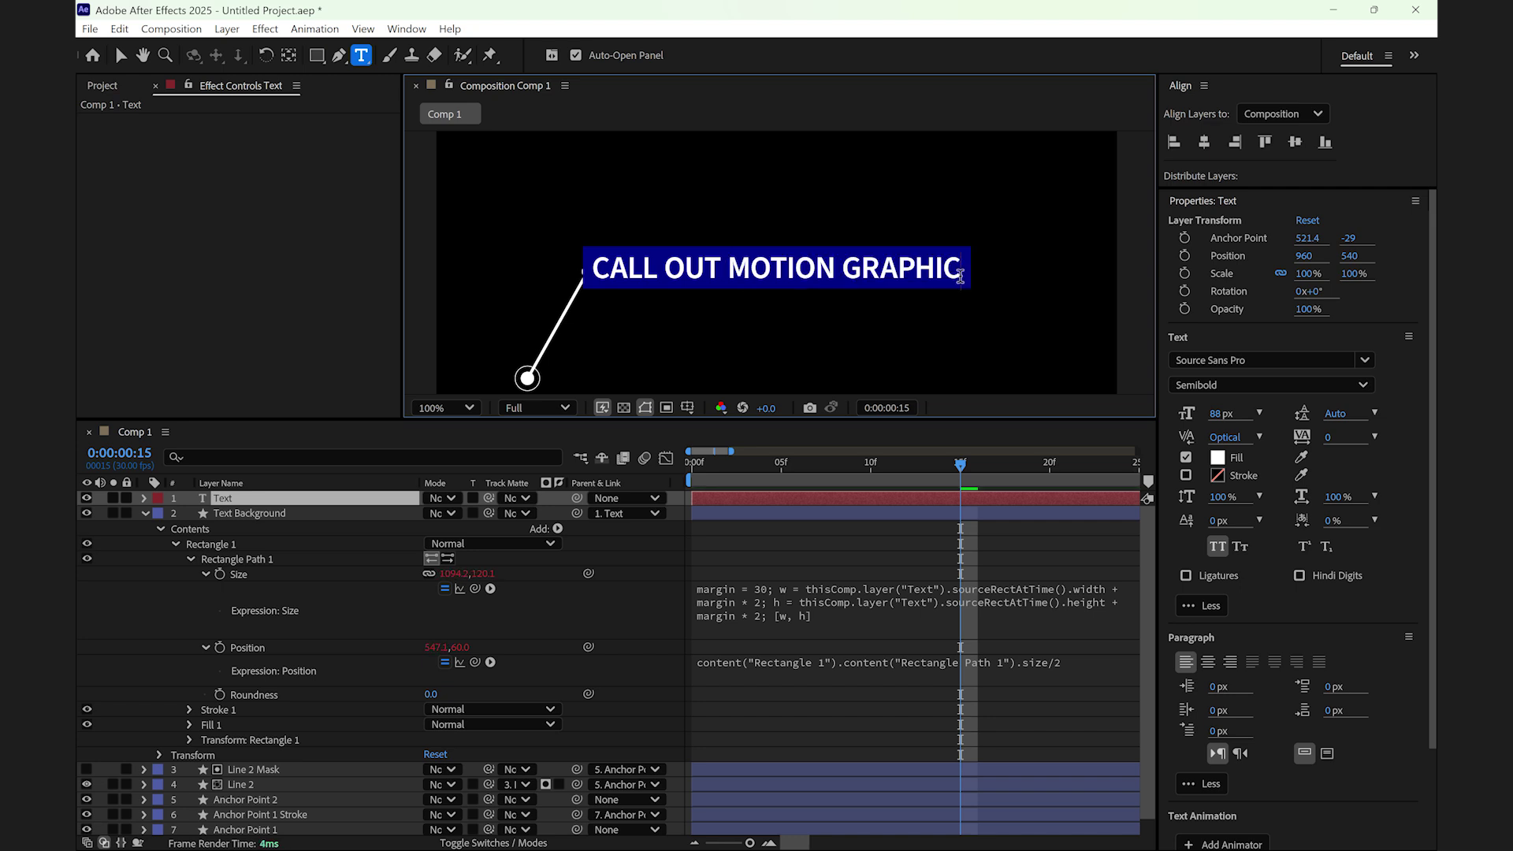
click(379, 502)
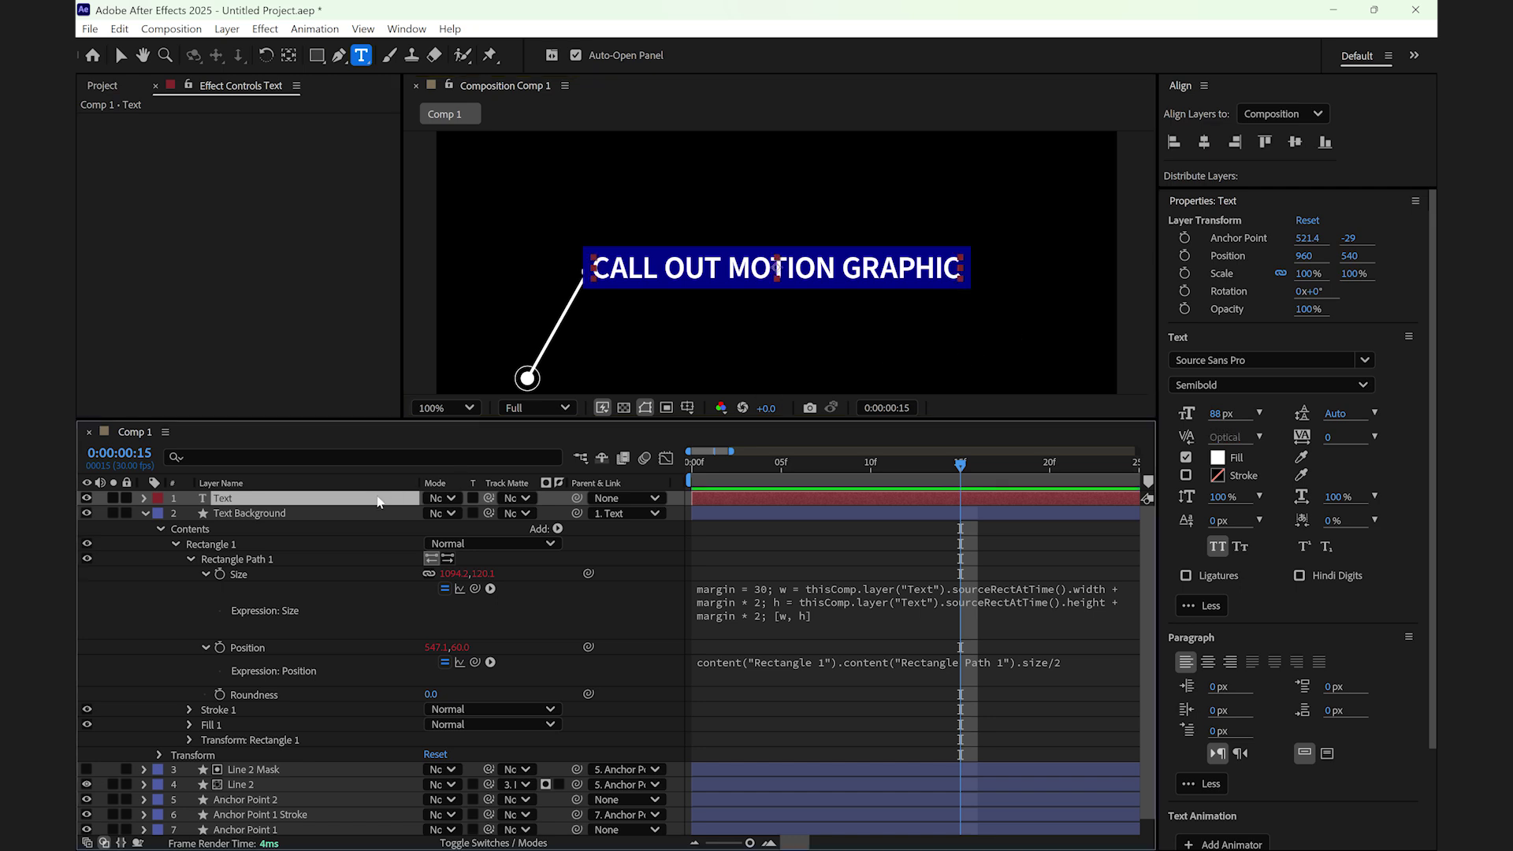
key(p)
Drag the title to the line's top end (103.5, -67.1) and parent it to Anchor Point 2
mouse_move(438, 513)
mouse_down()
mouse_move(467, 516)
mouse_move(390, 518)
mouse_up()
click(637, 501)
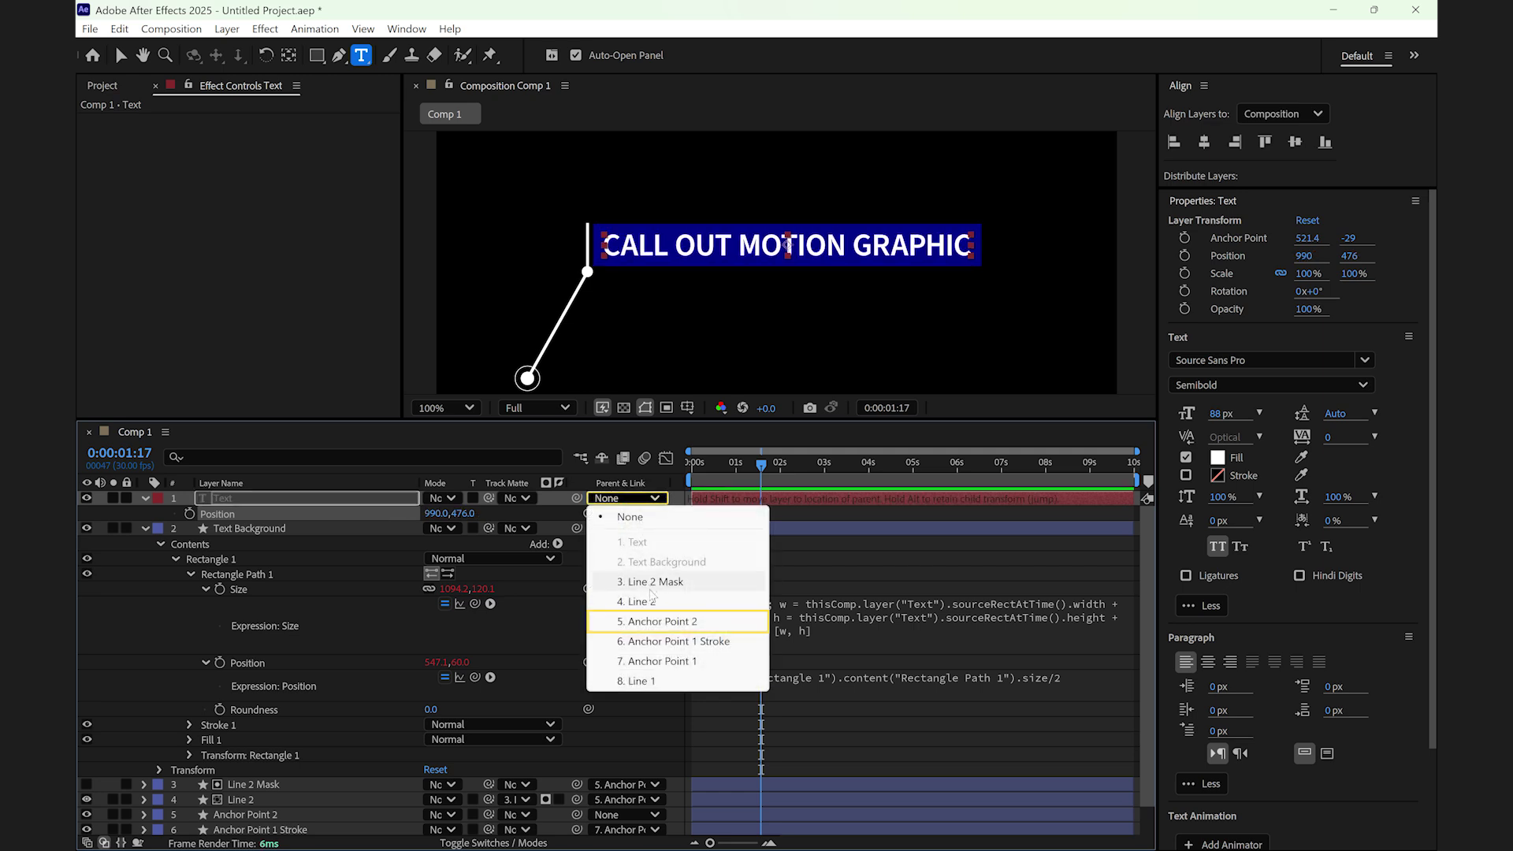
click(653, 623)
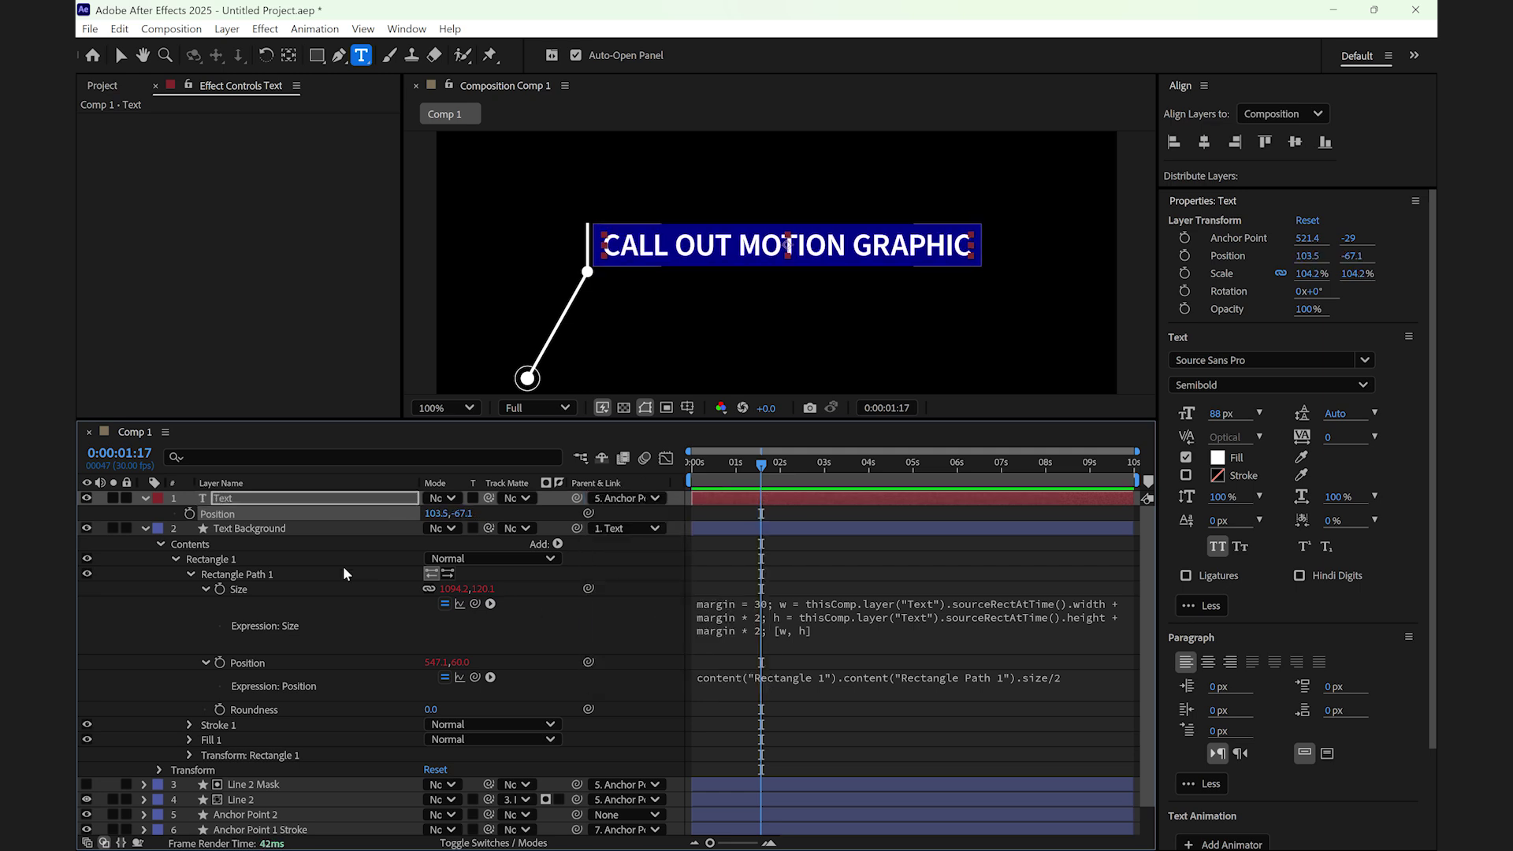
click(144, 530)
click(229, 531)
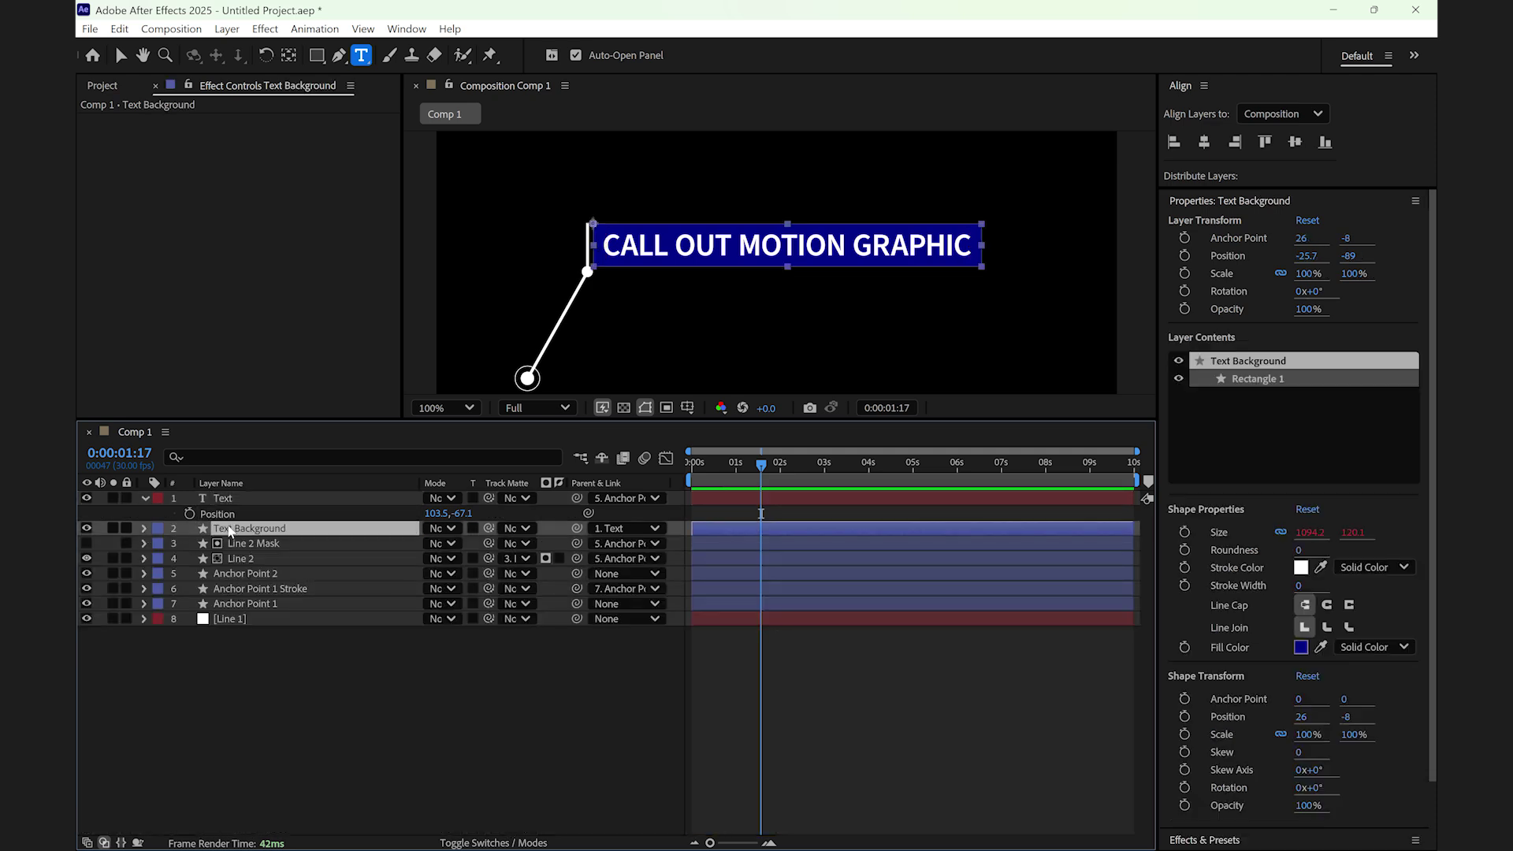
Duplicate Text Background as 'Text and Text Background Mask', parented to Anchor Point 2
key(ctrl+d)
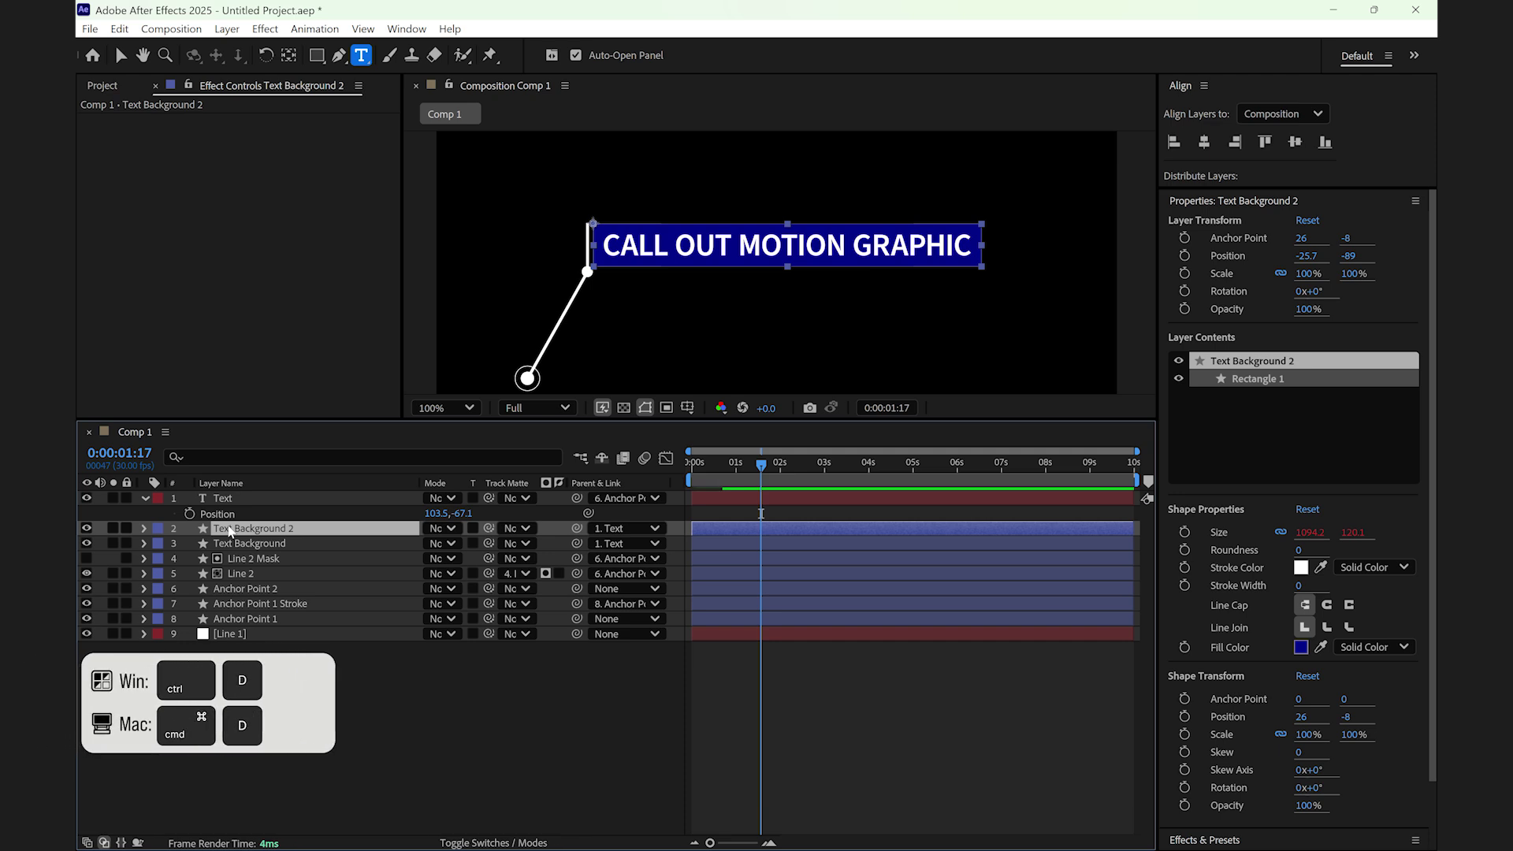
key(Return)
text(Text and Text Background Mask)
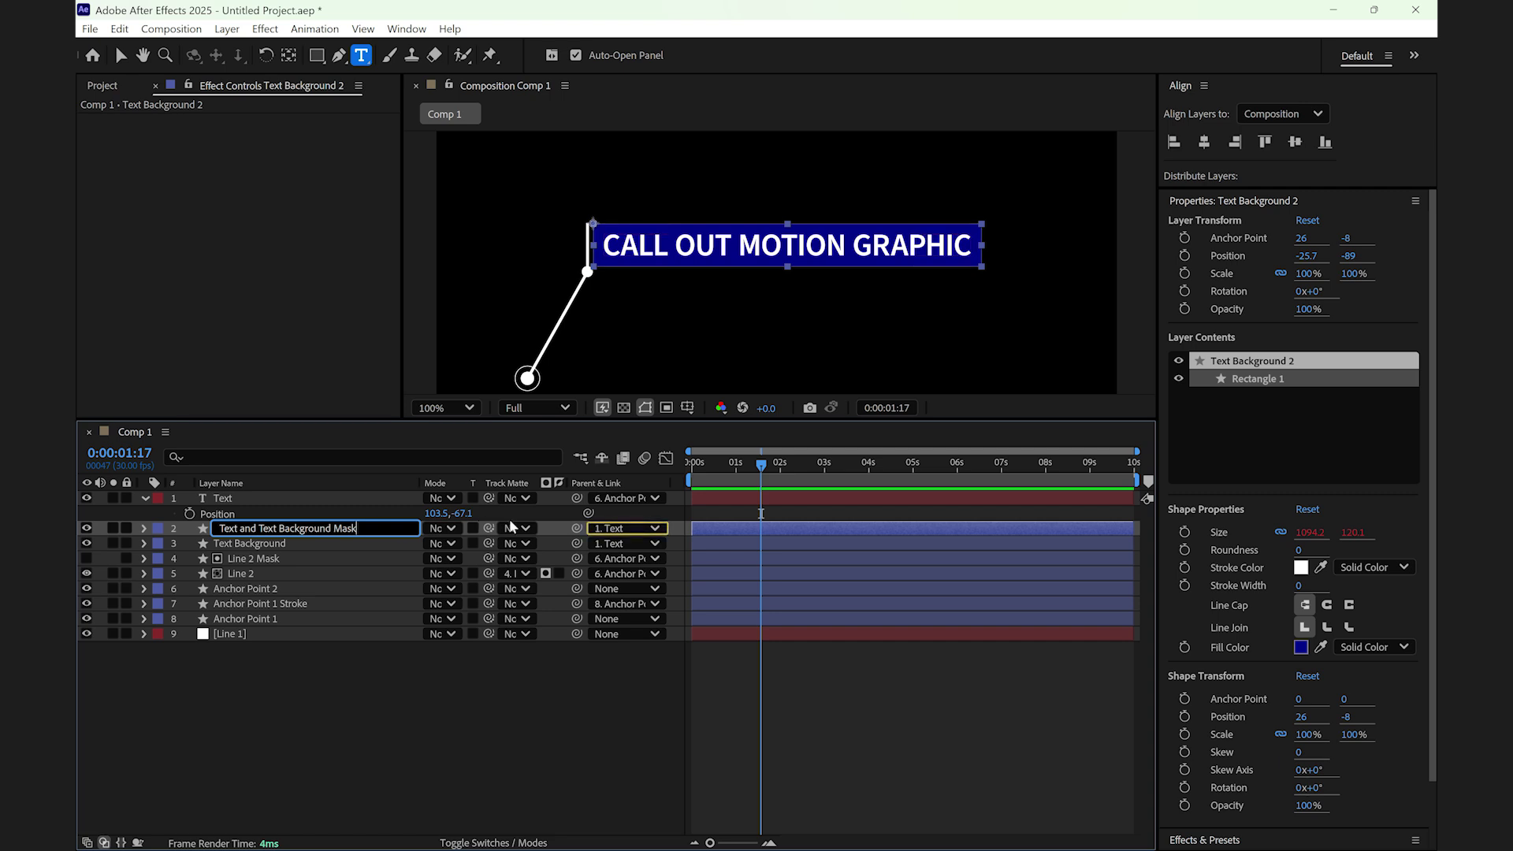
click(636, 529)
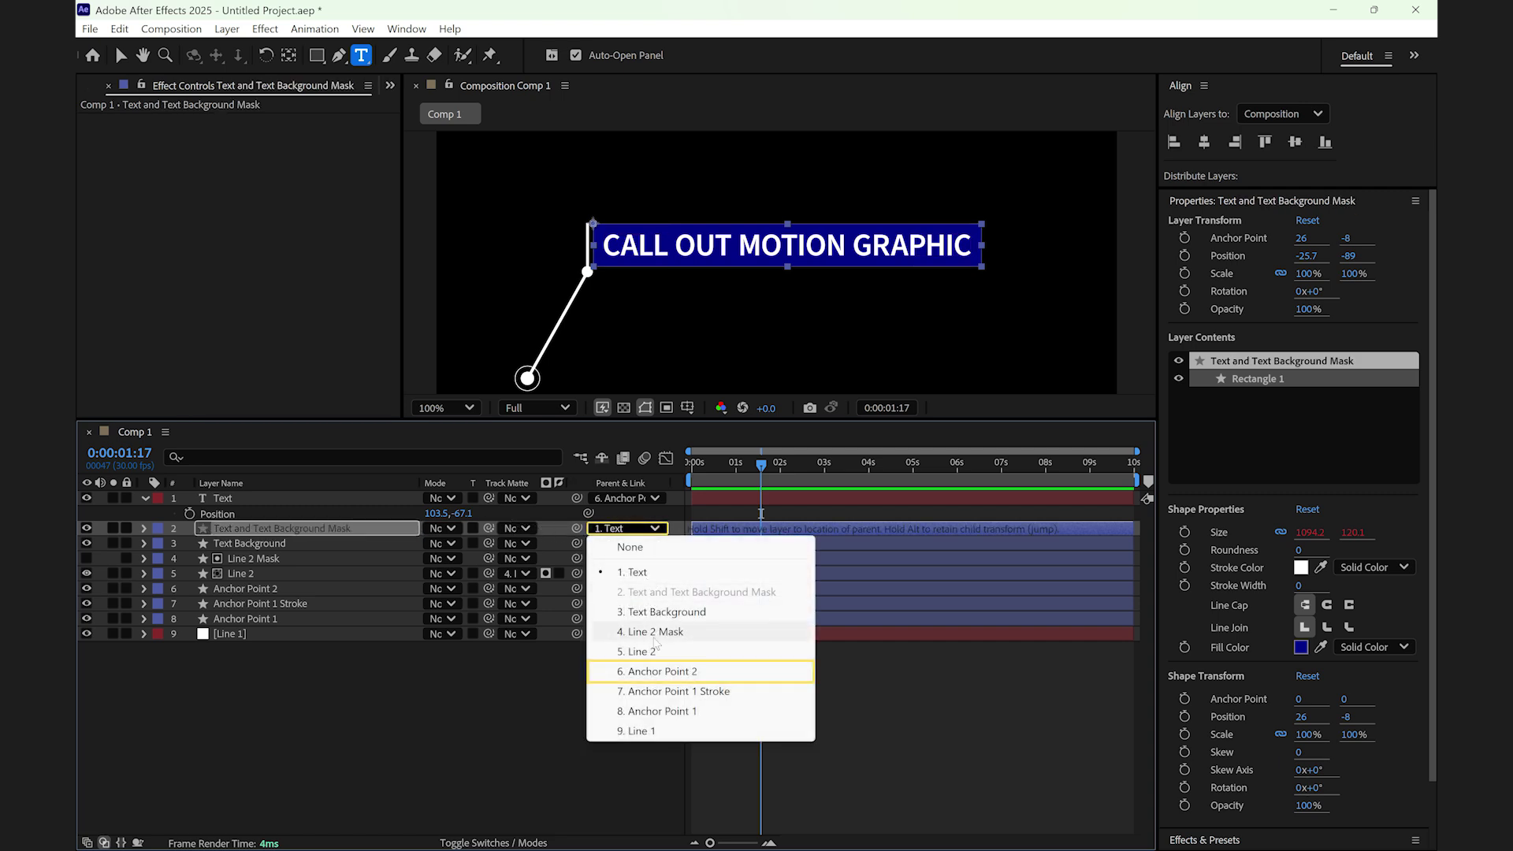
click(658, 673)
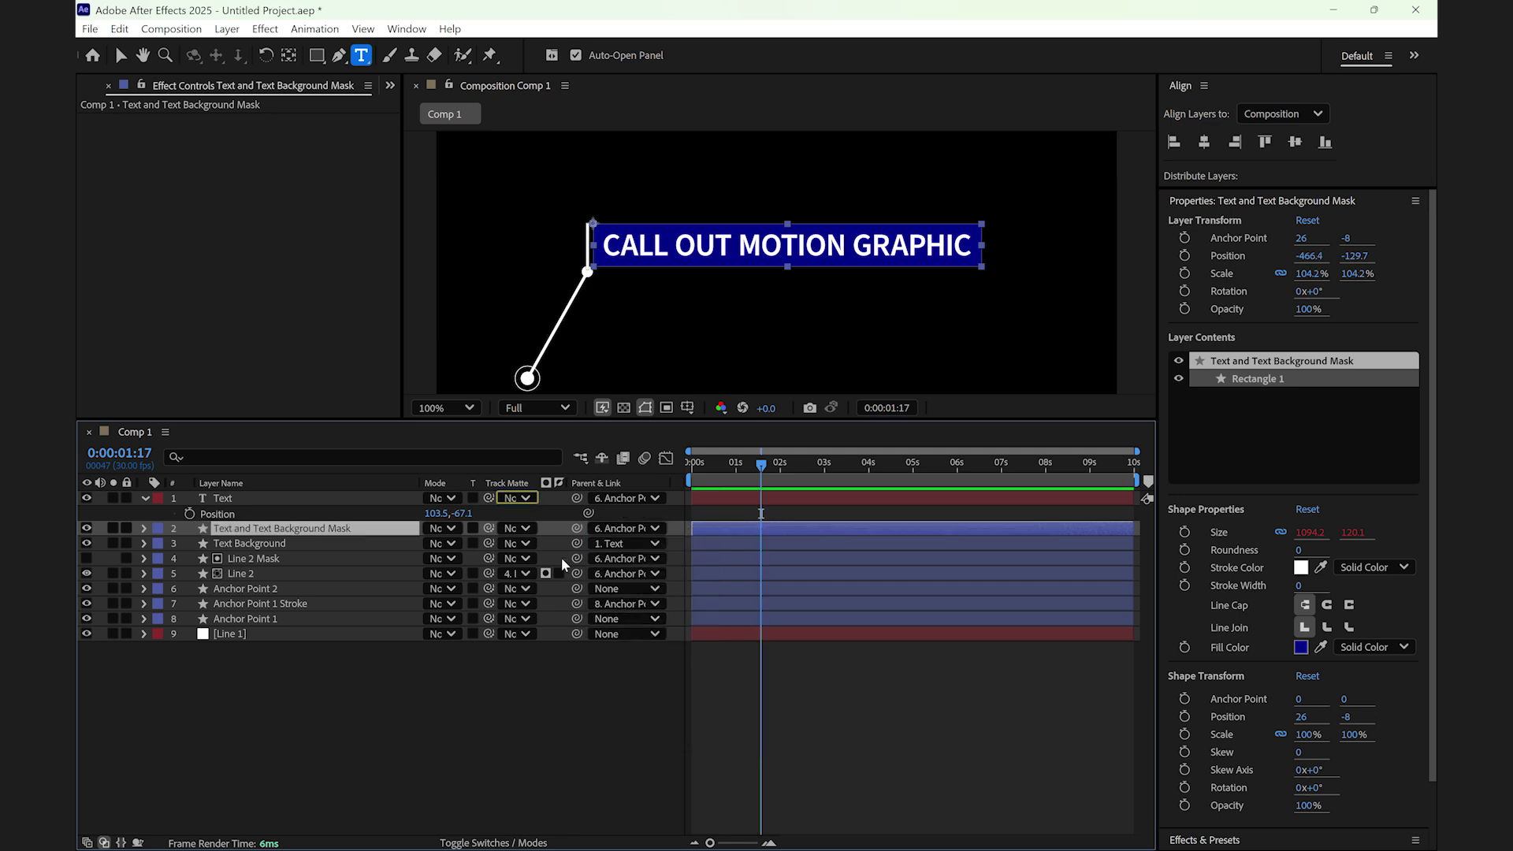
Set the mask layer as the track matte for both Text and Text Background
click(525, 502)
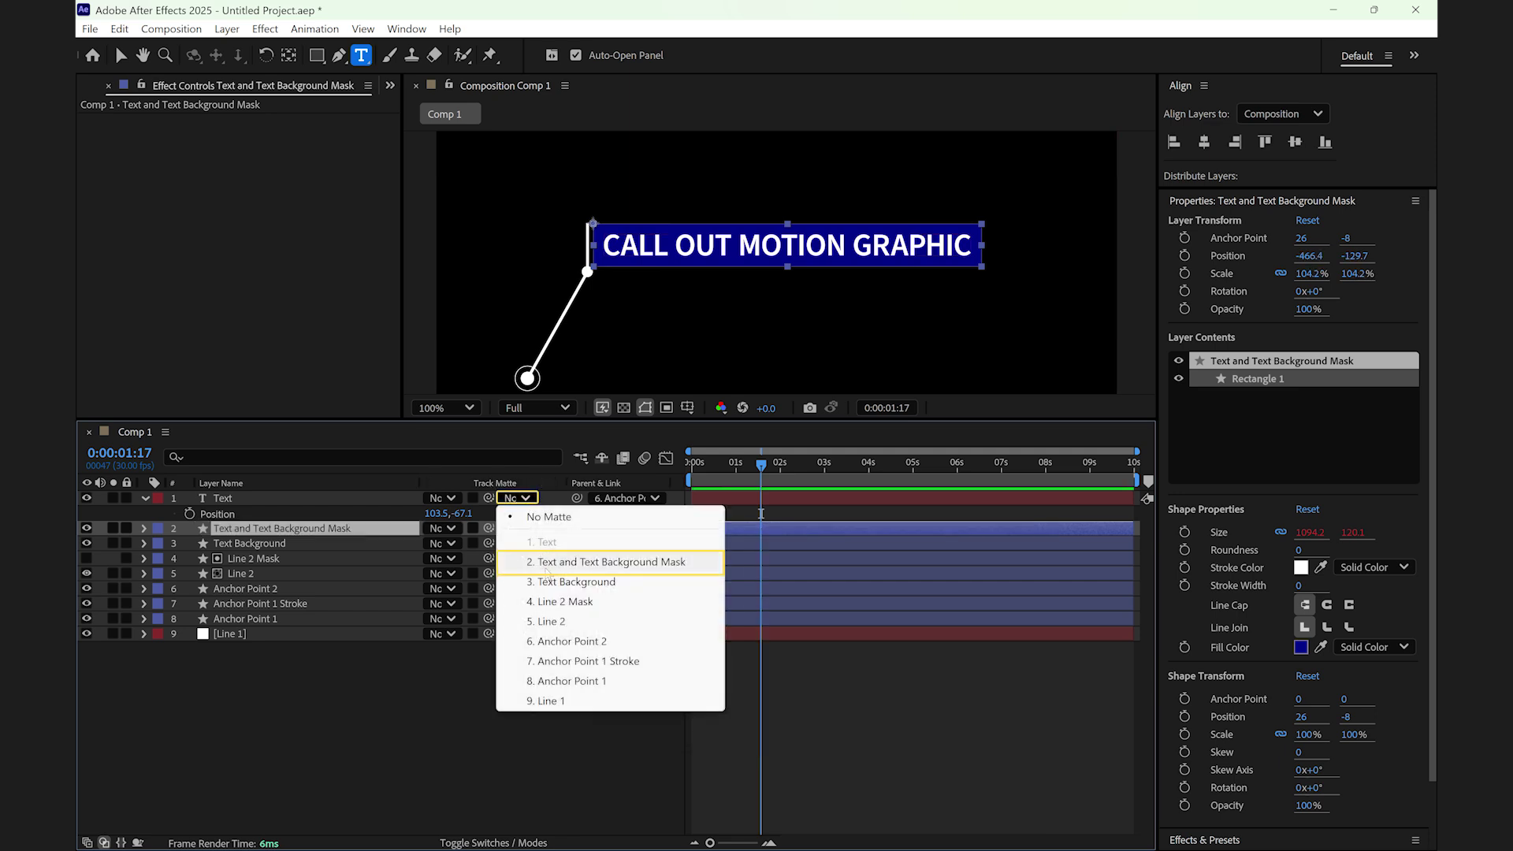
click(547, 564)
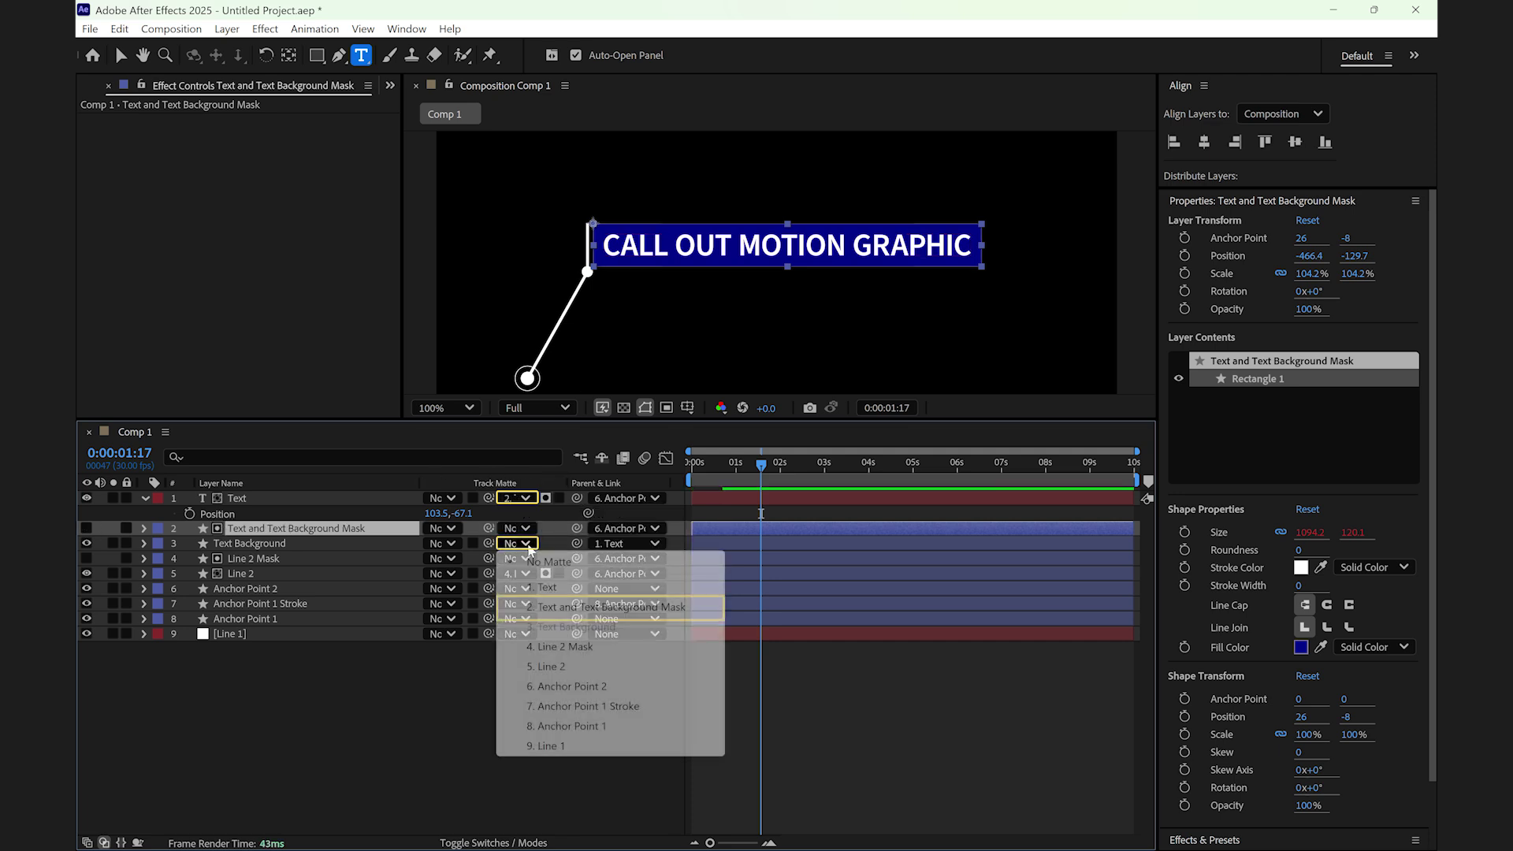
click(522, 543)
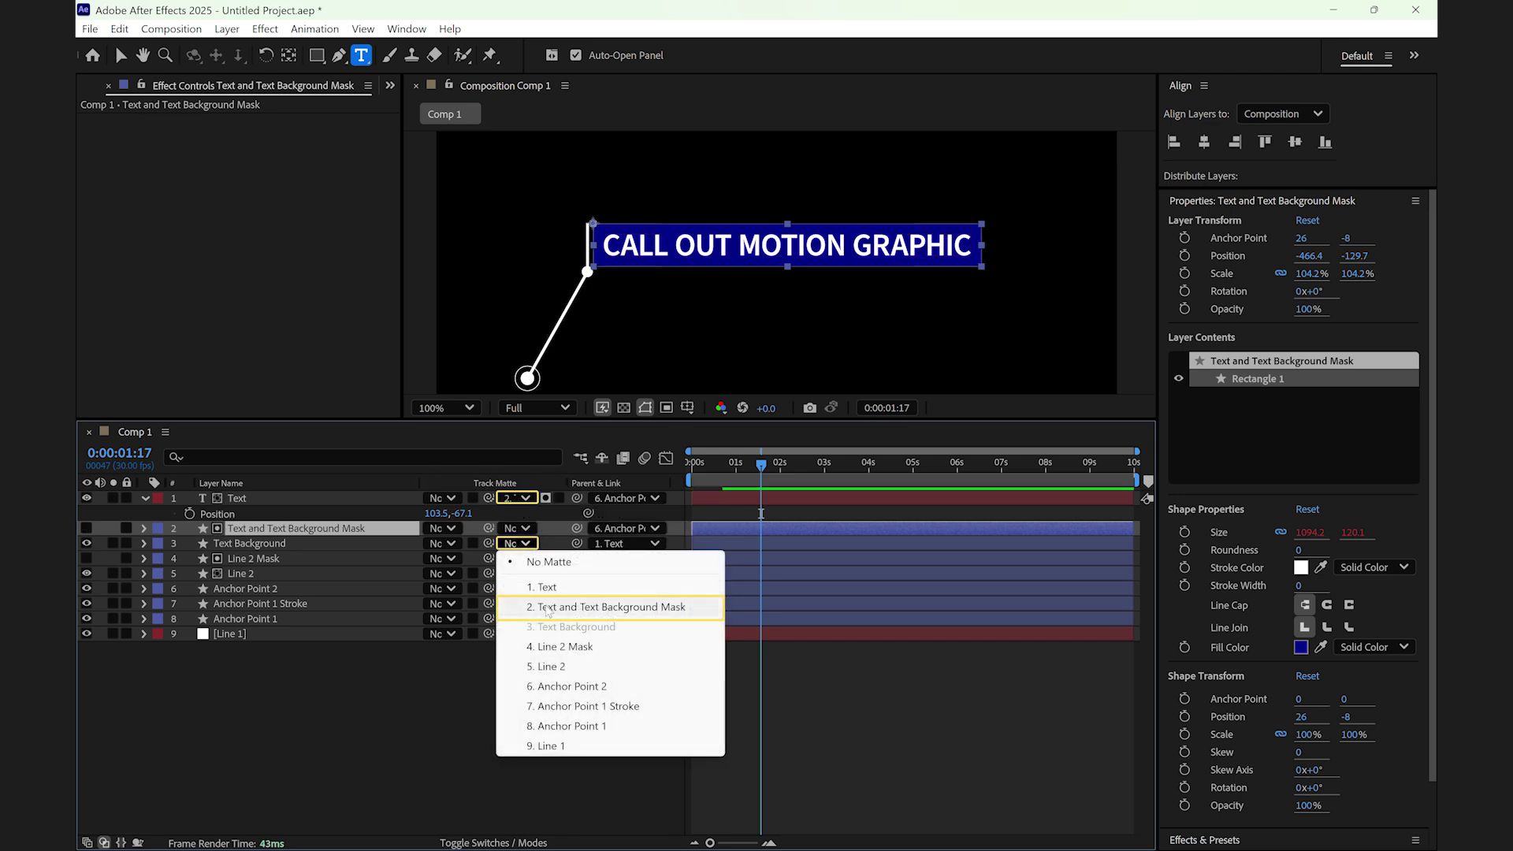
click(547, 609)
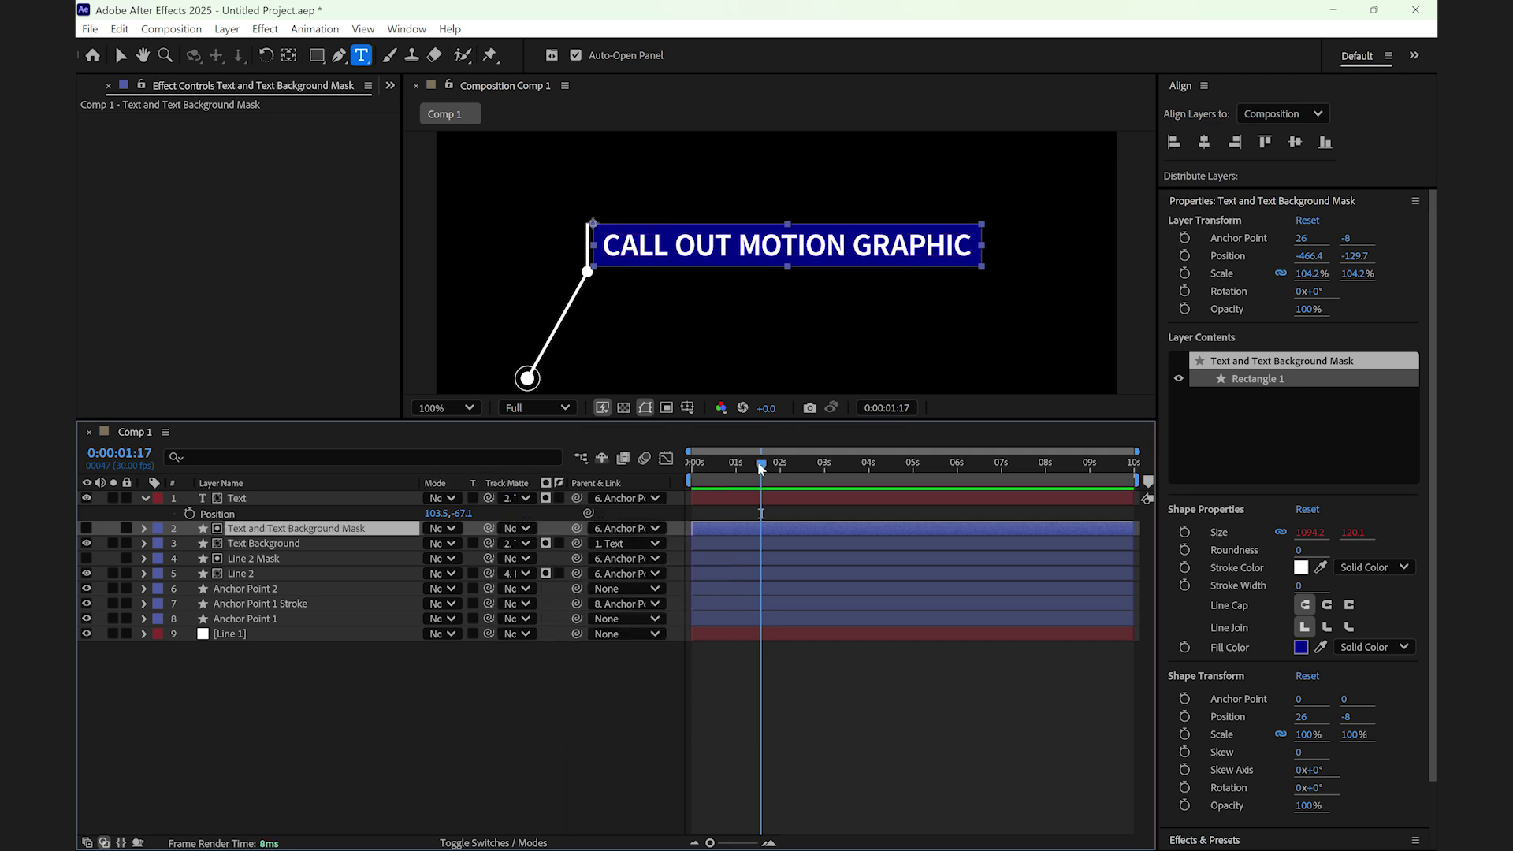
Keyframe the Text layer's resting position at 2 seconds
drag(760, 467, 781, 466)
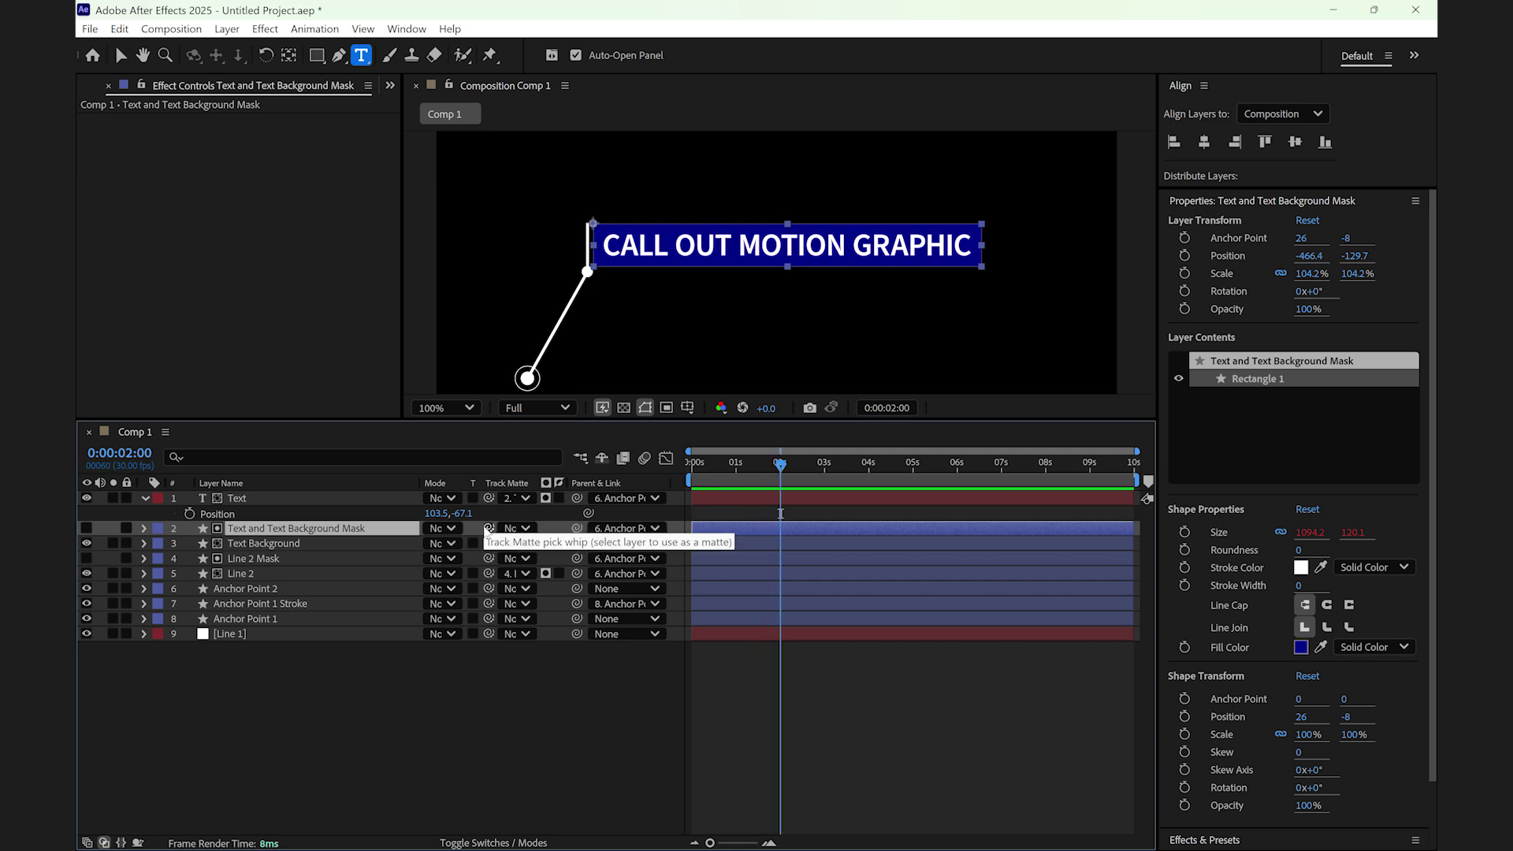
click(370, 502)
key(p)
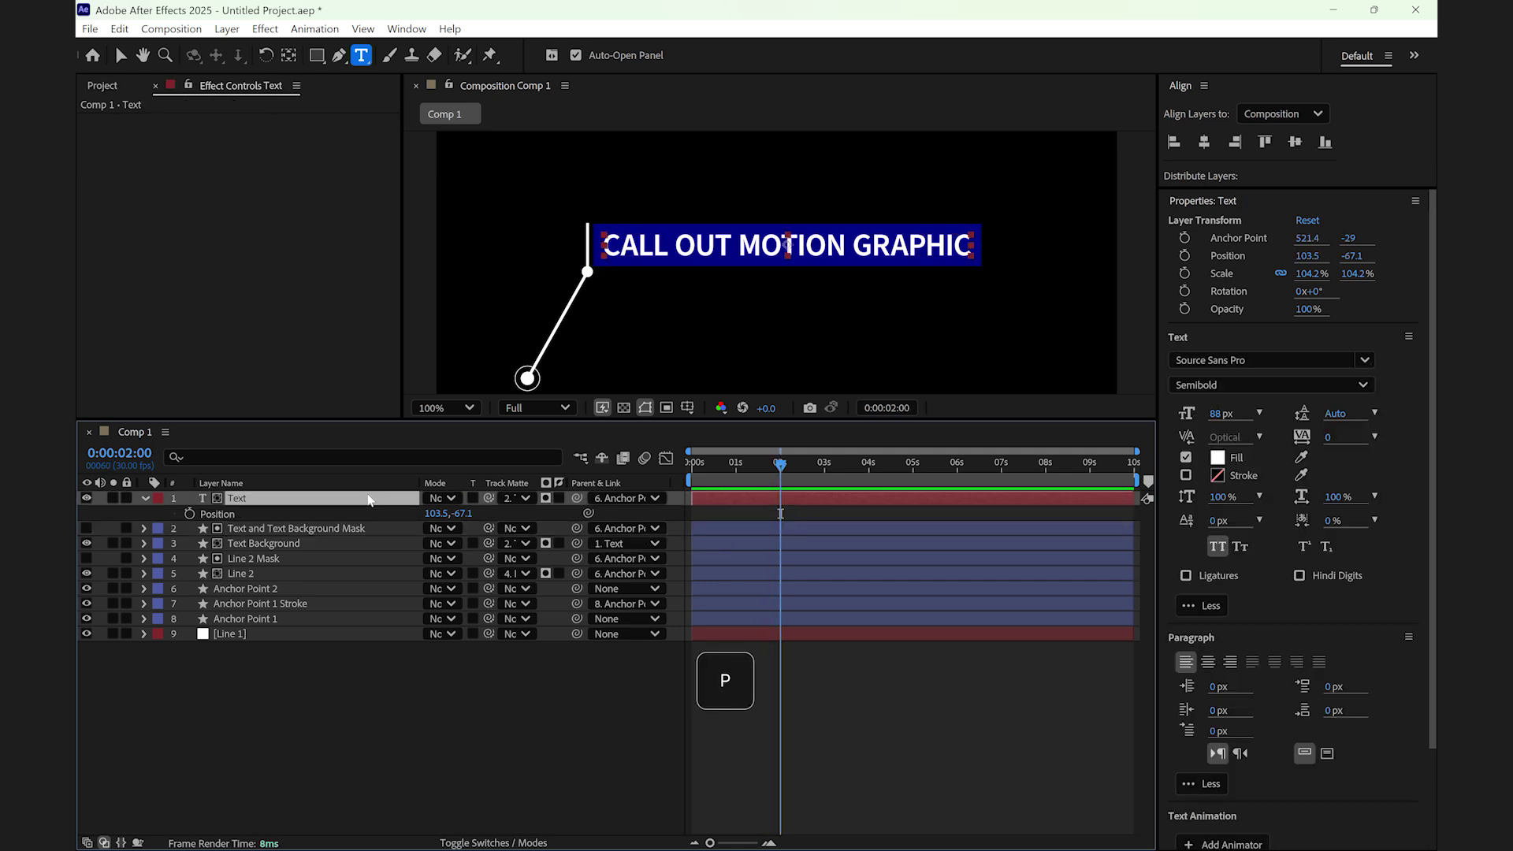
key(p)
key(p)
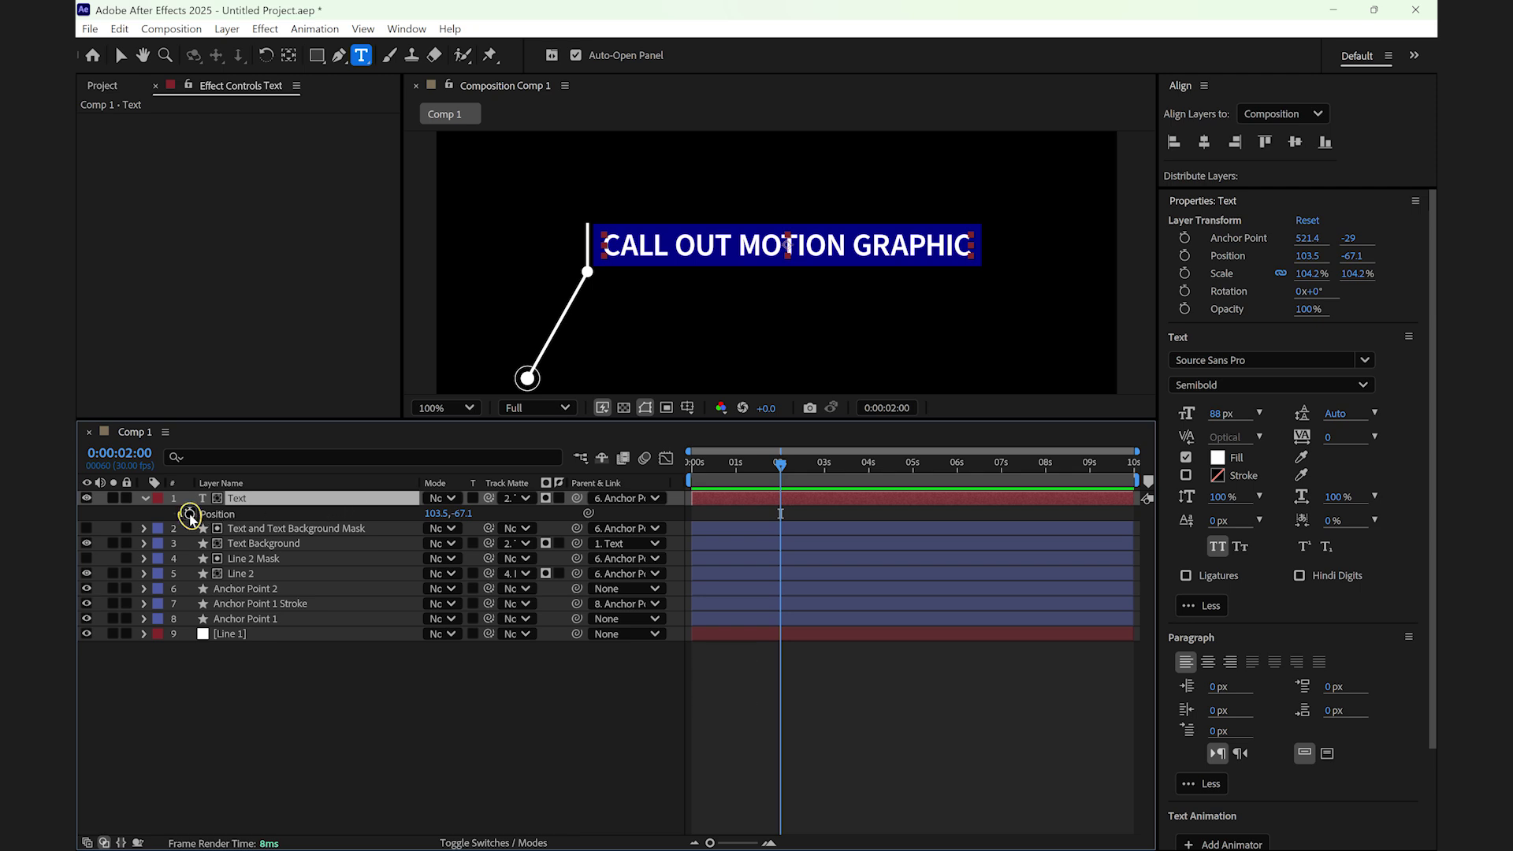
click(189, 514)
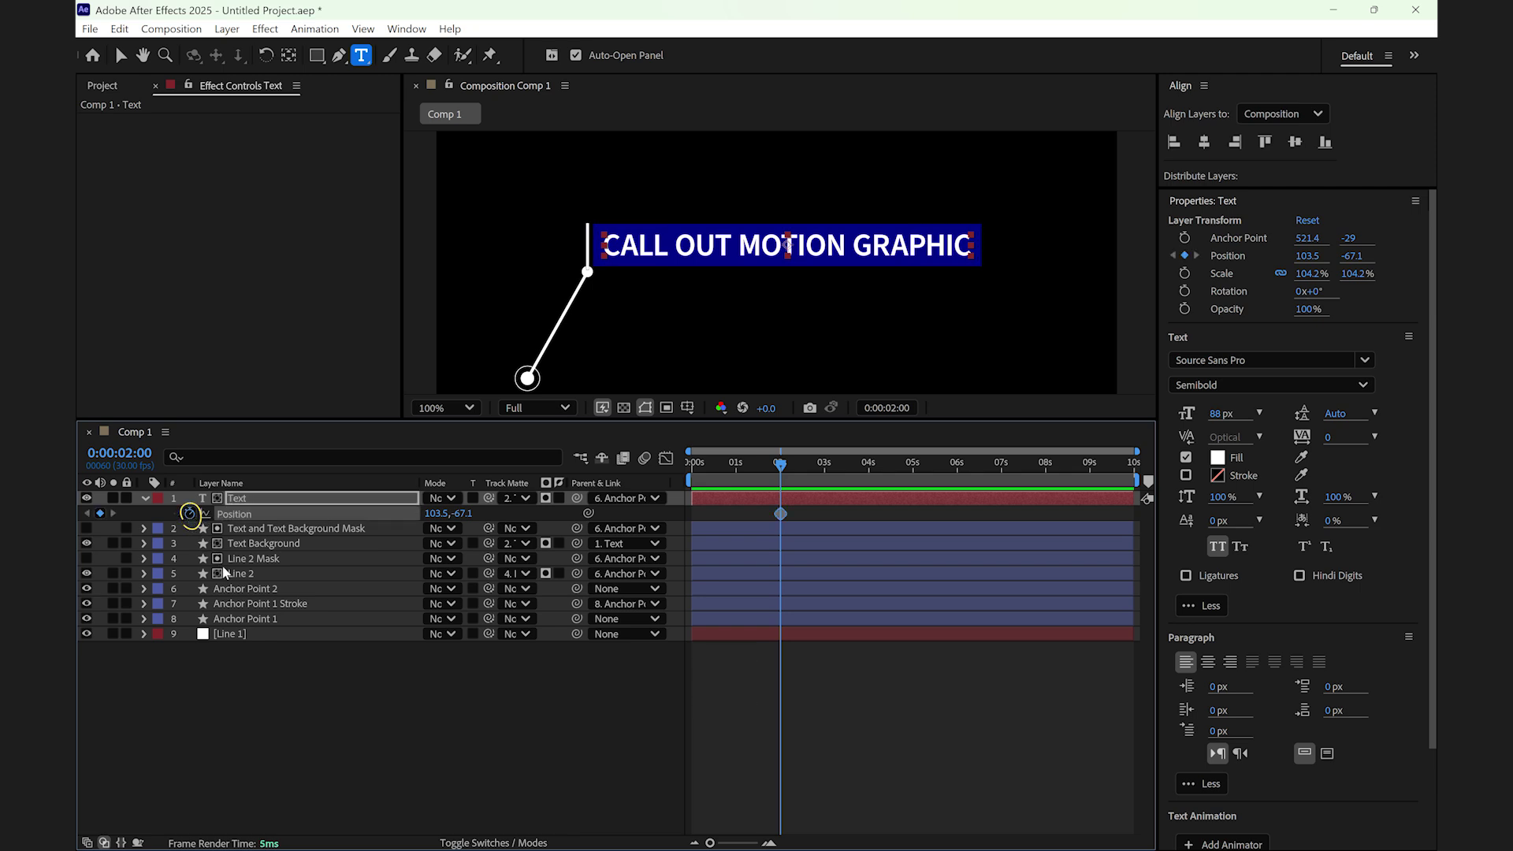
At frame 5, slide the title left to X -1053.5, out of view
click(232, 588)
key(s)
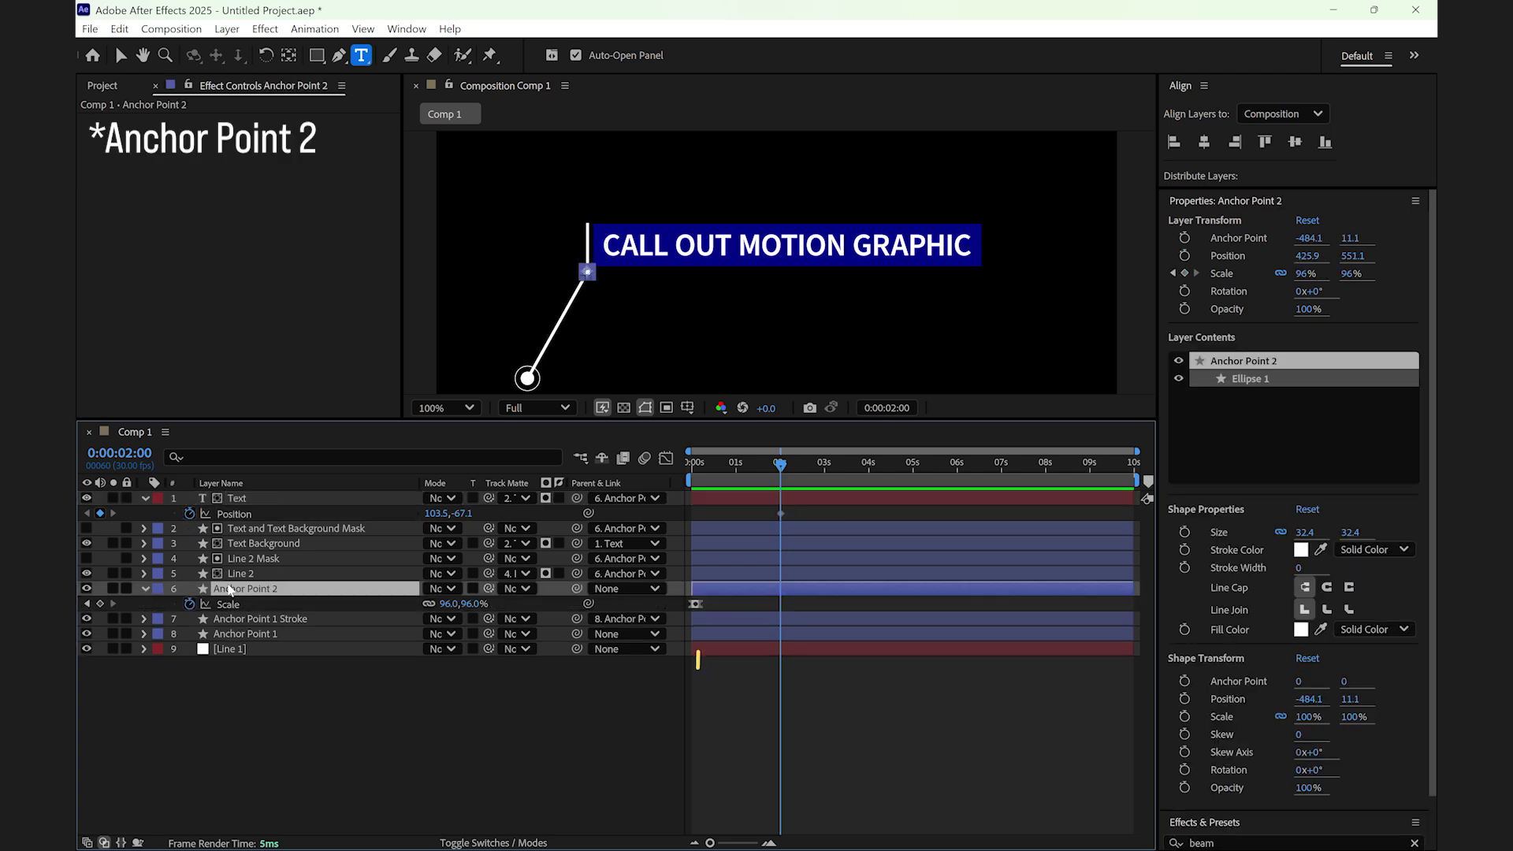
click(89, 605)
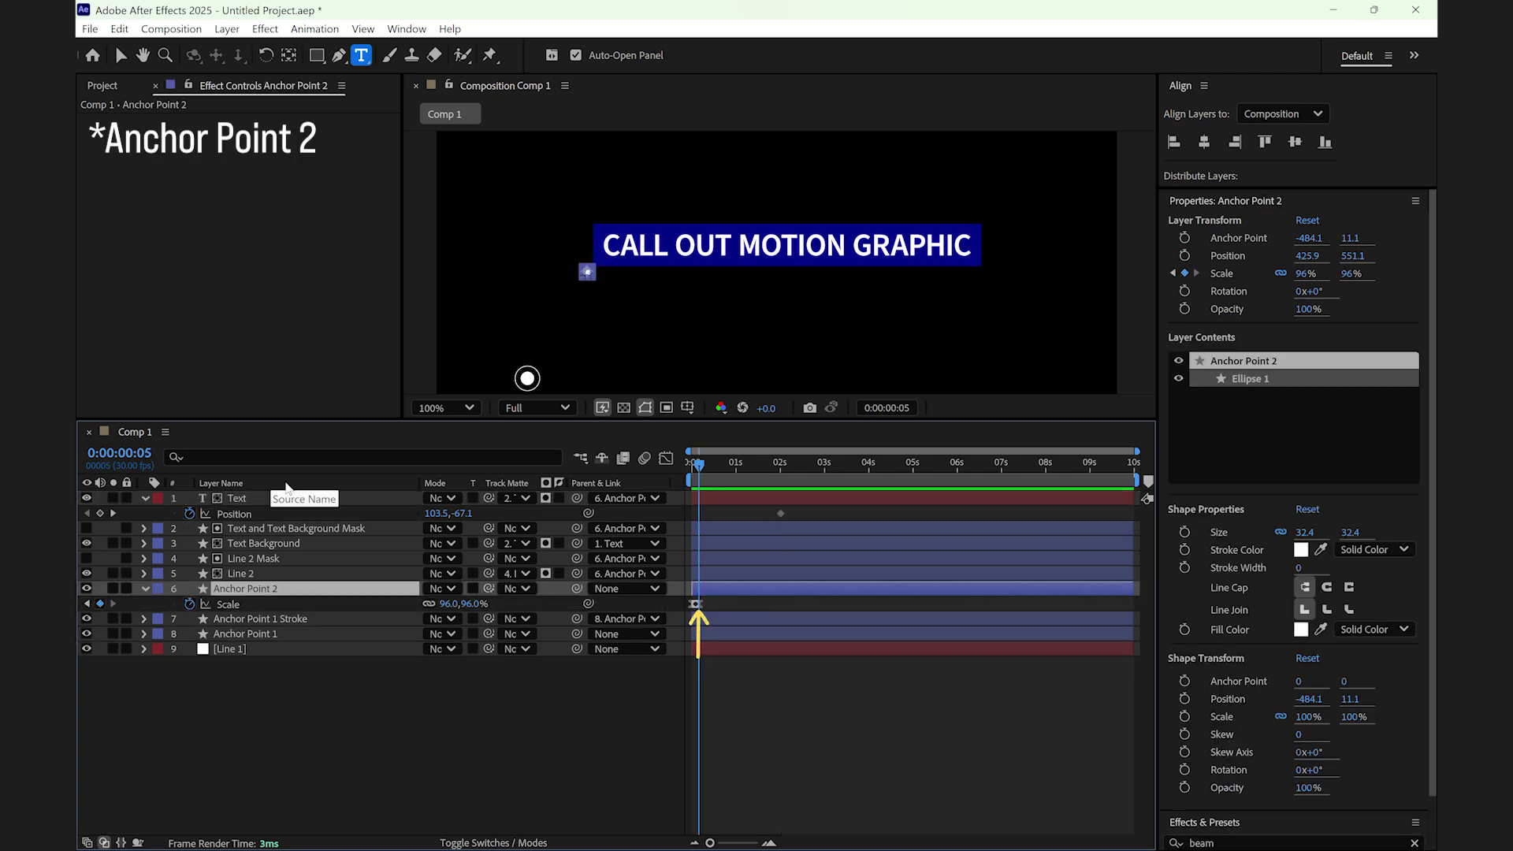
mouse_move(423, 514)
mouse_down()
mouse_move(382, 511)
mouse_move(436, 511)
mouse_move(205, 517)
mouse_up()
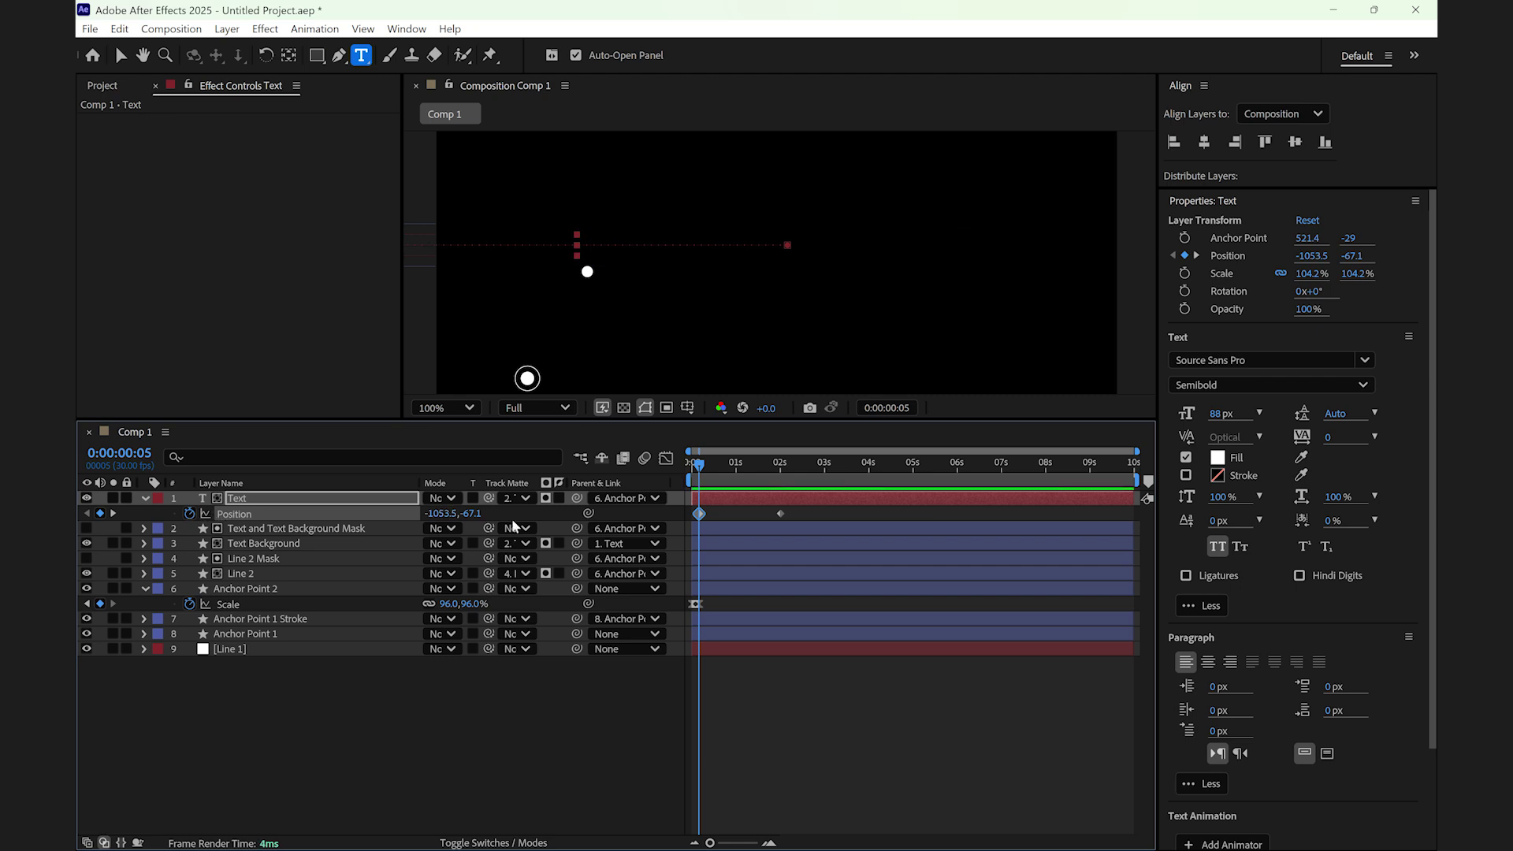
Easy Ease both text Position keyframes and drag the influence for a fast start, gentle settle
key(F9)
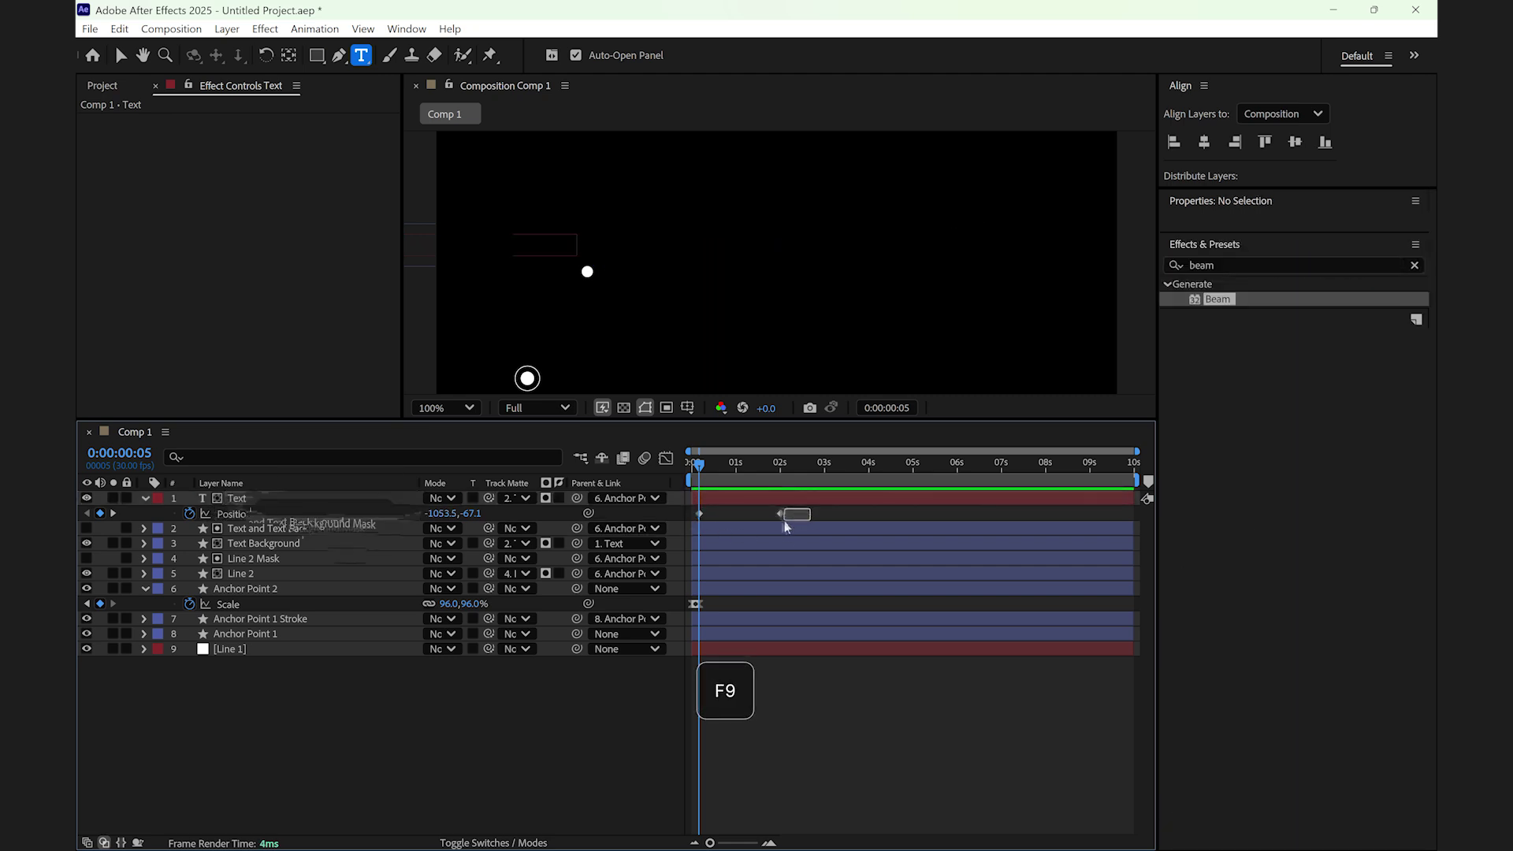
drag(803, 515, 689, 523)
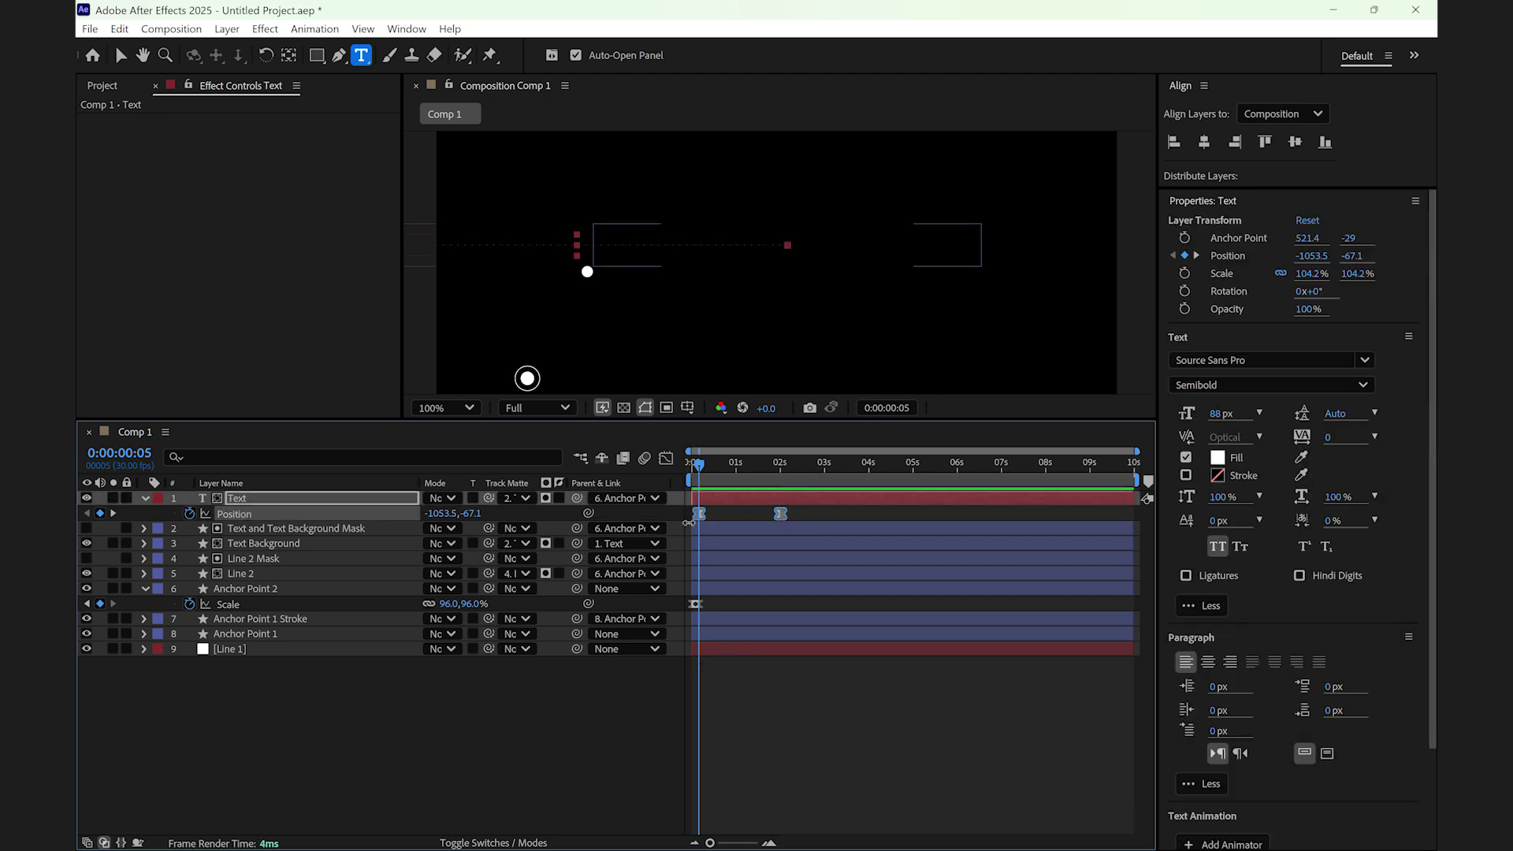
click(667, 459)
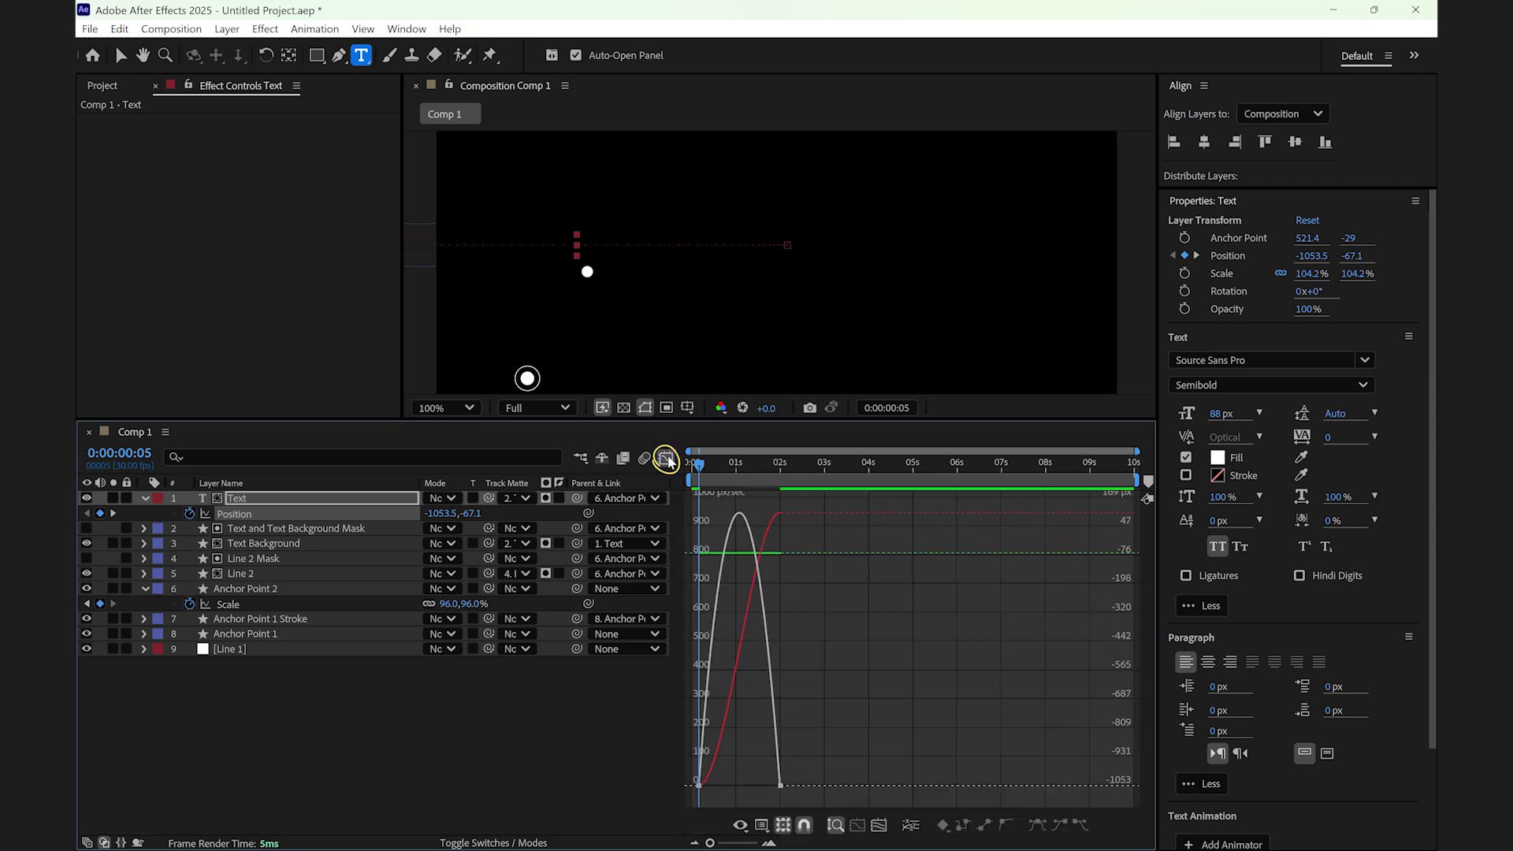
right_click(803, 602)
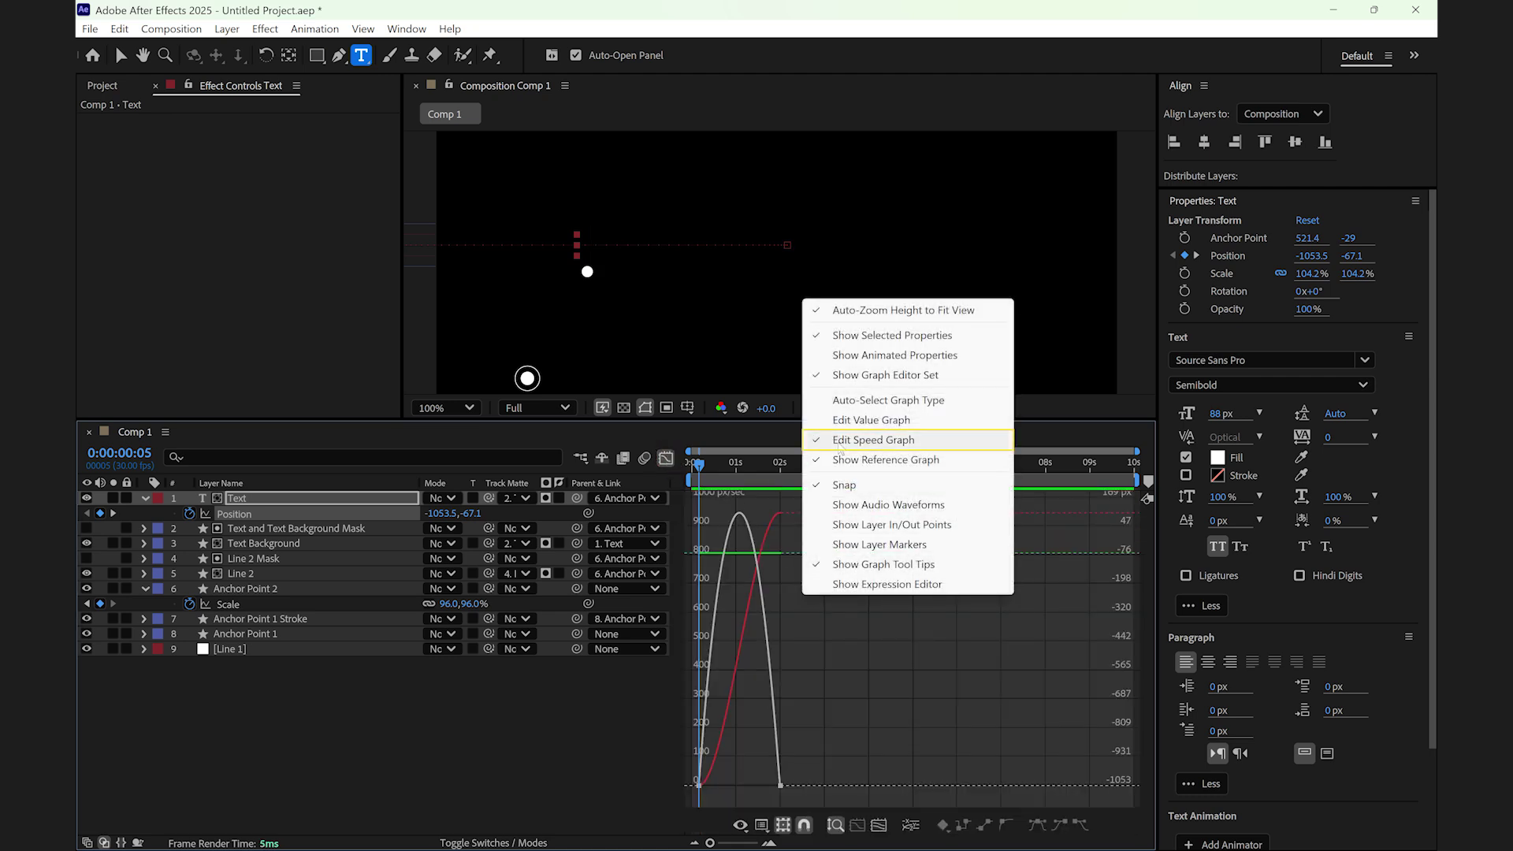
click(803, 673)
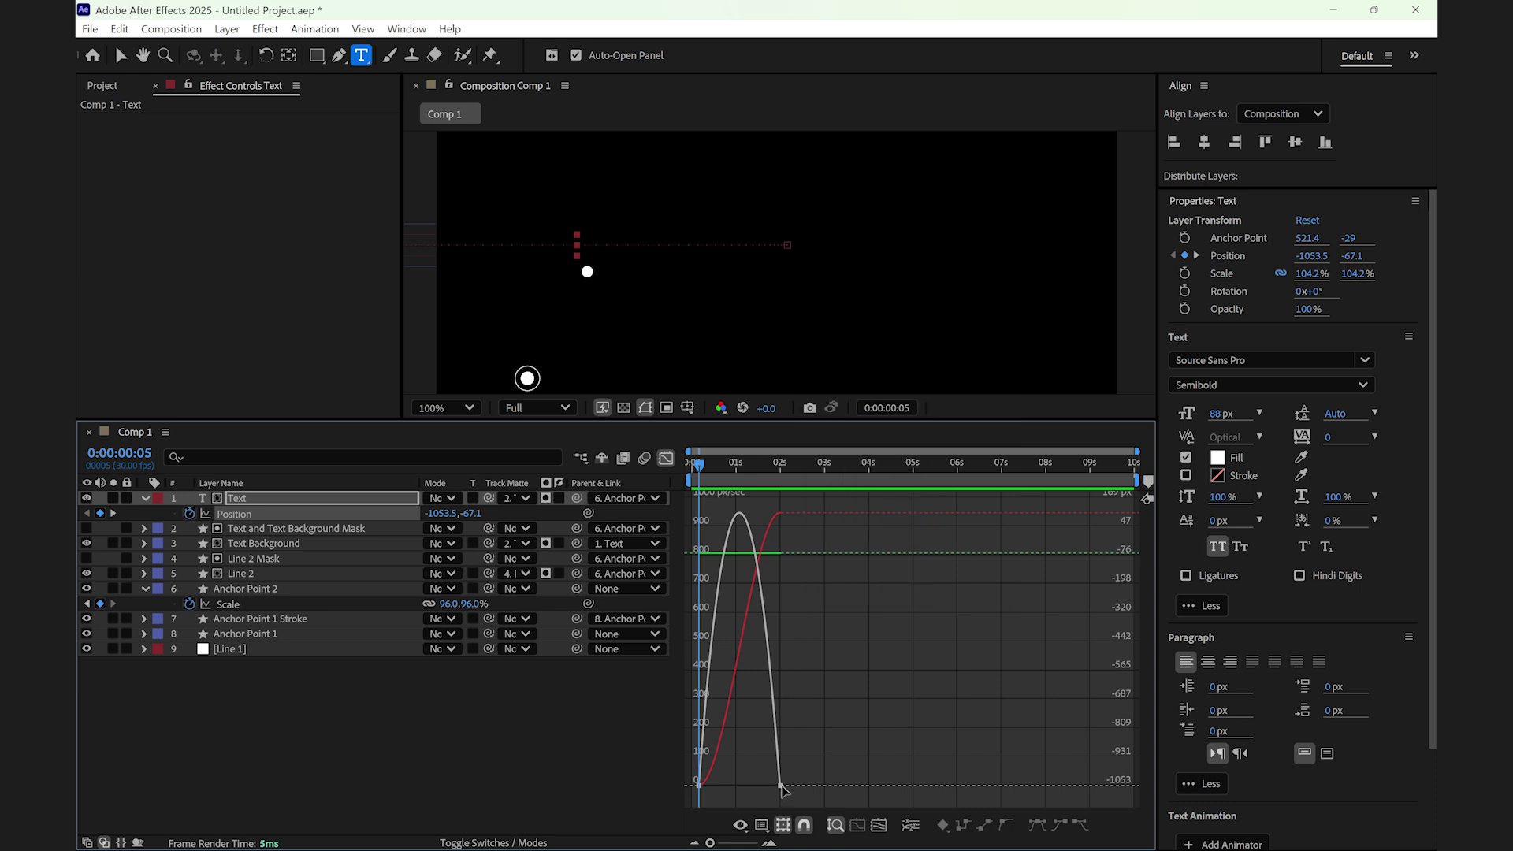
click(782, 788)
drag(769, 790, 732, 789)
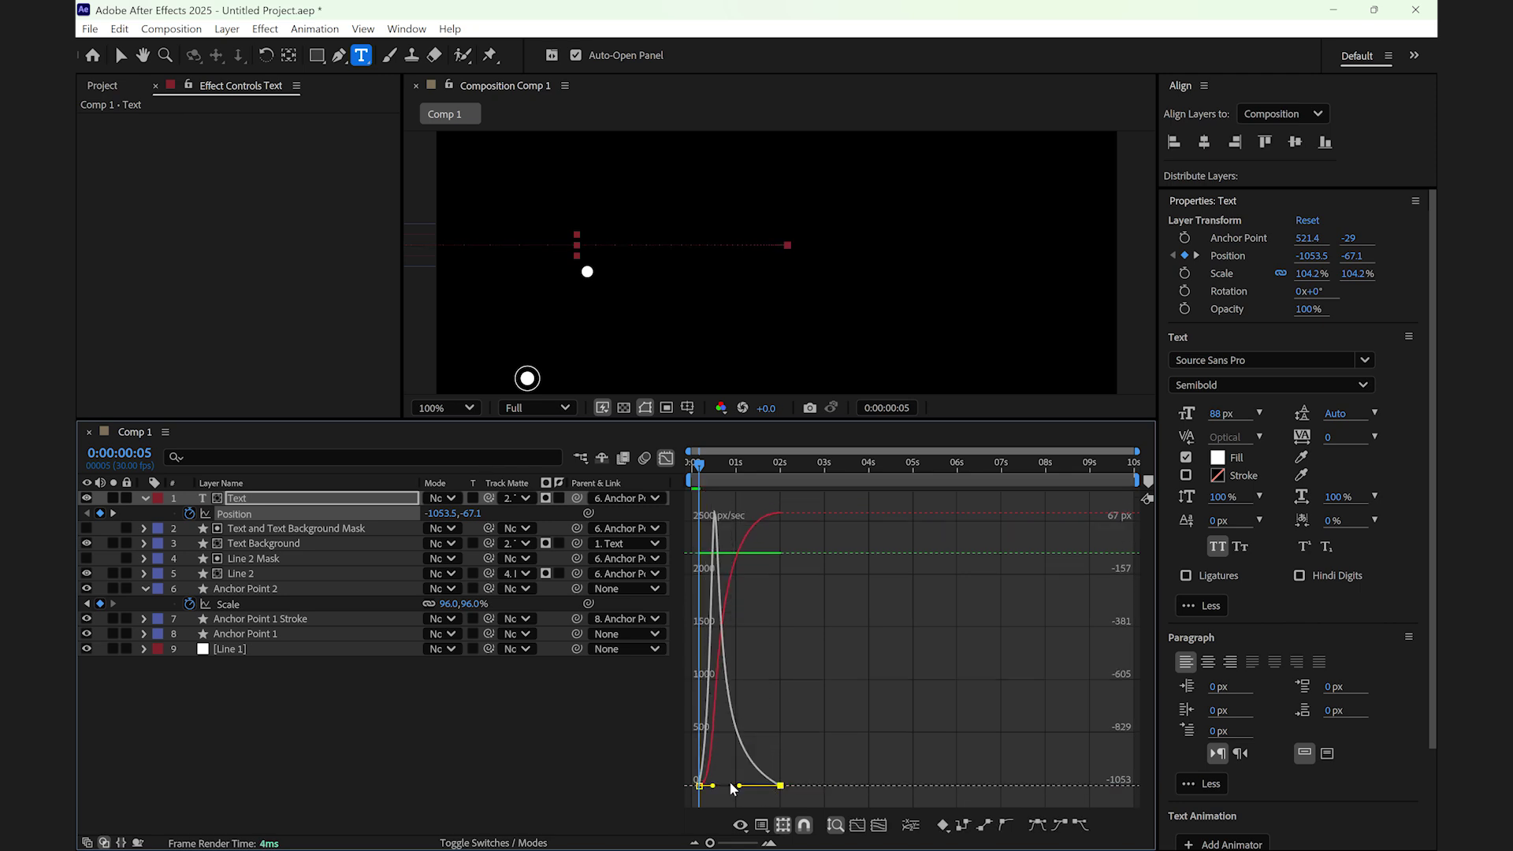
Preview the eased title slide-in and return to the layer bar timeline
key(space)
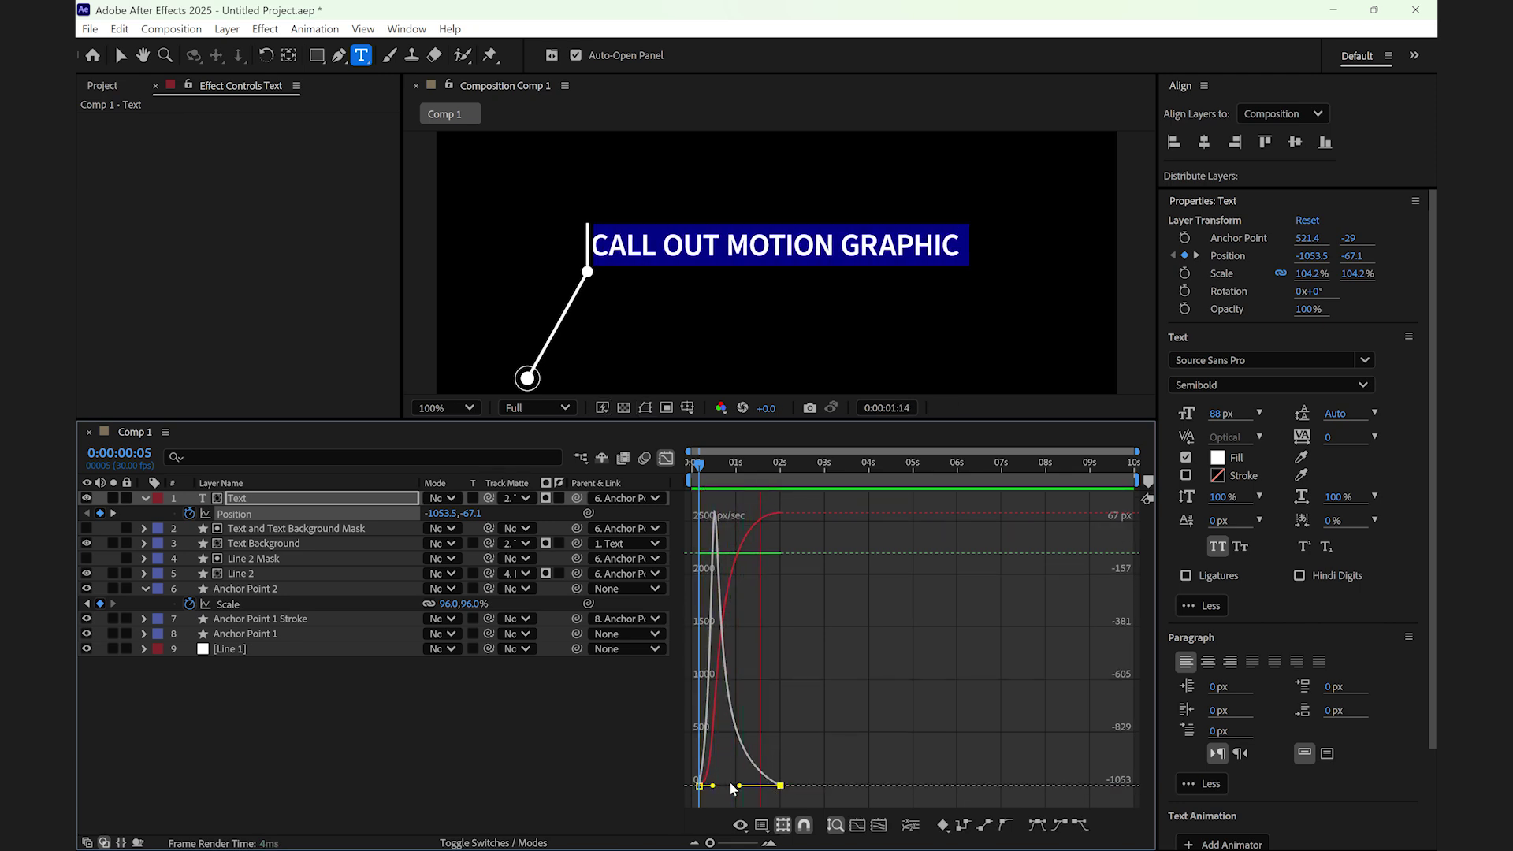
key(space)
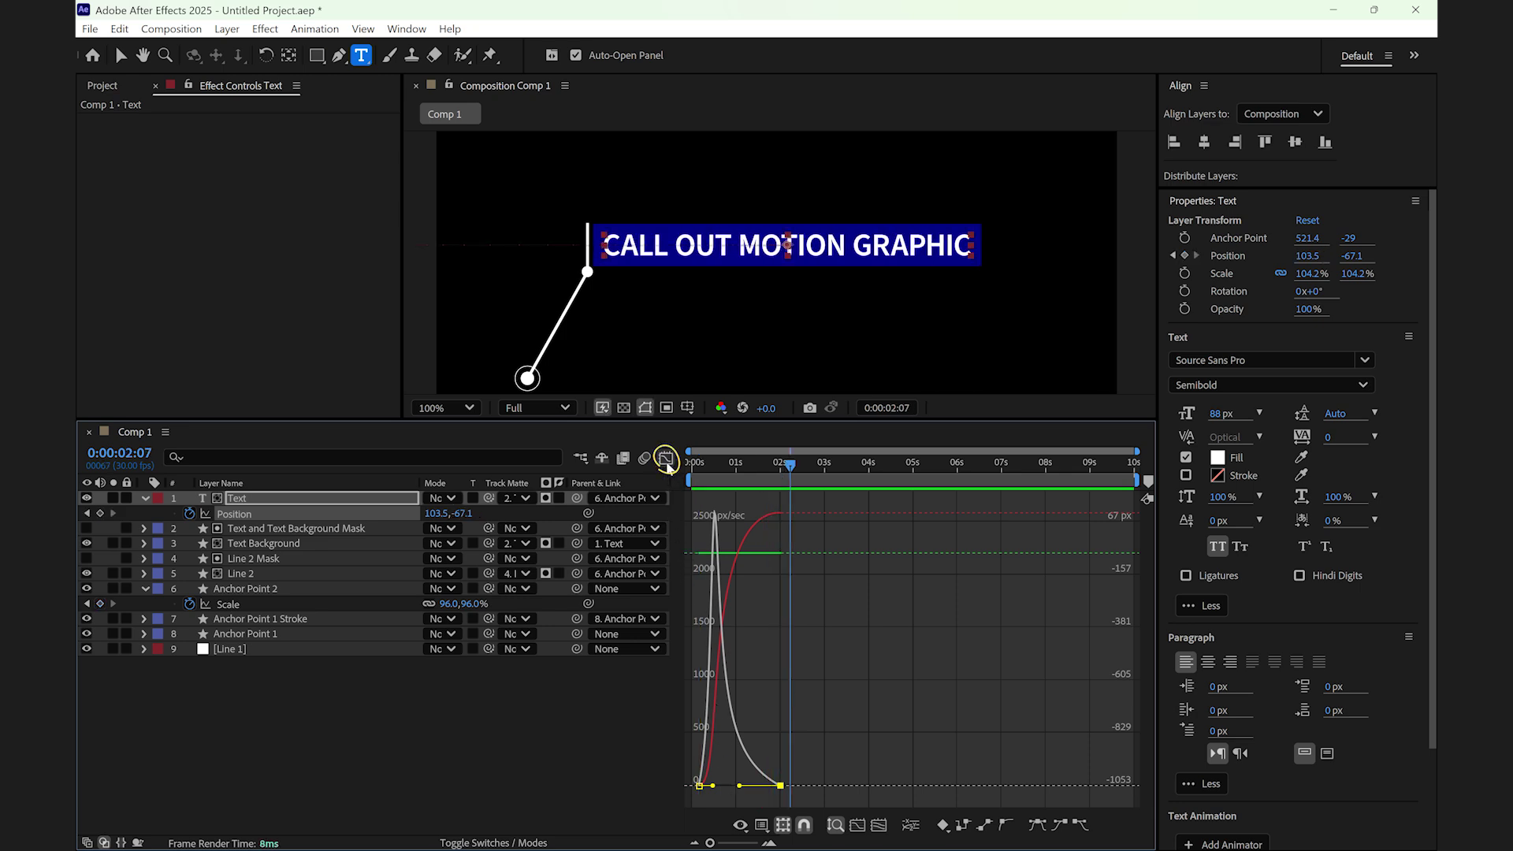
click(665, 460)
Trim all nine callout layers to end near 05s and pre-compose them into 'in'
drag(368, 694, 390, 490)
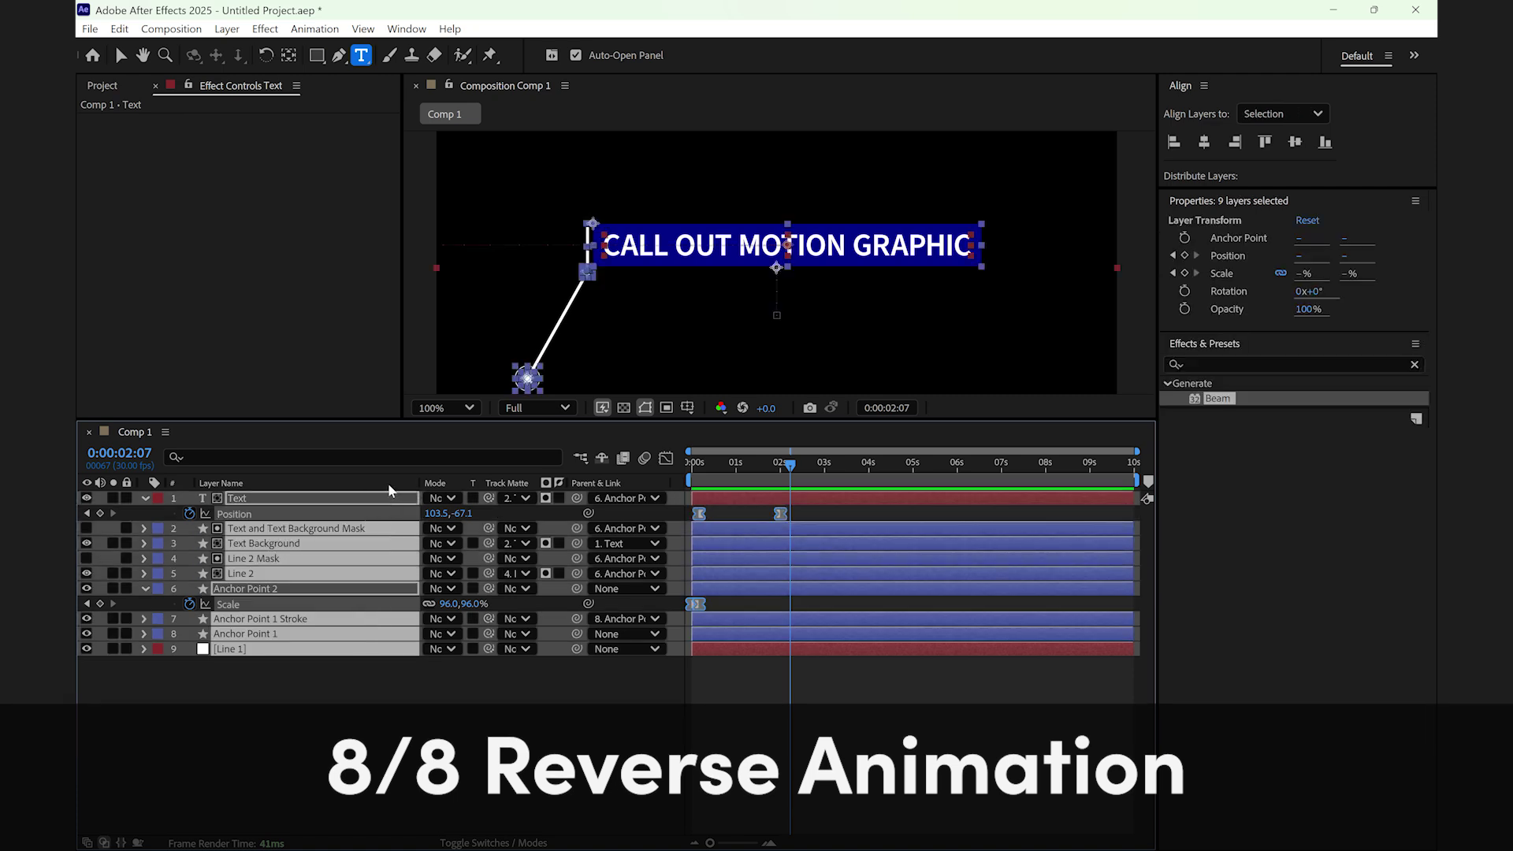
drag(1135, 647, 913, 652)
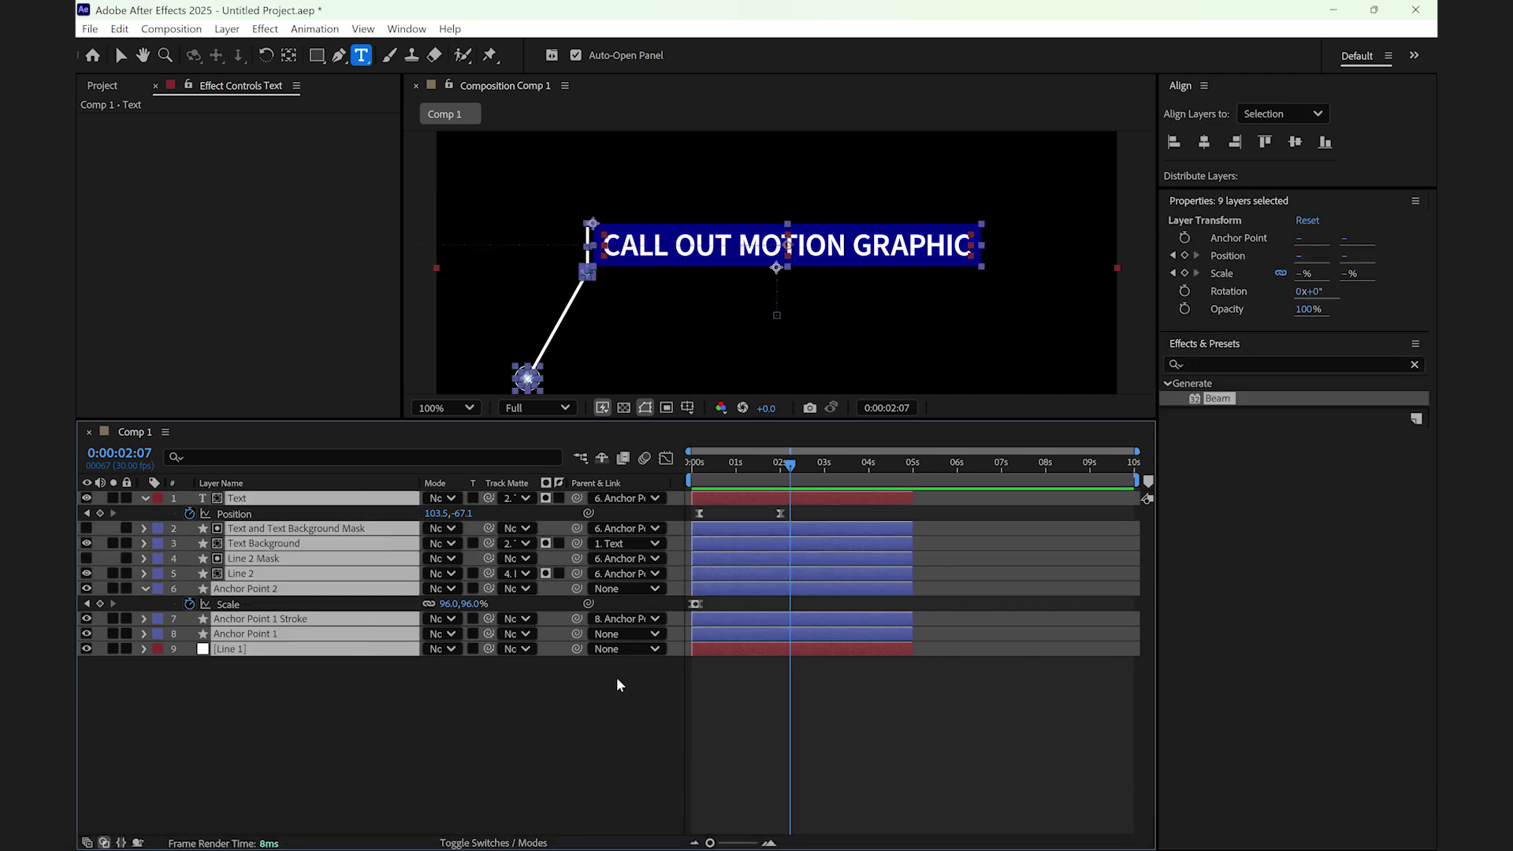
right_click(396, 636)
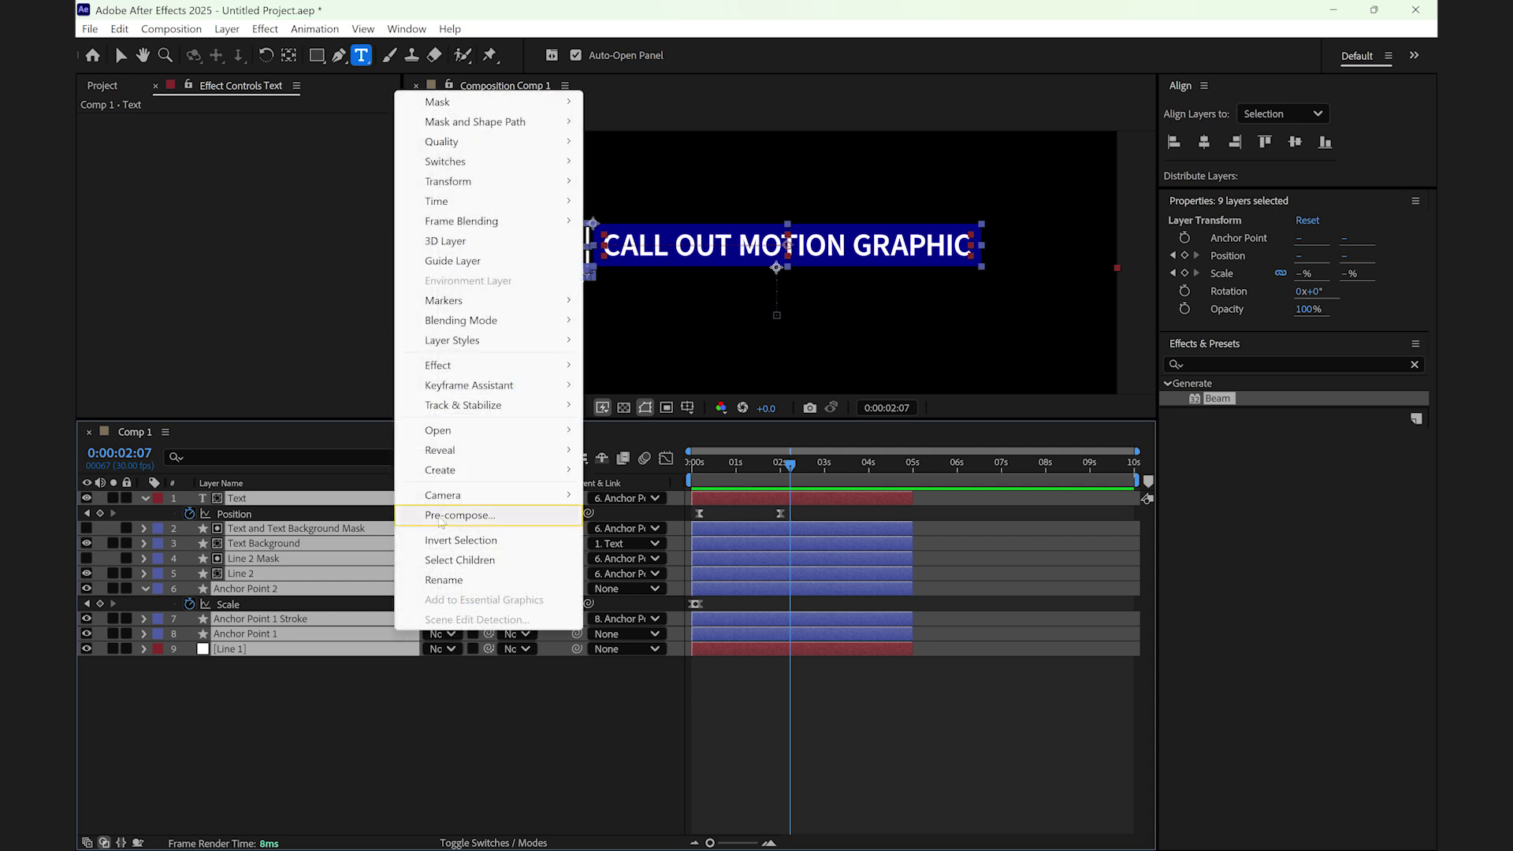
click(444, 514)
key(BackSpace)
text(in)
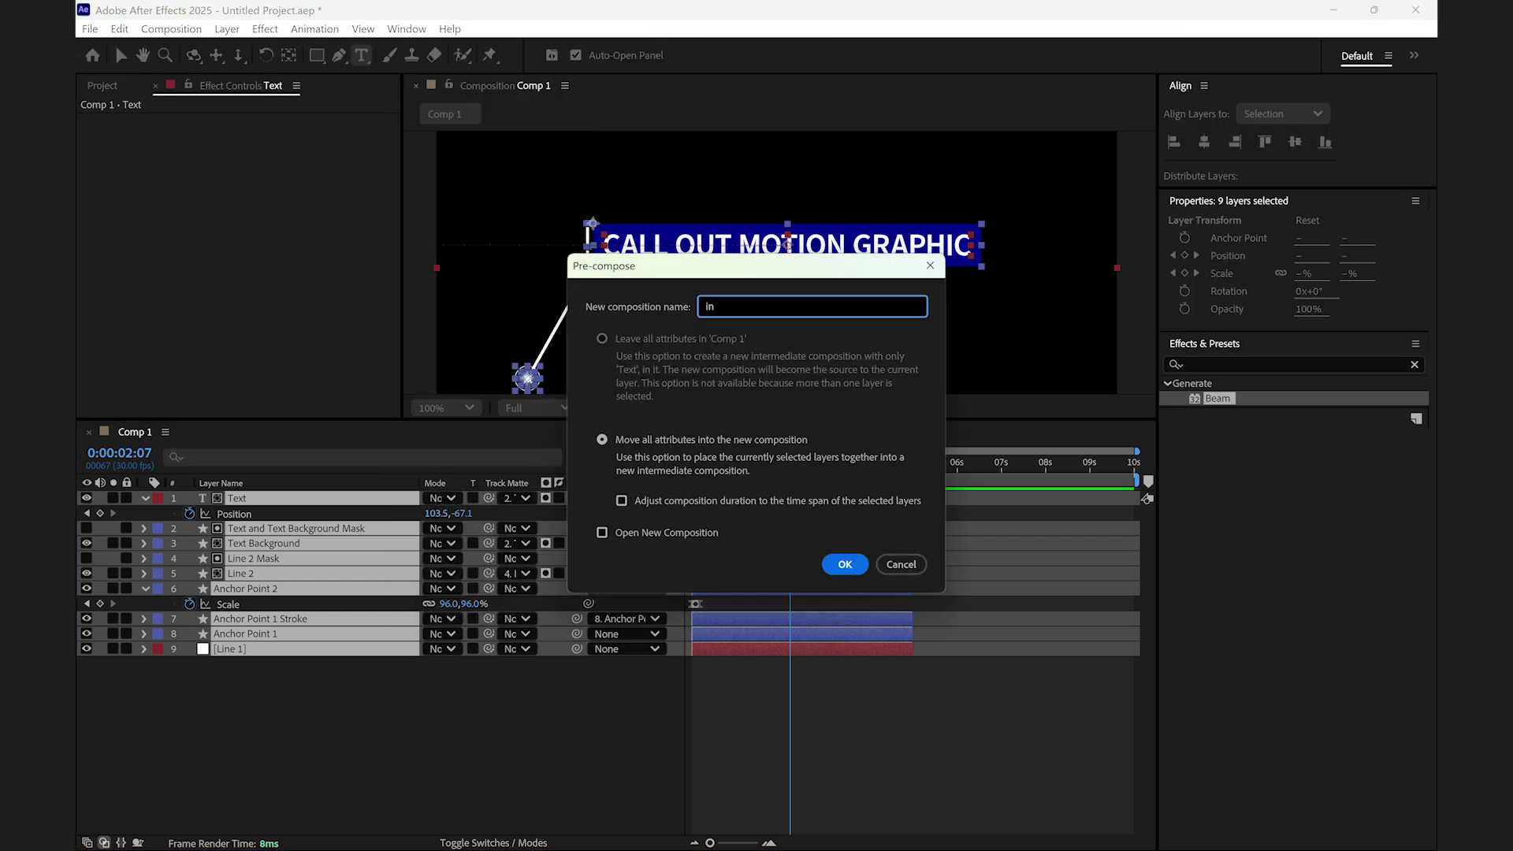
click(837, 568)
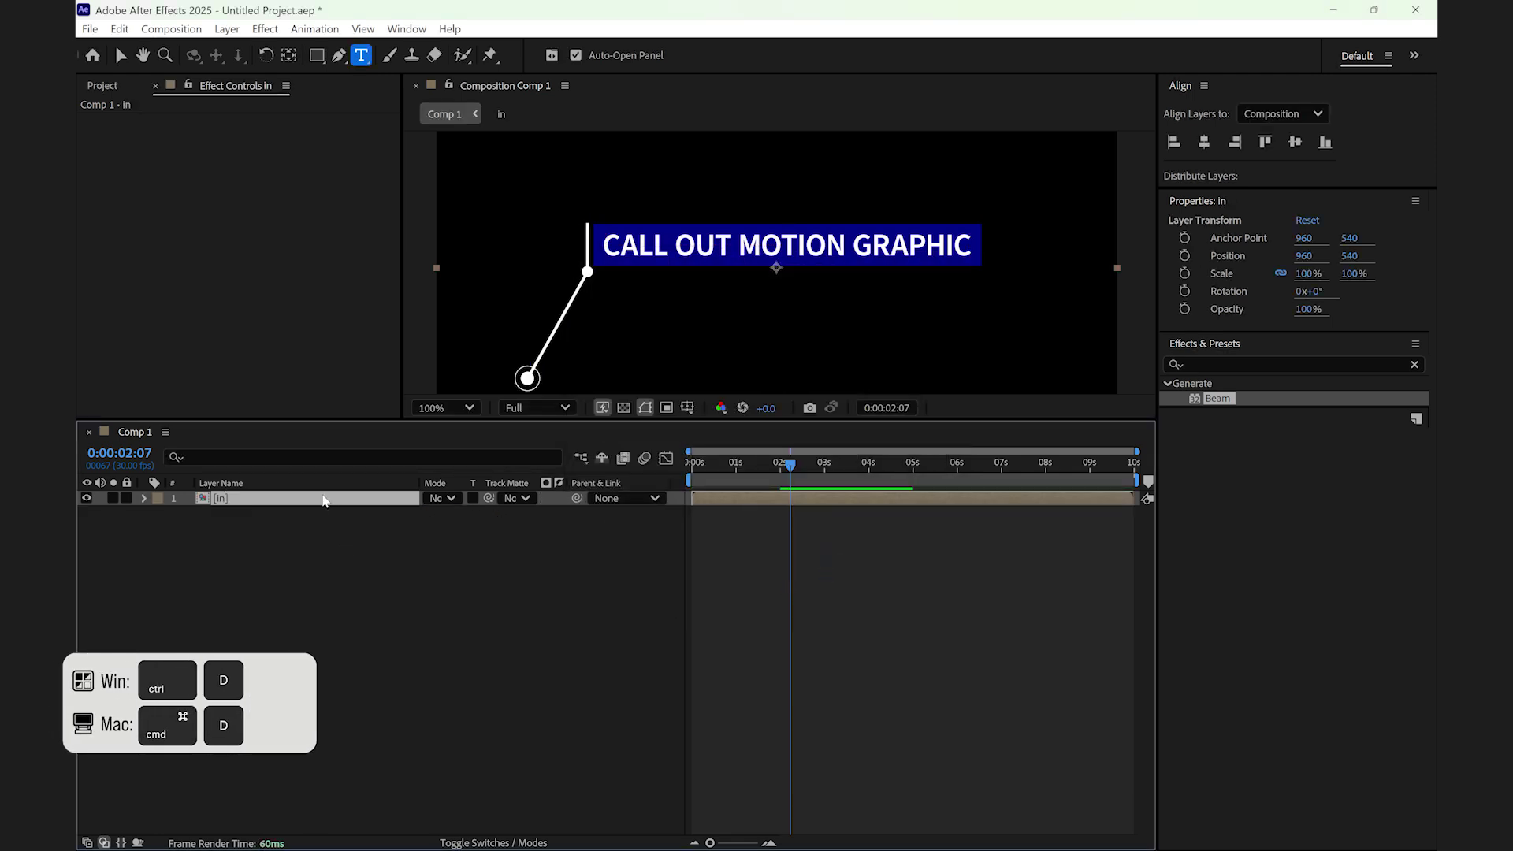
Duplicate the 'in' precomp layer in Comp 1, rename the copy 'out', and select it
key(ctrl+d)
key(Return)
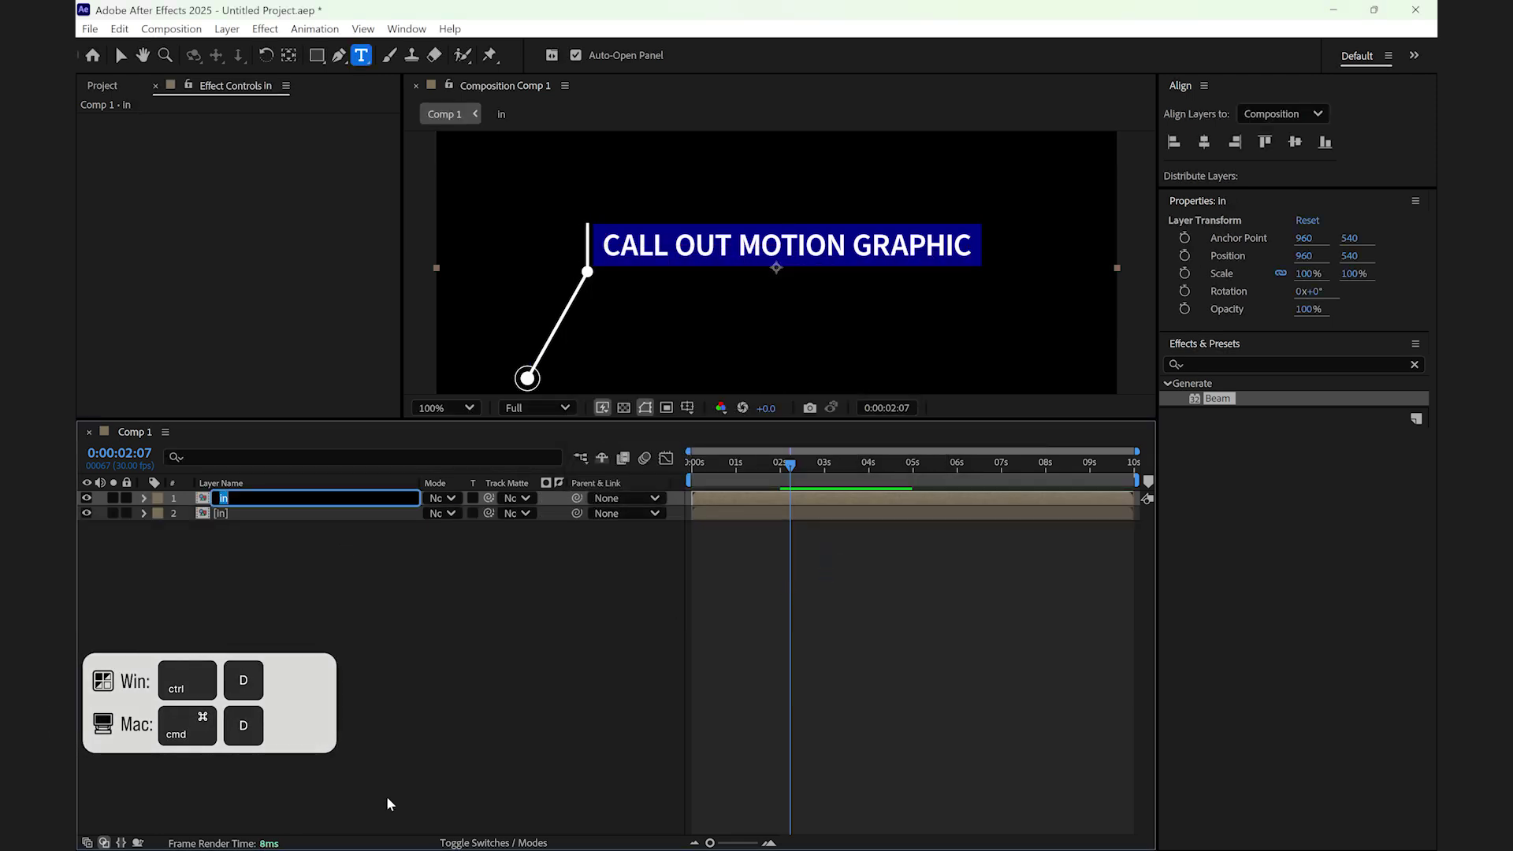
text(out)
click(343, 776)
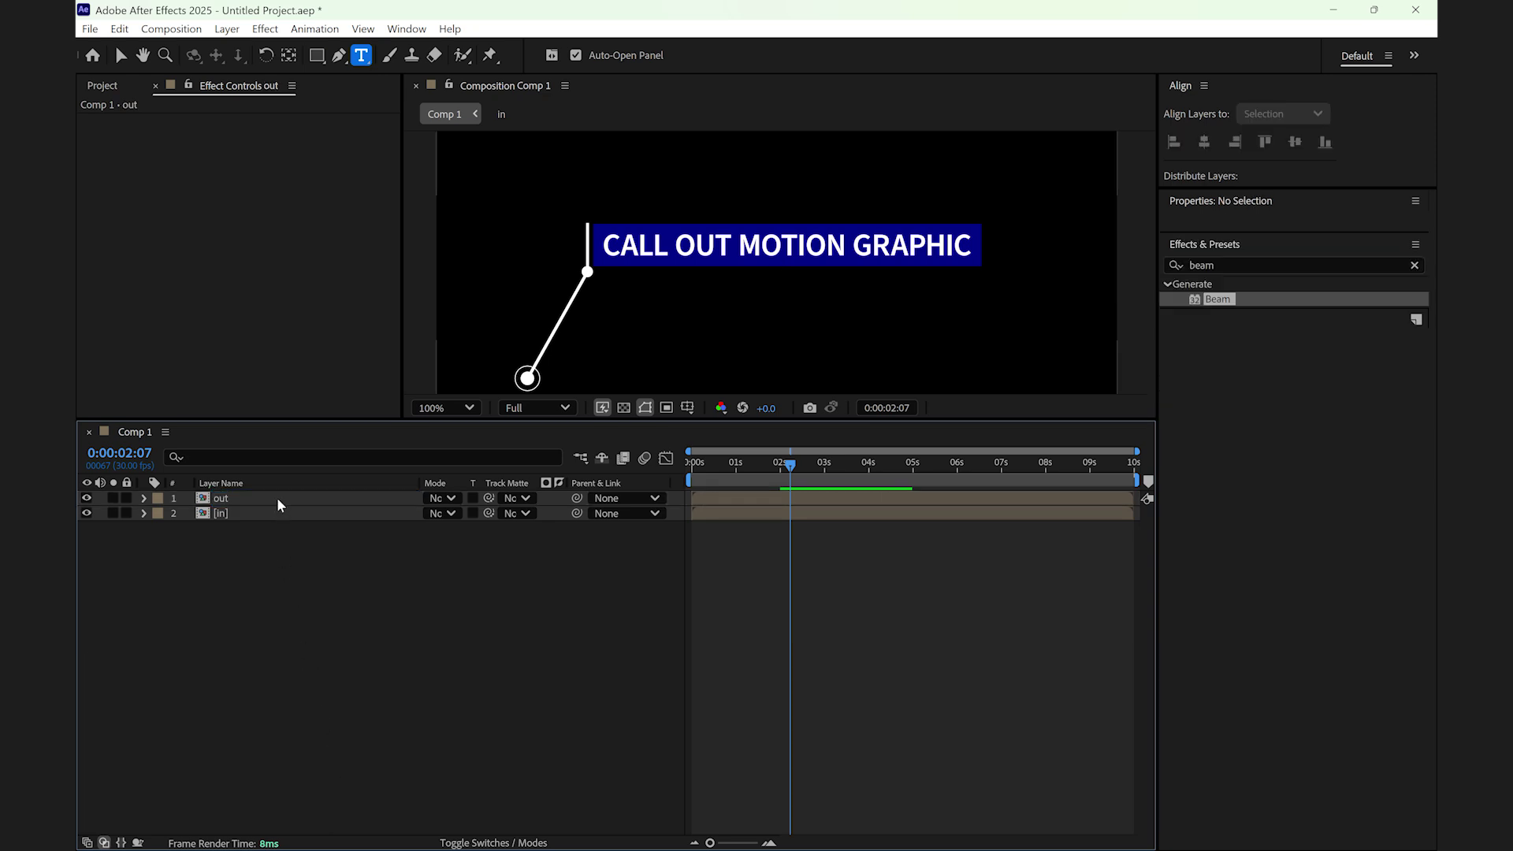
click(278, 504)
right_click(280, 505)
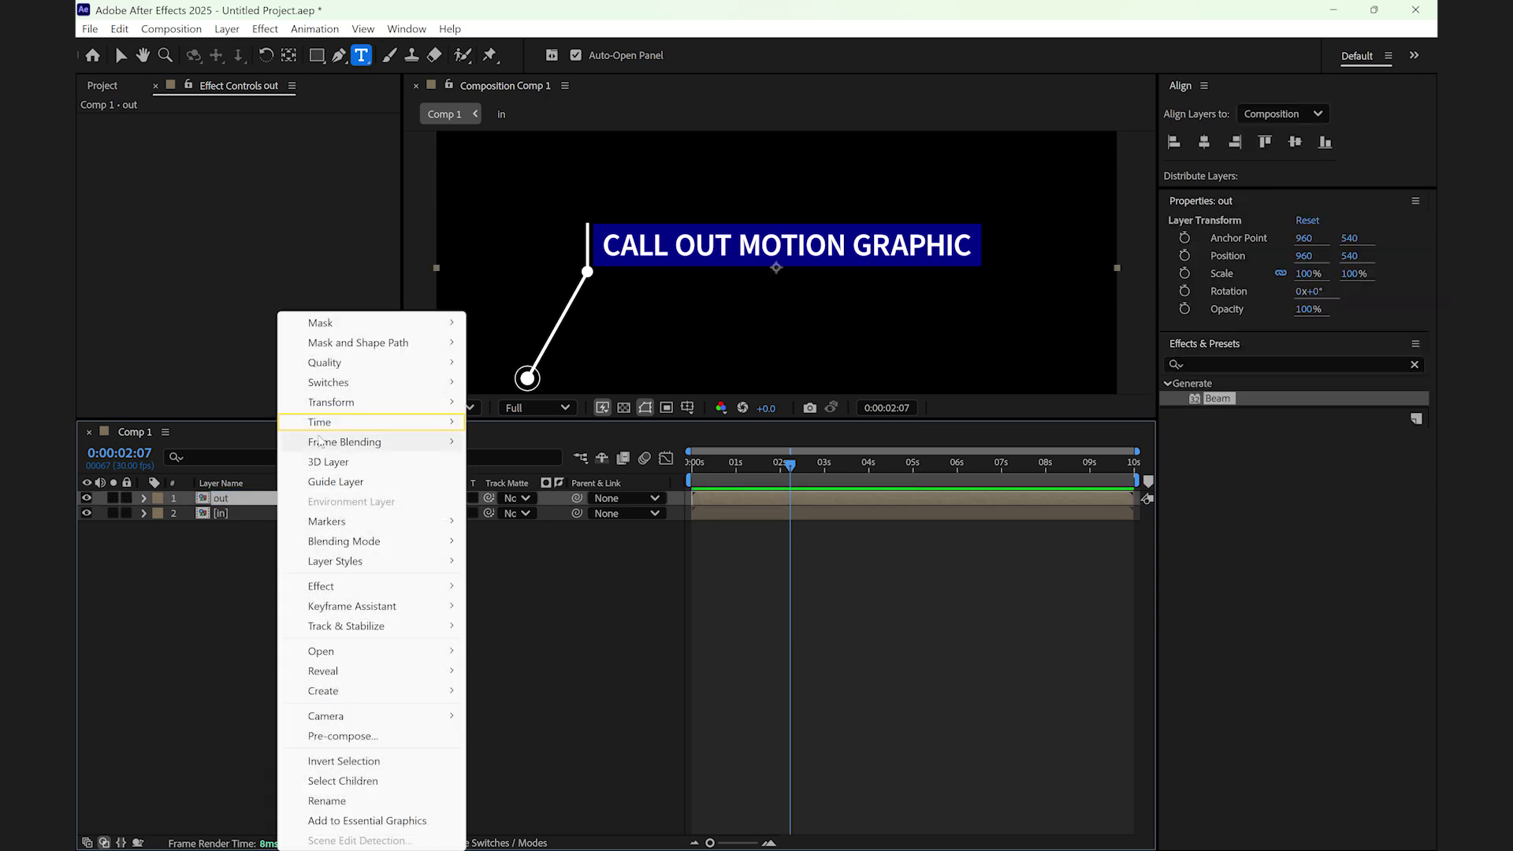